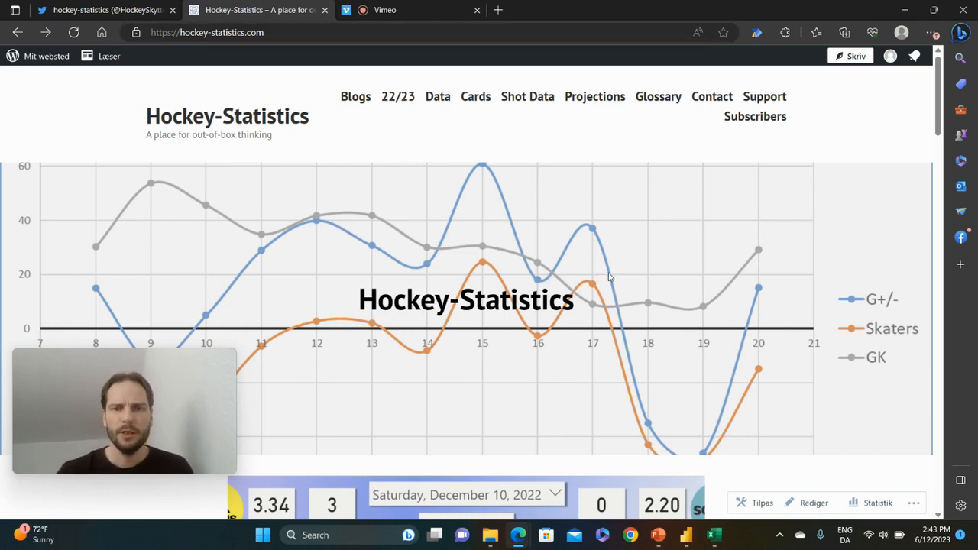
Open the "WHKYHAC – Visualization project" article and read through its introduction and the Shot Plotter section down to the Building video.
{"action": "scroll", "coordinate": [611, 277], "scroll_direction": "down", "scroll_amount": 5}
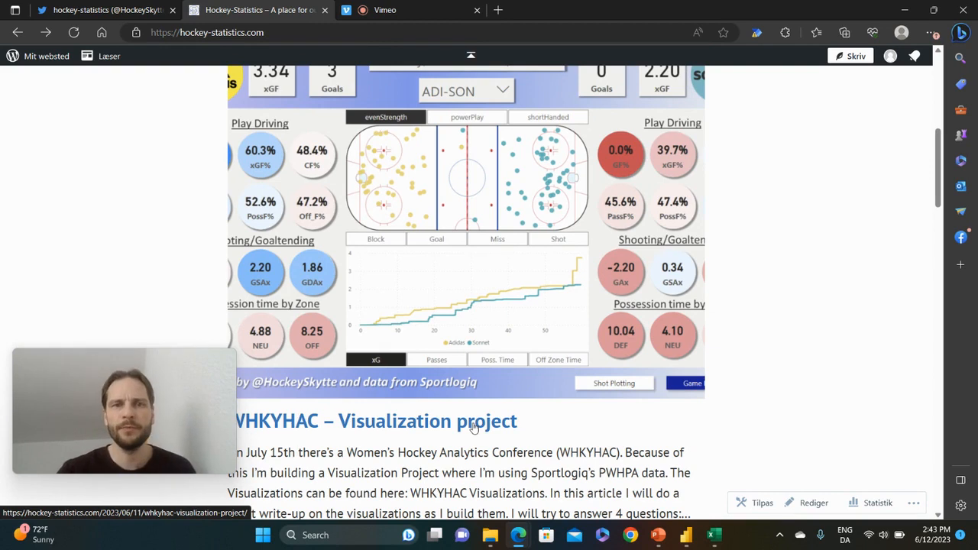
{"action": "left_click", "coordinate": [434, 422]}
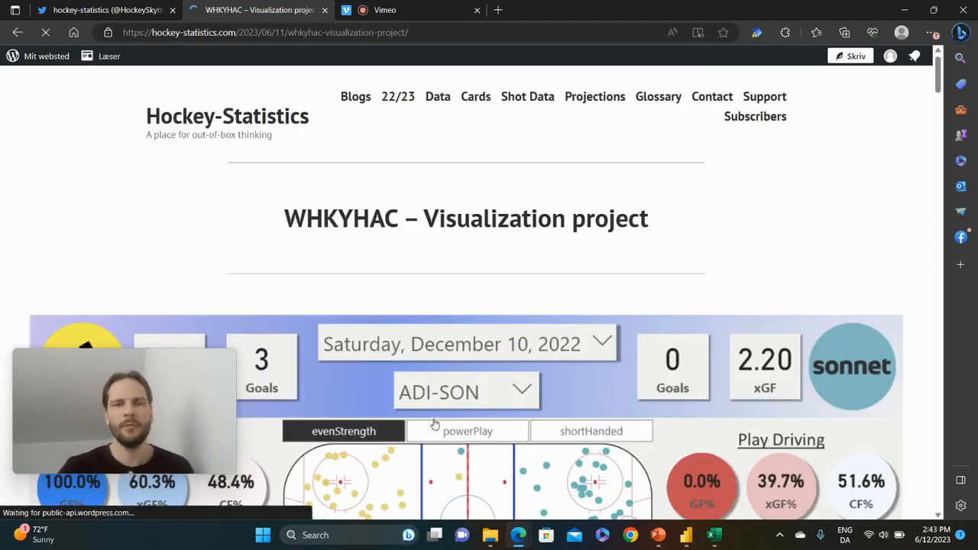
{"action": "scroll", "coordinate": [435, 424], "scroll_direction": "down", "scroll_amount": 5}
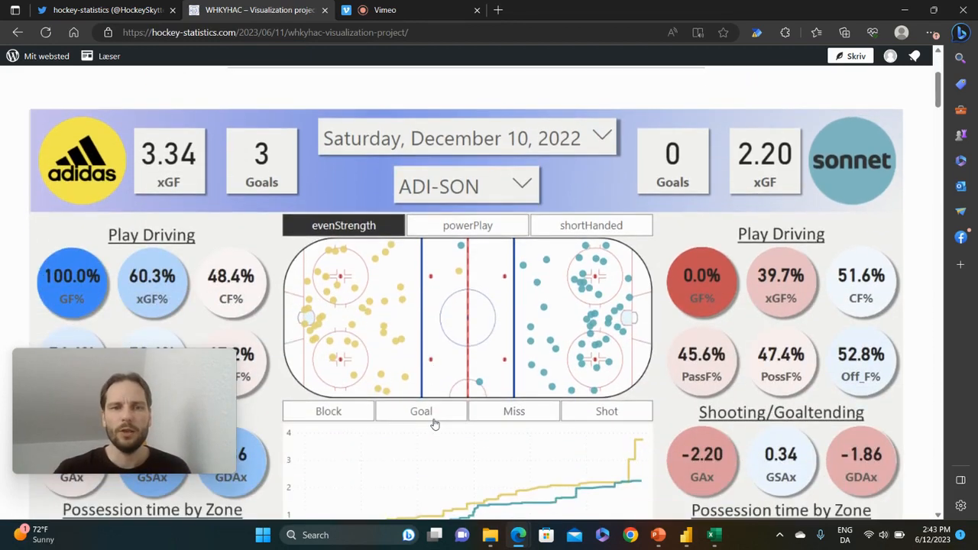
{"action": "scroll", "coordinate": [435, 425], "scroll_direction": "down", "scroll_amount": 4}
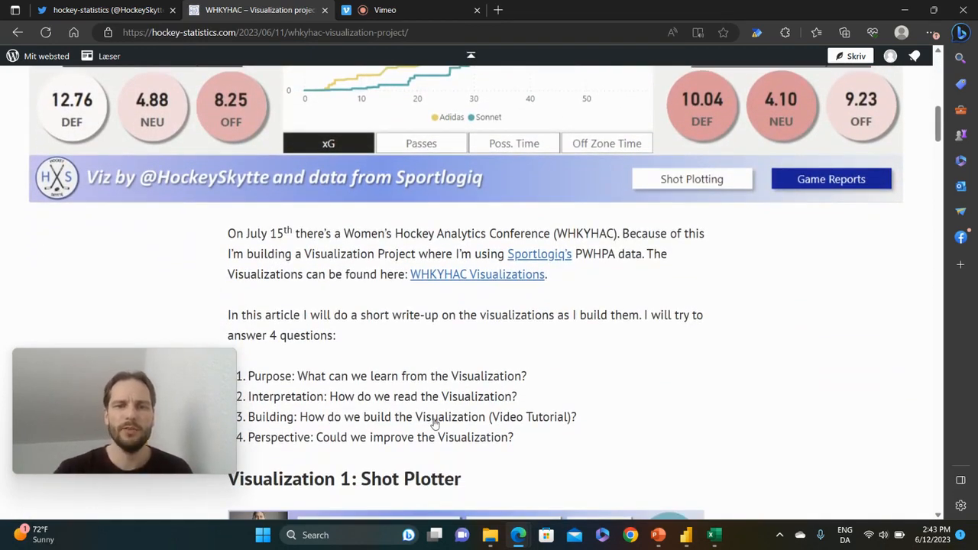
{"action": "scroll", "coordinate": [435, 424], "scroll_direction": "down", "scroll_amount": 9}
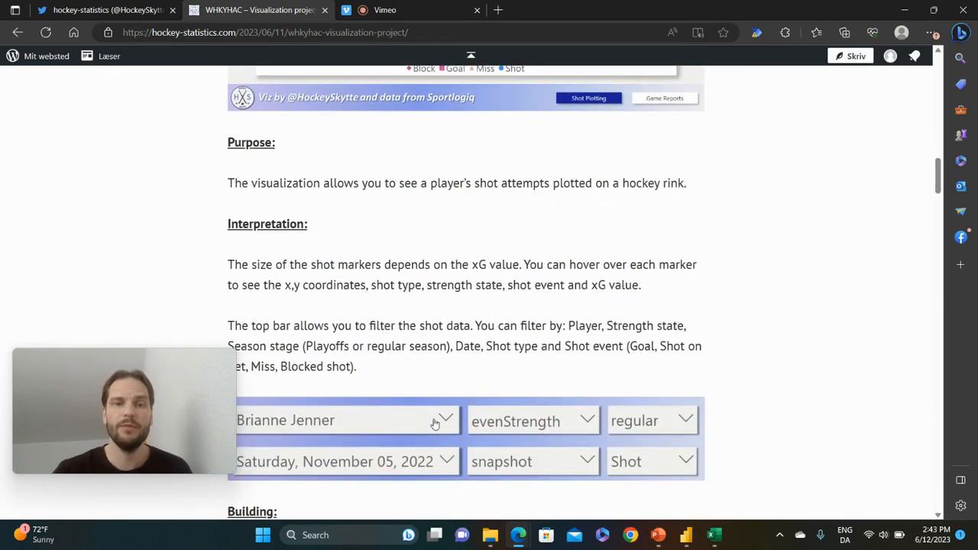
{"action": "scroll", "coordinate": [435, 424], "scroll_direction": "down", "scroll_amount": 5}
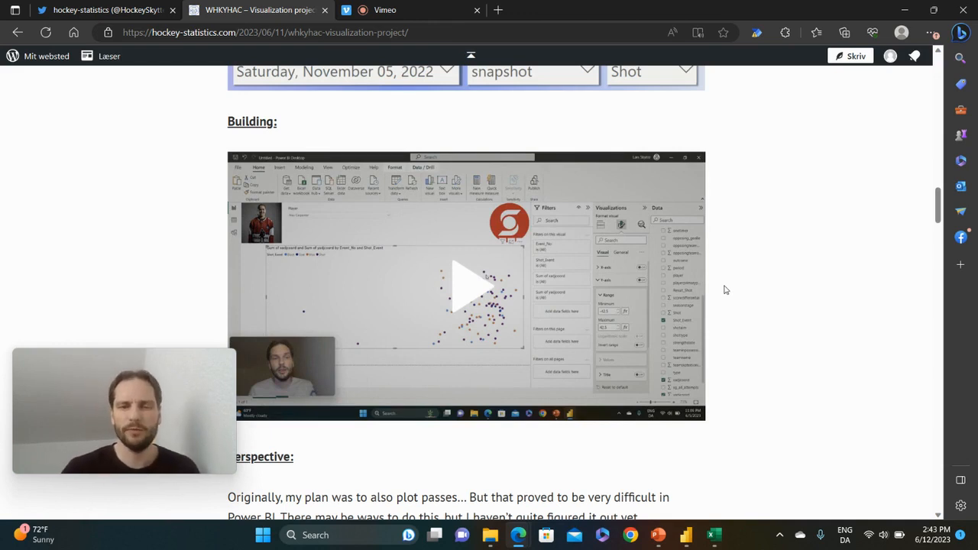
Open the WHKYHAC Visualizations report linked in the article's introduction.
{"action": "scroll", "coordinate": [726, 291], "scroll_direction": "up", "scroll_amount": 1}
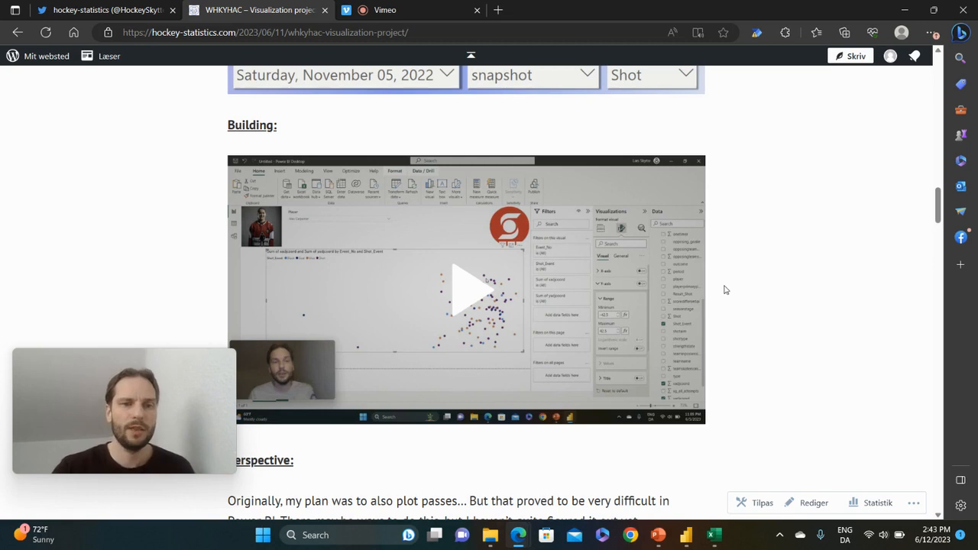
{"action": "scroll", "coordinate": [726, 290], "scroll_direction": "up", "scroll_amount": 7}
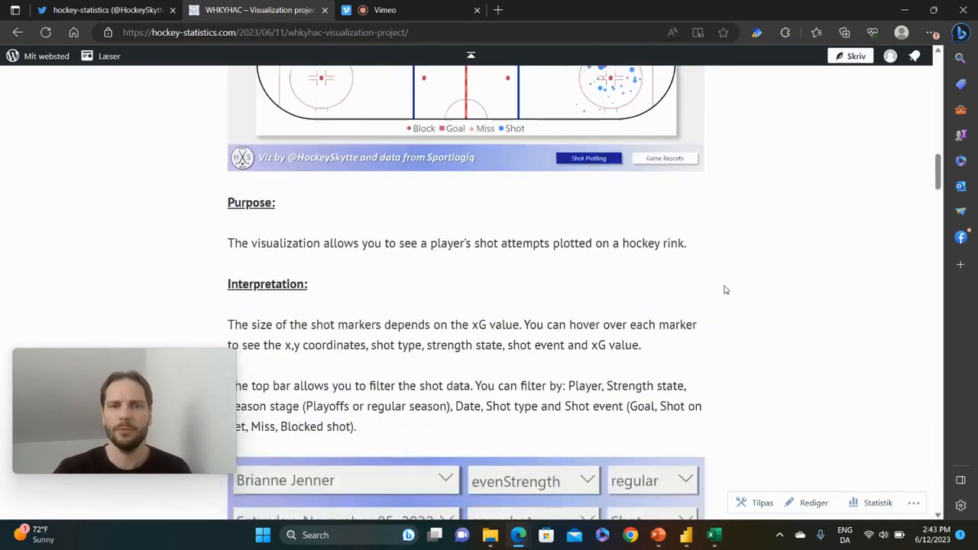
{"action": "scroll", "coordinate": [726, 290], "scroll_direction": "up", "scroll_amount": 8}
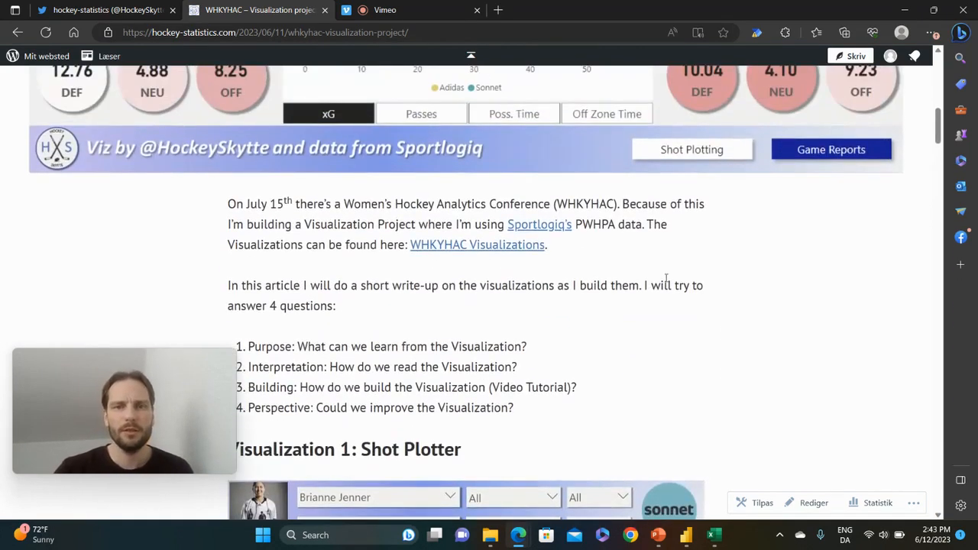
{"action": "left_click", "coordinate": [498, 248]}
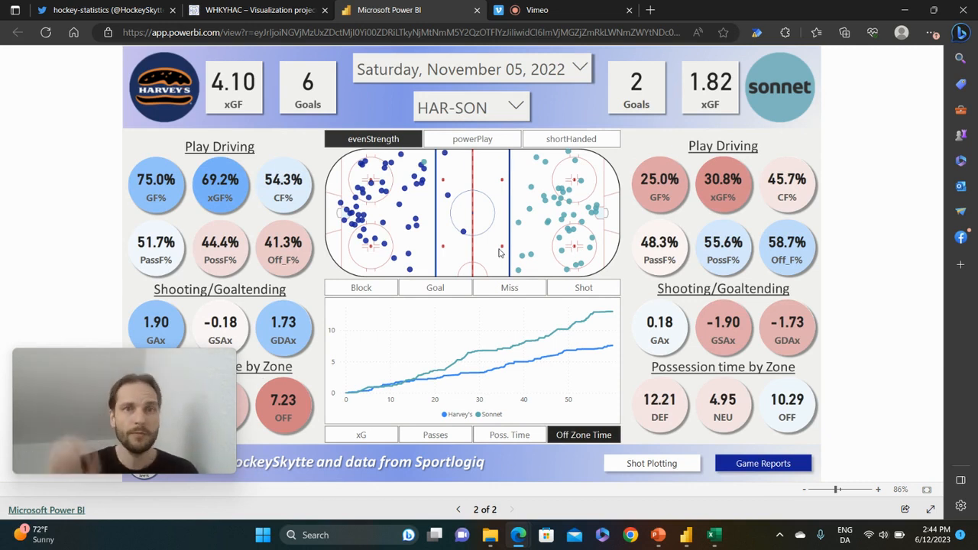
Filter the game report to the ADI-HAR game of Saturday, October 15, 2022, and show xG in the line chart.
{"action": "left_click", "coordinate": [580, 69]}
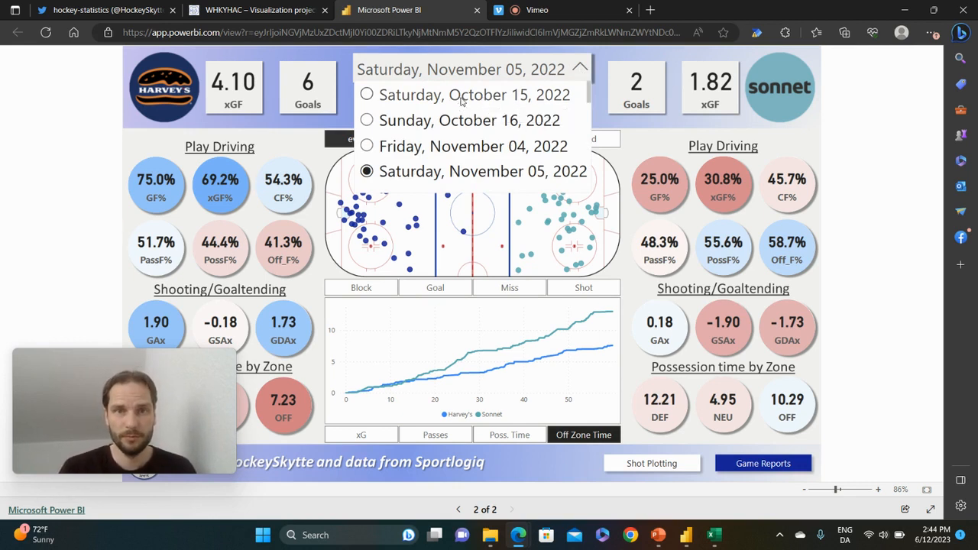
{"action": "left_click", "coordinate": [462, 98]}
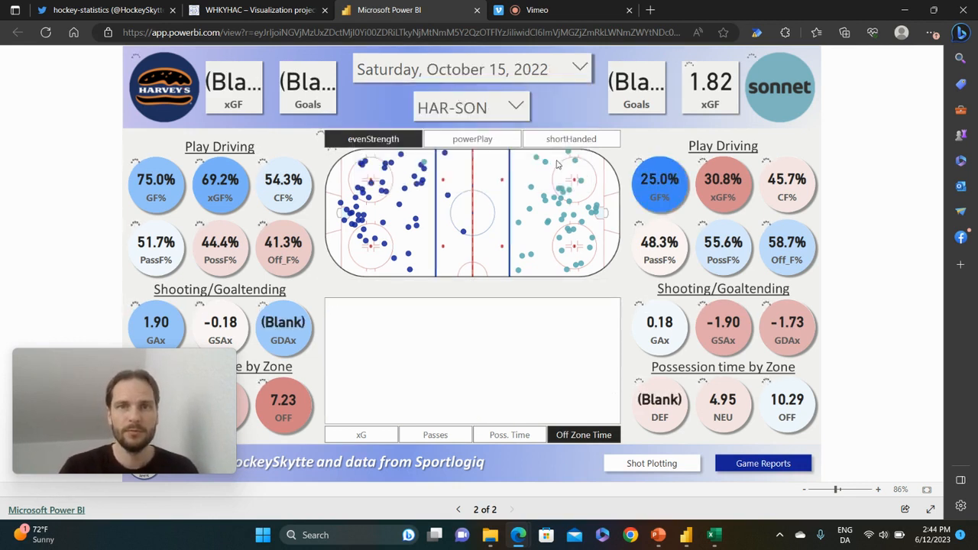
{"action": "left_click", "coordinate": [516, 110]}
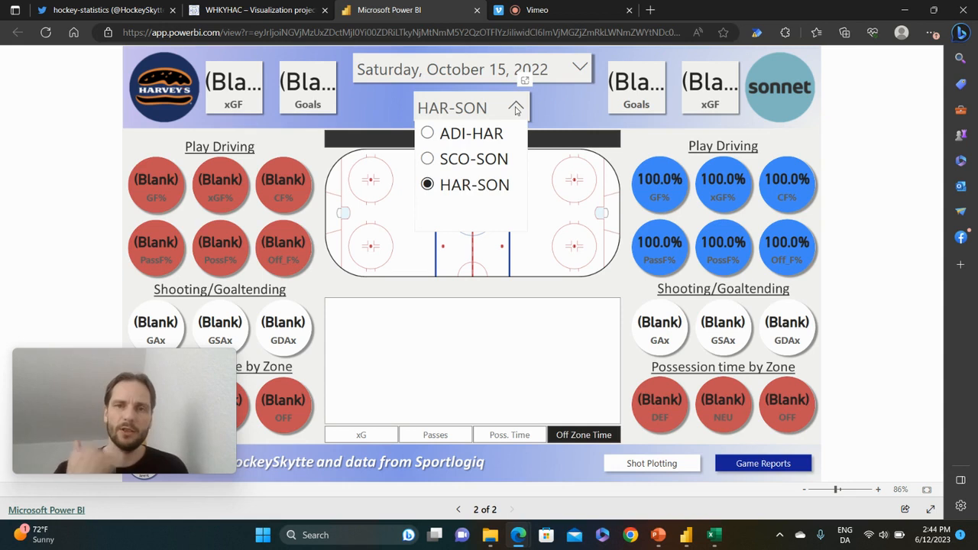
{"action": "left_click", "coordinate": [469, 135]}
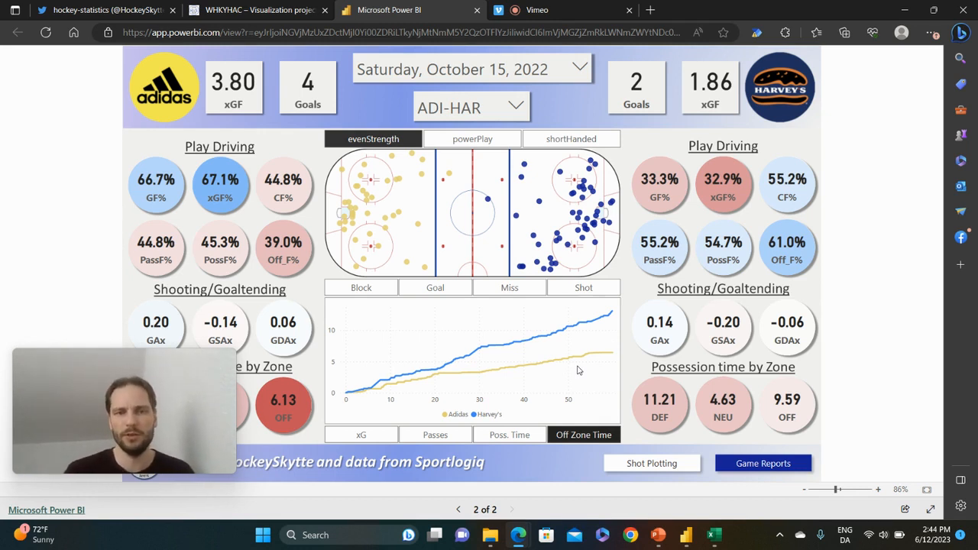
{"action": "left_click", "coordinate": [369, 437]}
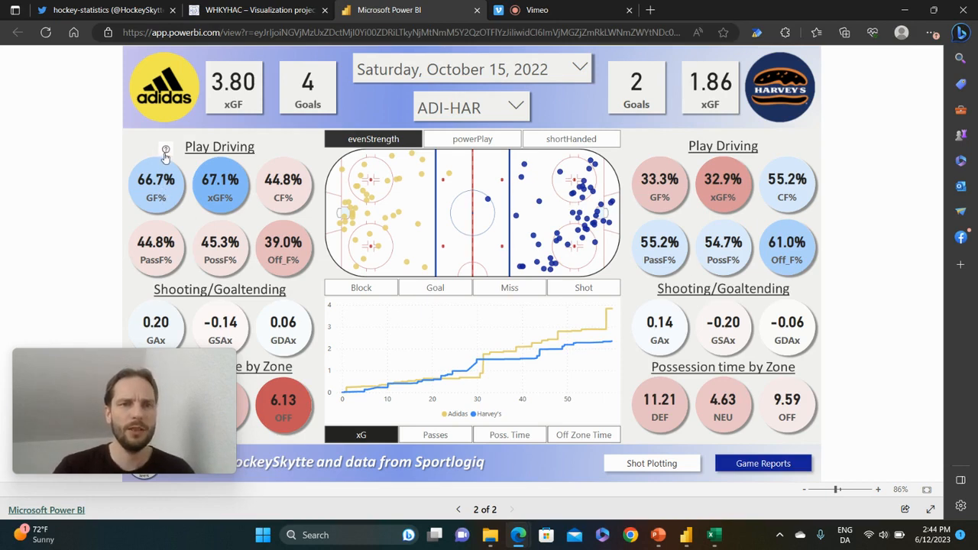
Show only goals on the rink plot of the ADI-HAR game and clear that event filter again.
{"action": "mouse_move", "coordinate": [165, 152]}
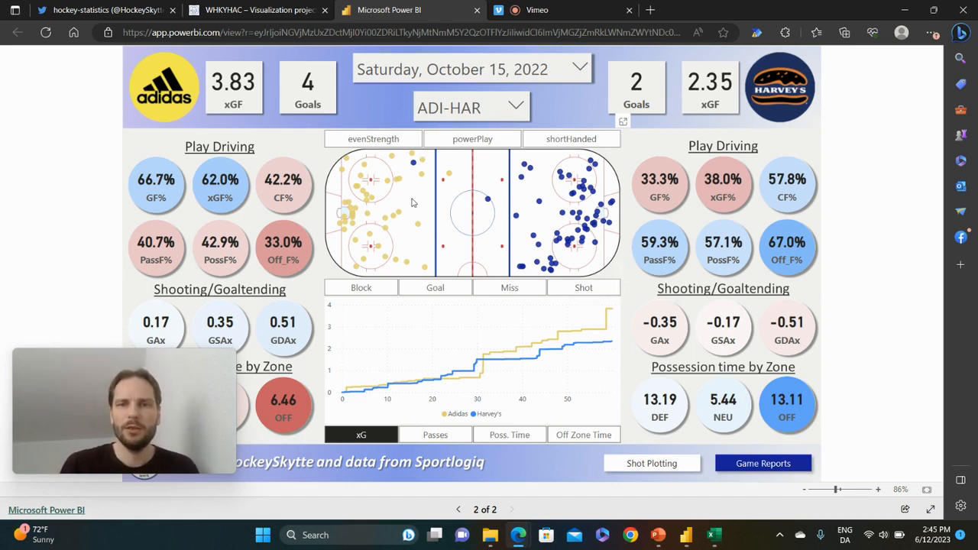
{"action": "left_click", "coordinate": [453, 295]}
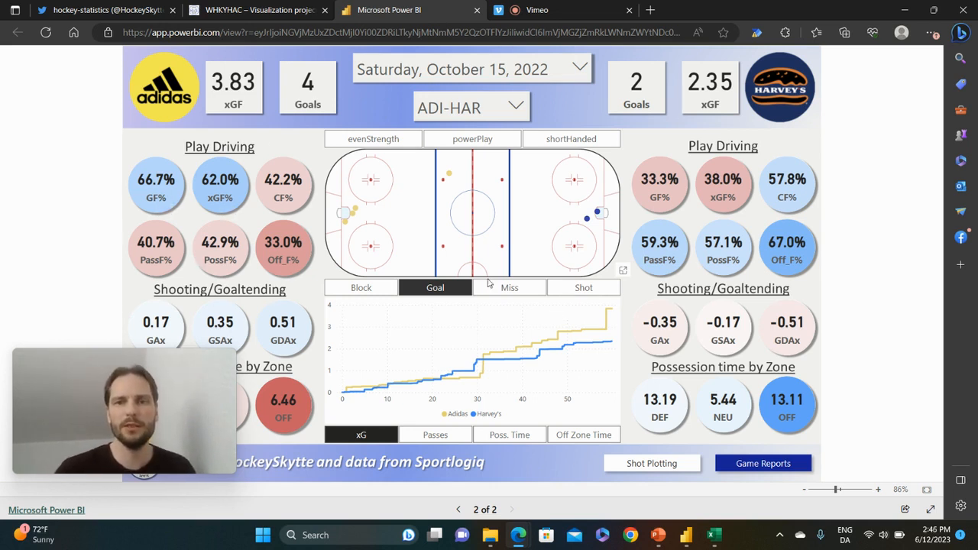
{"action": "left_click", "coordinate": [427, 288]}
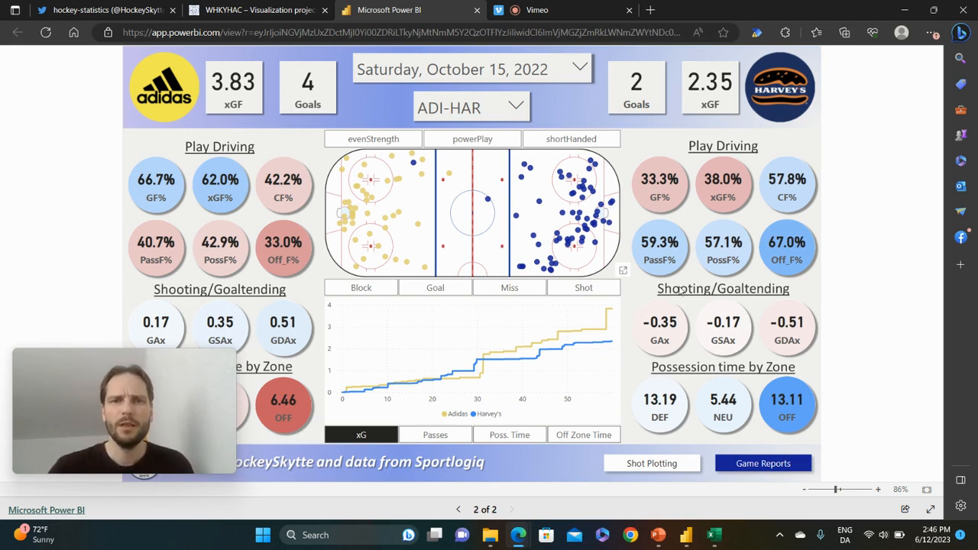
{"action": "mouse_move", "coordinate": [513, 367]}
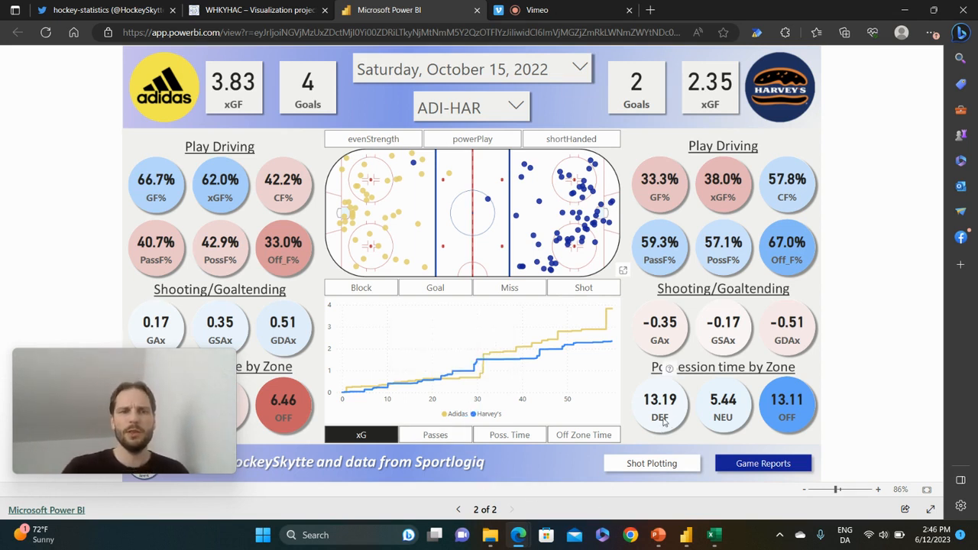
Switch to the WHKYHAC workbook in Excel and look through the time, zone and possession columns of the PBP sheet.
{"action": "left_click", "coordinate": [714, 535]}
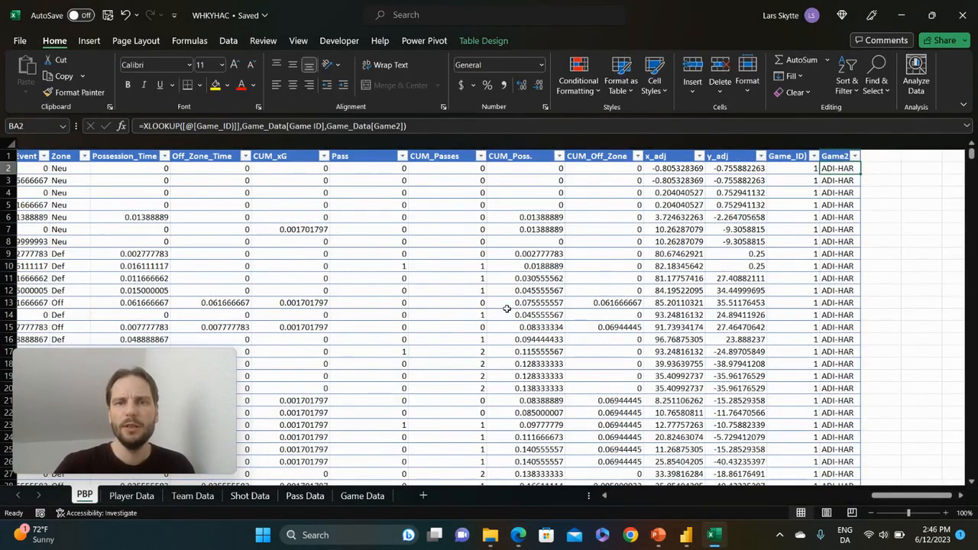
{"action": "scroll", "coordinate": [507, 309], "scroll_direction": "left", "scroll_amount": 10}
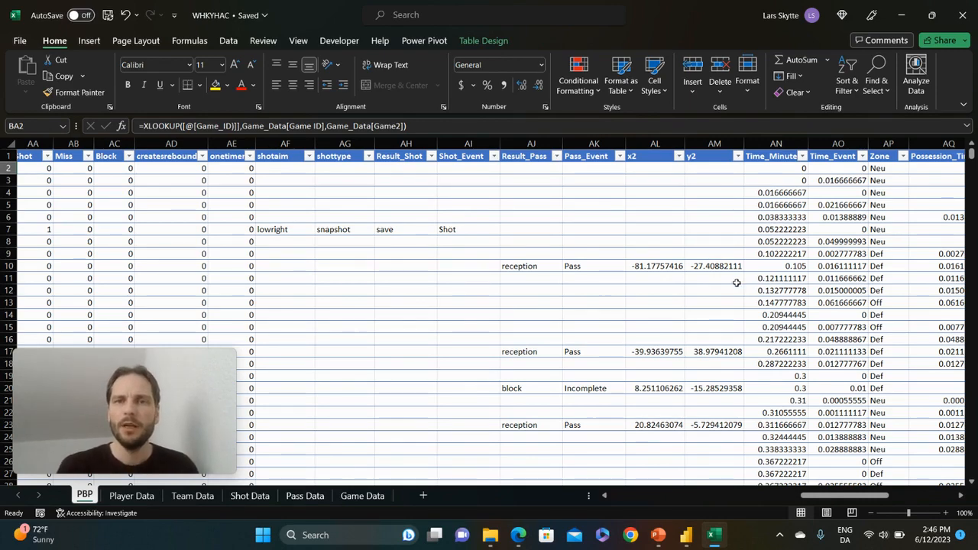
{"action": "scroll", "coordinate": [737, 282], "scroll_direction": "right", "scroll_amount": 3}
{"action": "scroll", "coordinate": [737, 282], "scroll_direction": "right", "scroll_amount": 1}
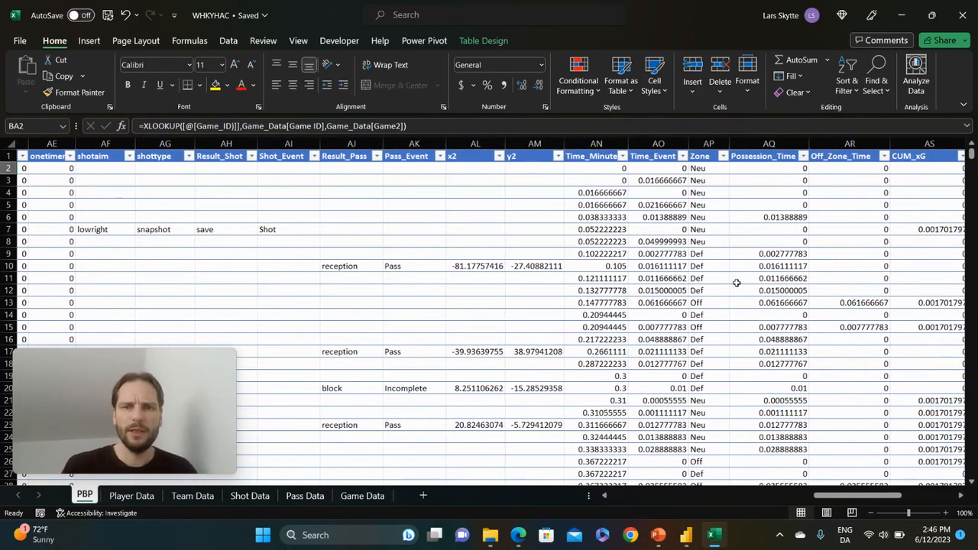
{"action": "scroll", "coordinate": [736, 283], "scroll_direction": "right", "scroll_amount": 4}
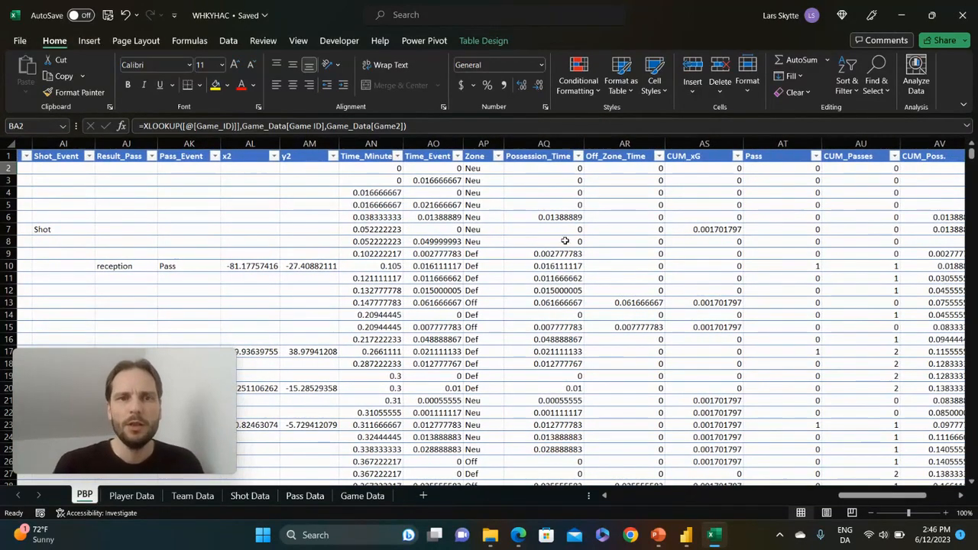
{"action": "scroll", "coordinate": [555, 247], "scroll_direction": "right", "scroll_amount": 2}
{"action": "scroll", "coordinate": [555, 247], "scroll_direction": "left", "scroll_amount": 2}
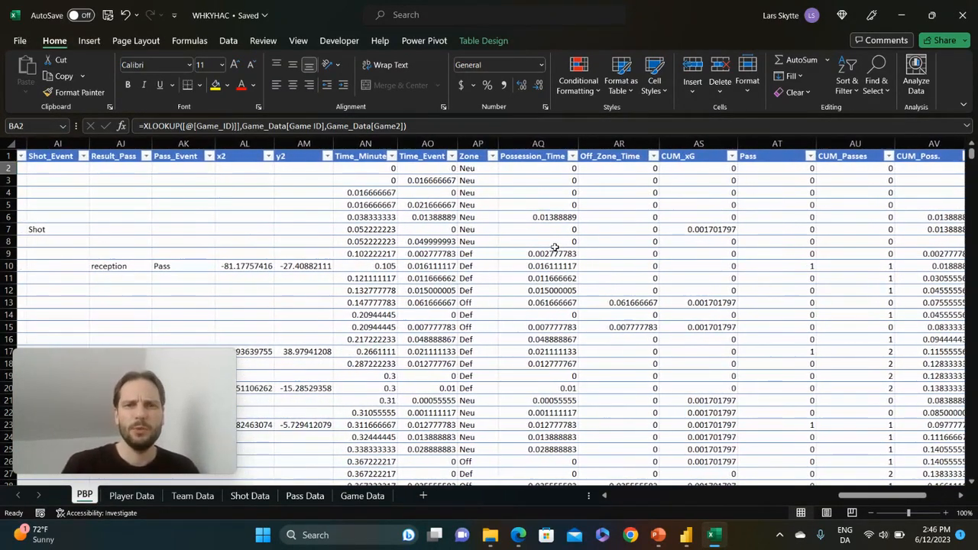
Inspect the formulas in the Time_Minutes, Time_Event, Possession_Time and Off_Zone_Time columns of the PBP table.
{"action": "left_click", "coordinate": [367, 168]}
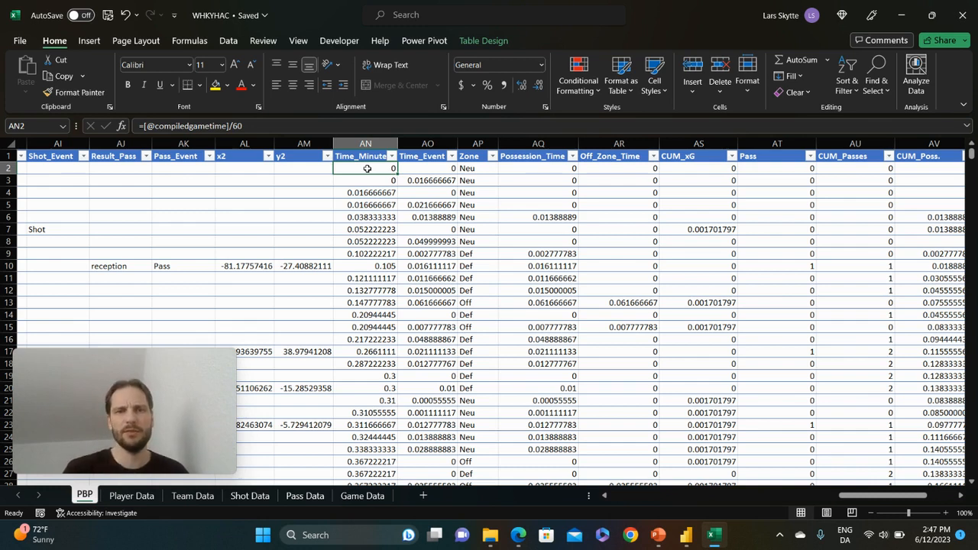
{"action": "left_click", "coordinate": [434, 208]}
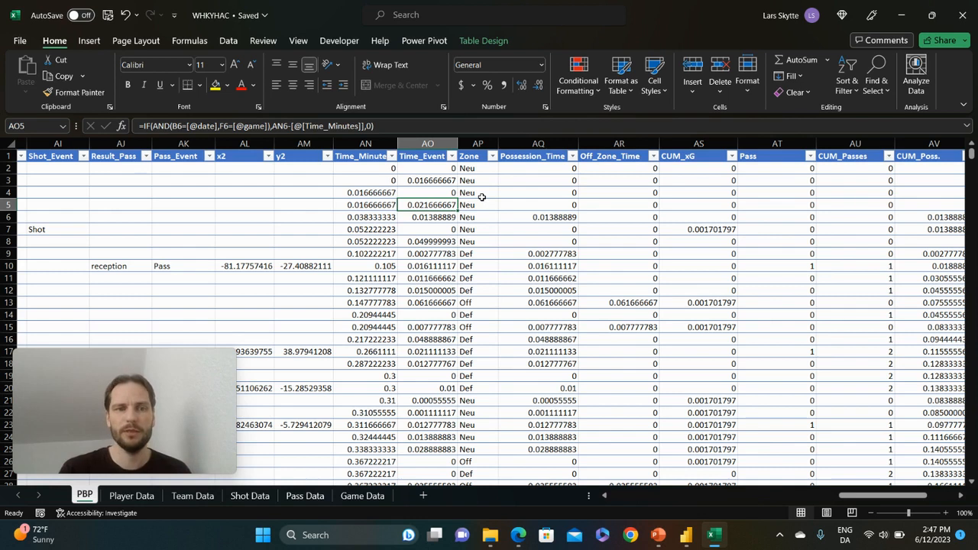
{"action": "left_click", "coordinate": [552, 239]}
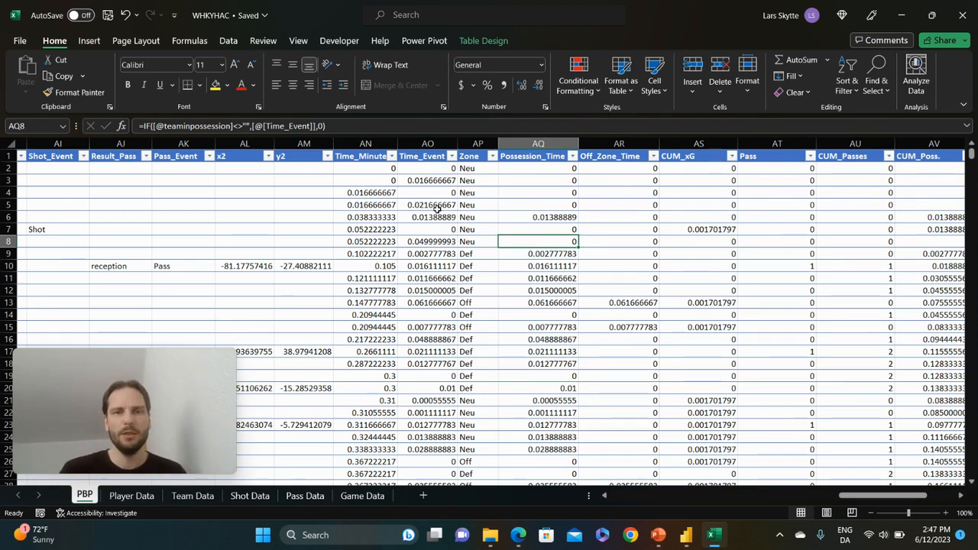
{"action": "left_click", "coordinate": [552, 206]}
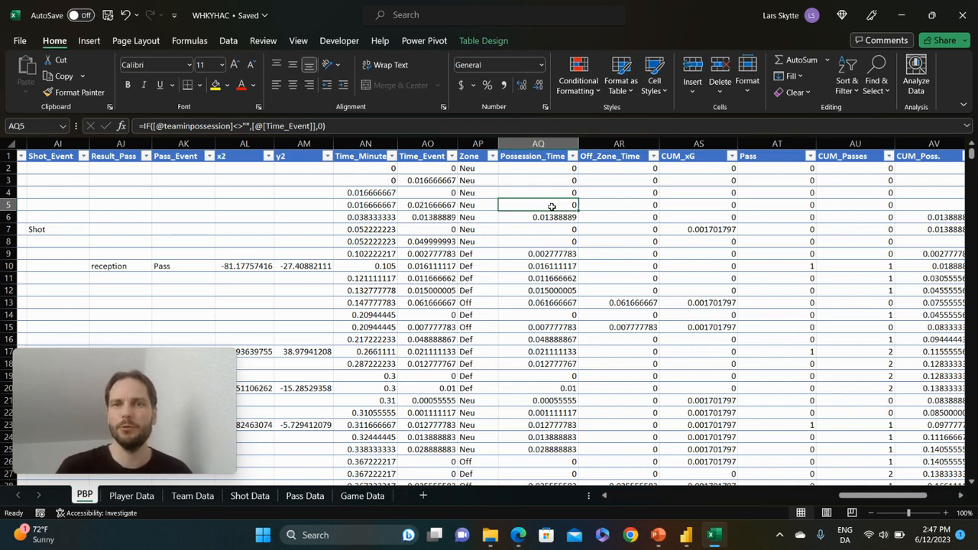
{"action": "left_click", "coordinate": [610, 236]}
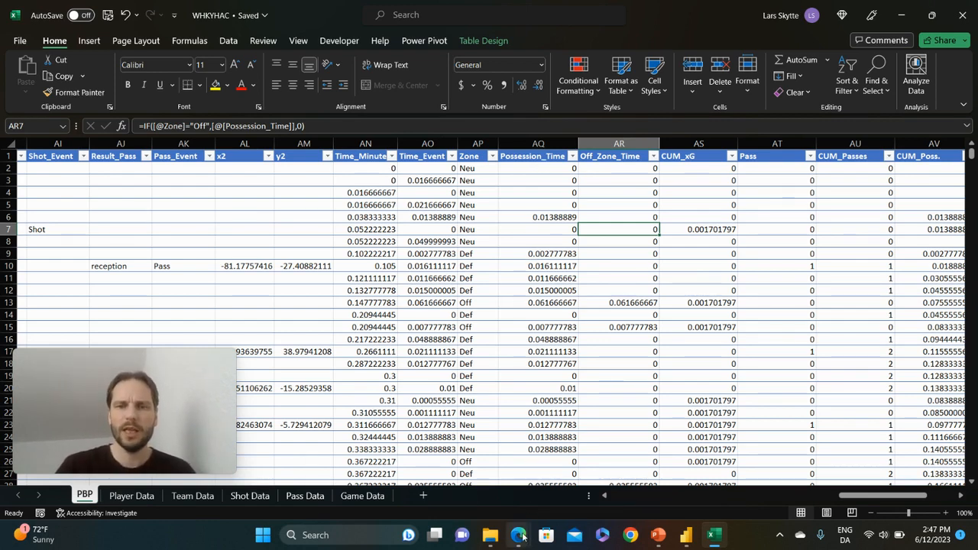
Check the Power BI game report in Edge once more and return to the Excel workbook.
{"action": "mouse_move", "coordinate": [523, 535]}
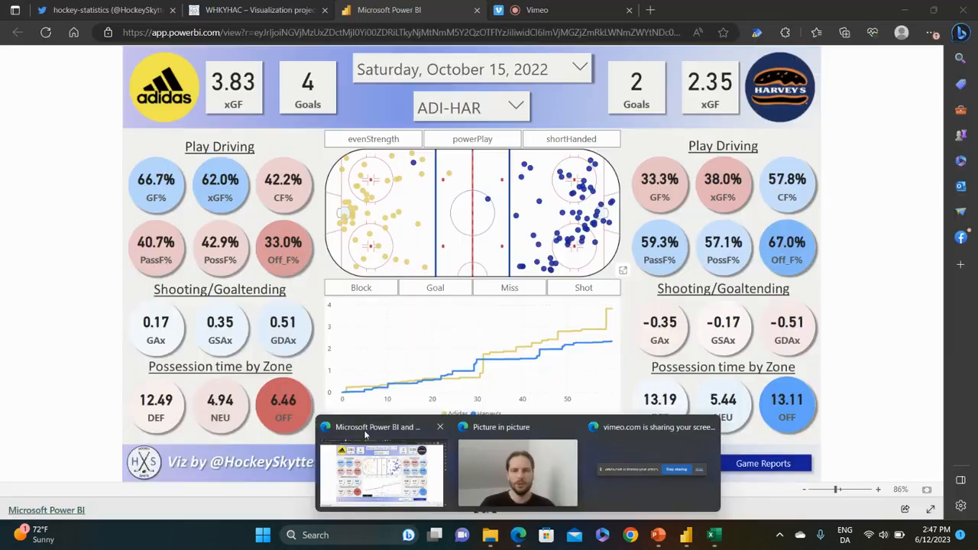
{"action": "left_click", "coordinate": [365, 434]}
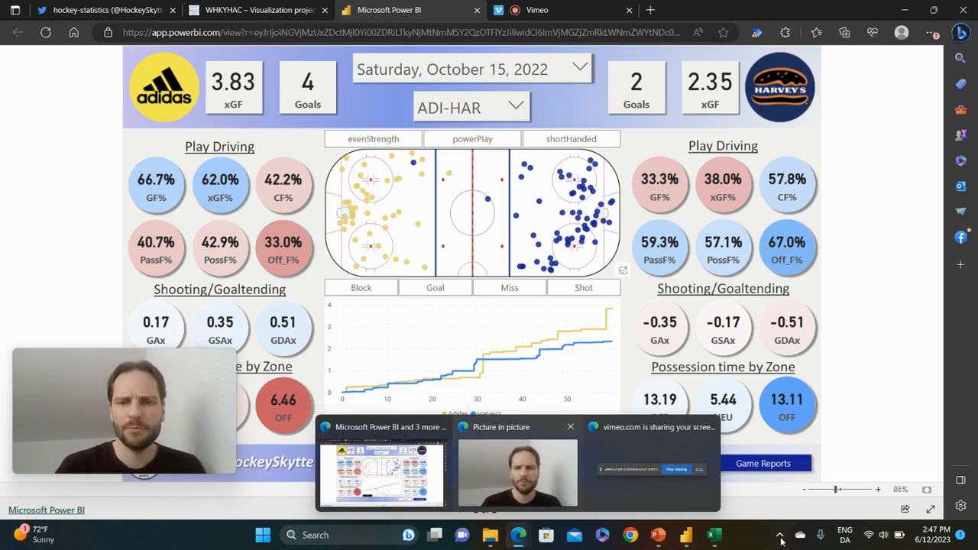
{"action": "left_click", "coordinate": [713, 535]}
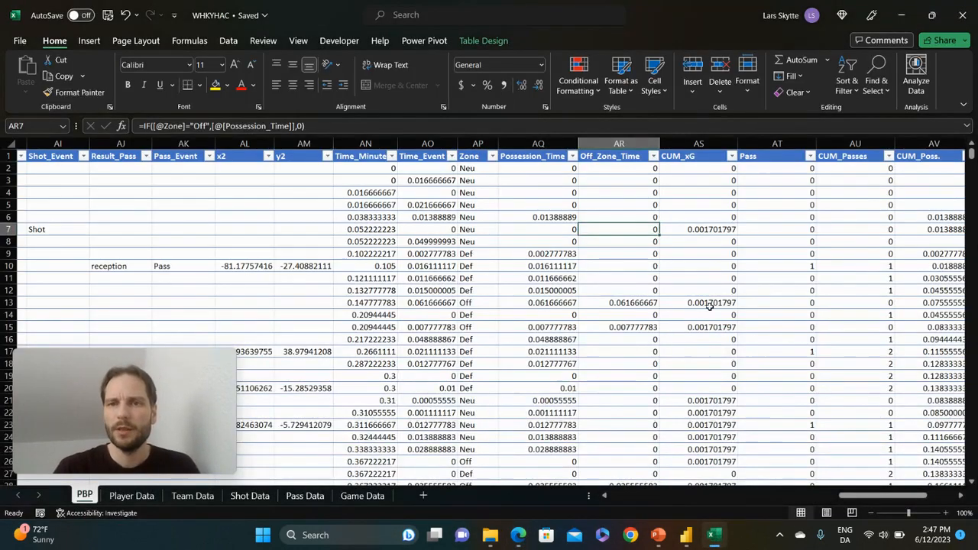
Highlight the CUM_xG column and the CUM_Passes column of the PBP table to examine the cumulative data.
{"action": "scroll", "coordinate": [709, 306], "scroll_direction": "right", "scroll_amount": 3}
{"action": "scroll", "coordinate": [710, 307], "scroll_direction": "right", "scroll_amount": 2}
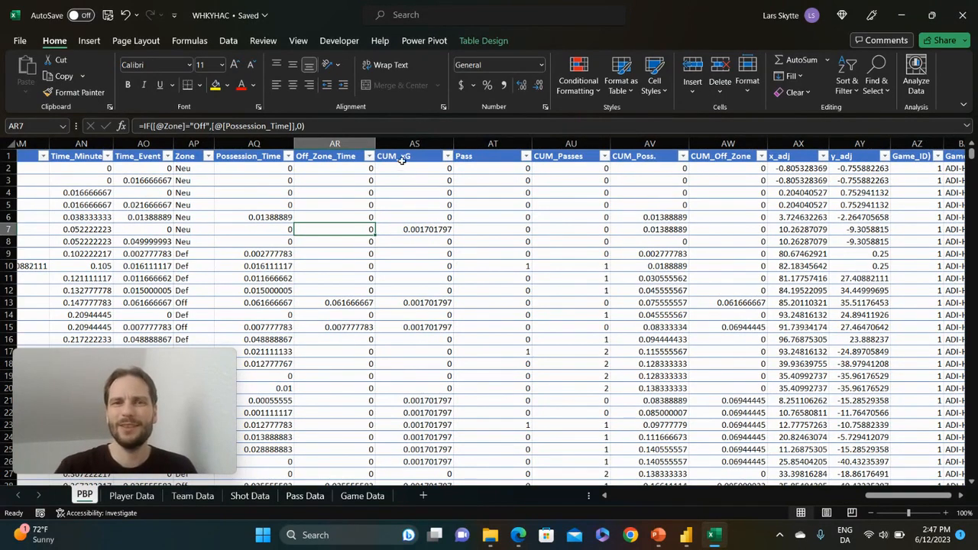
{"action": "left_click", "coordinate": [402, 150]}
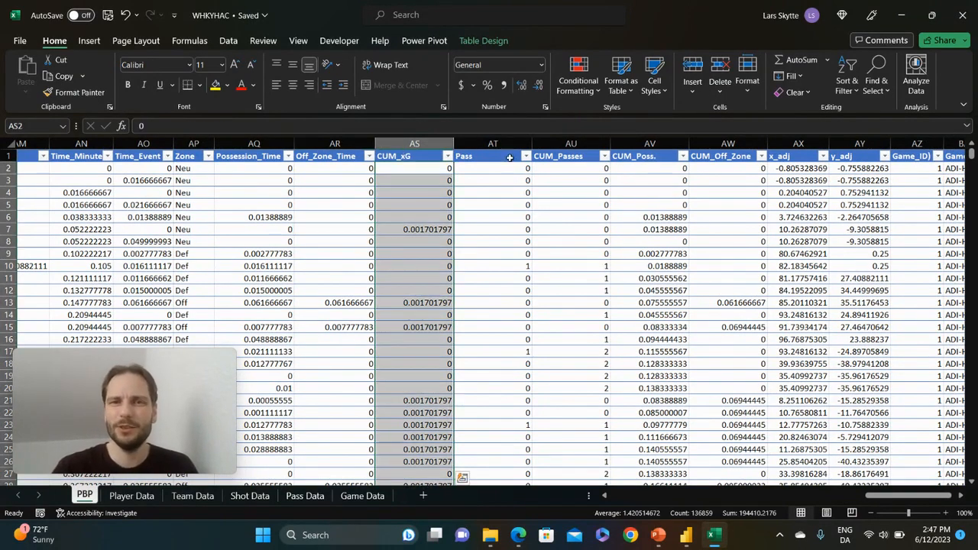
{"action": "left_click", "coordinate": [556, 152]}
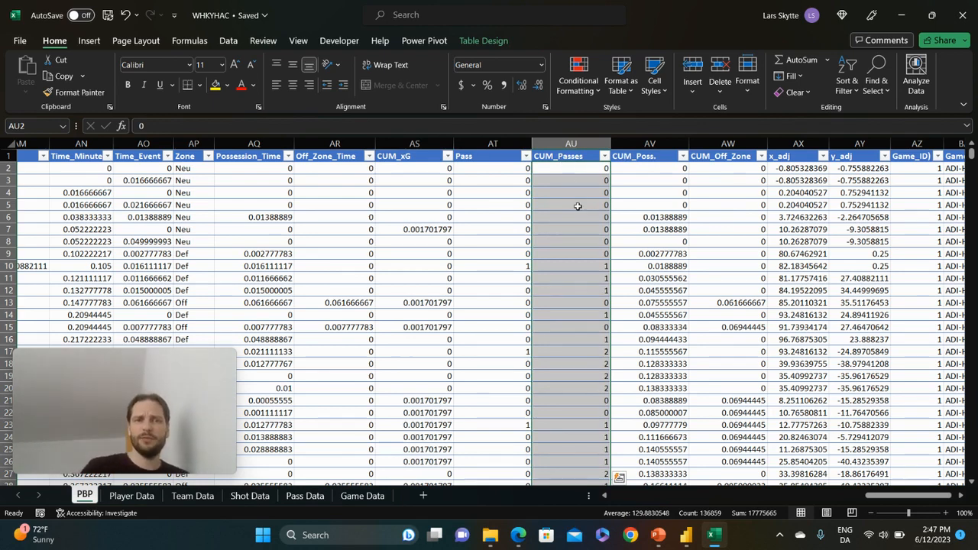
Trace how CUM_Passes follows the Pass column through rows 10 to 13 of the PBP table.
{"action": "left_click", "coordinate": [571, 351]}
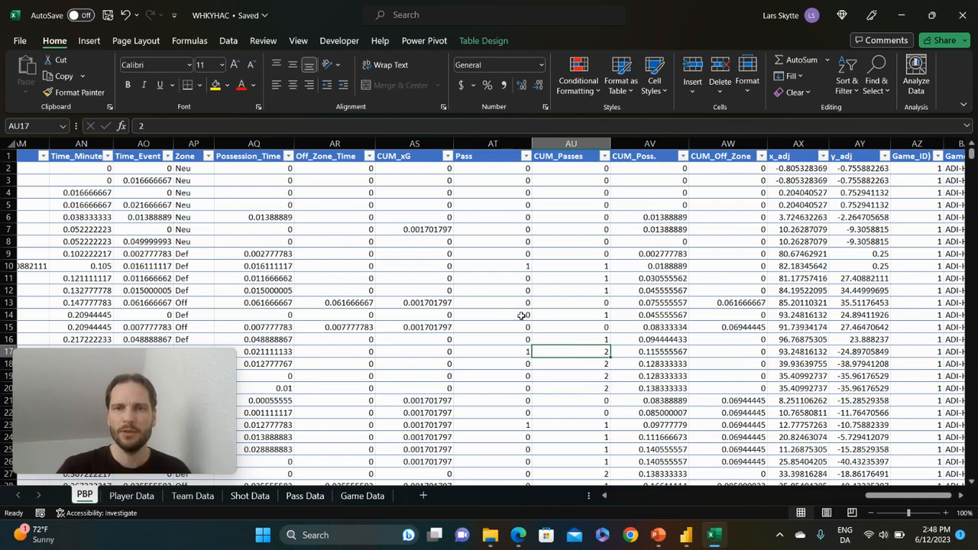
{"action": "left_click", "coordinate": [515, 265]}
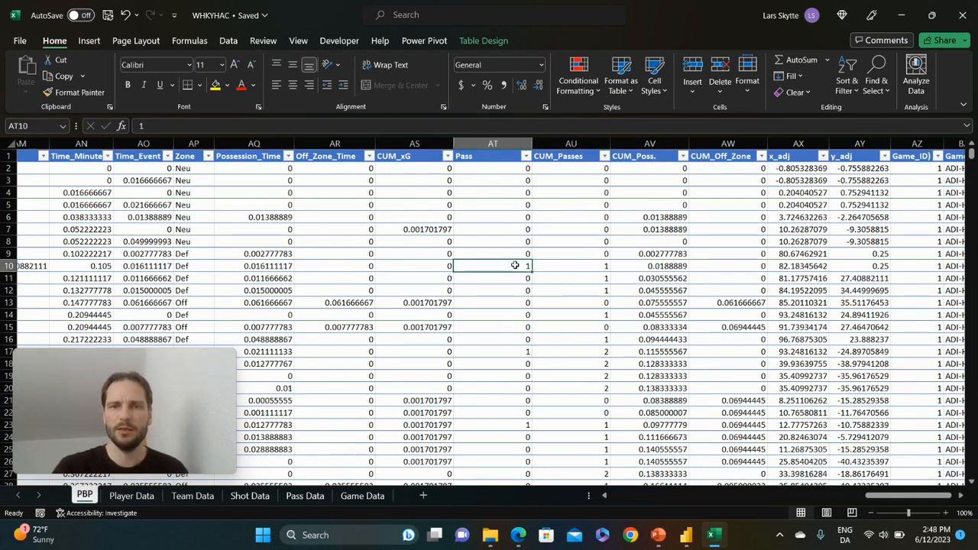
{"action": "left_click", "coordinate": [595, 267]}
{"action": "key", "text": "Down"}
{"action": "key", "text": "Down"}
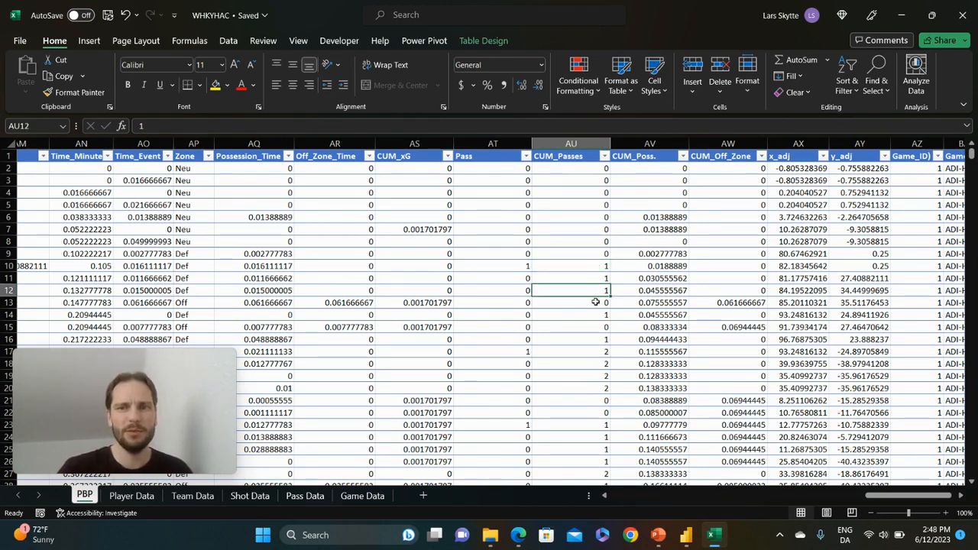
{"action": "key", "text": "Down"}
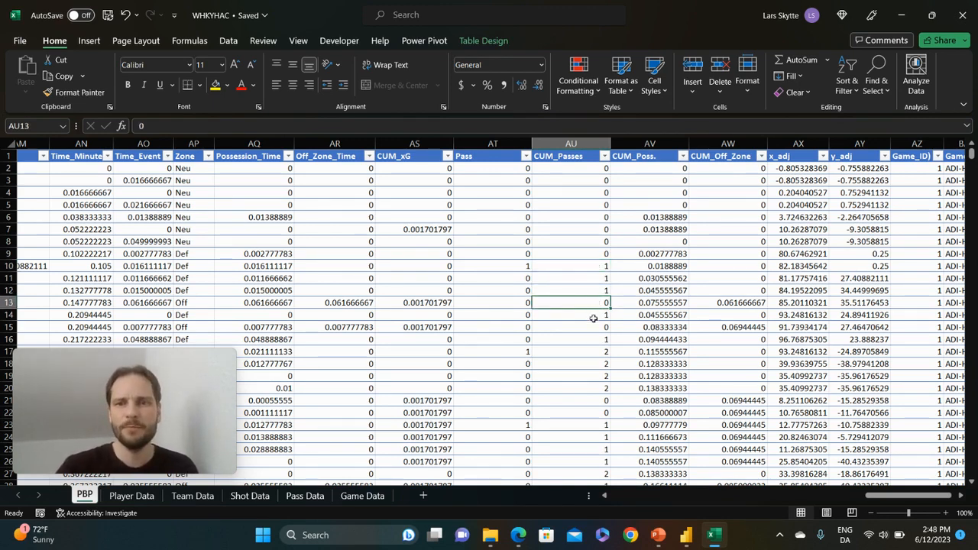
Compare the Pass and CUM_Passes cells in rows 17 to 27 of the PBP table to follow the running pass totals.
{"action": "left_click", "coordinate": [525, 350]}
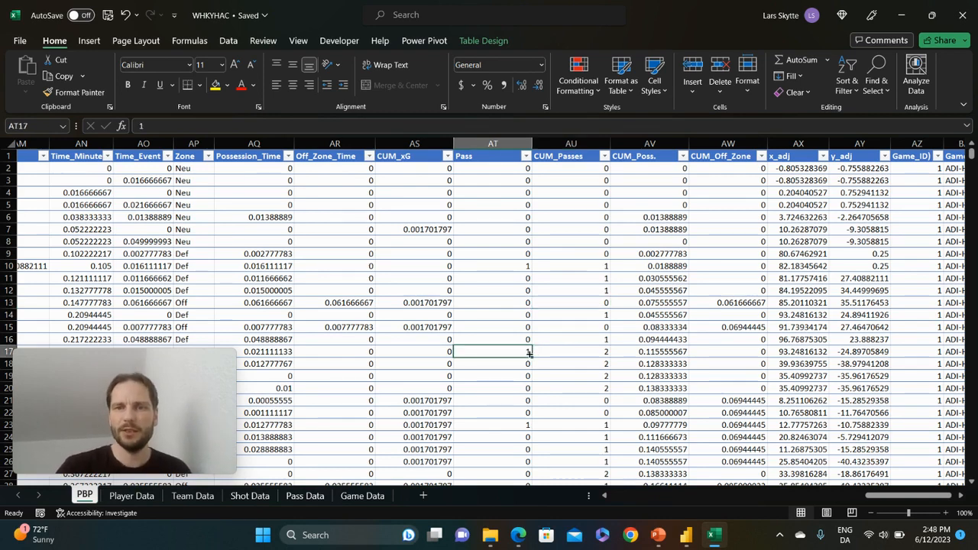
{"action": "left_click", "coordinate": [583, 353]}
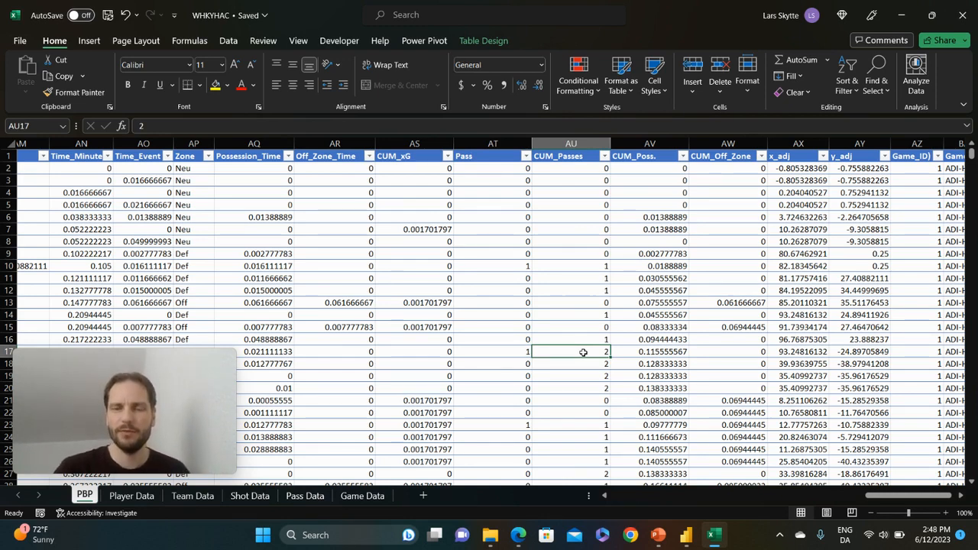
{"action": "left_click", "coordinate": [585, 401]}
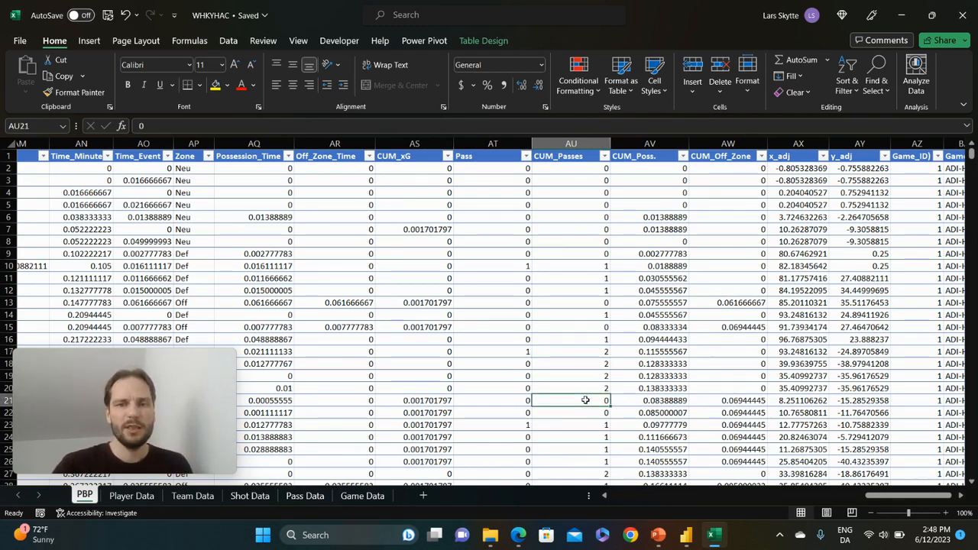
{"action": "left_click", "coordinate": [524, 426]}
{"action": "left_click", "coordinate": [601, 426]}
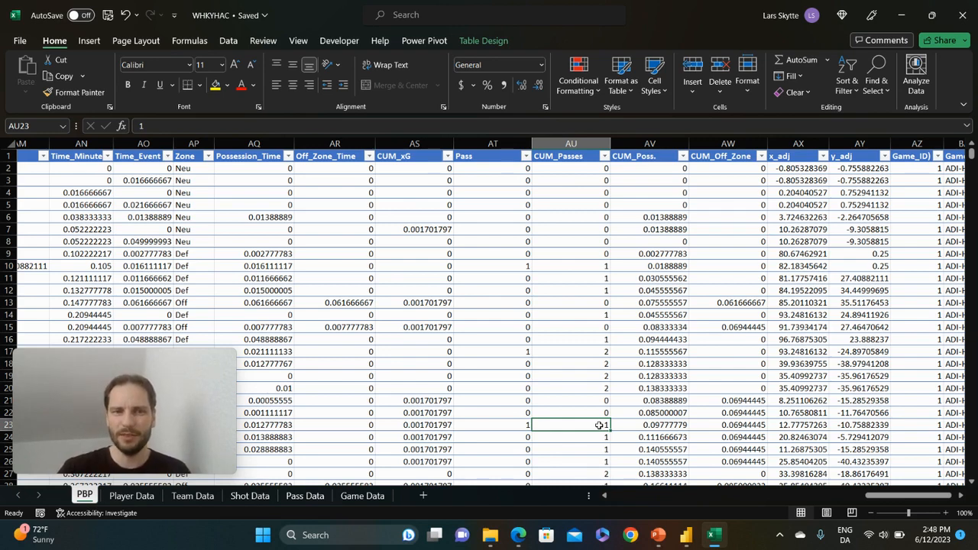
{"action": "left_click", "coordinate": [587, 474]}
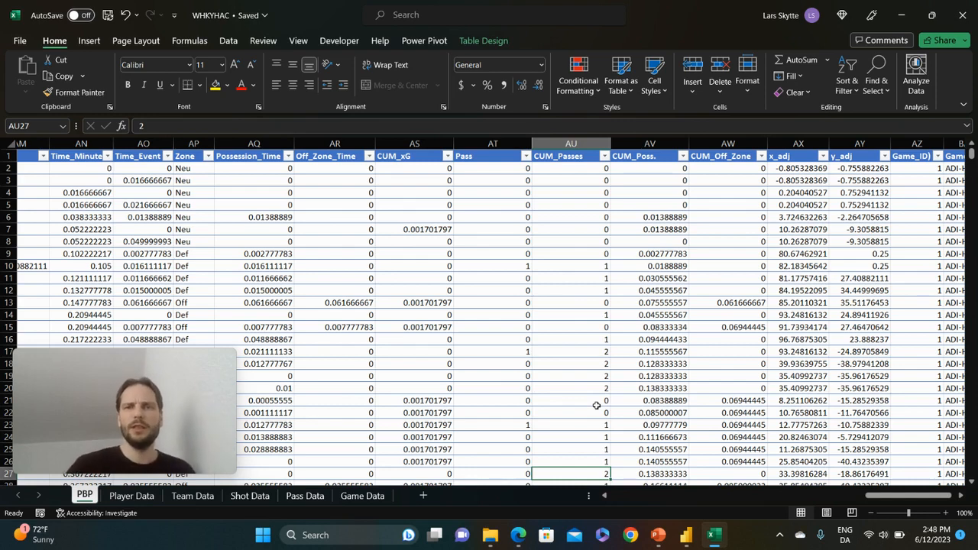
Bring the last PBP columns up to Game2 into view, review the Power BI game report in Edge, and return to the Excel workbook.
{"action": "scroll", "coordinate": [690, 264], "scroll_direction": "right", "scroll_amount": 1}
{"action": "scroll", "coordinate": [691, 263], "scroll_direction": "right", "scroll_amount": 1}
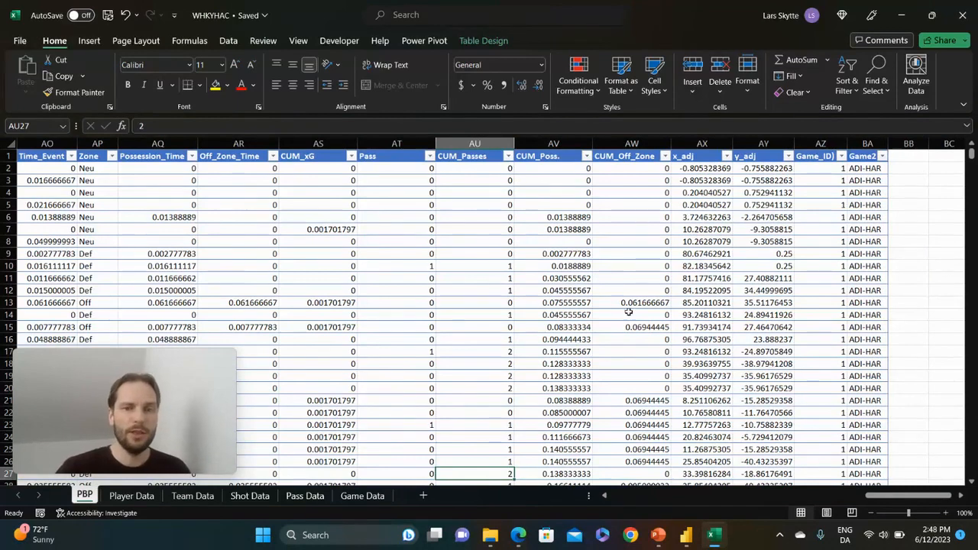
{"action": "mouse_move", "coordinate": [519, 534]}
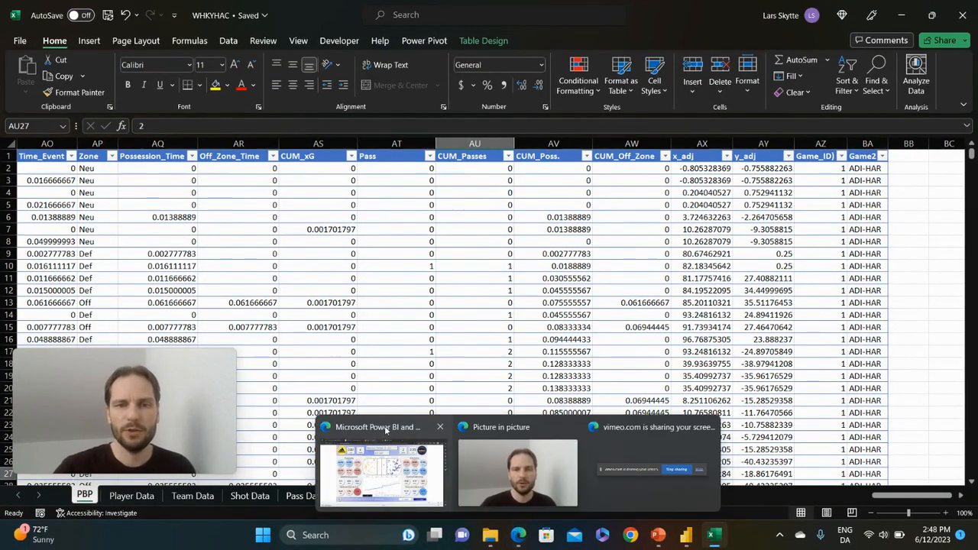
{"action": "left_click", "coordinate": [417, 429]}
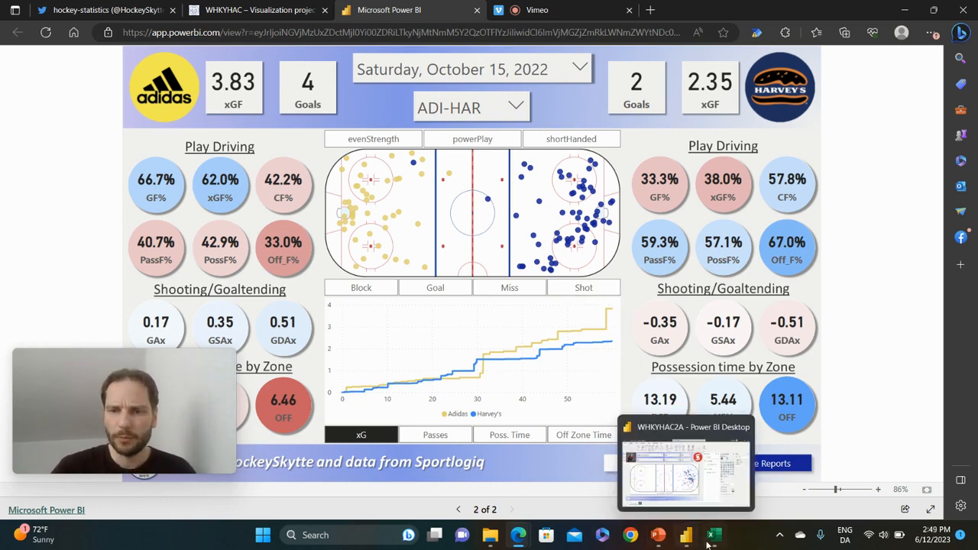
{"action": "left_click", "coordinate": [717, 428]}
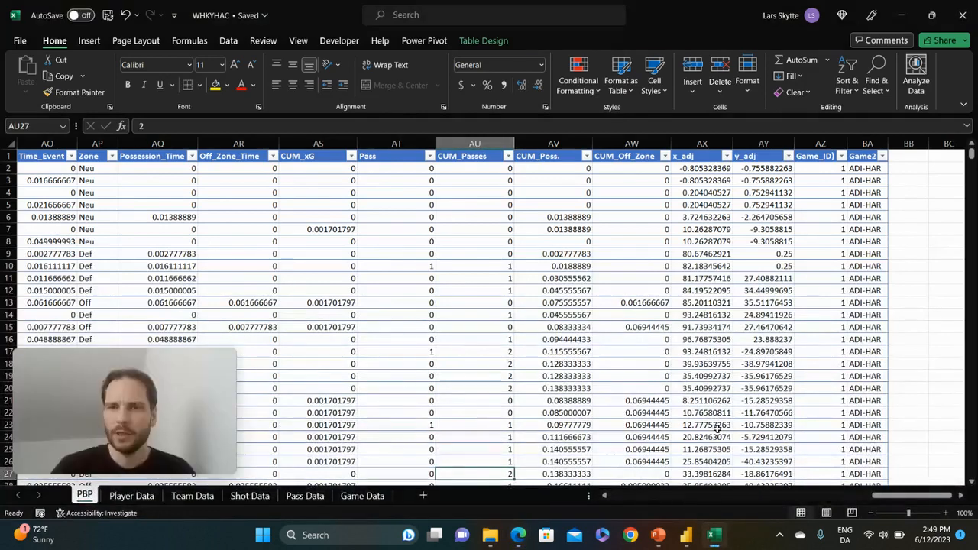
Inspect the x_adj and y_adj formulas in the PBP table, checking the shot map of the Power BI report in Edge in between.
{"action": "left_click", "coordinate": [716, 204]}
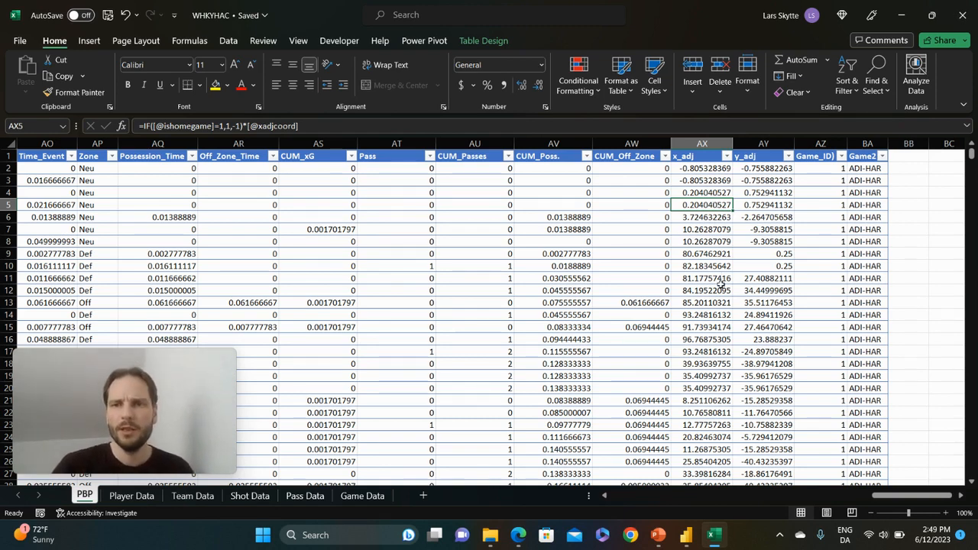
{"action": "mouse_move", "coordinate": [520, 536]}
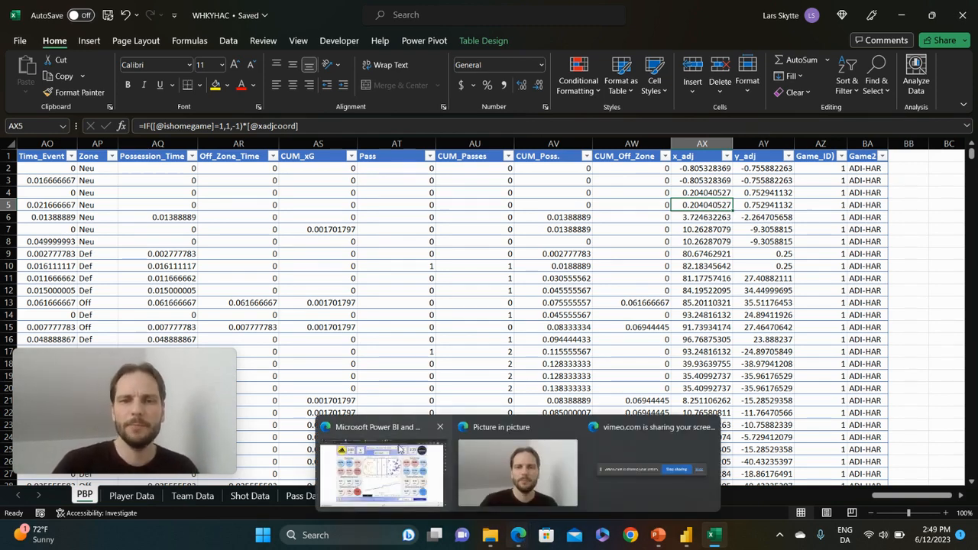
{"action": "left_click", "coordinate": [388, 437]}
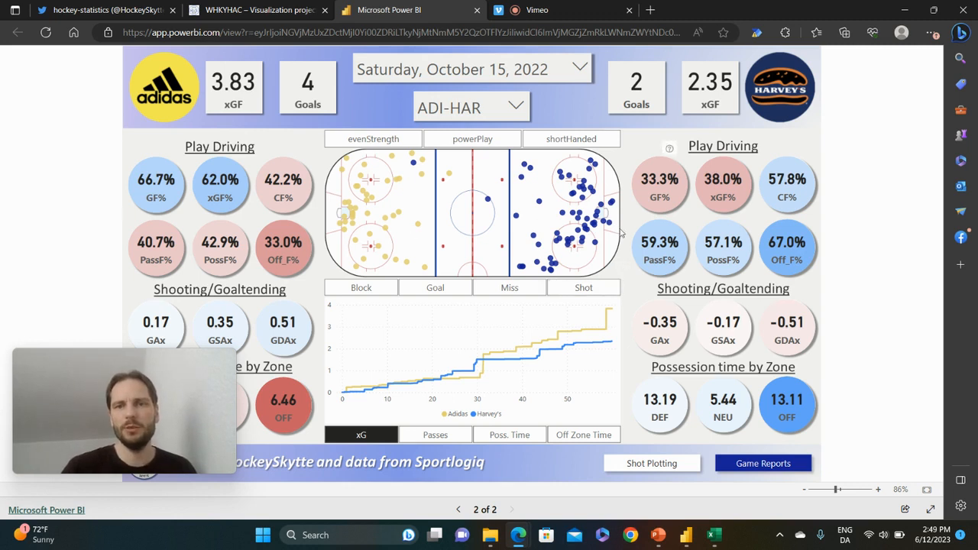
{"action": "mouse_move", "coordinate": [607, 226]}
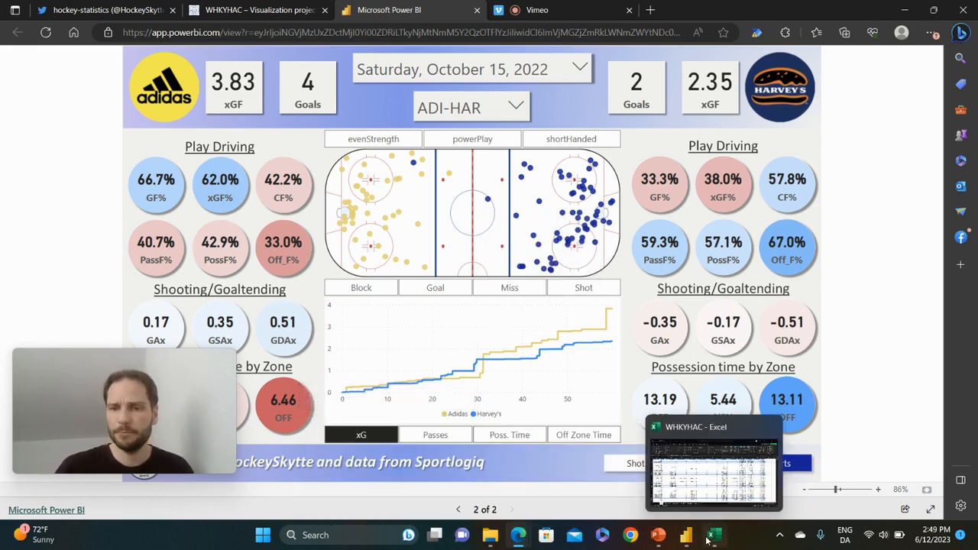
{"action": "left_click", "coordinate": [708, 537]}
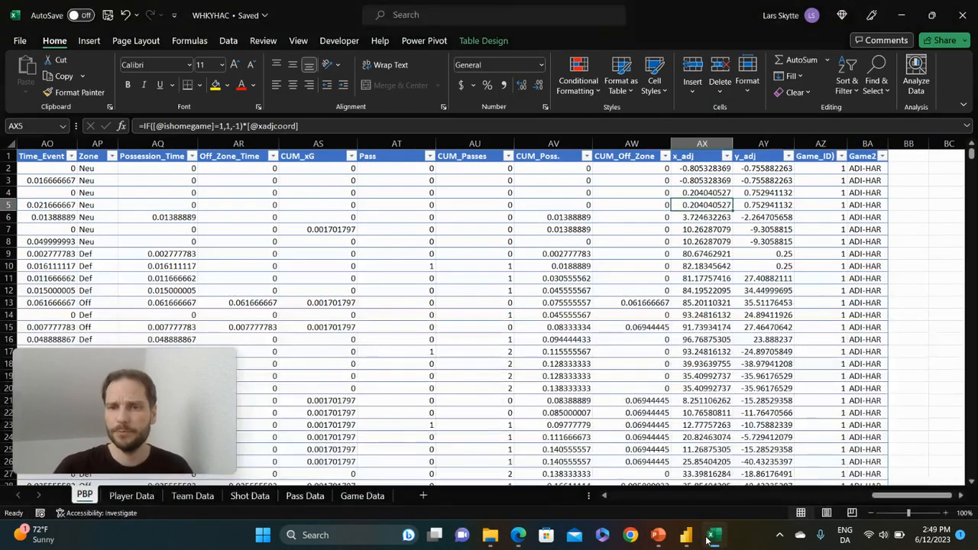
{"action": "left_click", "coordinate": [718, 218]}
{"action": "left_click", "coordinate": [757, 218]}
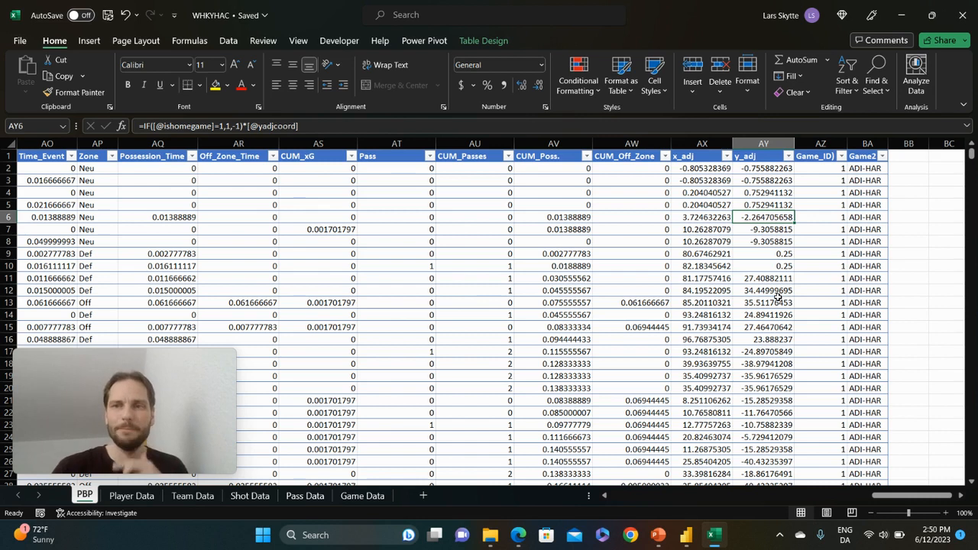
Examine the Game_ID column and the Game2 lookup formula, check the game report in Edge, and return to the Excel workbook.
{"action": "left_click", "coordinate": [822, 228]}
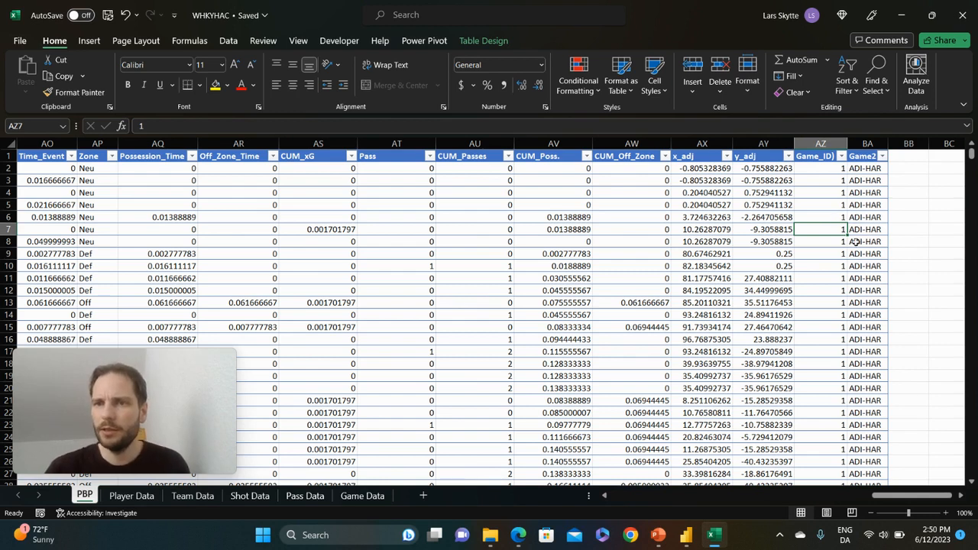
{"action": "left_click", "coordinate": [830, 207]}
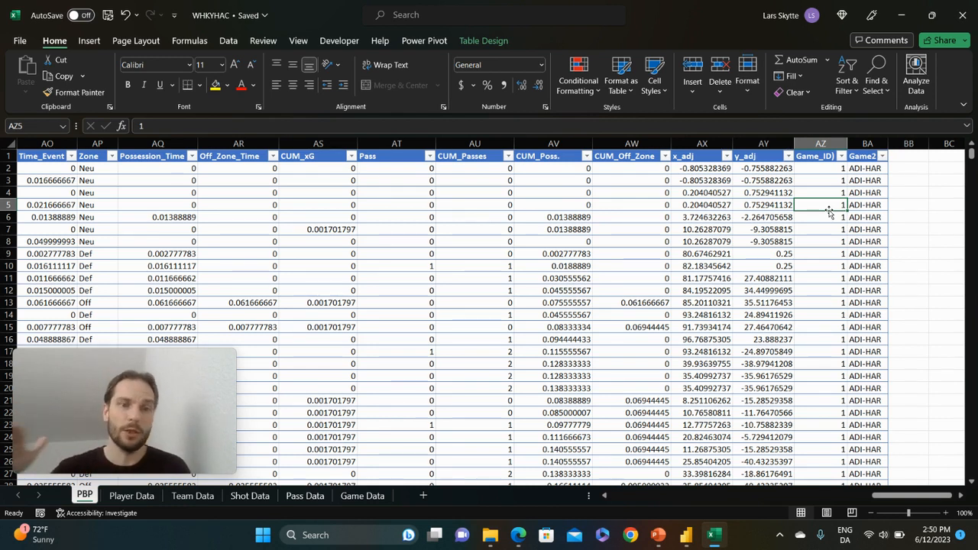
{"action": "left_click", "coordinate": [870, 215]}
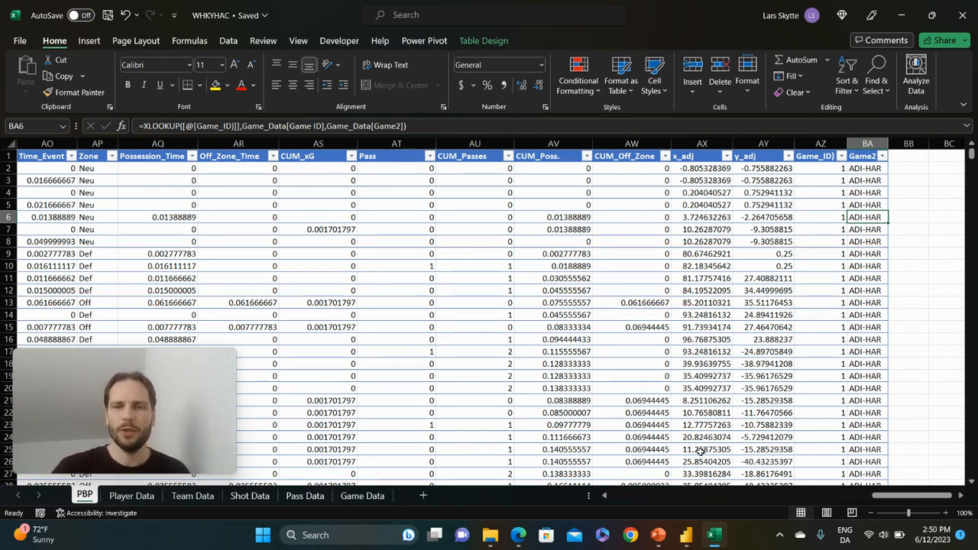
{"action": "mouse_move", "coordinate": [514, 540]}
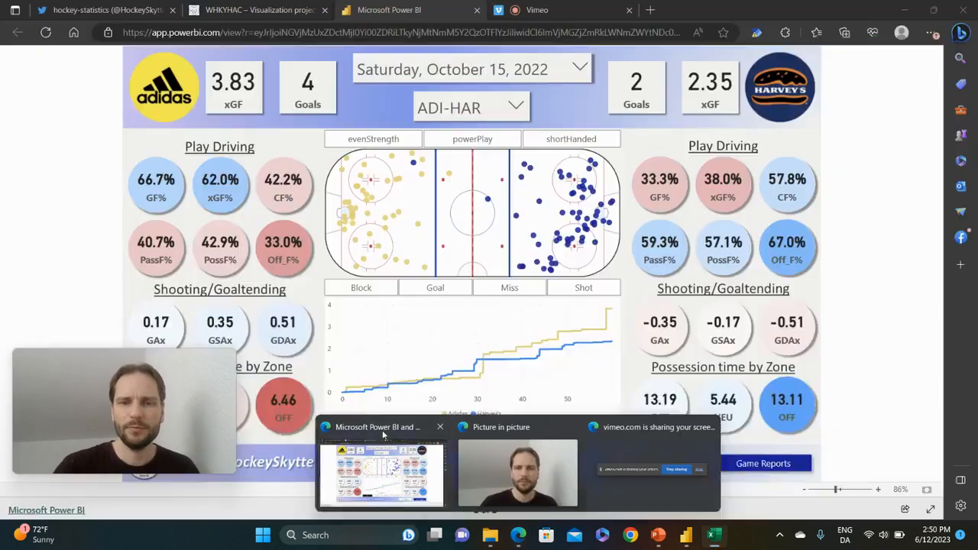
{"action": "left_click", "coordinate": [382, 470]}
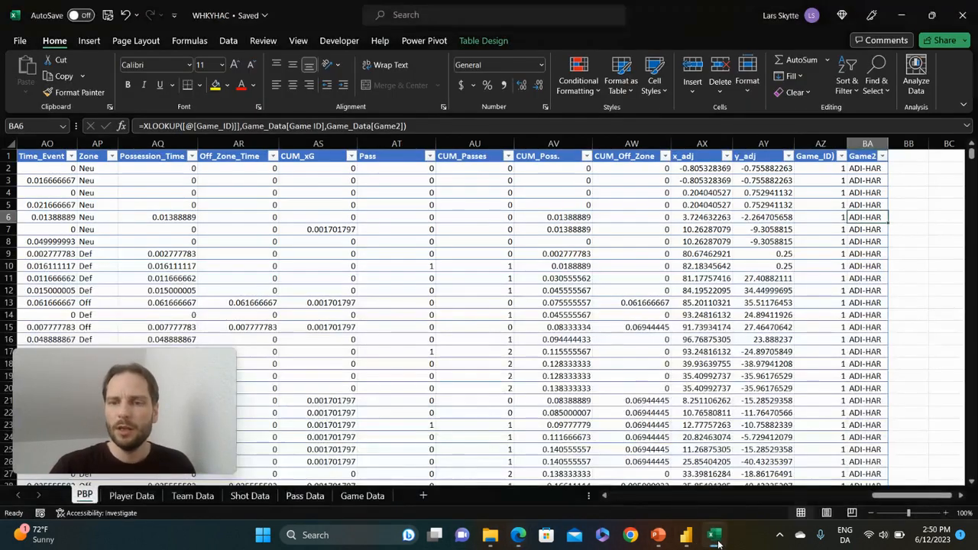
{"action": "left_click", "coordinate": [713, 537]}
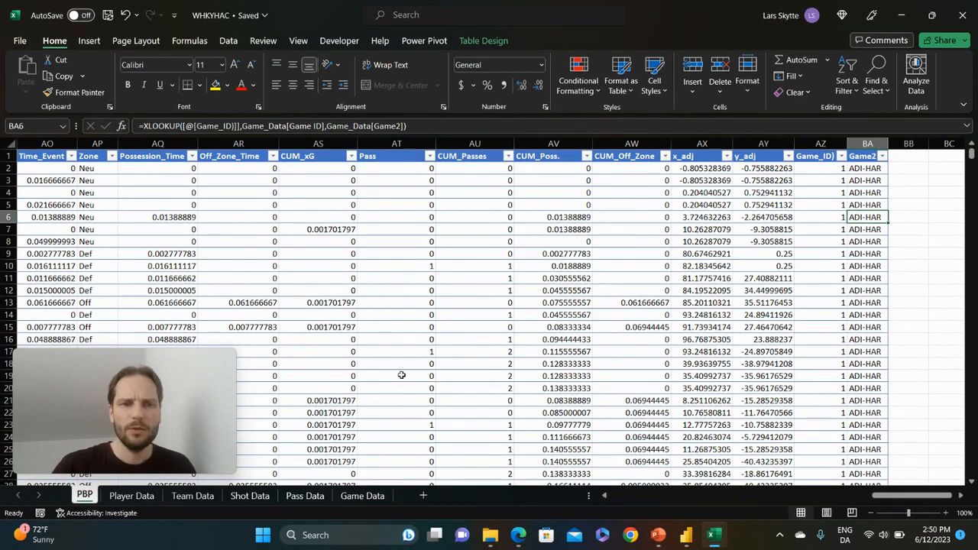
Open the Game Data sheet and examine its Away and Game2 columns and the Home and Away teams of the first game.
{"action": "left_click", "coordinate": [357, 498]}
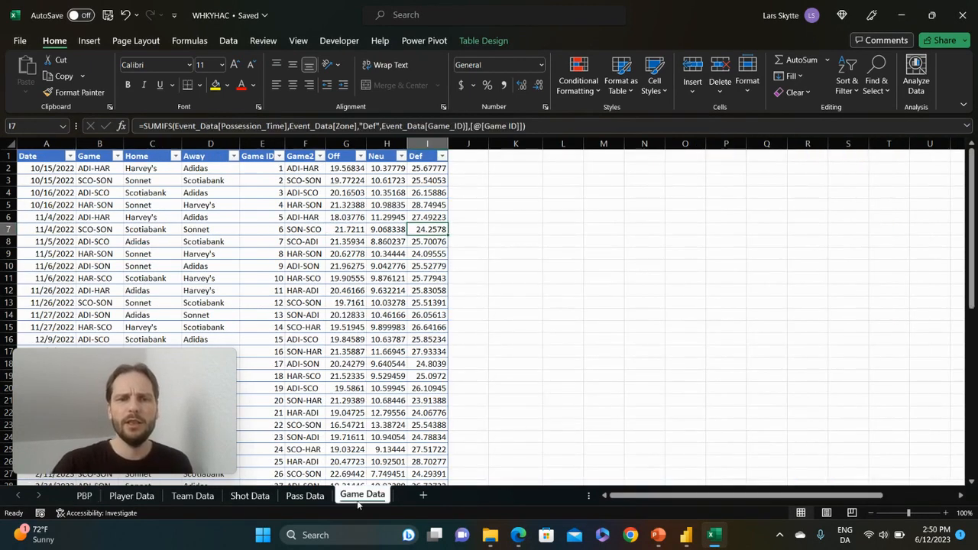
{"action": "left_click", "coordinate": [196, 278]}
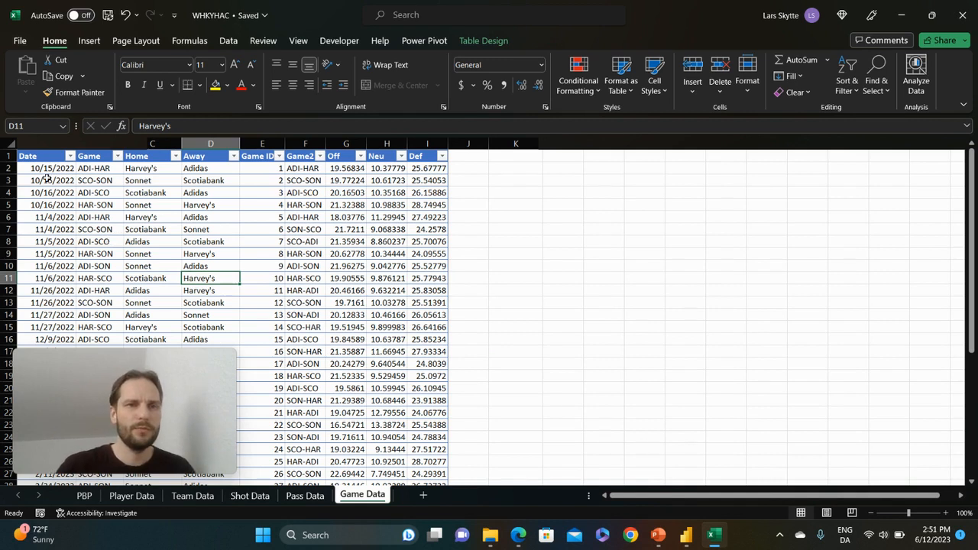
{"action": "left_click", "coordinate": [311, 167]}
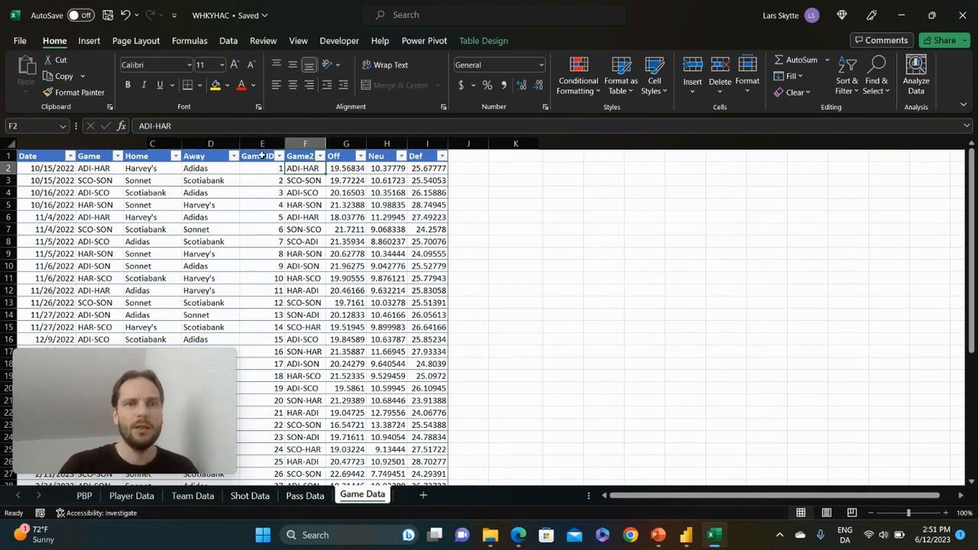
{"action": "left_click_drag", "start_coordinate": [148, 168], "coordinate": [213, 172]}
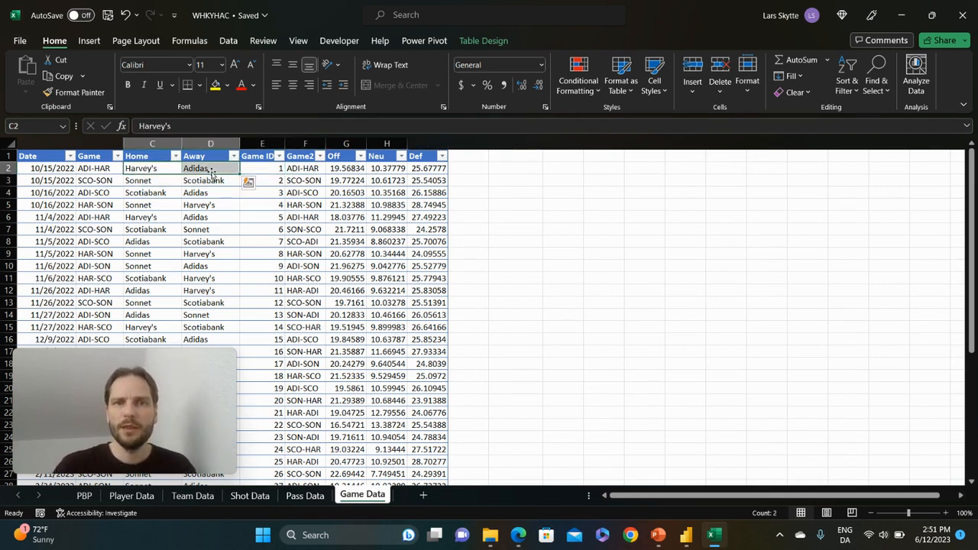
Inspect the Off and Neu possession-time formulas in the Game Data table and the Off and Def halving formulas in row 44.
{"action": "left_click", "coordinate": [347, 191]}
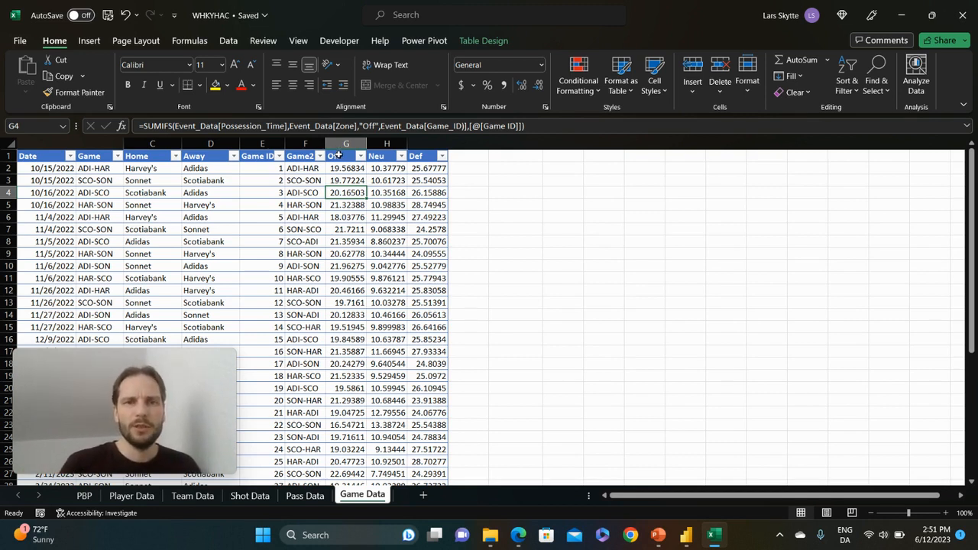
{"action": "left_click", "coordinate": [348, 227]}
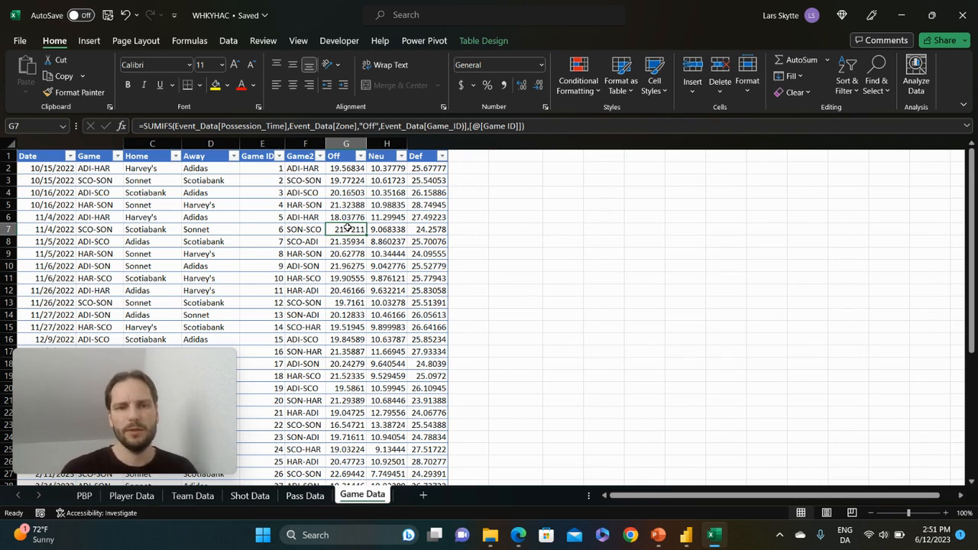
{"action": "scroll", "coordinate": [394, 313], "scroll_direction": "down", "scroll_amount": 9}
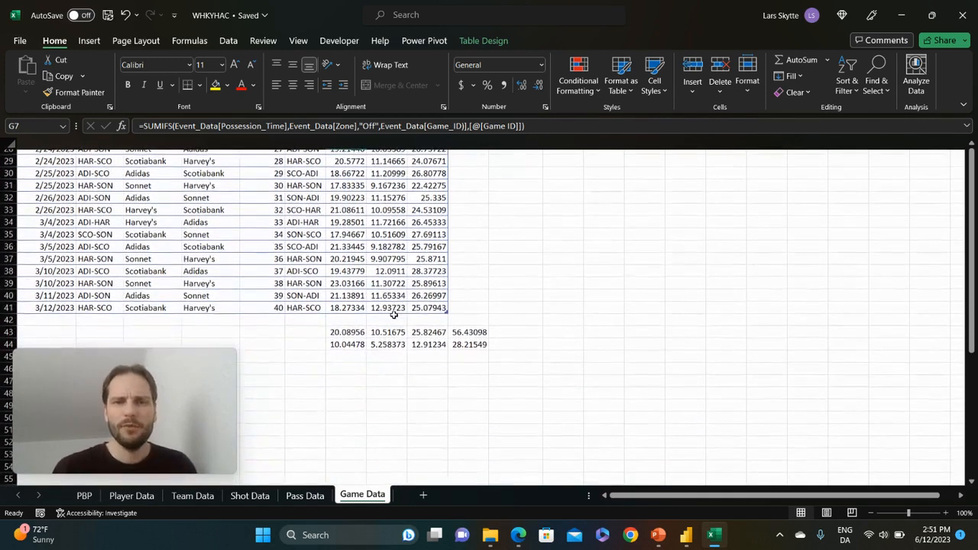
{"action": "left_click", "coordinate": [353, 345]}
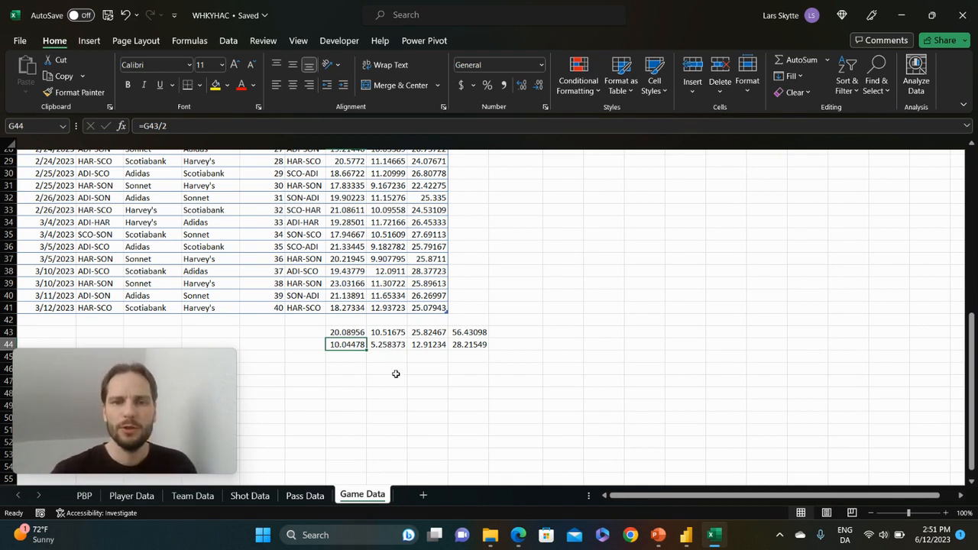
{"action": "left_click", "coordinate": [426, 345]}
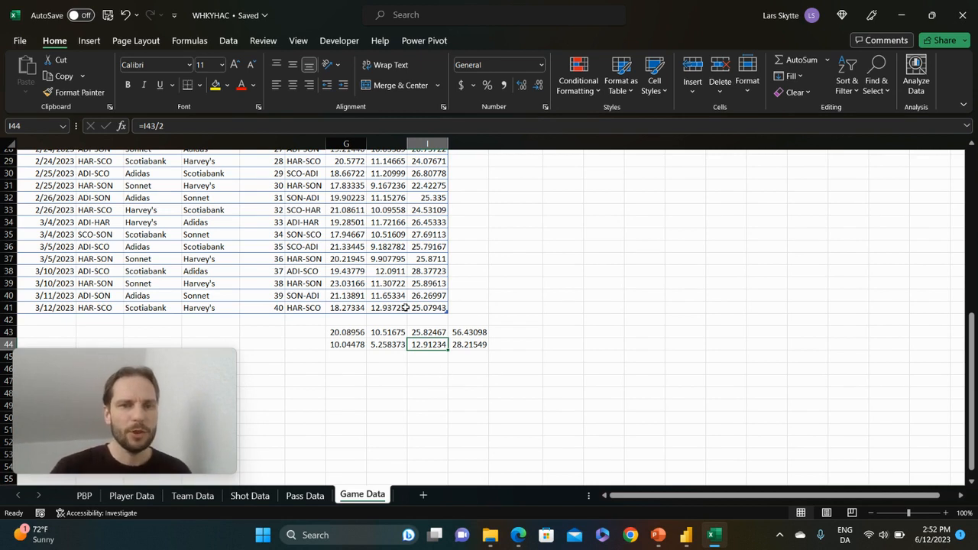
{"action": "left_click", "coordinate": [352, 222]}
{"action": "left_click", "coordinate": [376, 222]}
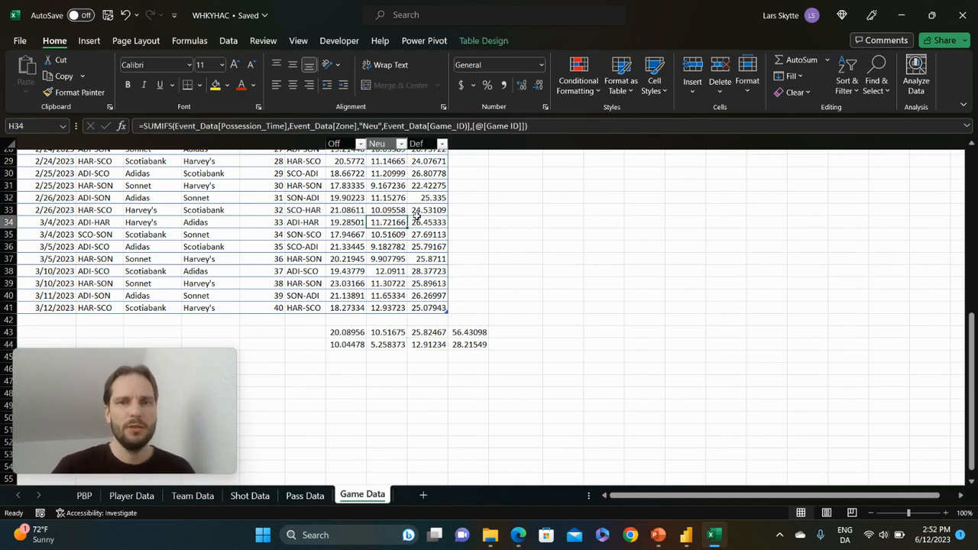
Inspect the Def possession-time formula in the Game Data table and the sum formula in J43, and close the workbook.
{"action": "left_click", "coordinate": [417, 220]}
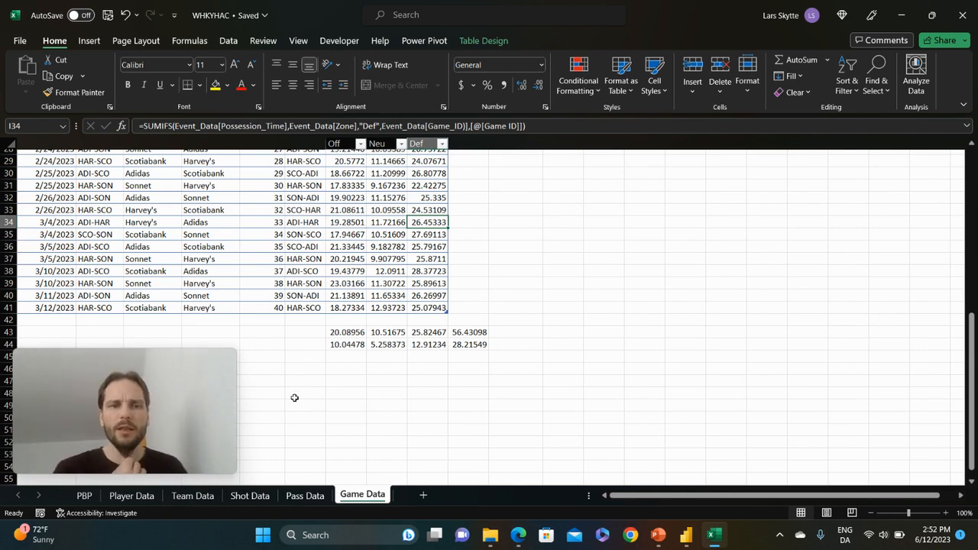
{"action": "left_click", "coordinate": [462, 334]}
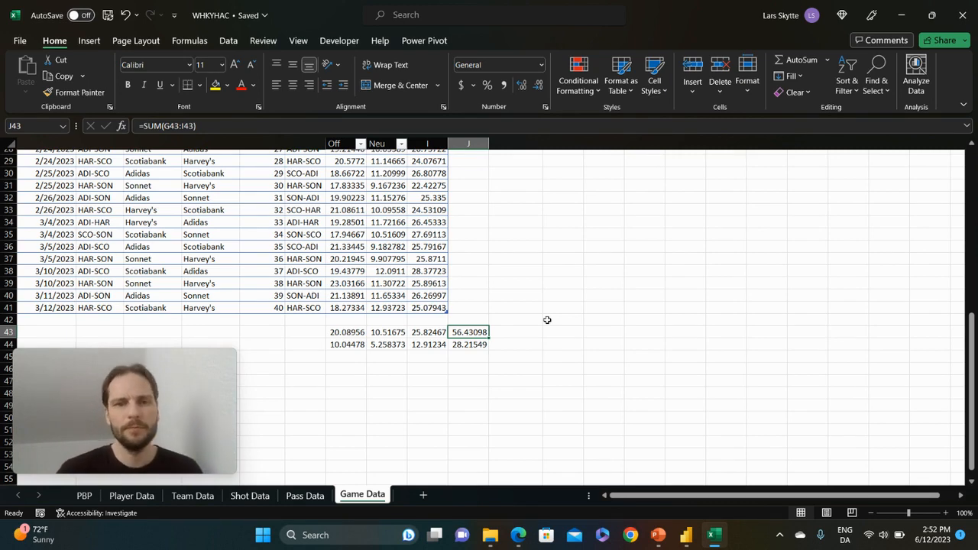
{"action": "left_click", "coordinate": [502, 258]}
{"action": "scroll", "coordinate": [510, 224], "scroll_direction": "up", "scroll_amount": 9}
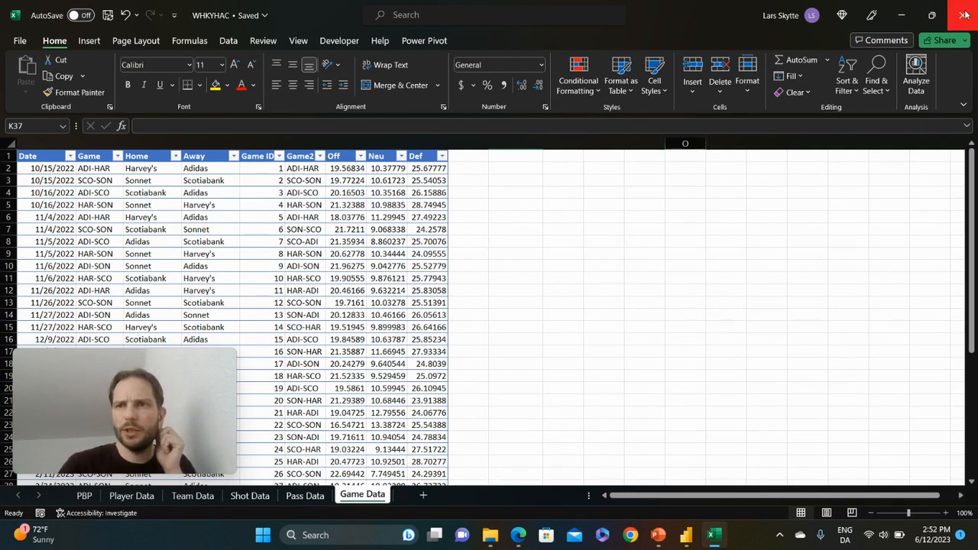
{"action": "left_click", "coordinate": [962, 13]}
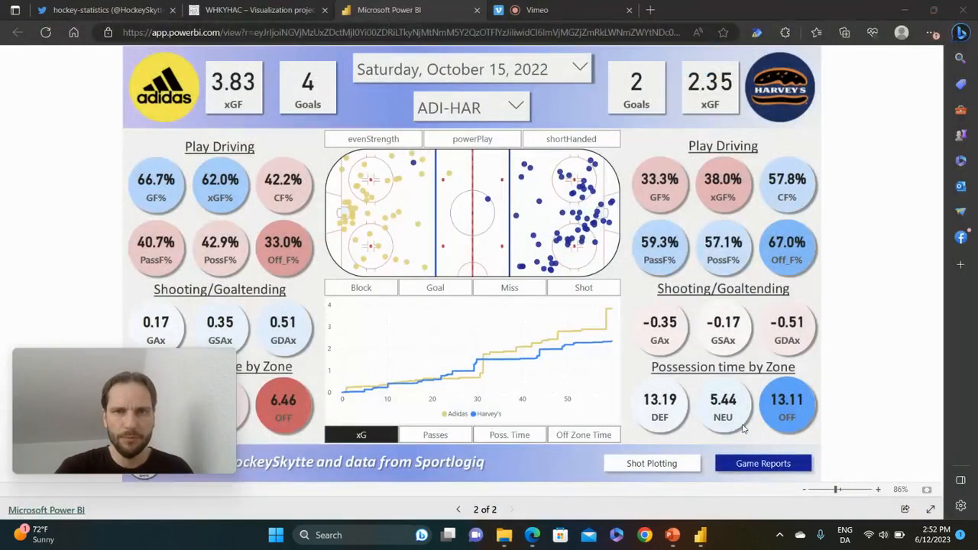
Switch to the WHKYHAC2A report in Power BI Desktop and add a new page named Game Report.
{"action": "left_click", "coordinate": [700, 536]}
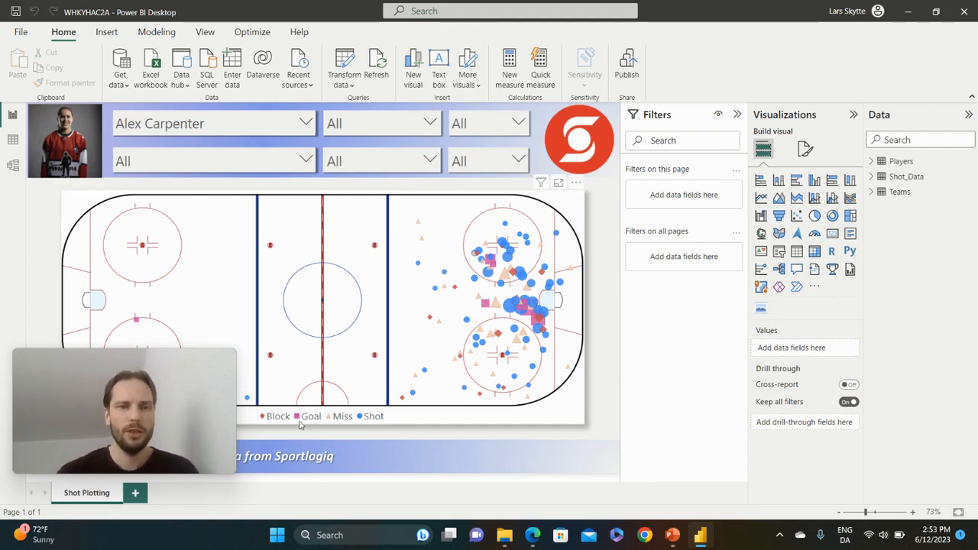
{"action": "left_click", "coordinate": [136, 493]}
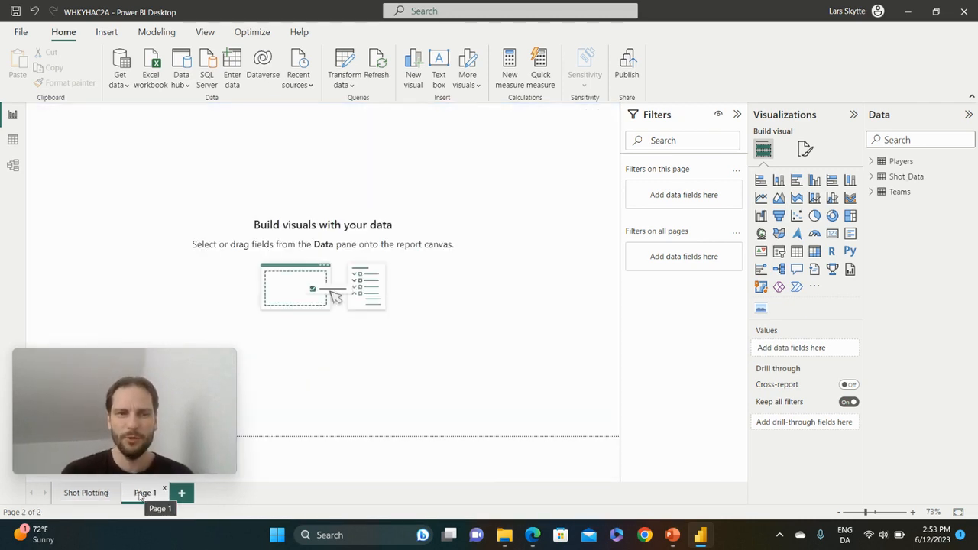
{"action": "double_click", "coordinate": [140, 495]}
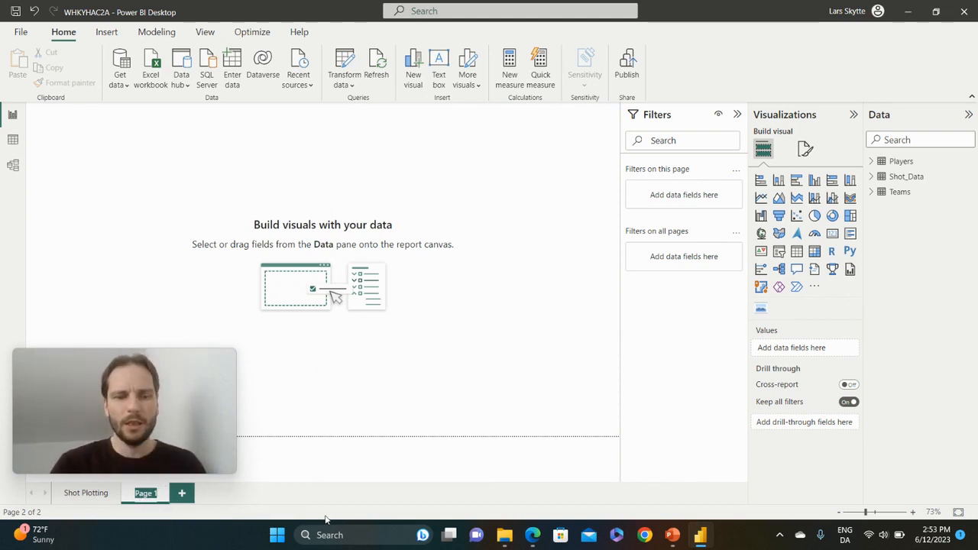
{"action": "type", "text": "Game Re"}
{"action": "type", "text": "port"}
{"action": "key", "text": "Return"}
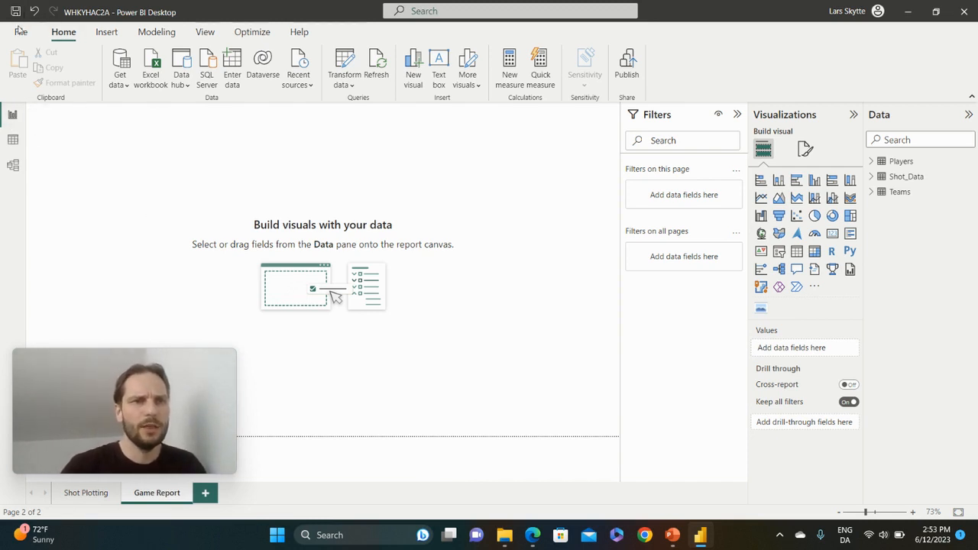
Connect to the WHKYHAC Excel workbook in the Desktop folder as a data source.
{"action": "left_click", "coordinate": [123, 79]}
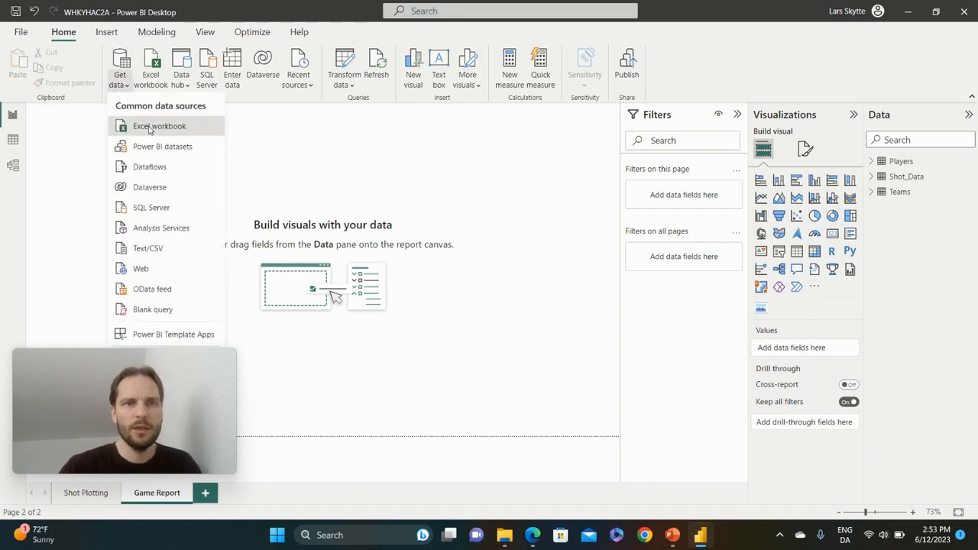
{"action": "left_click", "coordinate": [150, 129]}
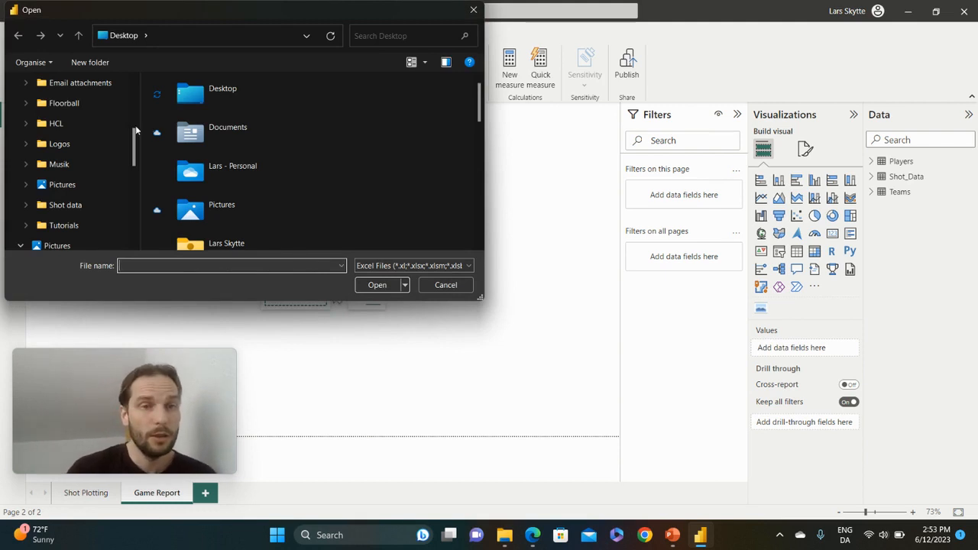
{"action": "scroll", "coordinate": [89, 130], "scroll_direction": "up", "scroll_amount": 3}
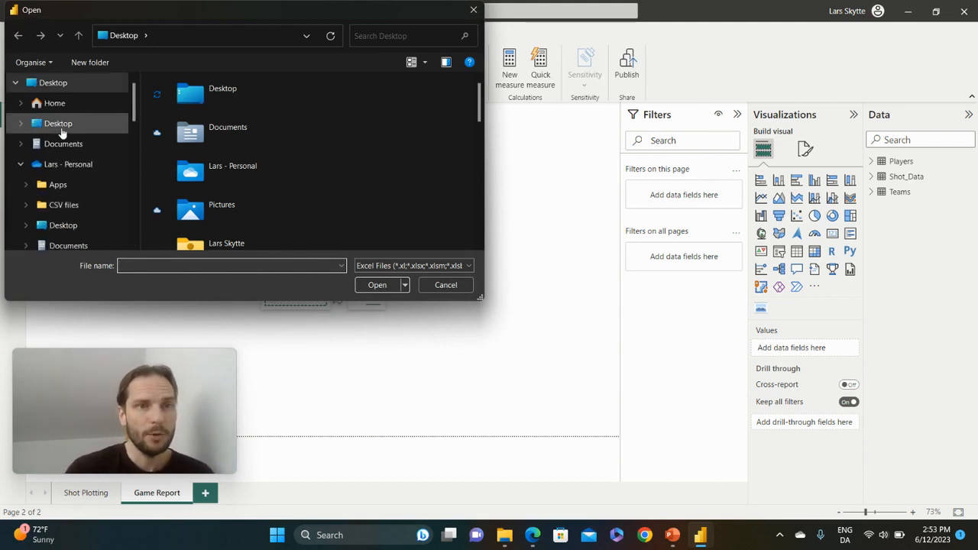
{"action": "left_click", "coordinate": [63, 130]}
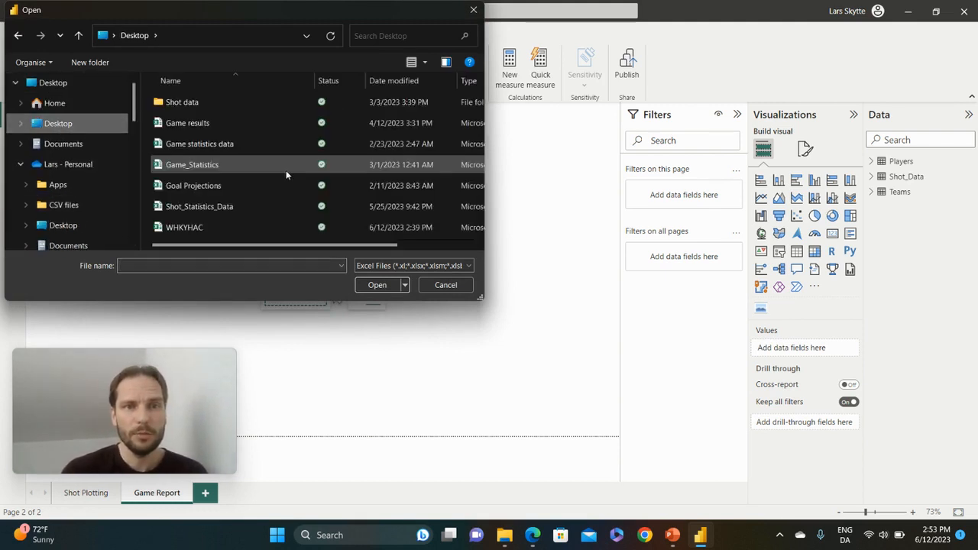
{"action": "double_click", "coordinate": [197, 227]}
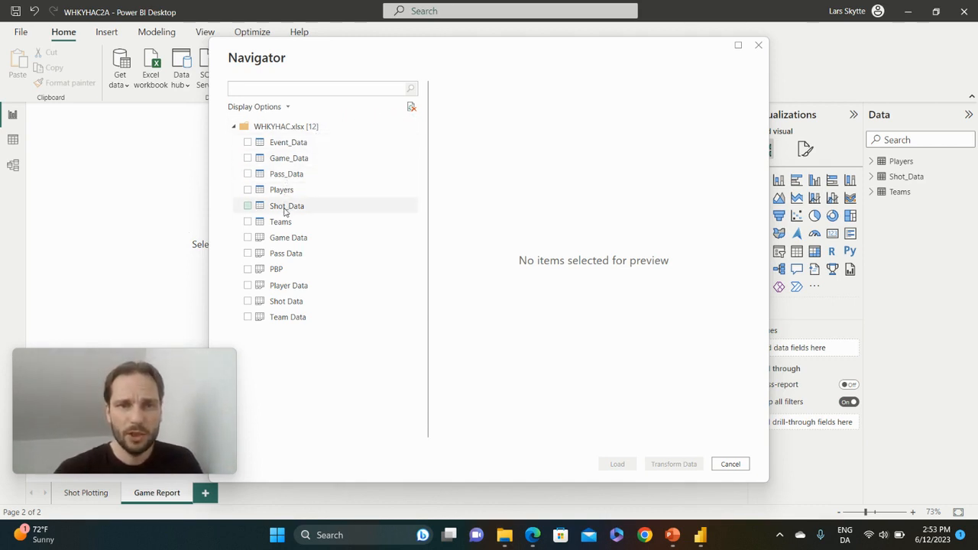
Choose the Event_Data and Game_Data tables of the workbook and open them in the Power Query Editor for transformation.
{"action": "left_click", "coordinate": [248, 143]}
{"action": "left_click", "coordinate": [247, 158]}
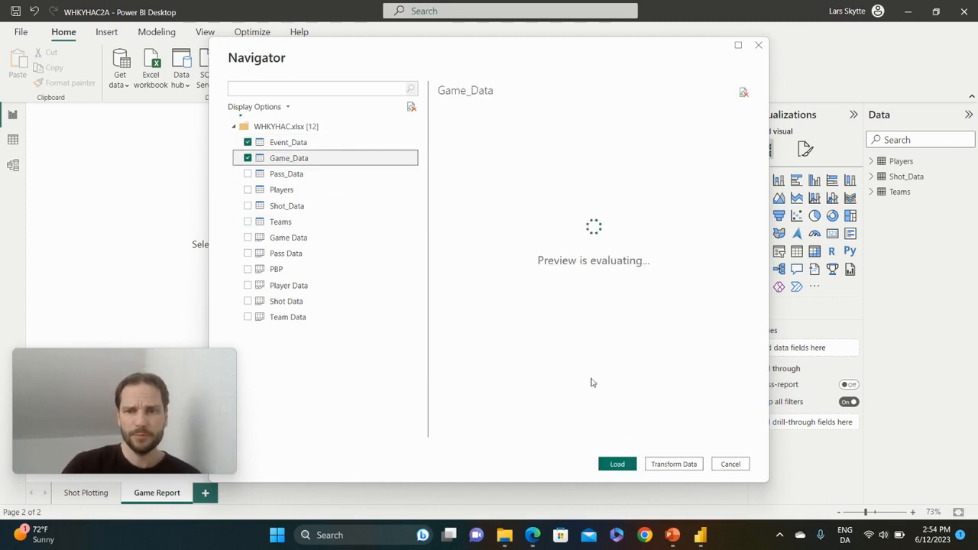
{"action": "left_click", "coordinate": [675, 464]}
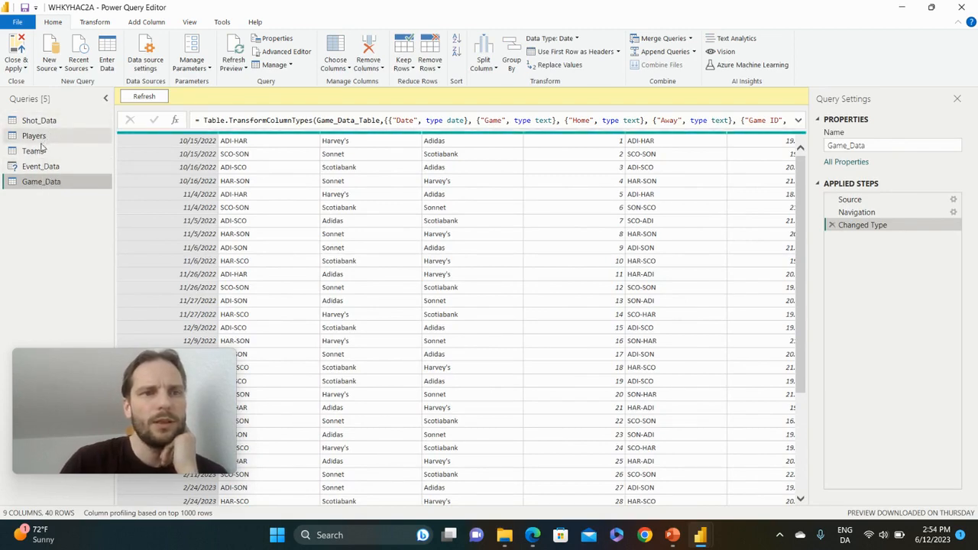
Refresh the Shot_Data query preview and set the data type of its x_adj and y_adj columns to Decimal Number.
{"action": "left_click", "coordinate": [48, 122]}
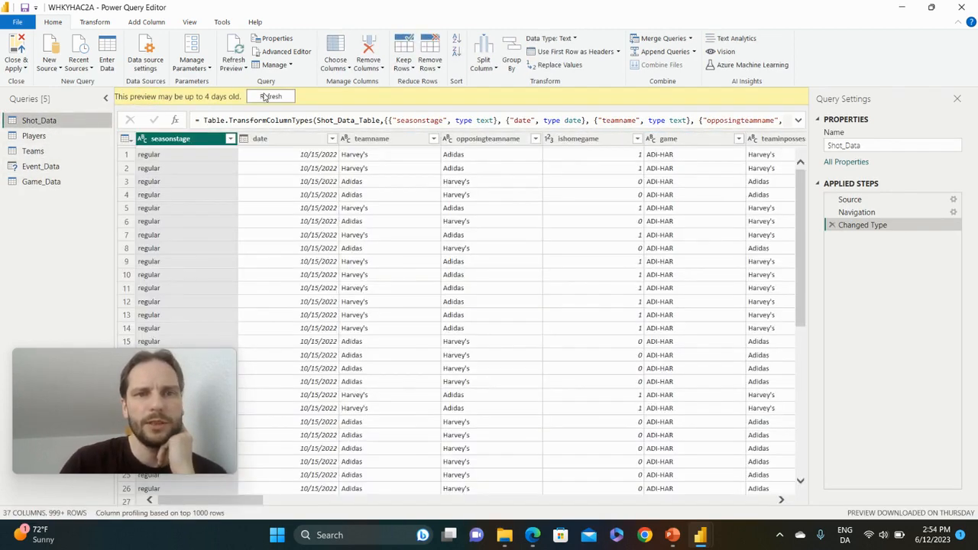
{"action": "left_click", "coordinate": [268, 96]}
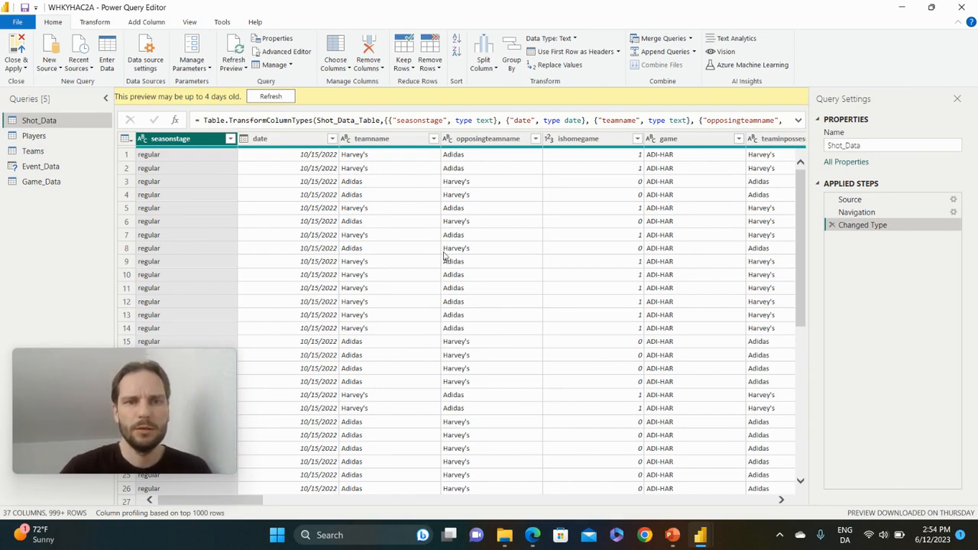
{"action": "scroll", "coordinate": [443, 256], "scroll_direction": "right", "scroll_amount": 15}
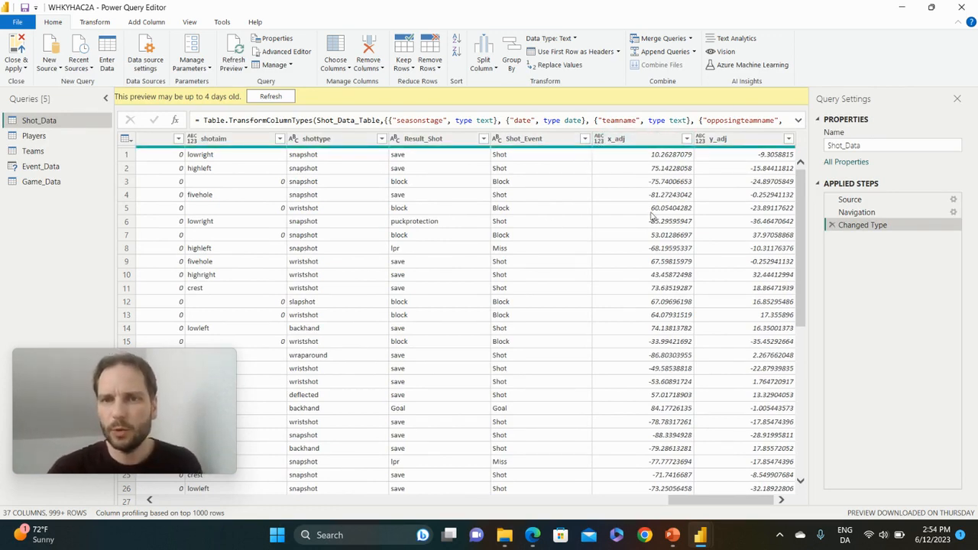
{"action": "left_click", "coordinate": [599, 142]}
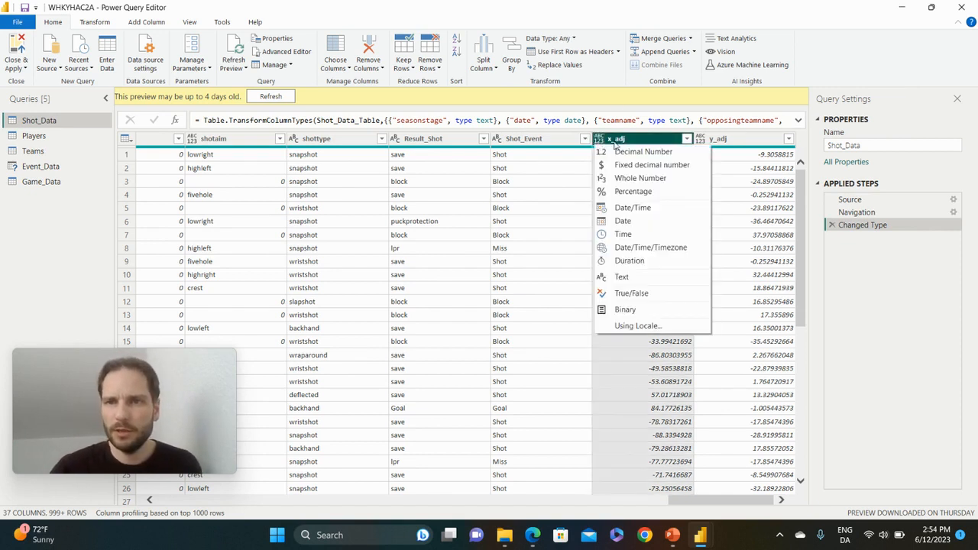
{"action": "left_click", "coordinate": [621, 151]}
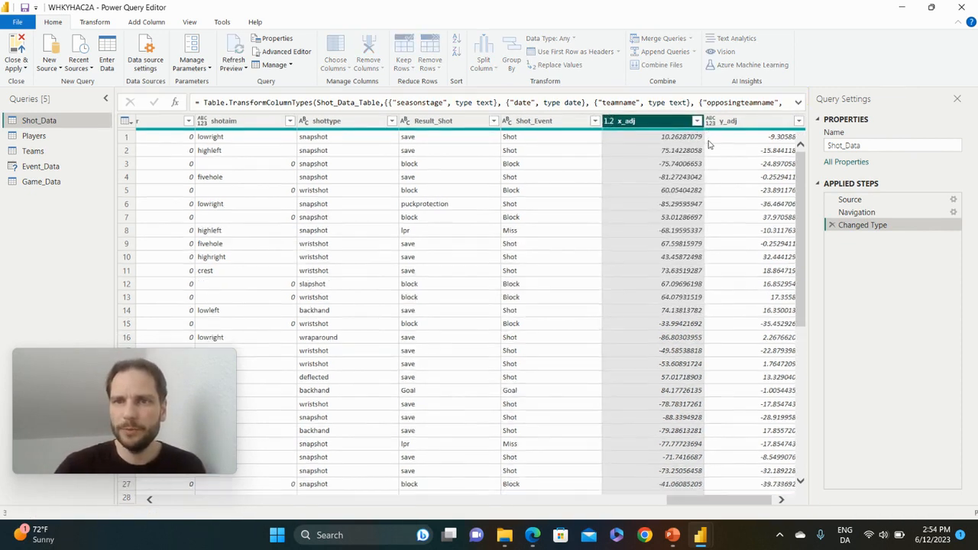
{"action": "left_click", "coordinate": [700, 123]}
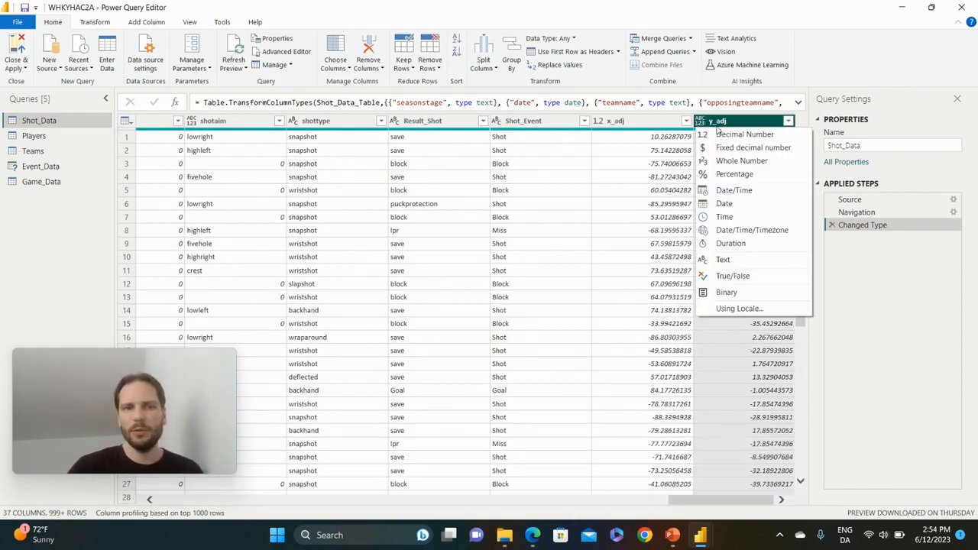
{"action": "left_click", "coordinate": [723, 135]}
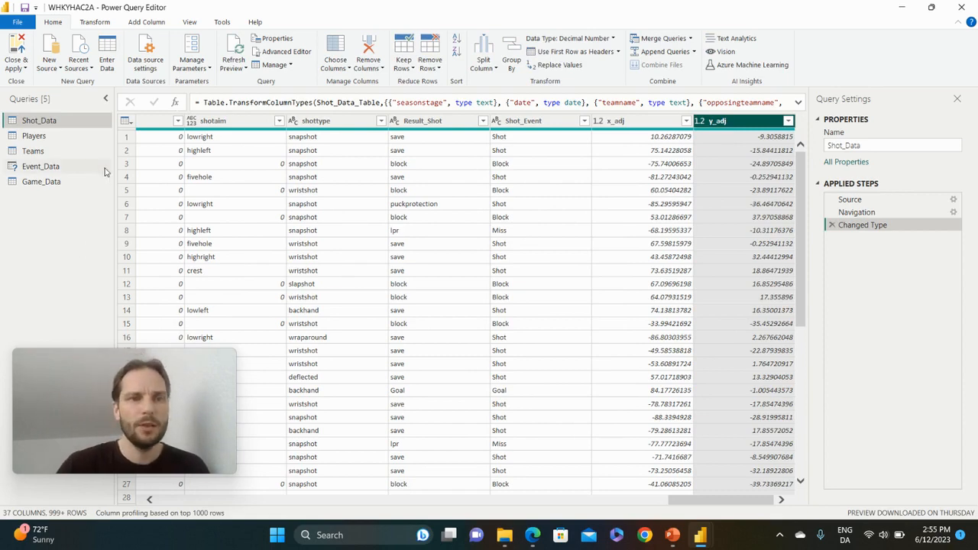
Check the columns of the Players and Teams queries and reload the preview of the Event_Data query.
{"action": "left_click", "coordinate": [41, 141]}
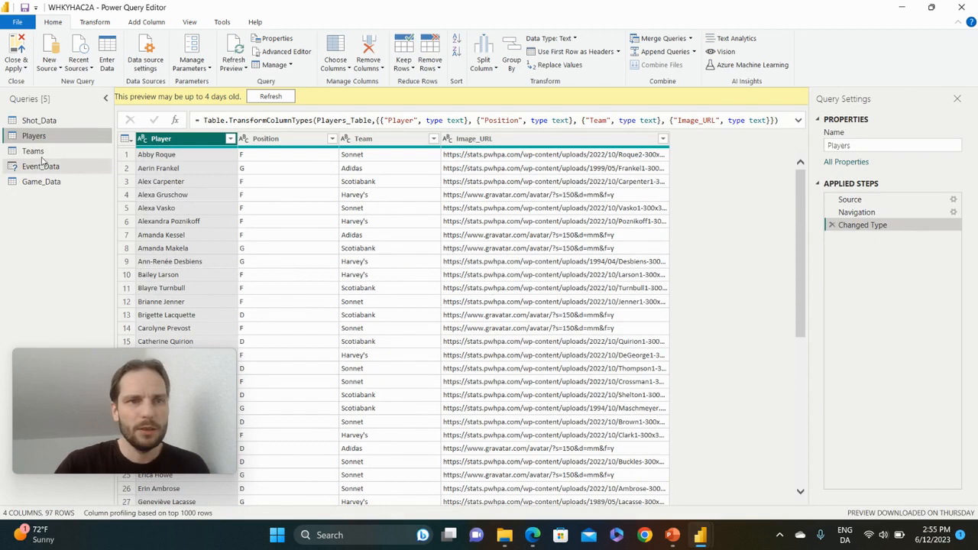
{"action": "left_click", "coordinate": [44, 152]}
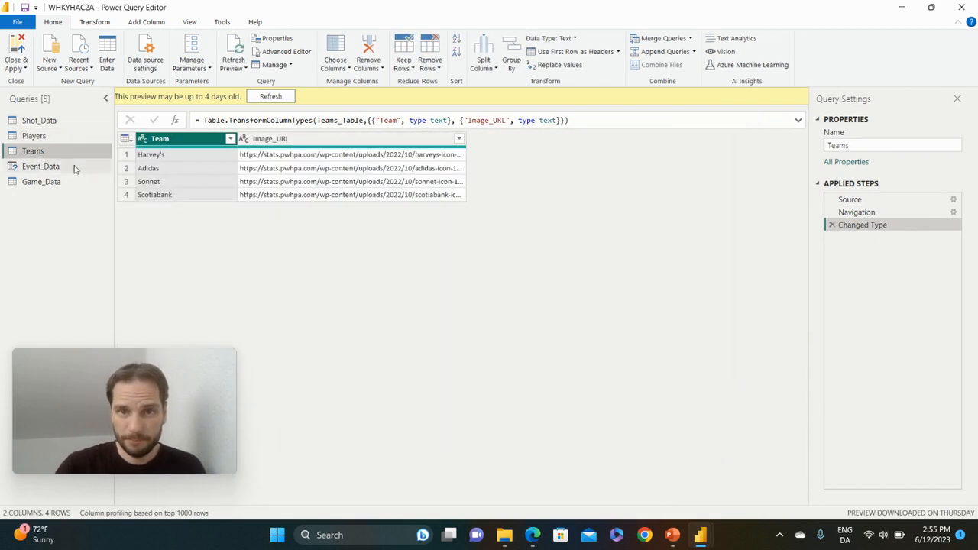
{"action": "left_click", "coordinate": [47, 166]}
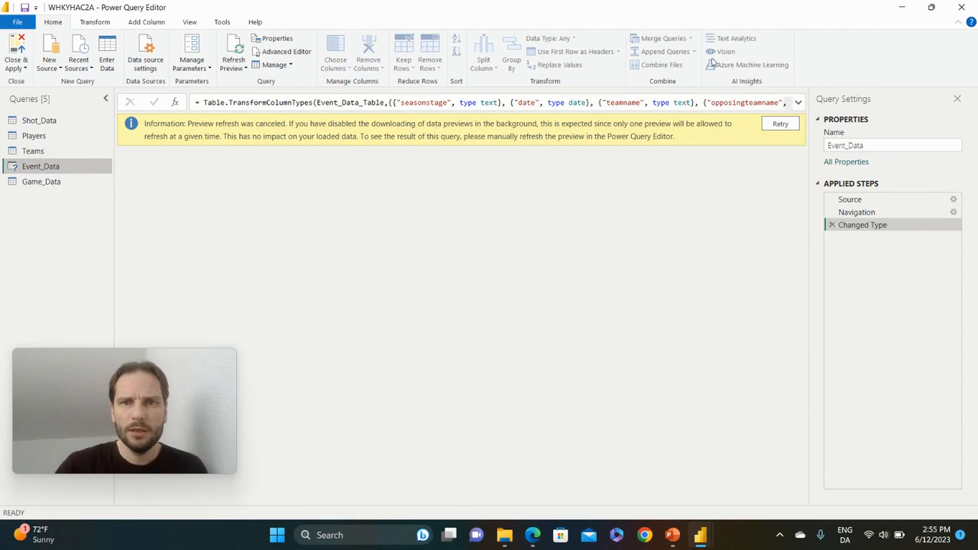
{"action": "left_click", "coordinate": [779, 126]}
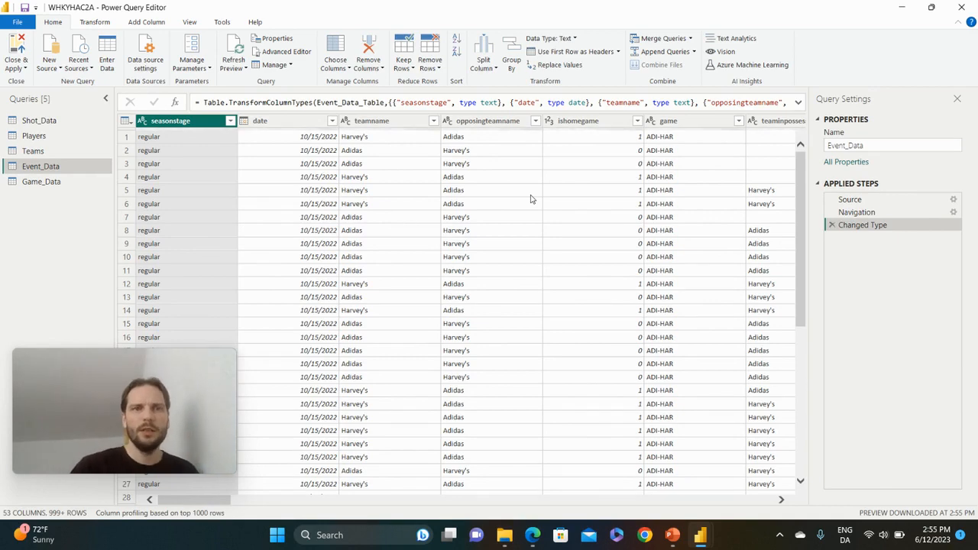
Examine the column data types of the Event_Data query, from the player columns through the cumulative columns to Game2.
{"action": "scroll", "coordinate": [531, 199], "scroll_direction": "right", "scroll_amount": 10}
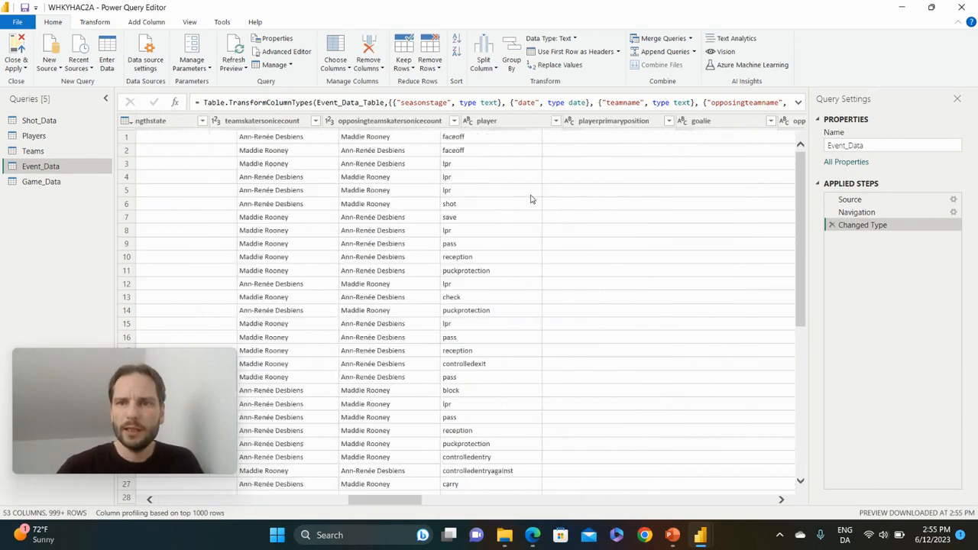
{"action": "scroll", "coordinate": [531, 198], "scroll_direction": "right", "scroll_amount": 10}
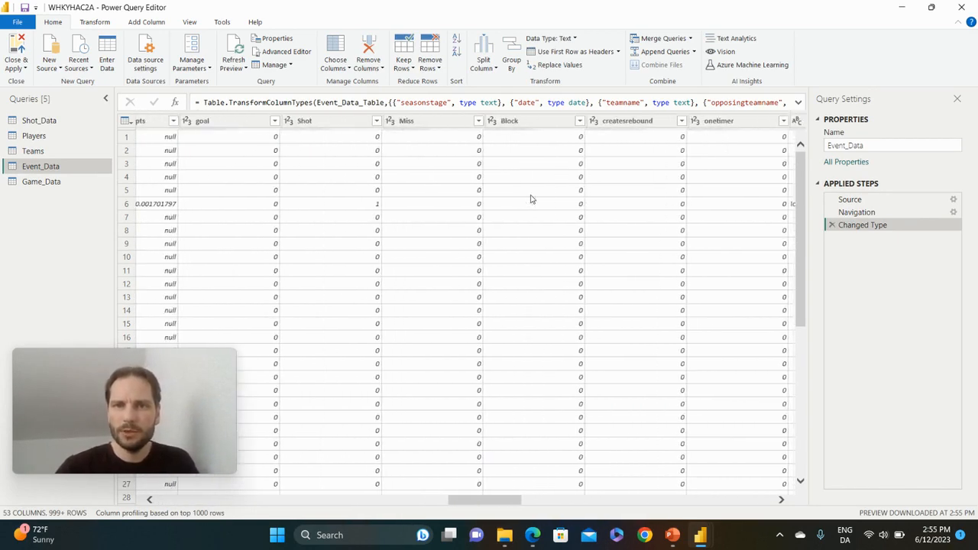
{"action": "scroll", "coordinate": [531, 199], "scroll_direction": "right", "scroll_amount": 10}
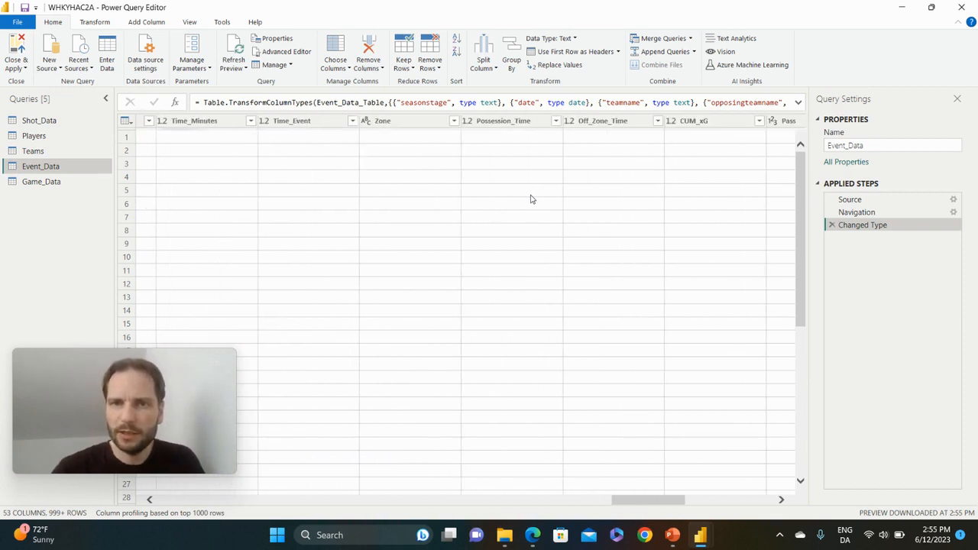
{"action": "scroll", "coordinate": [531, 198], "scroll_direction": "right", "scroll_amount": 10}
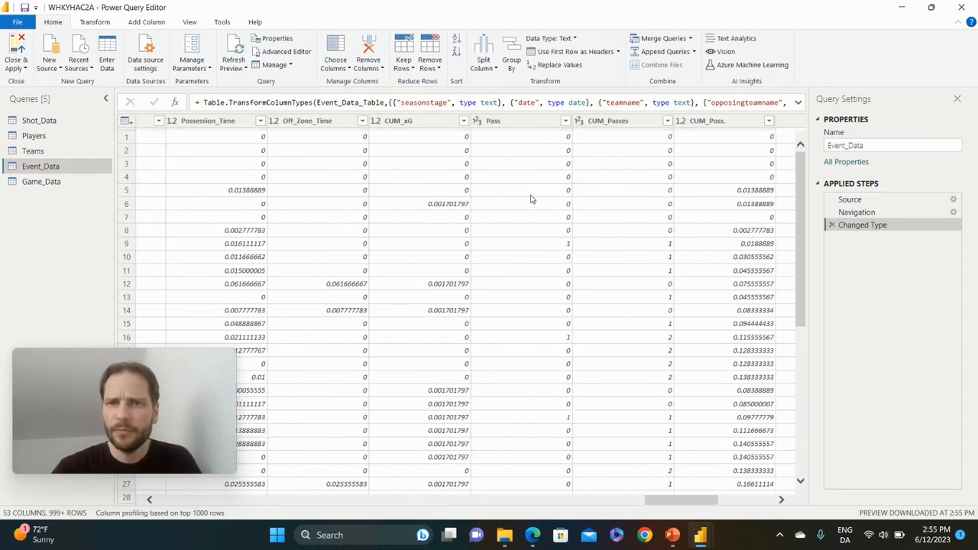
{"action": "scroll", "coordinate": [612, 168], "scroll_direction": "right", "scroll_amount": 4}
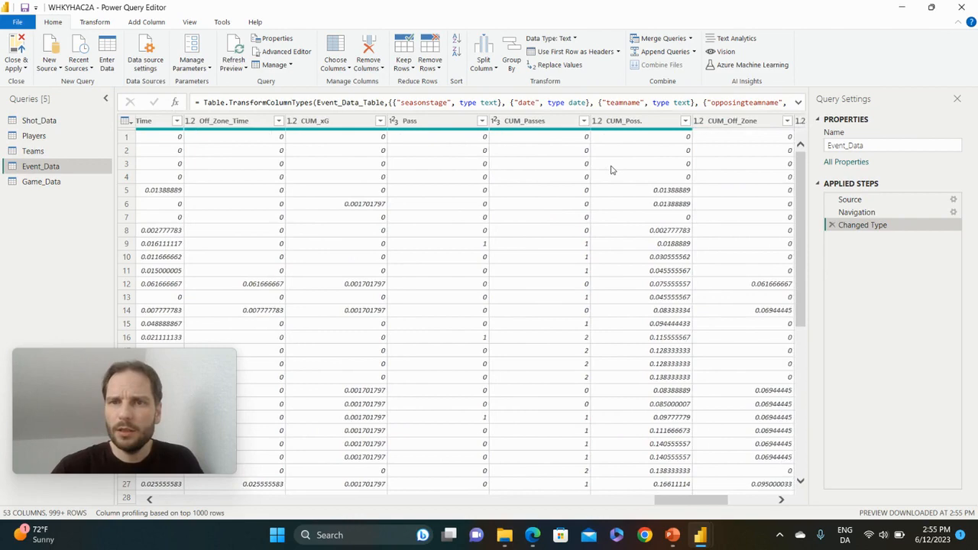
{"action": "scroll", "coordinate": [611, 169], "scroll_direction": "right", "scroll_amount": 6}
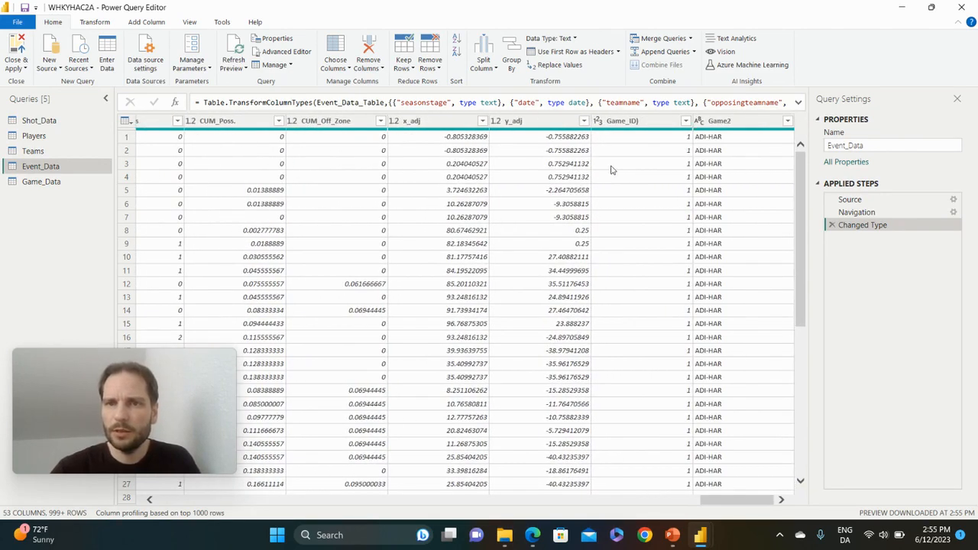
Check the column data types of the Game_Data query, including Off, Neu and Def.
{"action": "left_click", "coordinate": [37, 182]}
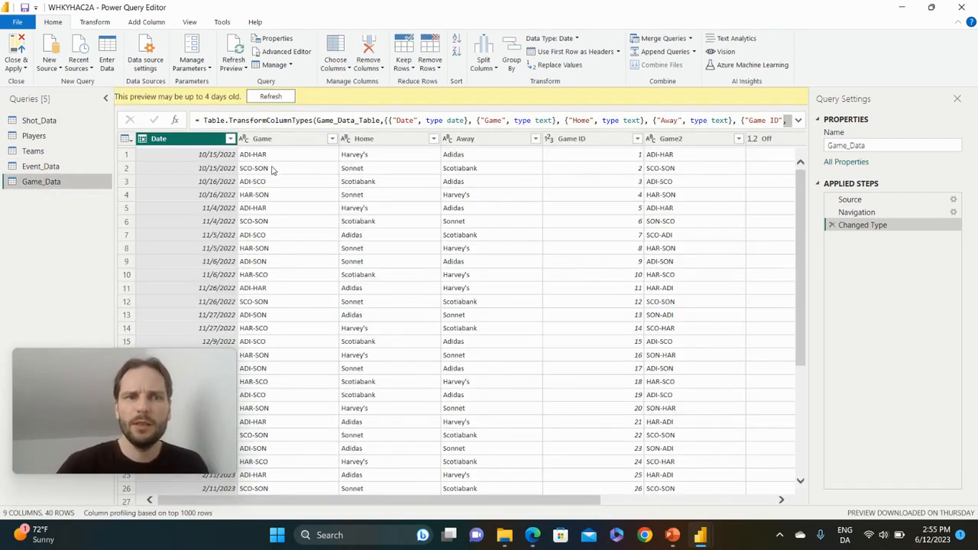
{"action": "scroll", "coordinate": [451, 226], "scroll_direction": "right", "scroll_amount": 3}
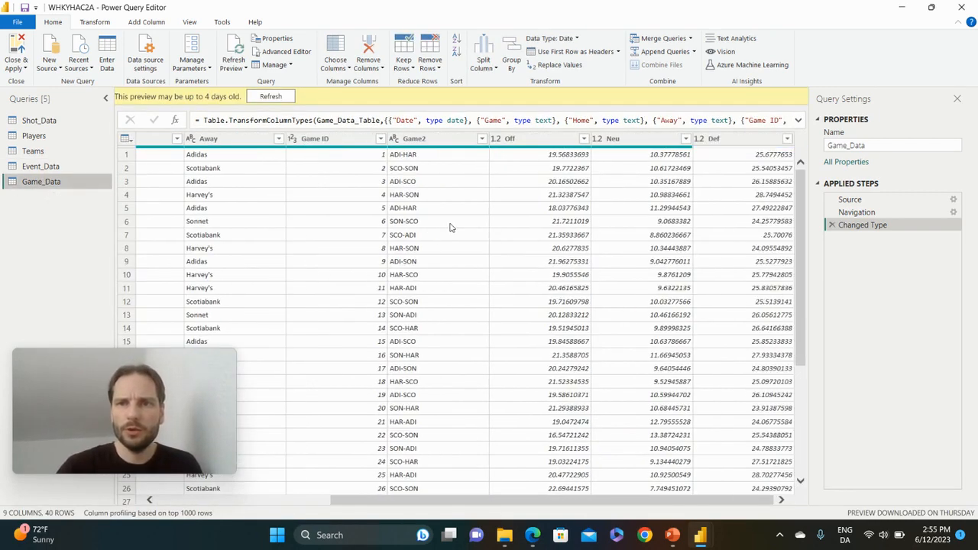
{"action": "scroll", "coordinate": [450, 227], "scroll_direction": "left", "scroll_amount": 3}
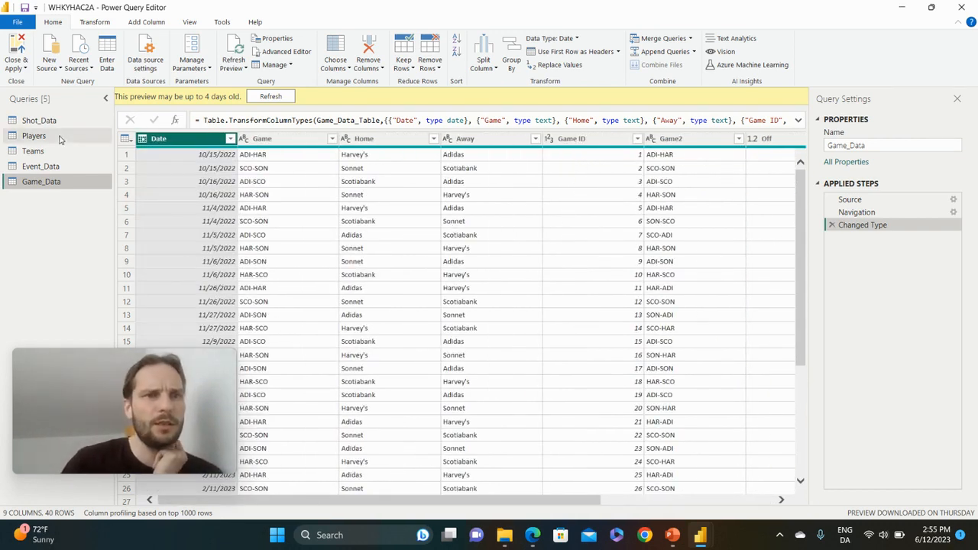
Apply the Power Query changes and review the model relationships between Teams, Players, Shot_Data, Event_Data and Game_Data before returning to the report.
{"action": "left_click", "coordinate": [17, 46]}
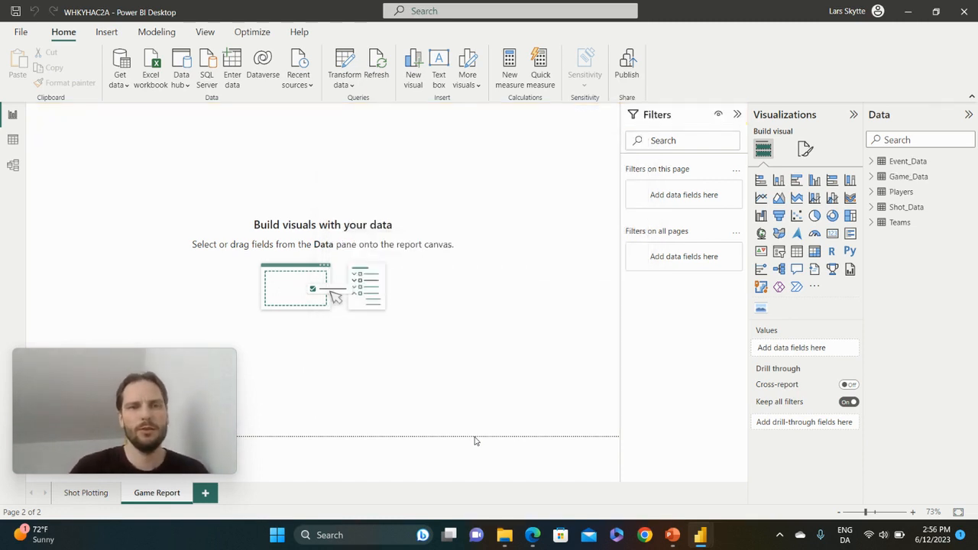
{"action": "left_click", "coordinate": [12, 167]}
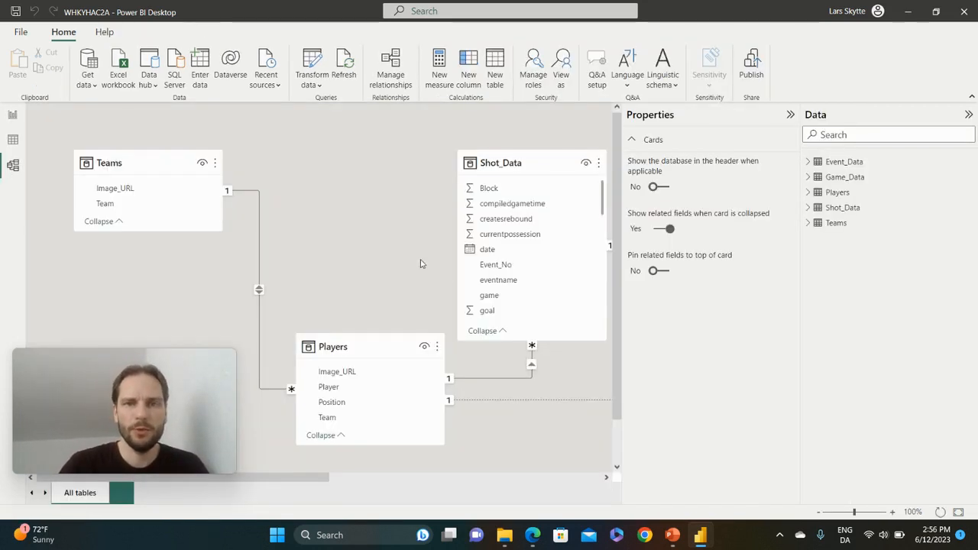
{"action": "scroll", "coordinate": [421, 264], "scroll_direction": "down", "scroll_amount": 2}
{"action": "scroll", "coordinate": [420, 260], "scroll_direction": "right", "scroll_amount": 1}
{"action": "scroll", "coordinate": [420, 260], "scroll_direction": "right", "scroll_amount": 6}
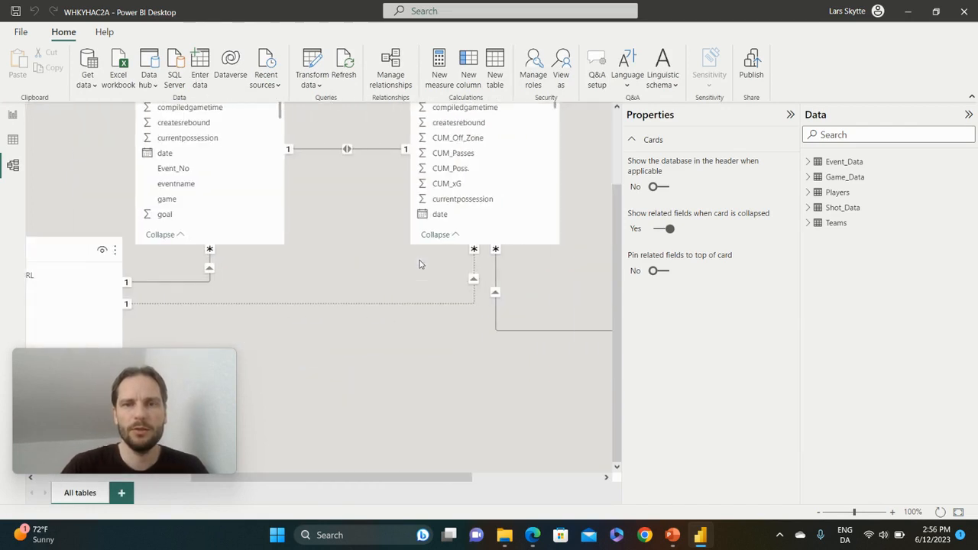
{"action": "scroll", "coordinate": [419, 264], "scroll_direction": "right", "scroll_amount": 2}
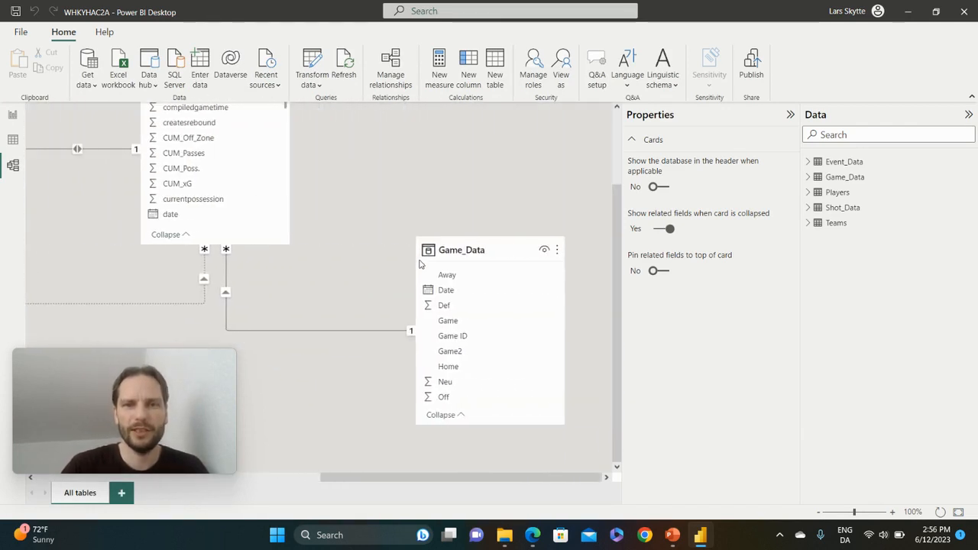
{"action": "scroll", "coordinate": [420, 264], "scroll_direction": "left", "scroll_amount": 8}
{"action": "scroll", "coordinate": [420, 264], "scroll_direction": "up", "scroll_amount": 2}
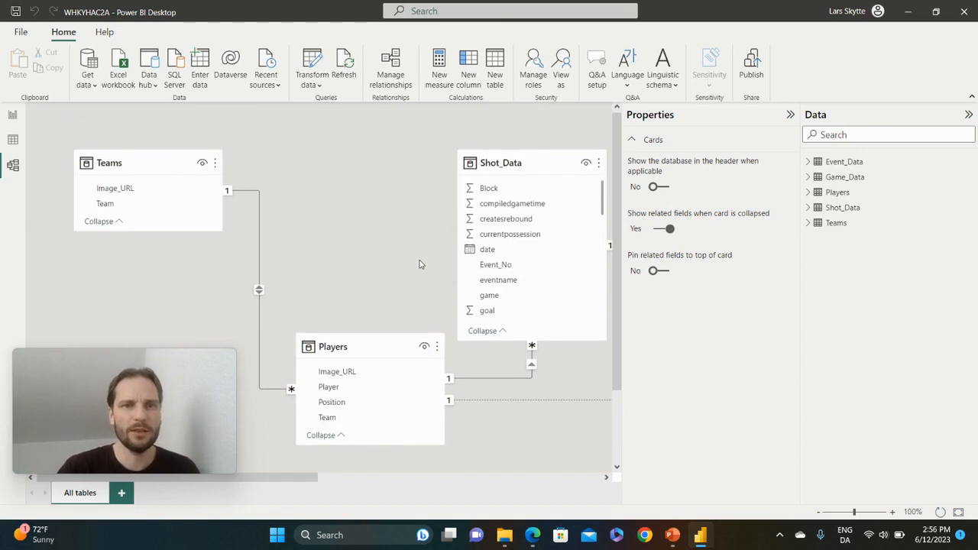
{"action": "left_click", "coordinate": [16, 117]}
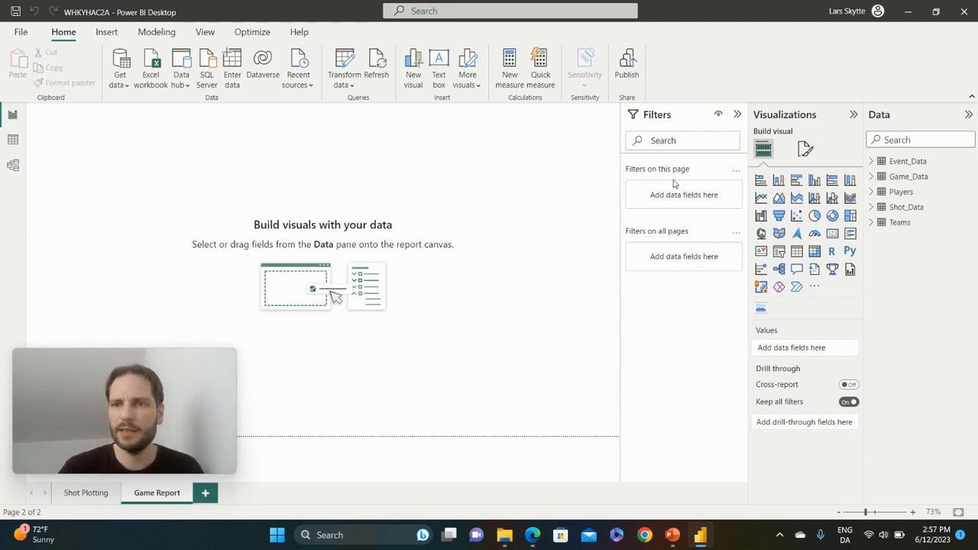
Add a wide, short slicer at the top centre of the Game Report page, using the Date field from Game_Data.
{"action": "left_click", "coordinate": [779, 252]}
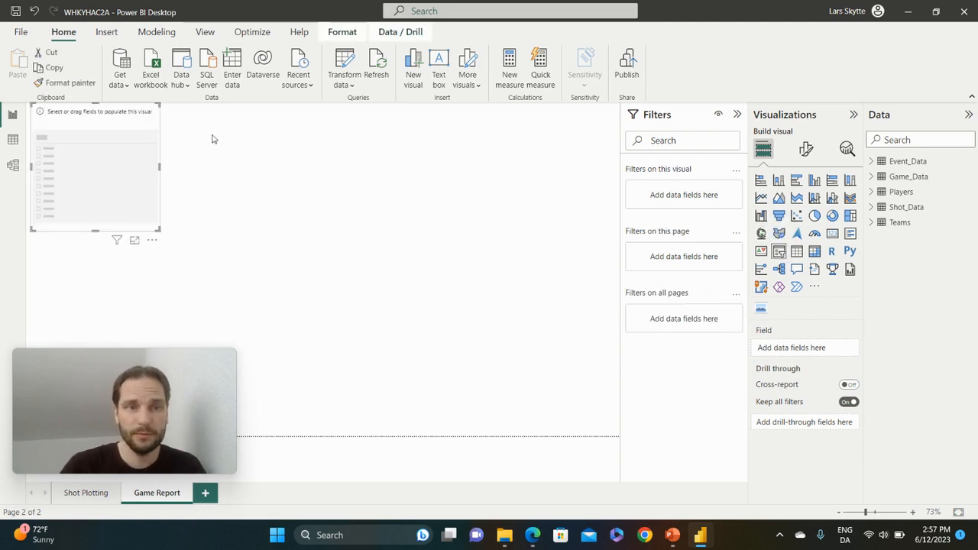
{"action": "left_click_drag", "start_coordinate": [158, 227], "coordinate": [280, 150]}
{"action": "left_click_drag", "start_coordinate": [227, 118], "coordinate": [405, 119]}
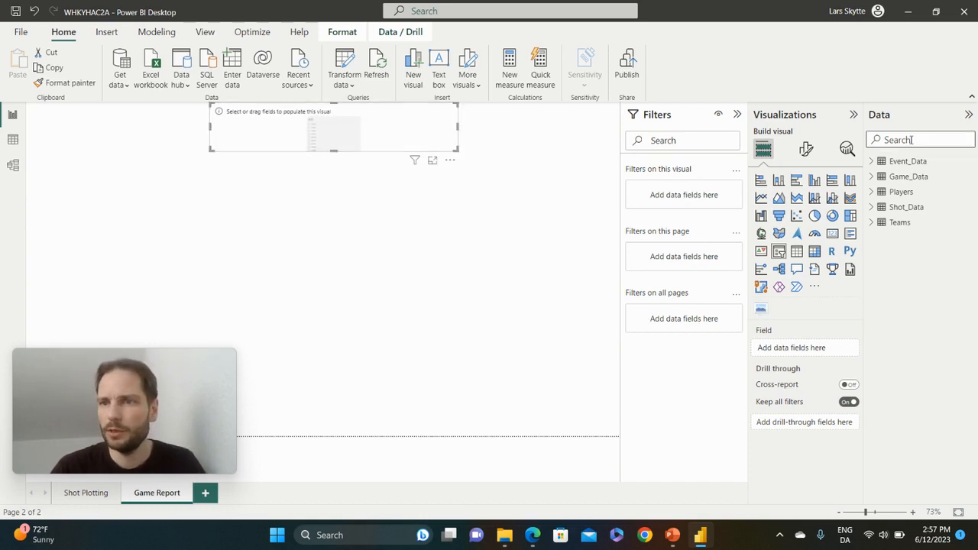
{"action": "left_click", "coordinate": [874, 177]}
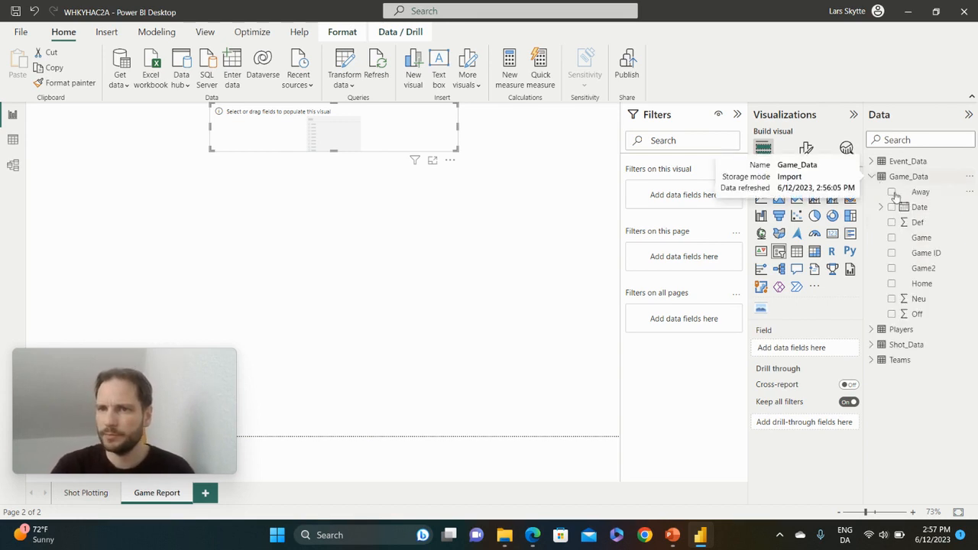
{"action": "left_click_drag", "start_coordinate": [925, 213], "coordinate": [812, 349]}
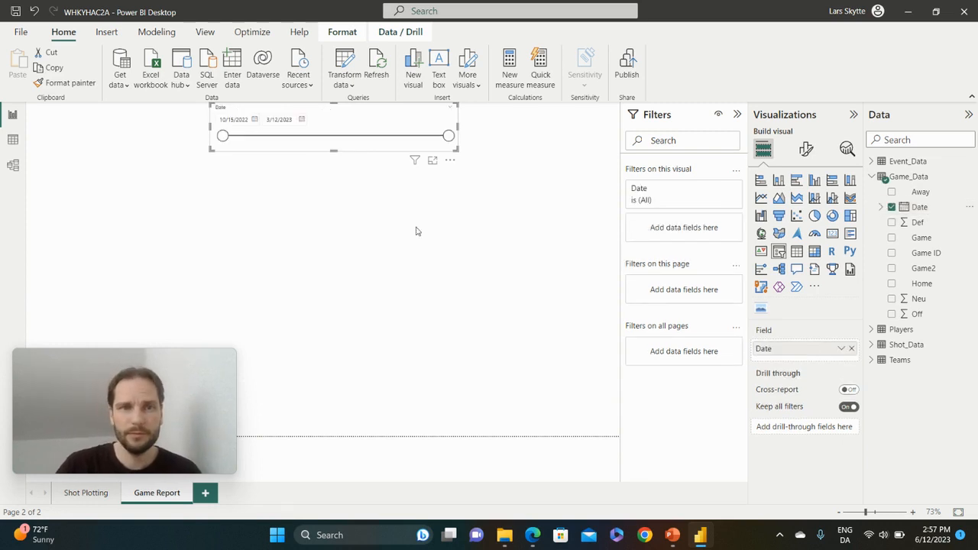
Set the Date slicer to Dropdown style with single select, and reduce its height.
{"action": "left_click", "coordinate": [805, 148]}
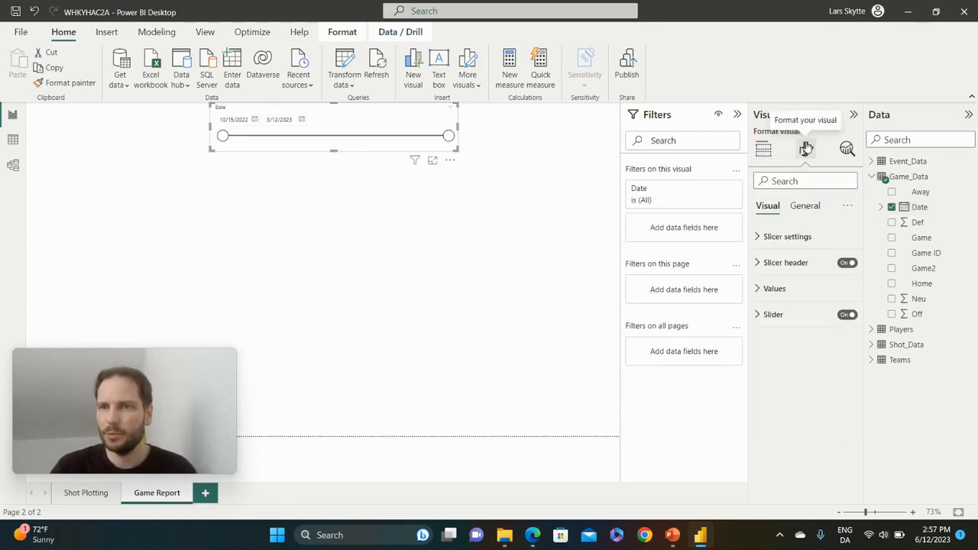
{"action": "left_click", "coordinate": [788, 240]}
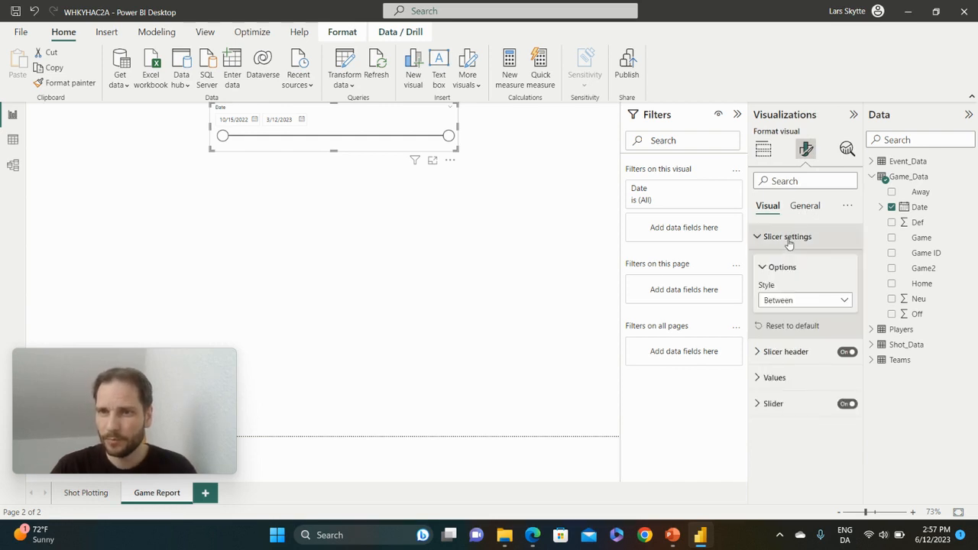
{"action": "left_click", "coordinate": [840, 299]}
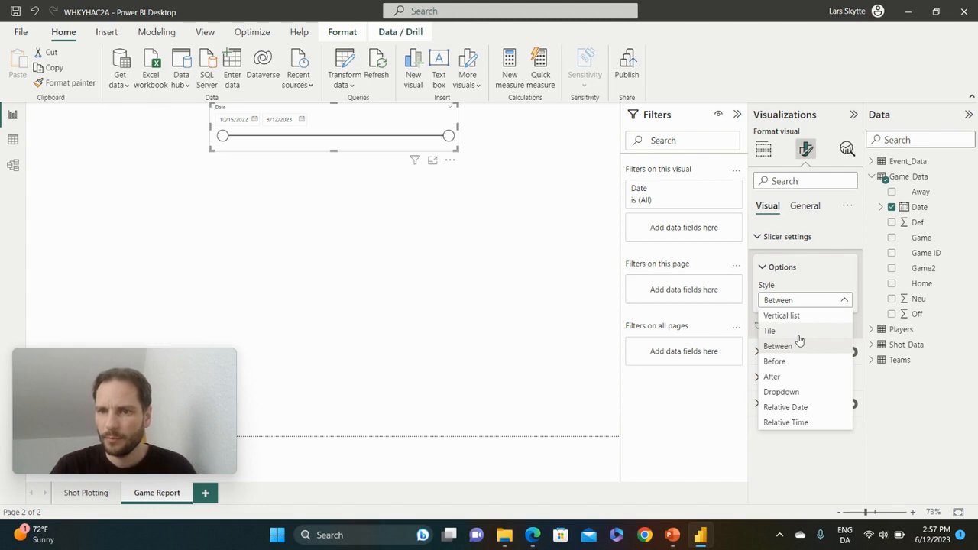
{"action": "left_click", "coordinate": [789, 392]}
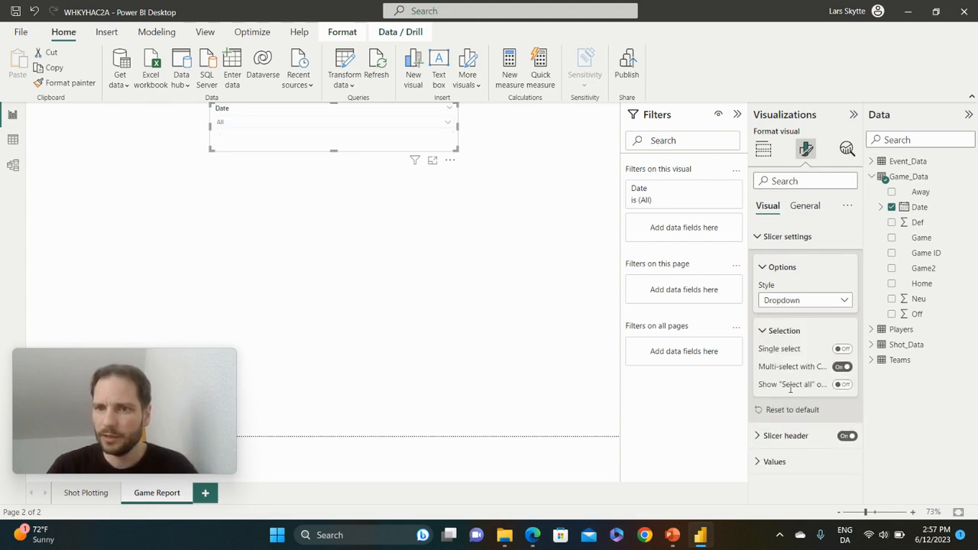
{"action": "left_click", "coordinate": [843, 348]}
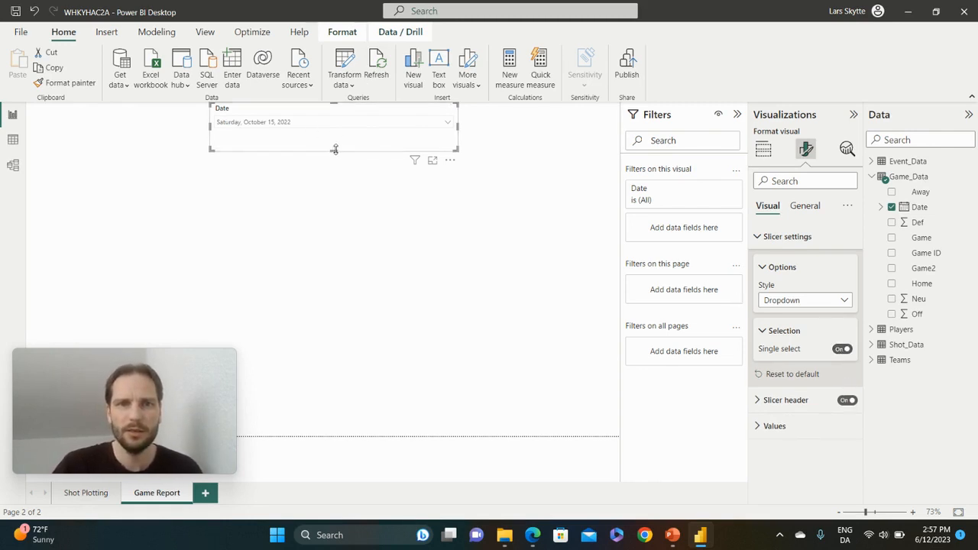
{"action": "left_click_drag", "start_coordinate": [335, 149], "coordinate": [333, 136]}
{"action": "left_click", "coordinate": [447, 123]}
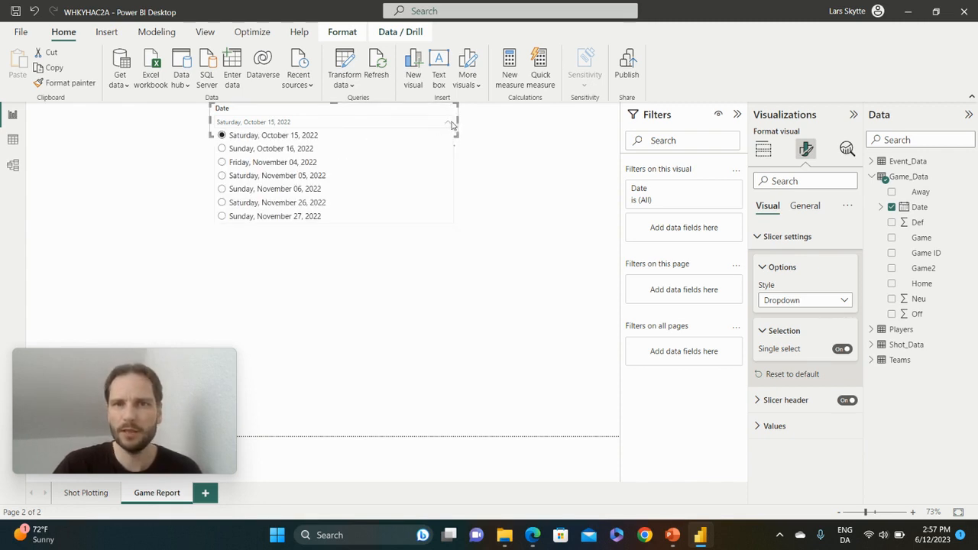
{"action": "left_click", "coordinate": [450, 125]}
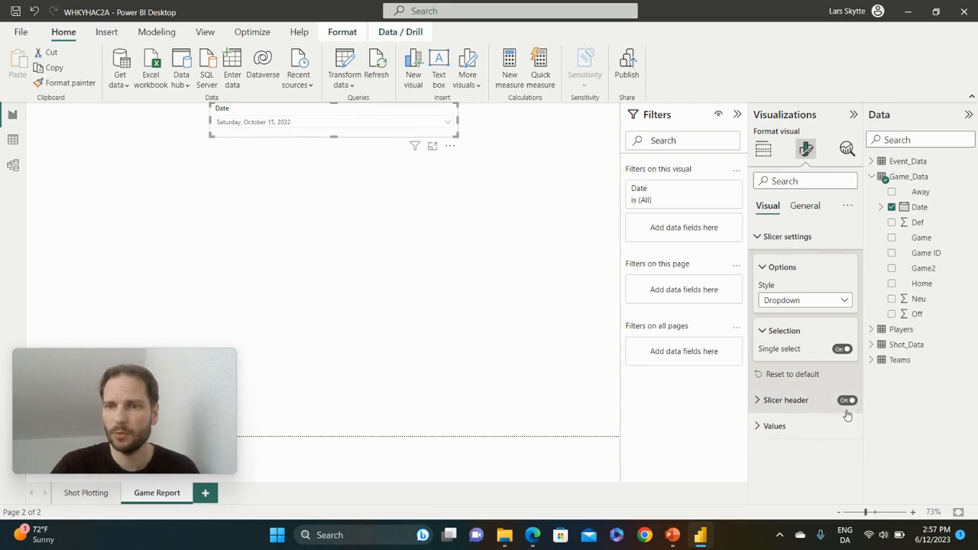
{"action": "left_click", "coordinate": [299, 213]}
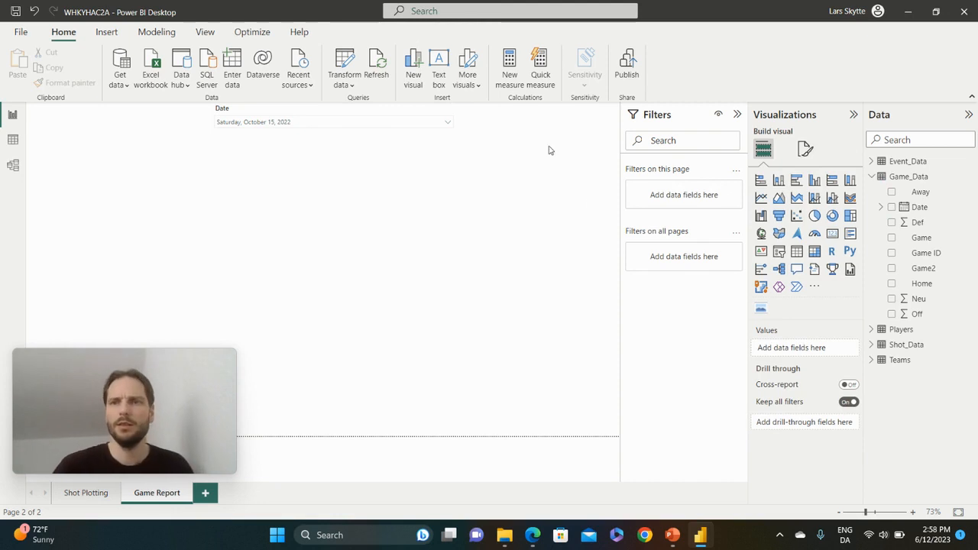
Add a second wide, short slicer directly below the Date slicer, using the Game2 field from Event_Data.
{"action": "left_click", "coordinate": [779, 252]}
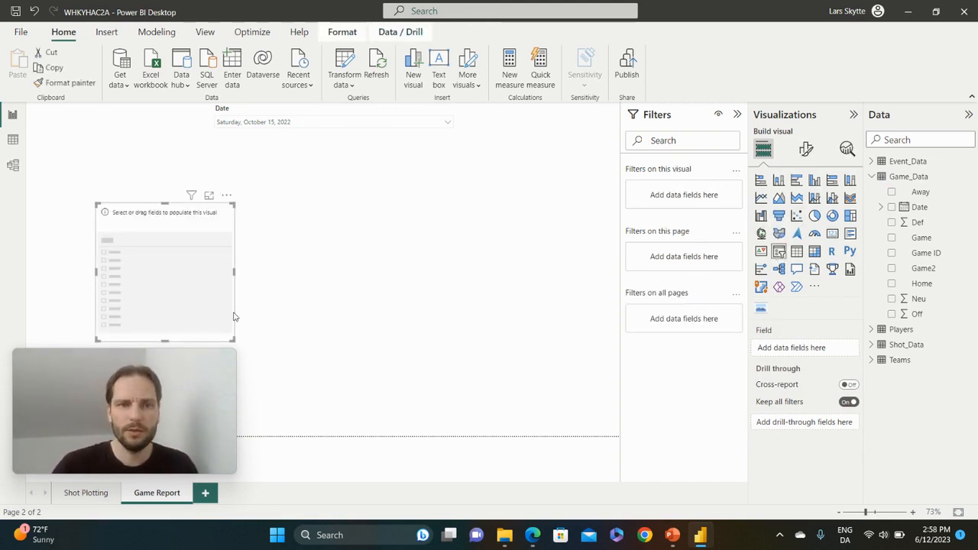
{"action": "left_click_drag", "start_coordinate": [234, 343], "coordinate": [341, 237]}
{"action": "left_click_drag", "start_coordinate": [278, 217], "coordinate": [392, 148]}
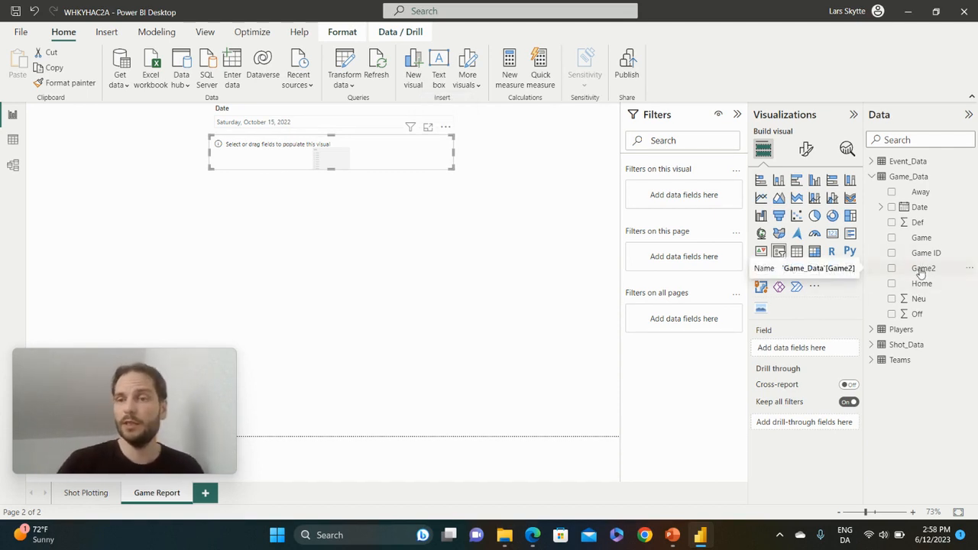
{"action": "left_click", "coordinate": [872, 179]}
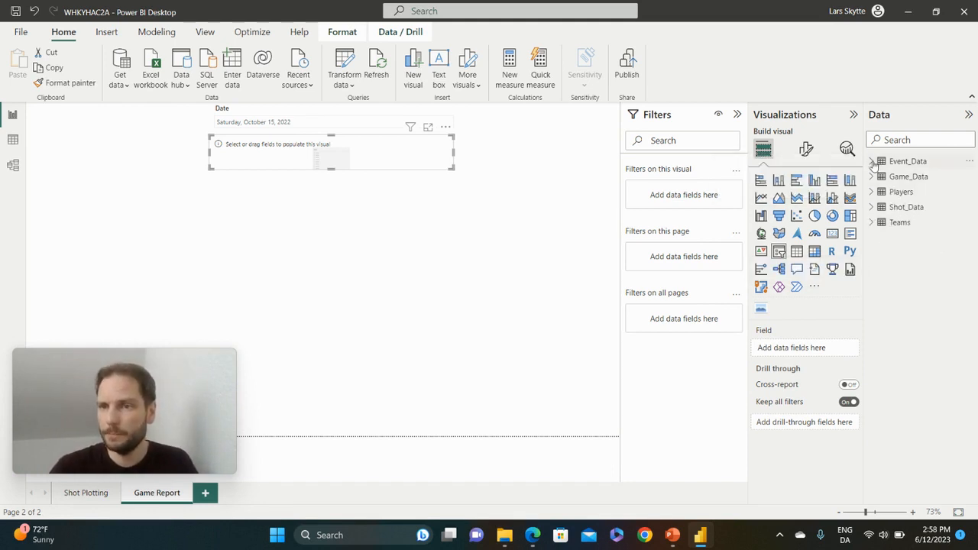
{"action": "left_click", "coordinate": [873, 163]}
{"action": "scroll", "coordinate": [957, 300], "scroll_direction": "down", "scroll_amount": 3}
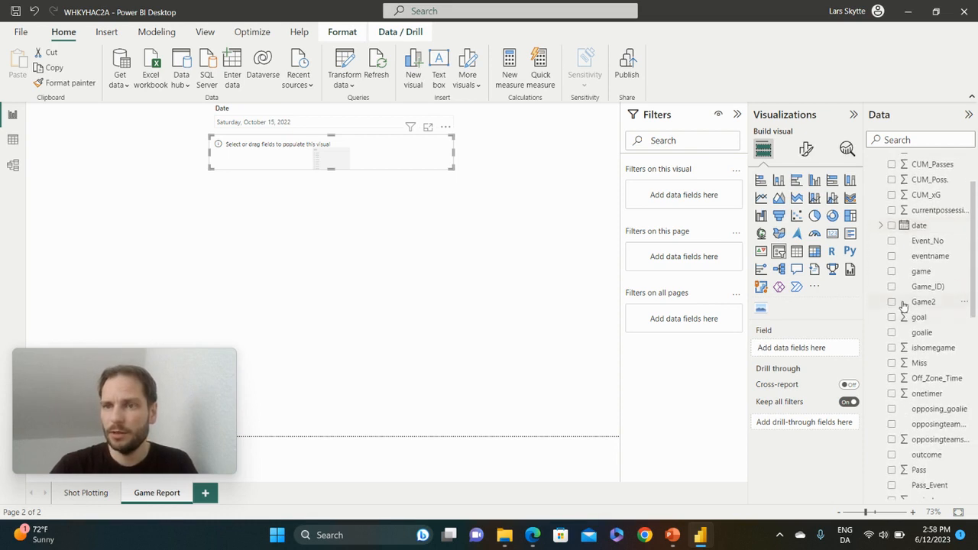
{"action": "left_click_drag", "start_coordinate": [922, 304], "coordinate": [803, 355]}
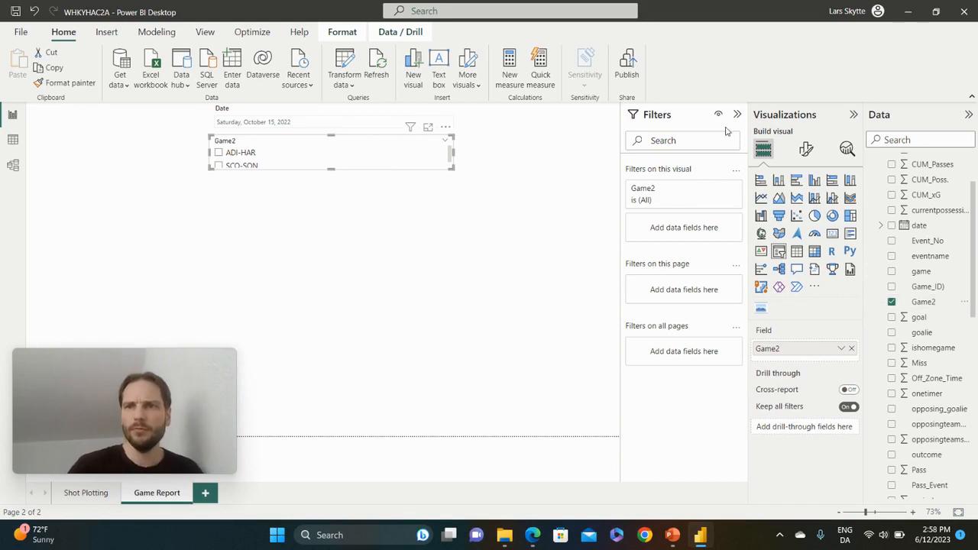
Set the Game2 slicer to Dropdown style and enable single select.
{"action": "left_click", "coordinate": [807, 149]}
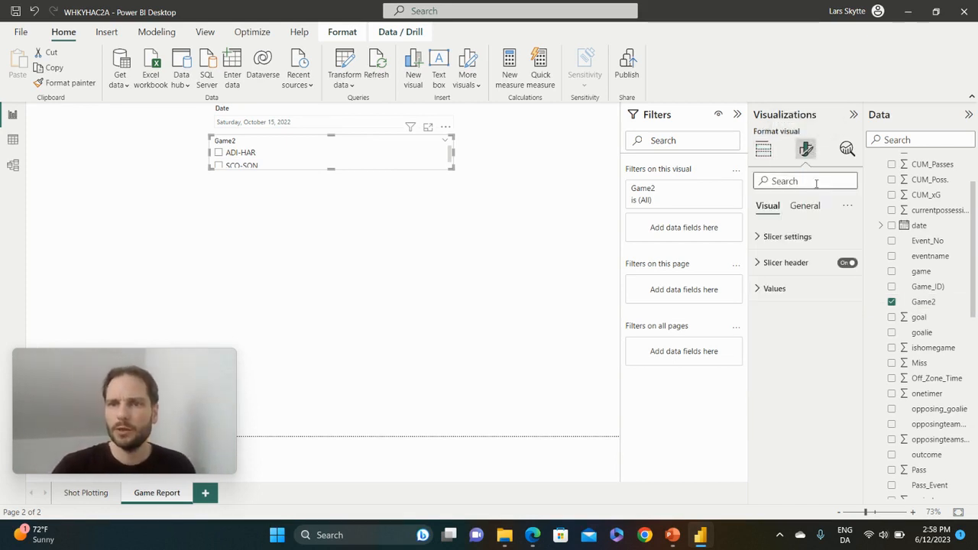
{"action": "left_click", "coordinate": [786, 241]}
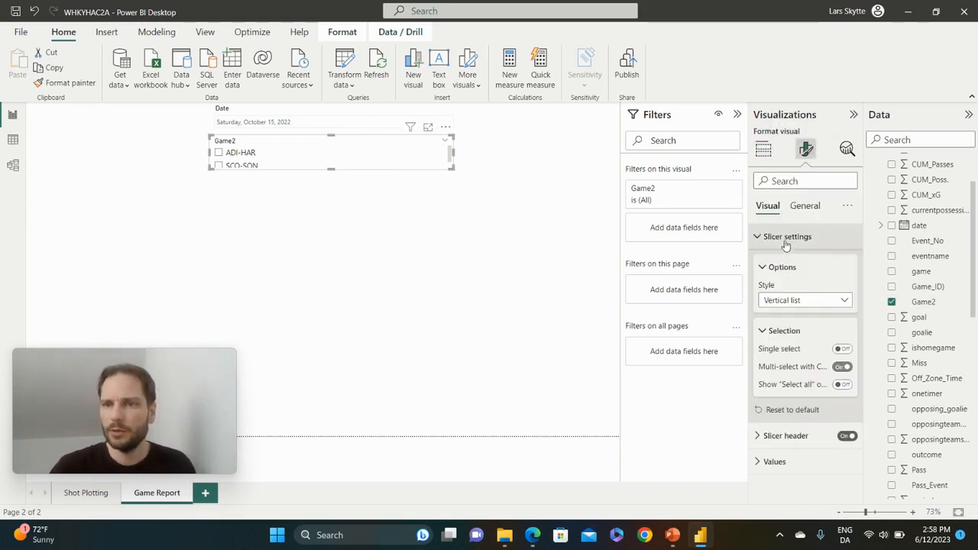
{"action": "left_click", "coordinate": [845, 301]}
{"action": "left_click", "coordinate": [778, 345]}
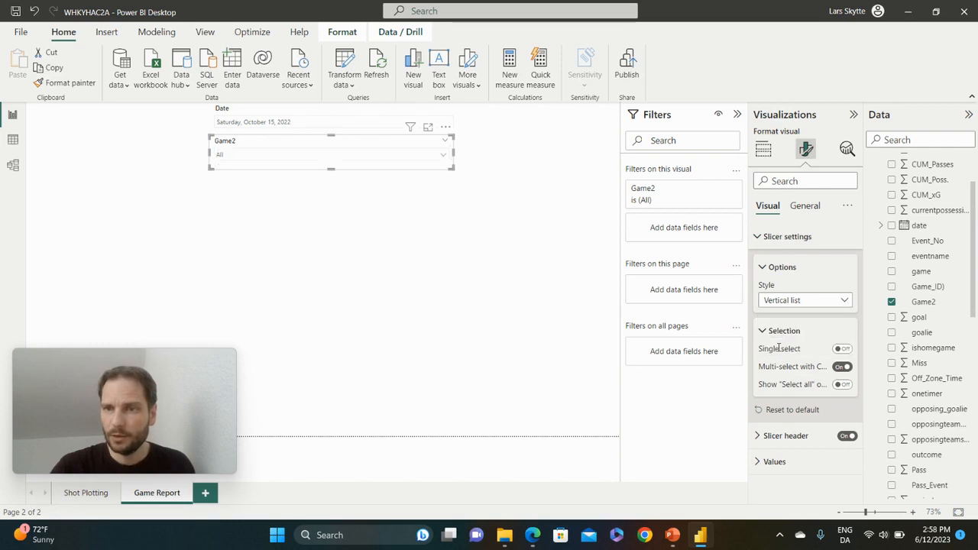
{"action": "left_click", "coordinate": [841, 349]}
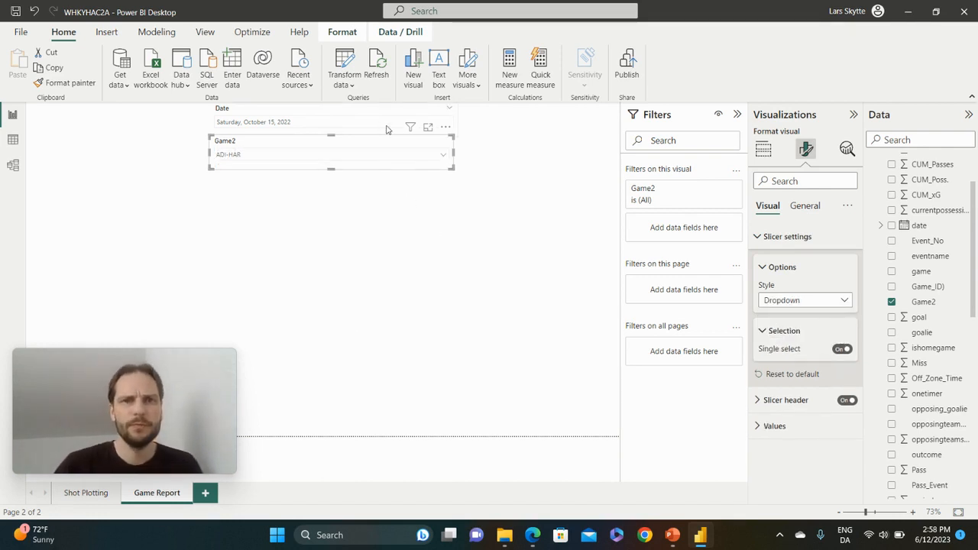
Narrow both the Game2 and Date slicers and stack them without overlap at the top centre of the page.
{"action": "left_click_drag", "start_coordinate": [386, 143], "coordinate": [392, 139]}
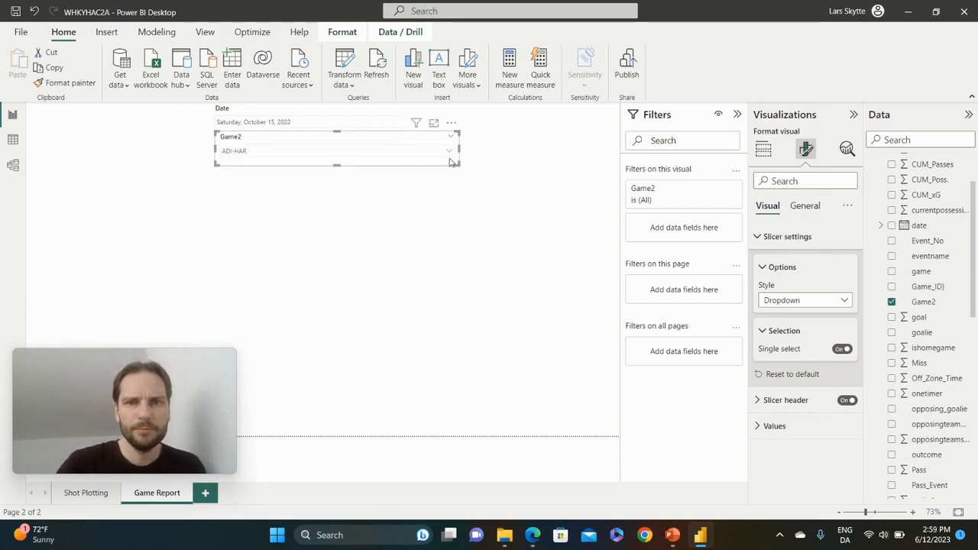
{"action": "left_click_drag", "start_coordinate": [458, 148], "coordinate": [406, 149]}
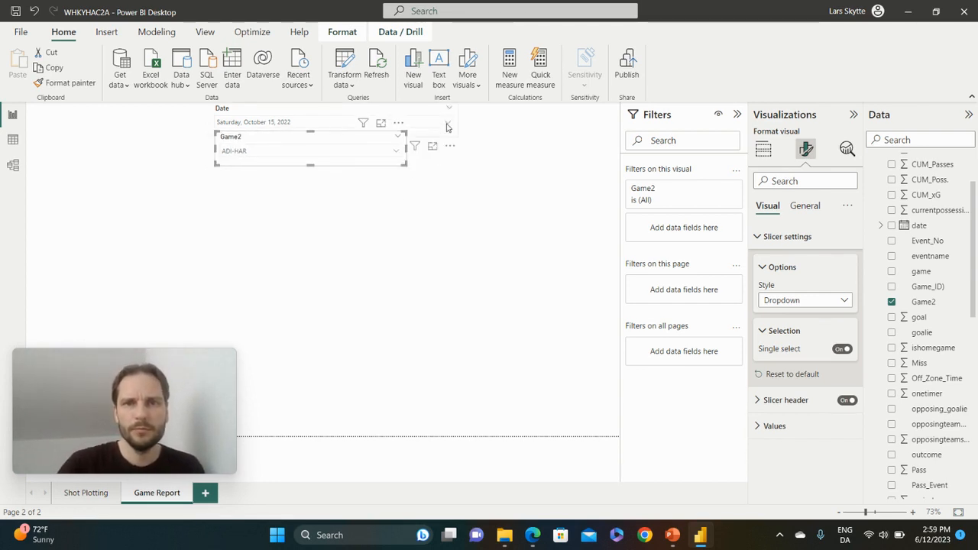
{"action": "left_click", "coordinate": [417, 111]}
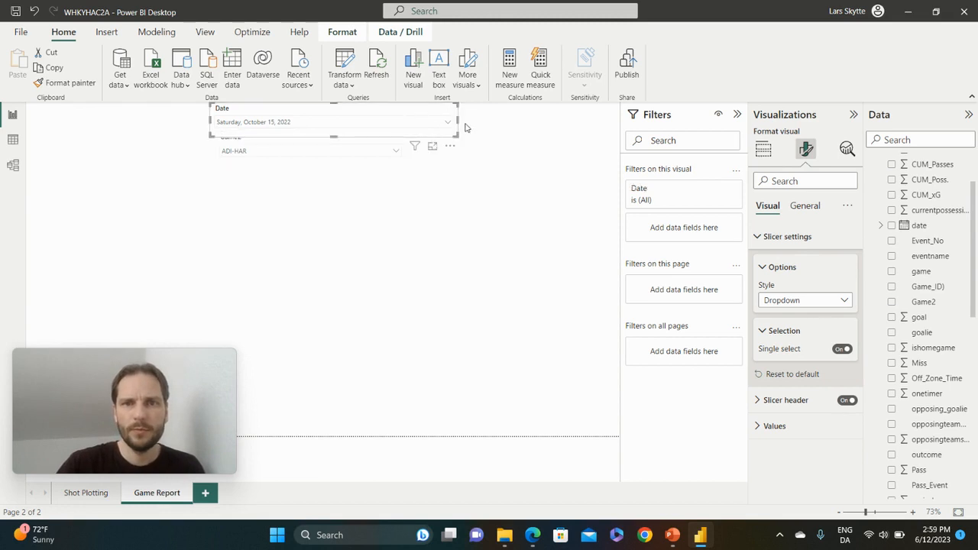
{"action": "left_click_drag", "start_coordinate": [457, 118], "coordinate": [374, 113]}
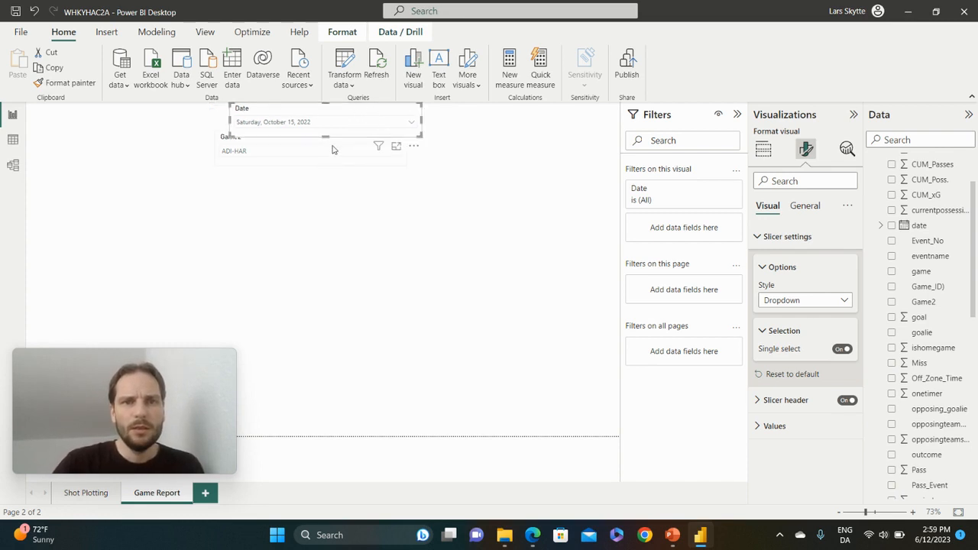
{"action": "left_click_drag", "start_coordinate": [333, 143], "coordinate": [351, 152]}
{"action": "left_click", "coordinate": [404, 218]}
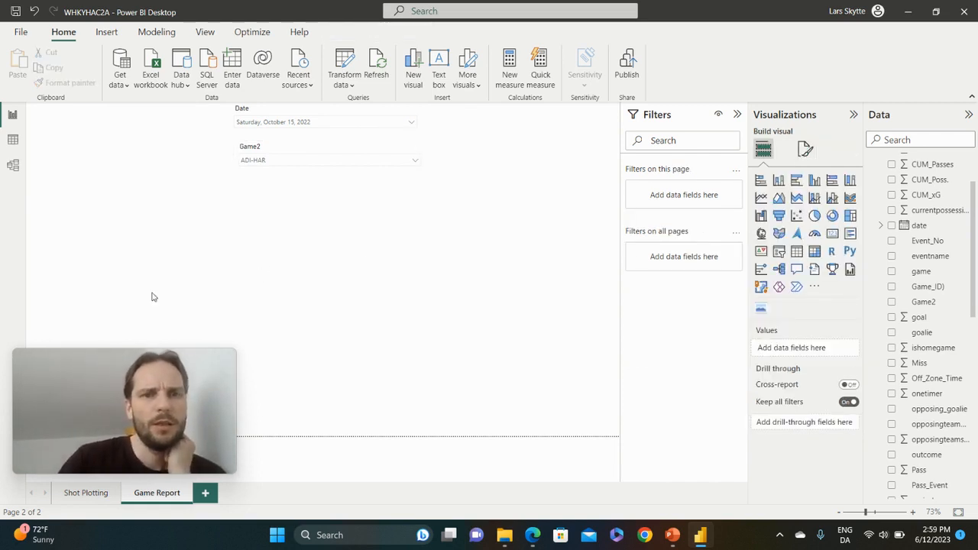
Select SCO-SON in the Game2 slicer and look through the dates offered in the Date slicer.
{"action": "left_click", "coordinate": [414, 165]}
{"action": "left_click", "coordinate": [253, 189]}
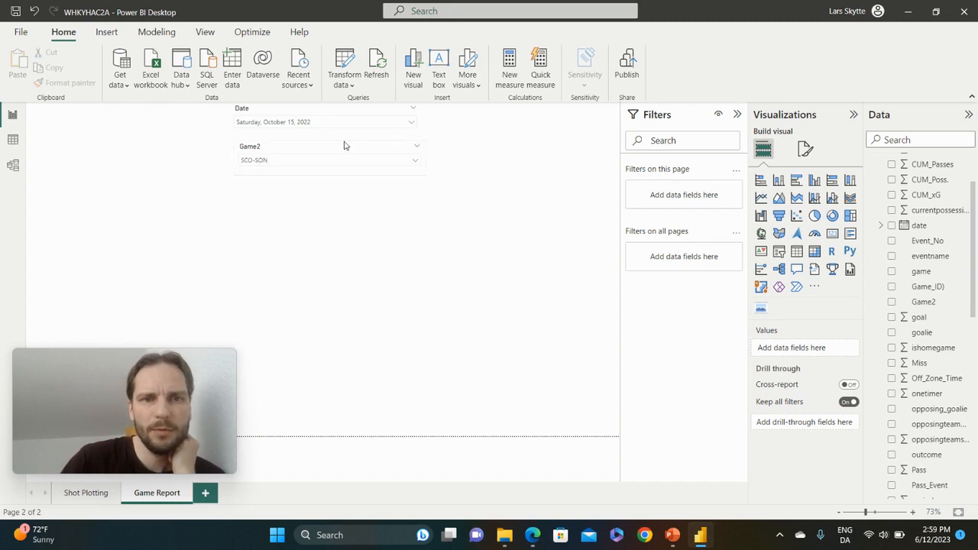
{"action": "left_click", "coordinate": [412, 125]}
{"action": "scroll", "coordinate": [348, 197], "scroll_direction": "down", "scroll_amount": 1}
{"action": "scroll", "coordinate": [348, 198], "scroll_direction": "down", "scroll_amount": 10}
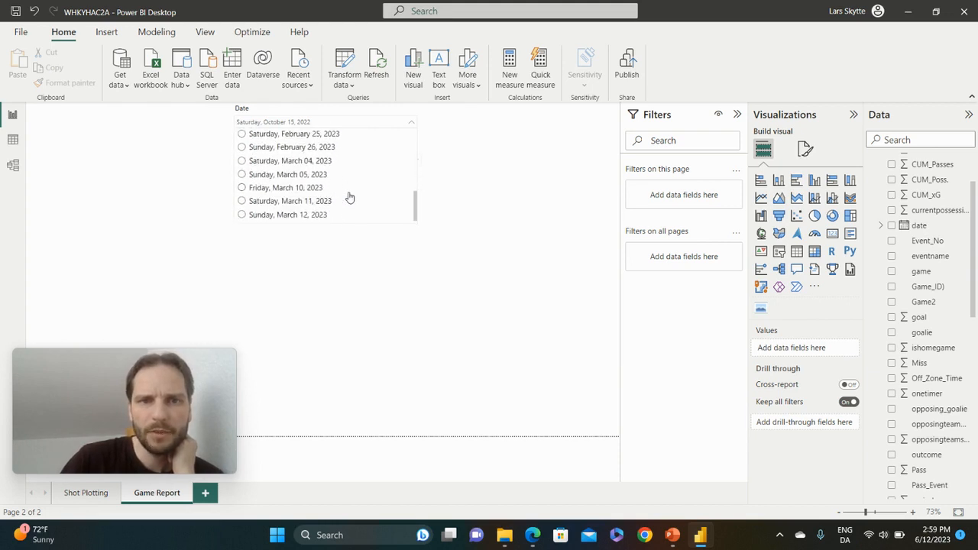
{"action": "scroll", "coordinate": [348, 197], "scroll_direction": "up", "scroll_amount": 12}
{"action": "left_click", "coordinate": [466, 225]}
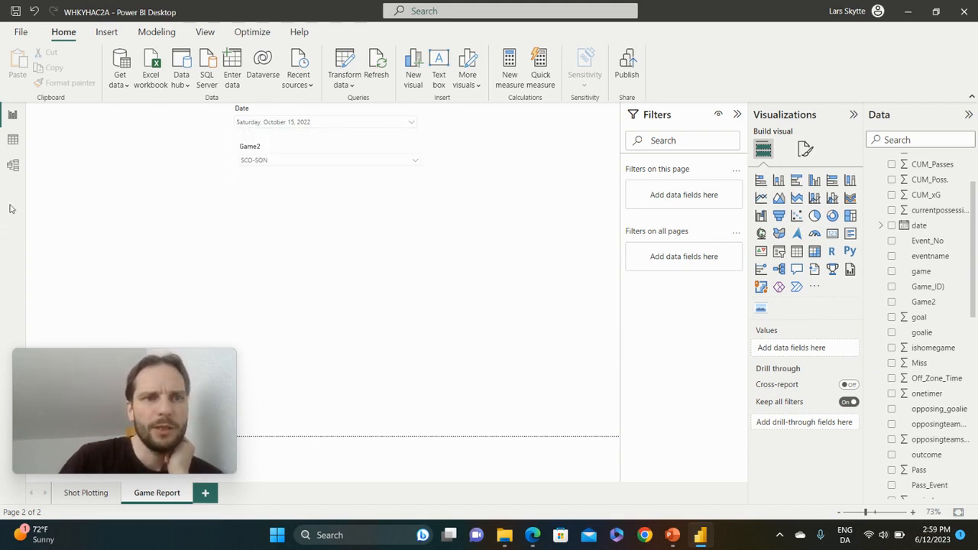
Examine the relationship between Event_Data and Game_Data in the model and its cross filter direction options.
{"action": "left_click", "coordinate": [12, 165]}
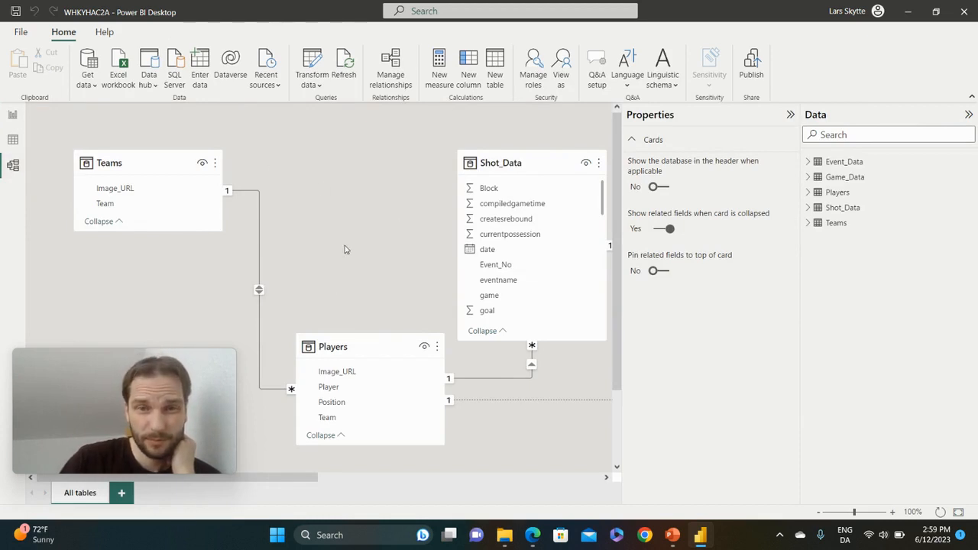
{"action": "scroll", "coordinate": [345, 249], "scroll_direction": "right", "scroll_amount": 10}
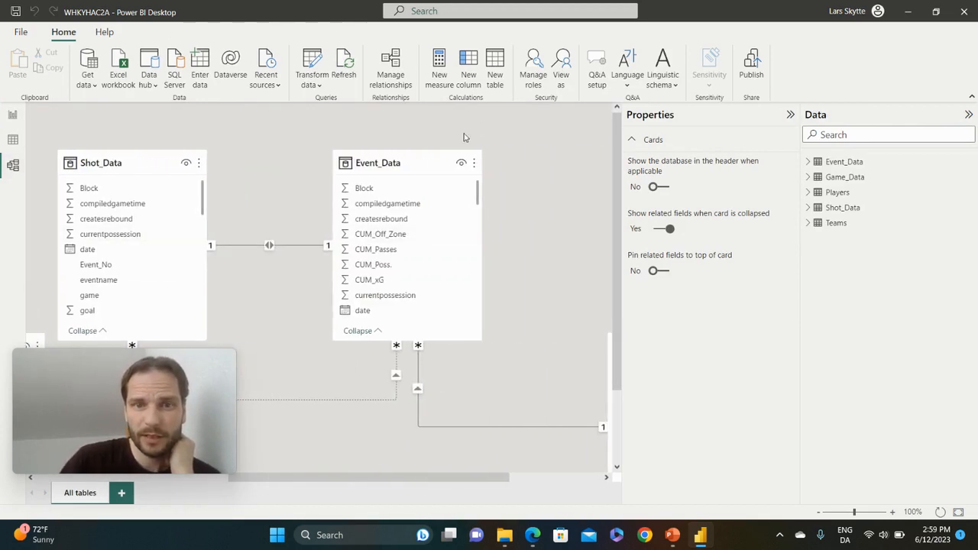
{"action": "scroll", "coordinate": [491, 383], "scroll_direction": "right", "scroll_amount": 3}
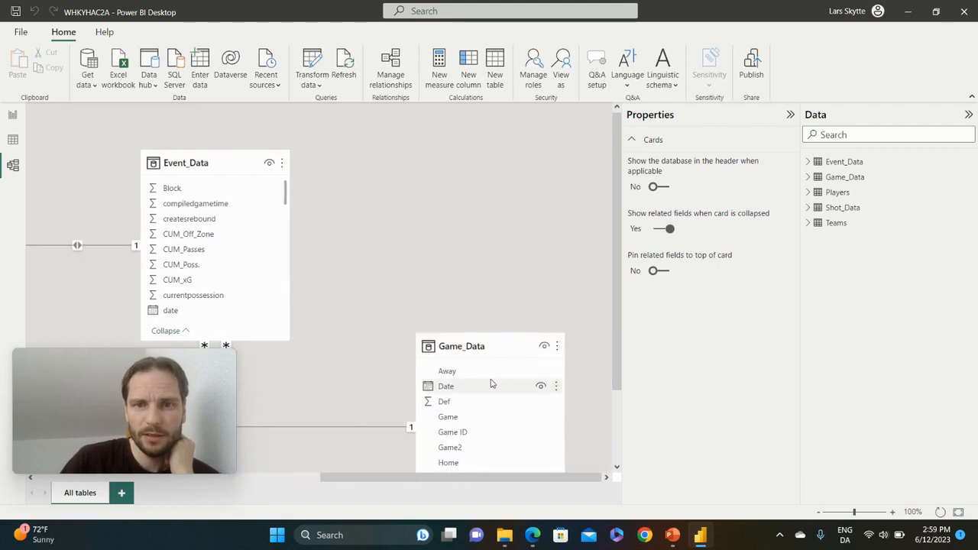
{"action": "scroll", "coordinate": [381, 376], "scroll_direction": "down", "scroll_amount": 1}
{"action": "scroll", "coordinate": [381, 376], "scroll_direction": "down", "scroll_amount": 1}
{"action": "scroll", "coordinate": [382, 376], "scroll_direction": "left", "scroll_amount": 1}
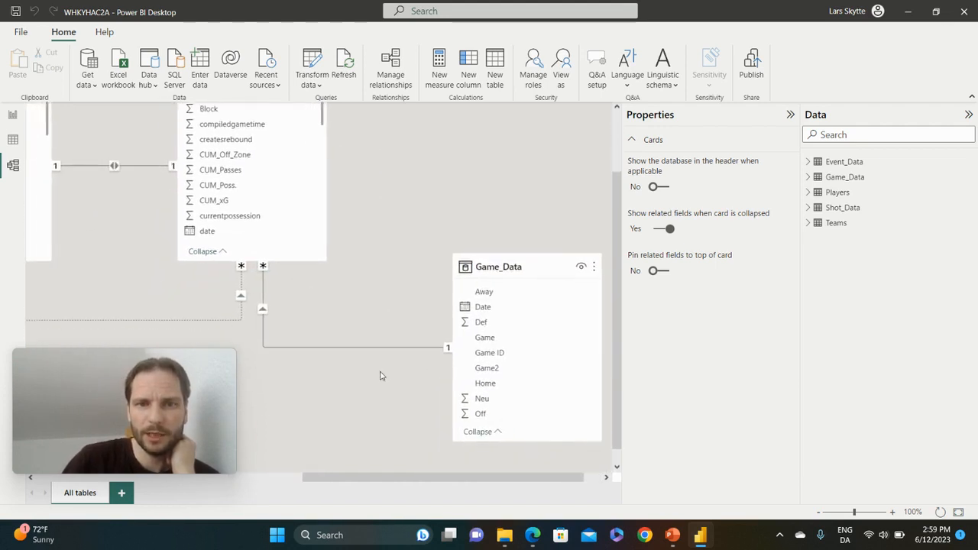
{"action": "left_click", "coordinate": [378, 349]}
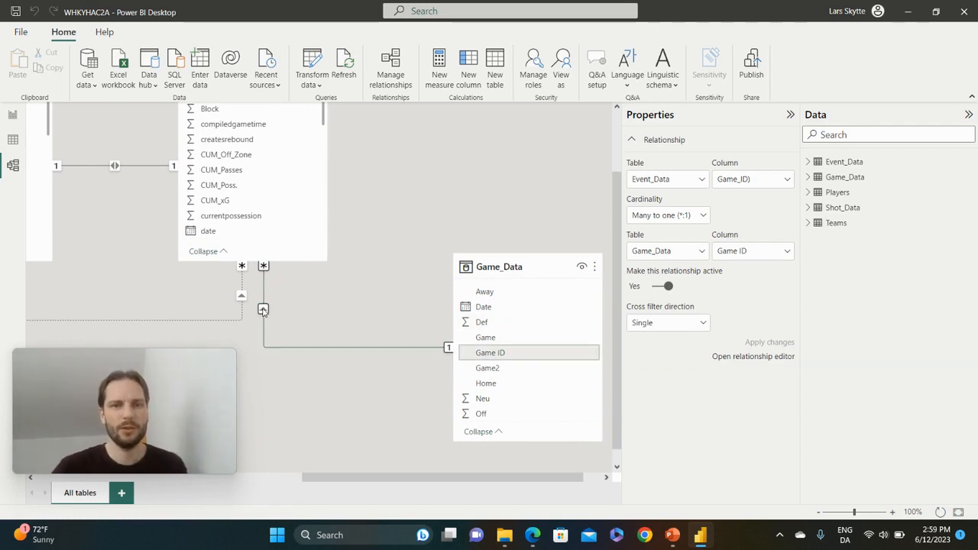
{"action": "left_click", "coordinate": [702, 324]}
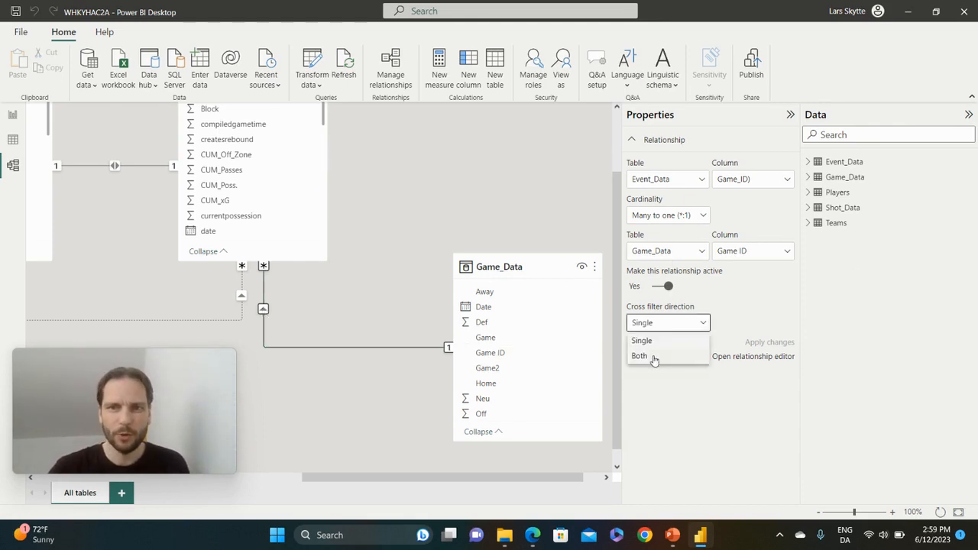
{"action": "left_click", "coordinate": [742, 295]}
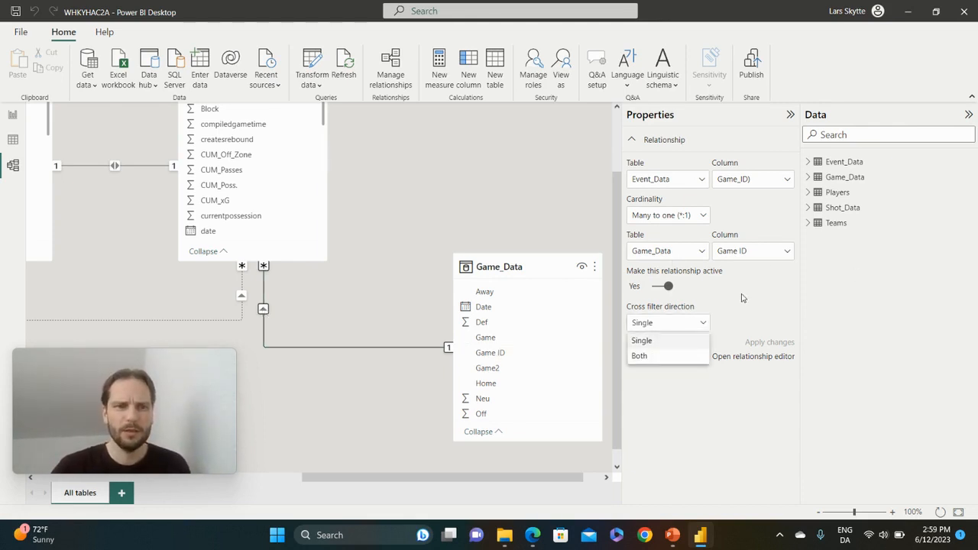
Return to the Game Report page and check which fields the Game2 and Date slicers use.
{"action": "left_click", "coordinate": [12, 119]}
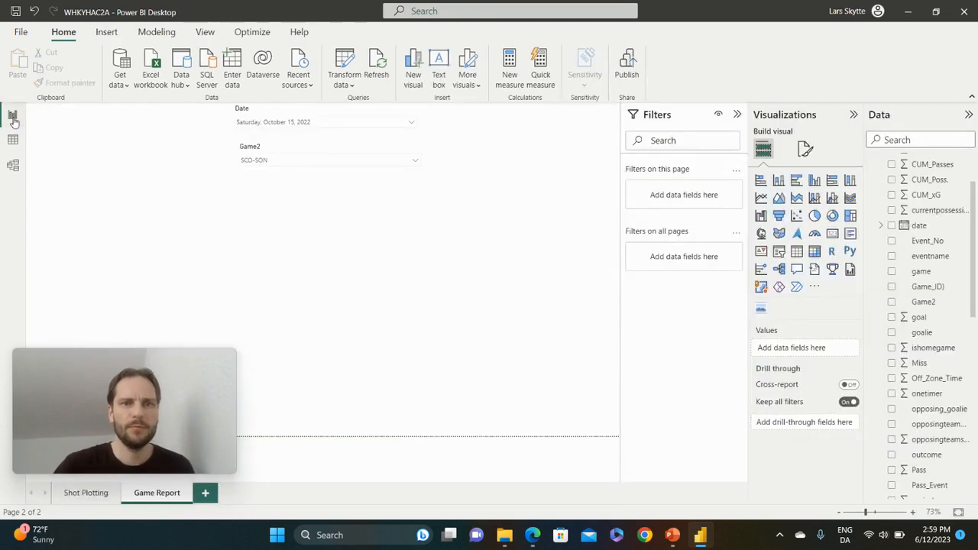
{"action": "left_click", "coordinate": [336, 148]}
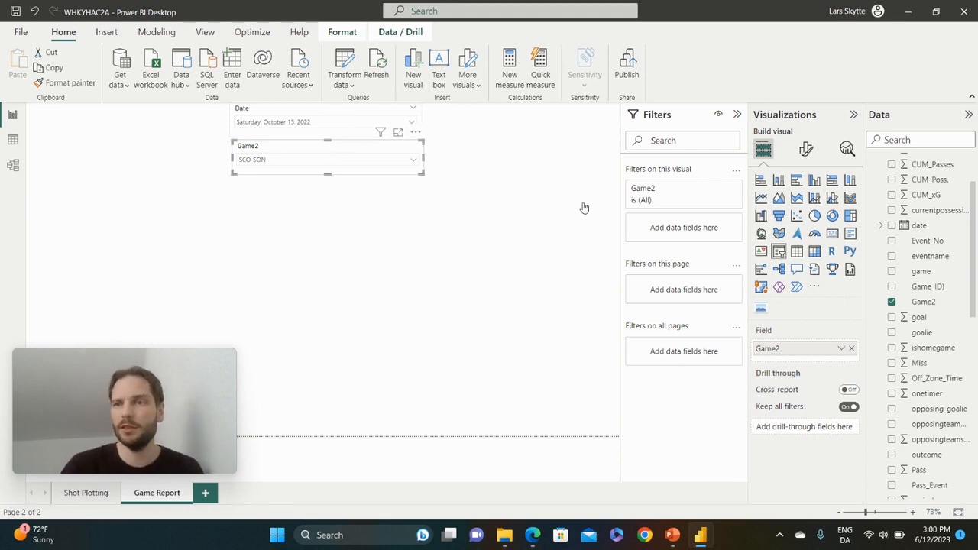
{"action": "scroll", "coordinate": [941, 322], "scroll_direction": "up", "scroll_amount": 3}
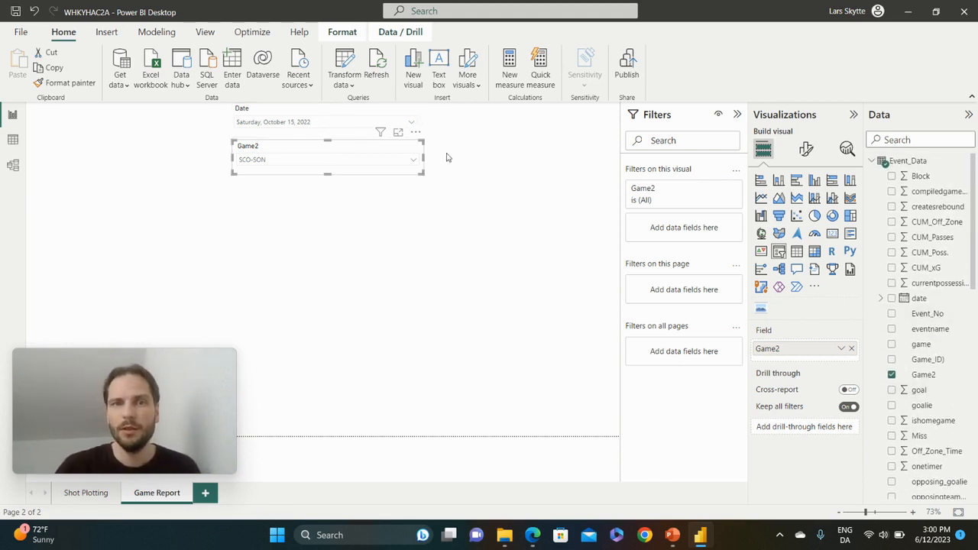
{"action": "left_click", "coordinate": [372, 112]}
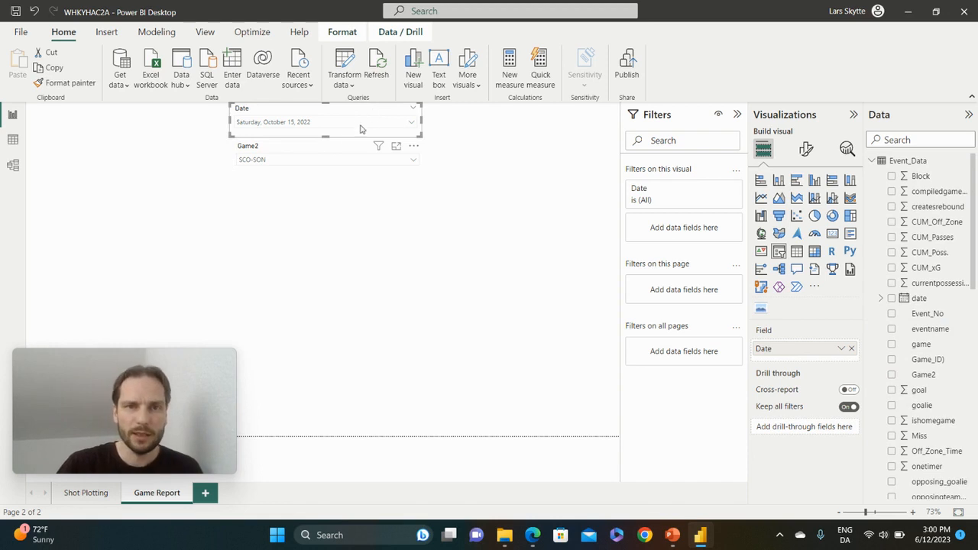
{"action": "left_click", "coordinate": [336, 149]}
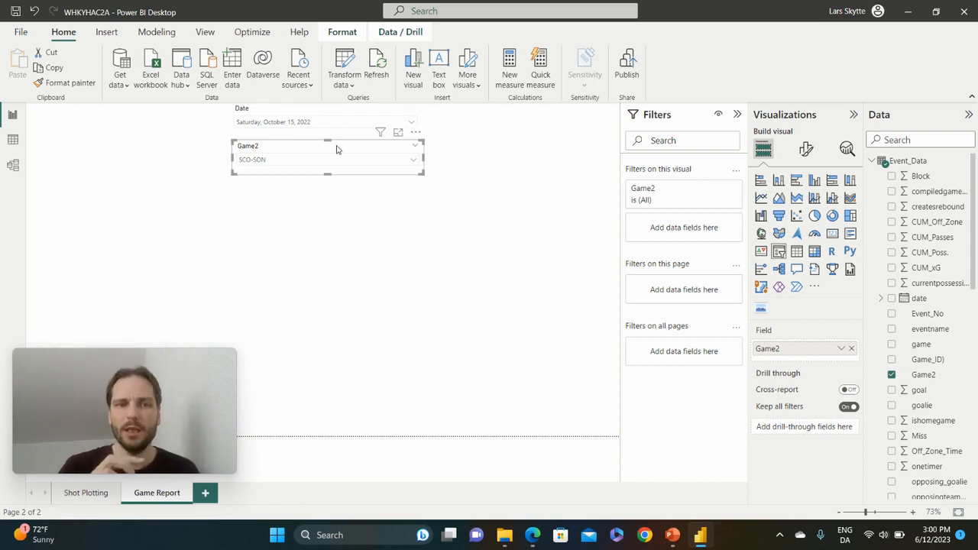
{"action": "left_click", "coordinate": [488, 225]}
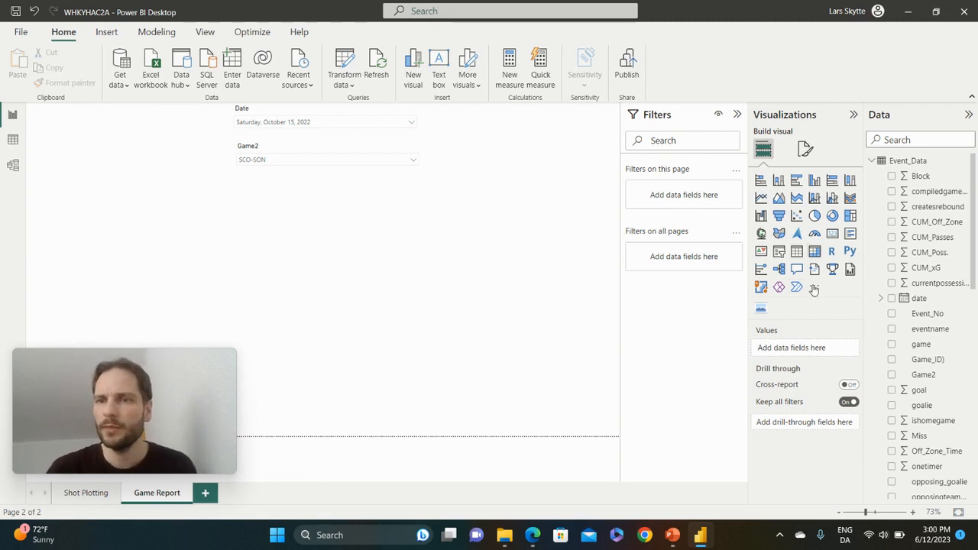
Add the custom image visual, place it in the page's upper-left corner and shrink it to a small logo size.
{"action": "left_click", "coordinate": [762, 311]}
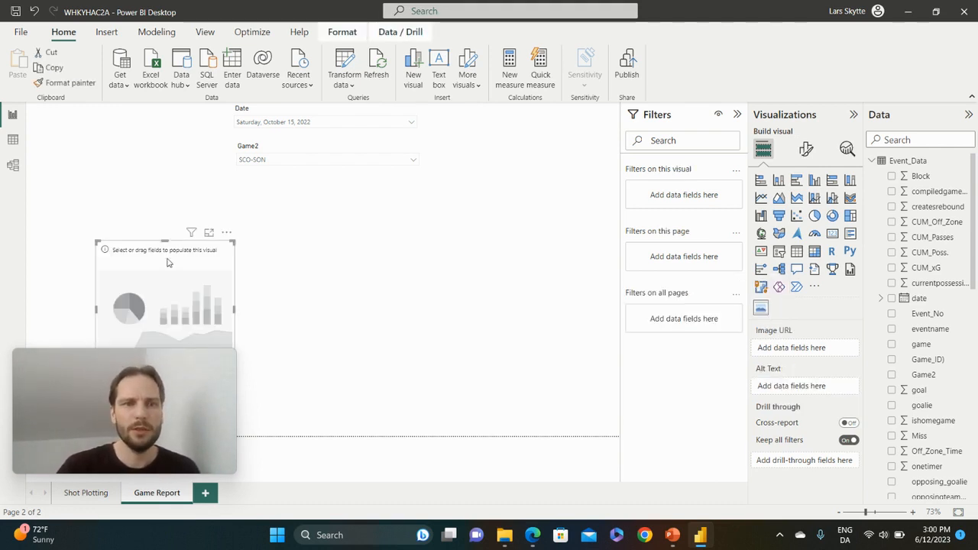
{"action": "left_click_drag", "start_coordinate": [169, 257], "coordinate": [101, 119]}
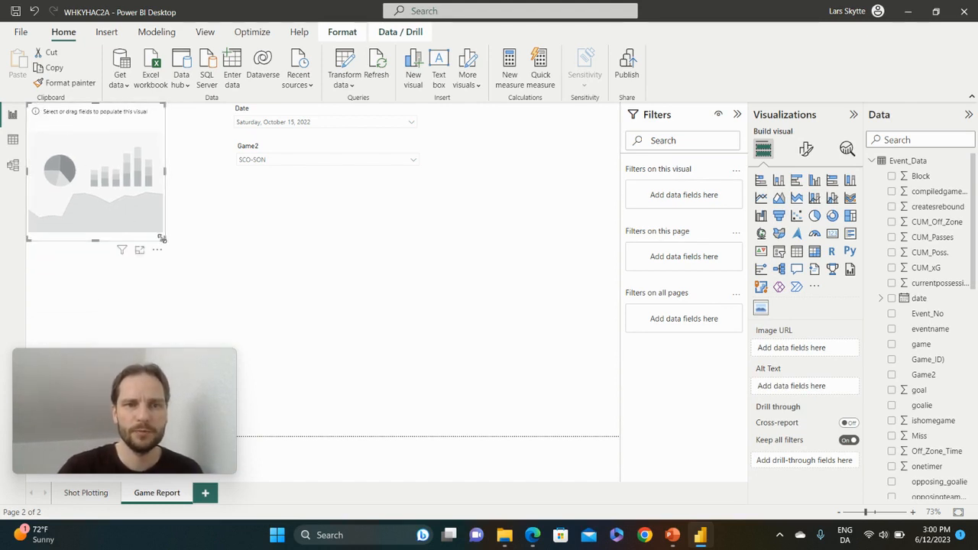
{"action": "left_click_drag", "start_coordinate": [162, 239], "coordinate": [107, 174]}
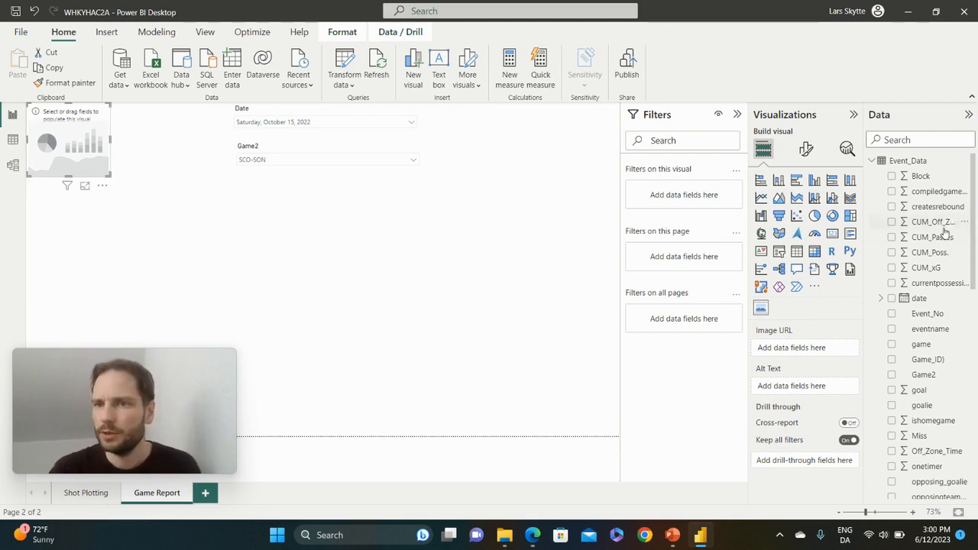
Assign Image_URL from the Teams table as the visual's Image URL and narrow the visual slightly to fit the logo.
{"action": "left_click", "coordinate": [875, 163]}
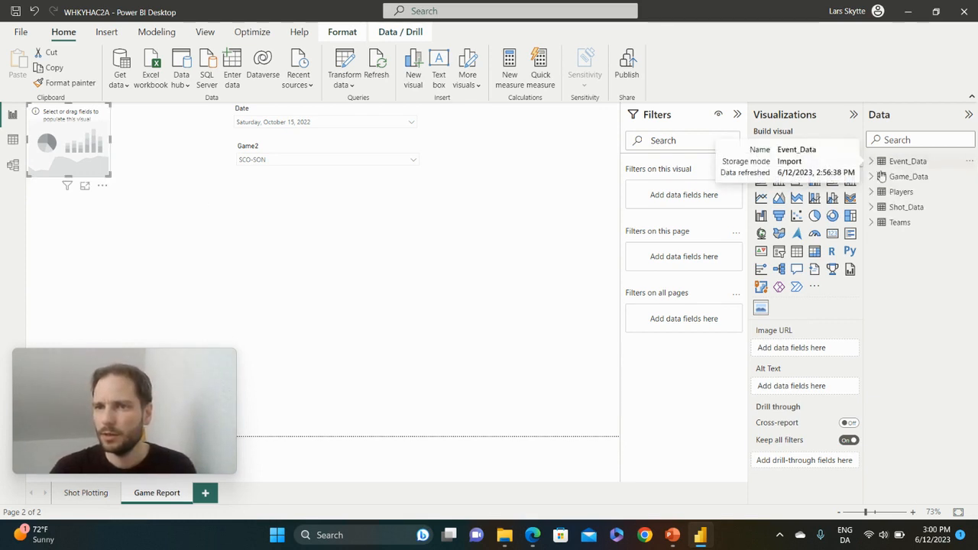
{"action": "left_click", "coordinate": [871, 223]}
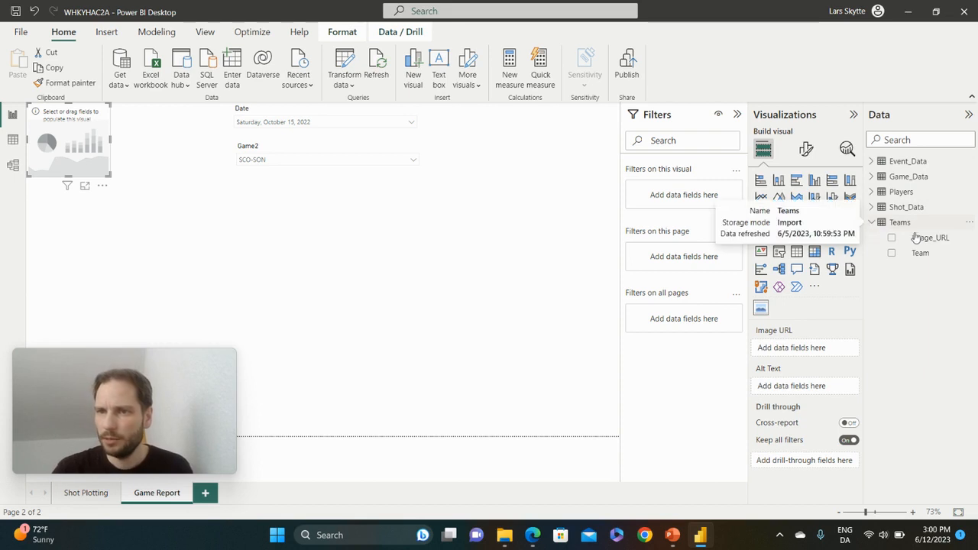
{"action": "left_click_drag", "start_coordinate": [936, 243], "coordinate": [817, 352]}
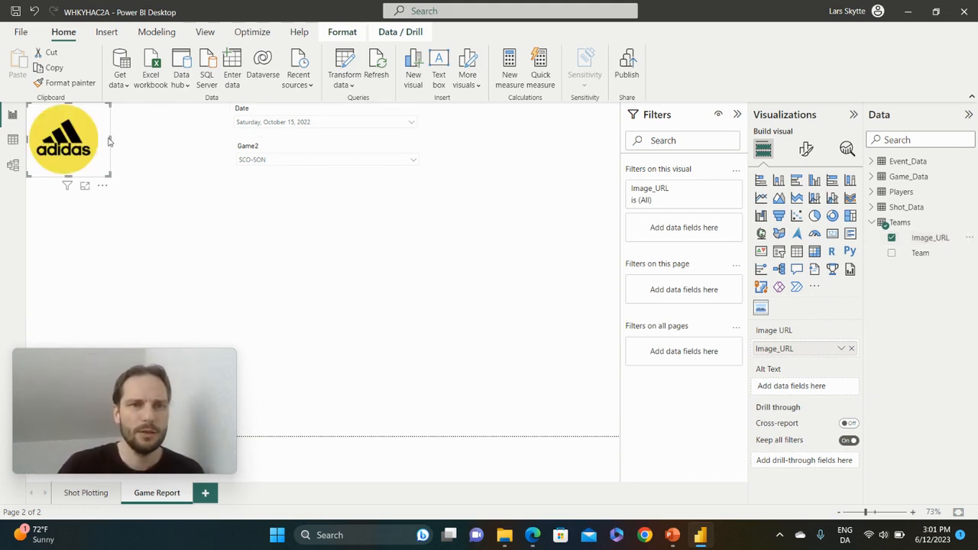
{"action": "left_click_drag", "start_coordinate": [109, 142], "coordinate": [106, 144]}
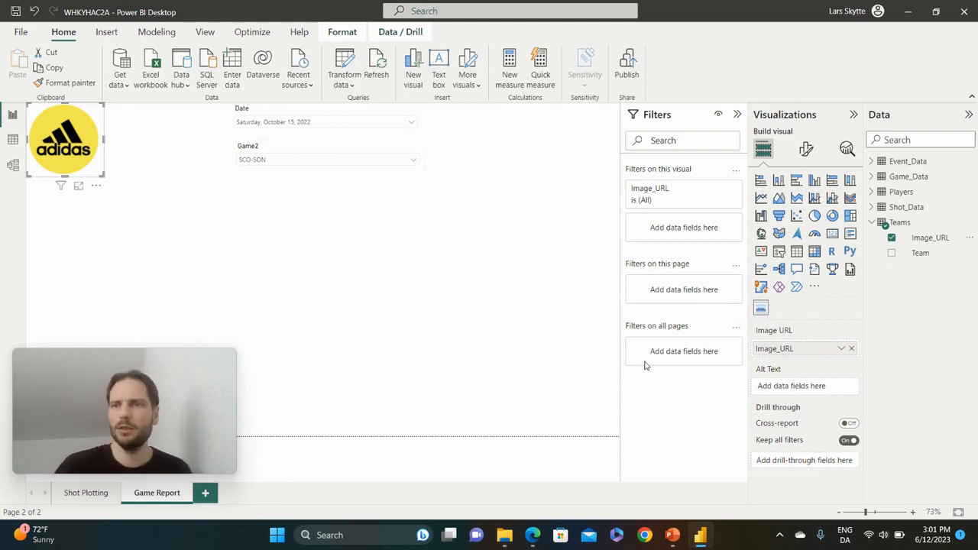
Examine in the model how the Teams table connects through Players, Shot_Data and Event_Data to Game_Data.
{"action": "mouse_move", "coordinate": [150, 394]}
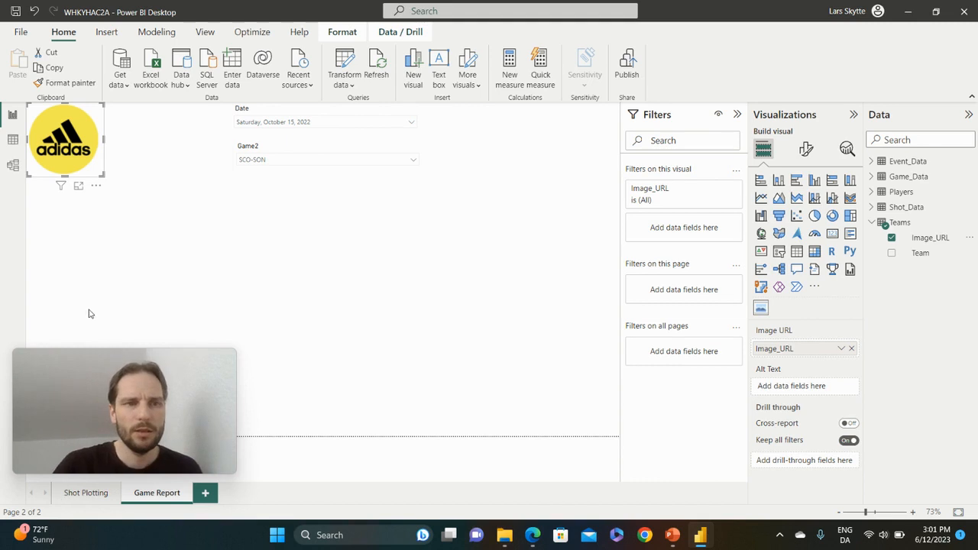
{"action": "left_click", "coordinate": [13, 166]}
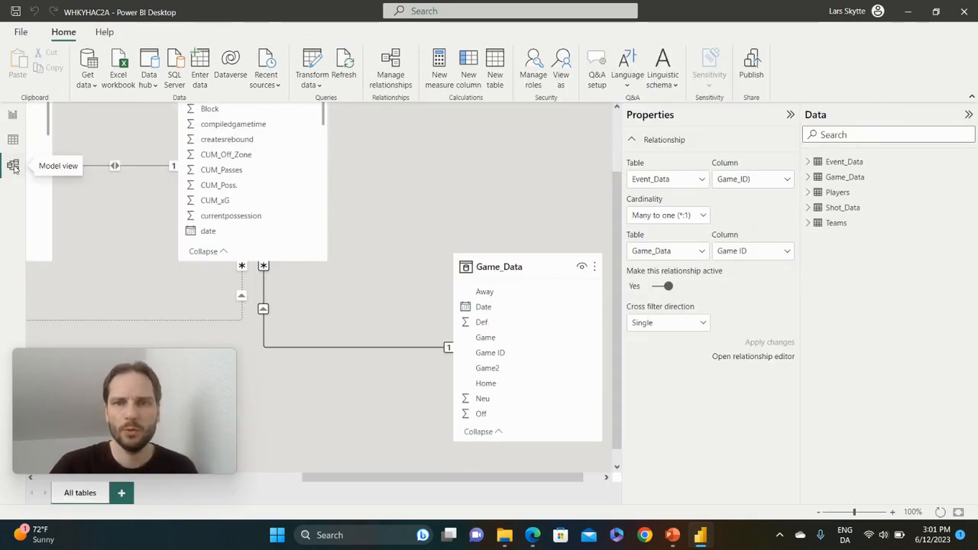
{"action": "scroll", "coordinate": [332, 304], "scroll_direction": "left", "scroll_amount": 5}
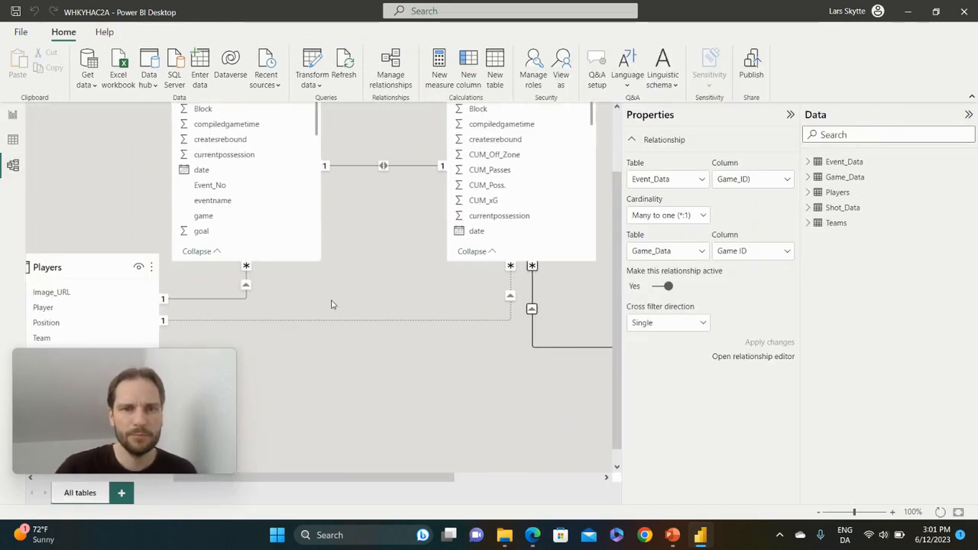
{"action": "scroll", "coordinate": [331, 304], "scroll_direction": "up", "scroll_amount": 3}
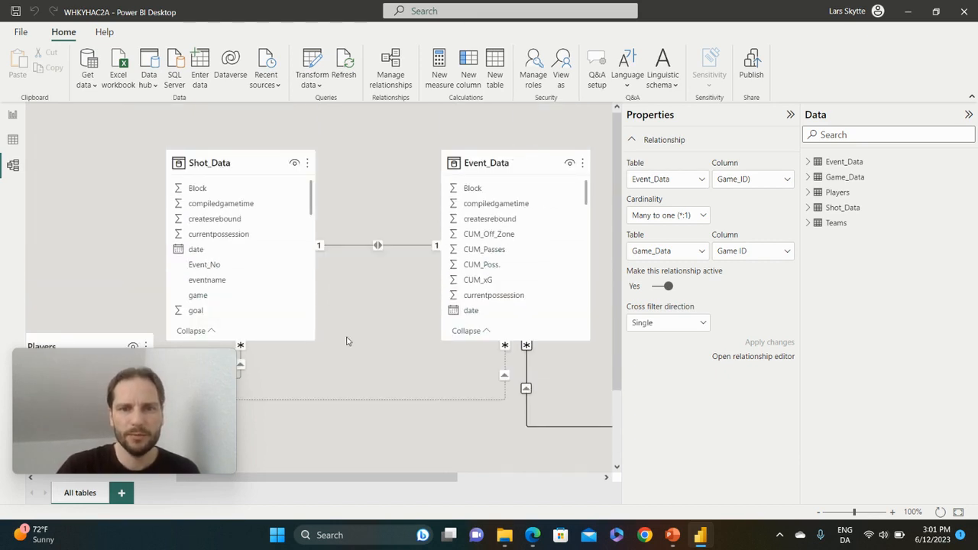
{"action": "scroll", "coordinate": [346, 340], "scroll_direction": "left", "scroll_amount": 3}
{"action": "scroll", "coordinate": [346, 340], "scroll_direction": "down", "scroll_amount": 1}
{"action": "scroll", "coordinate": [346, 340], "scroll_direction": "left", "scroll_amount": 3}
{"action": "scroll", "coordinate": [346, 340], "scroll_direction": "down", "scroll_amount": 1}
{"action": "scroll", "coordinate": [346, 341], "scroll_direction": "up", "scroll_amount": 2}
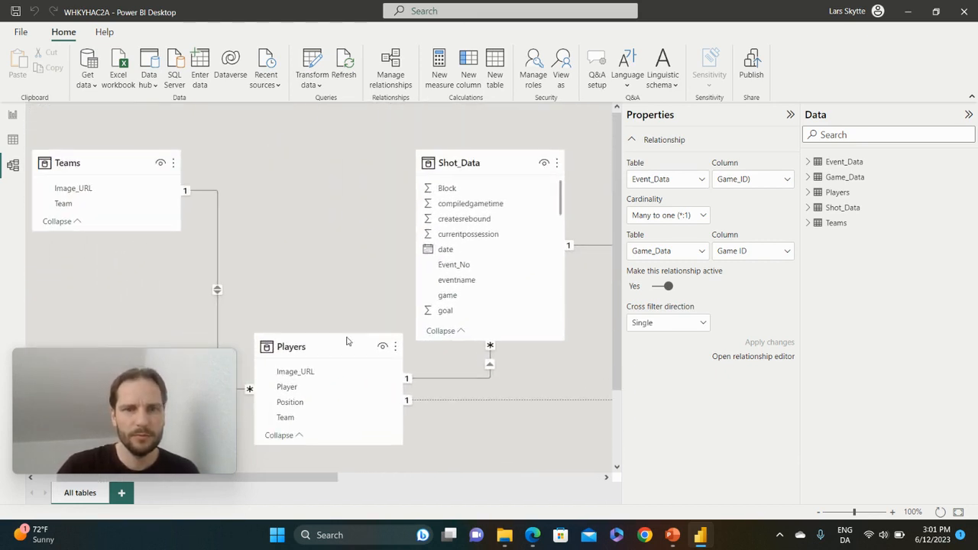
{"action": "scroll", "coordinate": [346, 341], "scroll_direction": "right", "scroll_amount": 7}
{"action": "scroll", "coordinate": [346, 340], "scroll_direction": "down", "scroll_amount": 1}
{"action": "scroll", "coordinate": [346, 340], "scroll_direction": "left", "scroll_amount": 2}
{"action": "scroll", "coordinate": [346, 341], "scroll_direction": "left", "scroll_amount": 3}
{"action": "scroll", "coordinate": [346, 341], "scroll_direction": "down", "scroll_amount": 1}
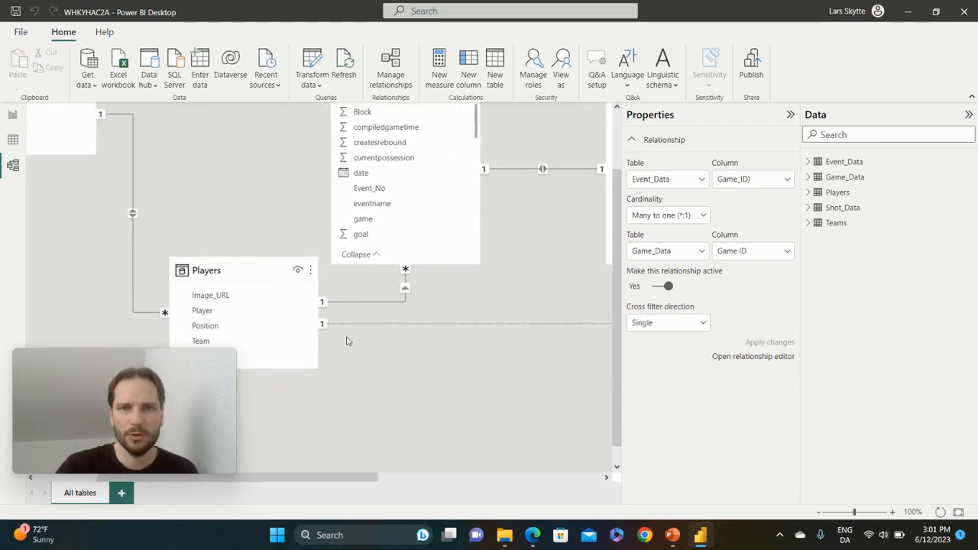
{"action": "scroll", "coordinate": [346, 341], "scroll_direction": "right", "scroll_amount": 5}
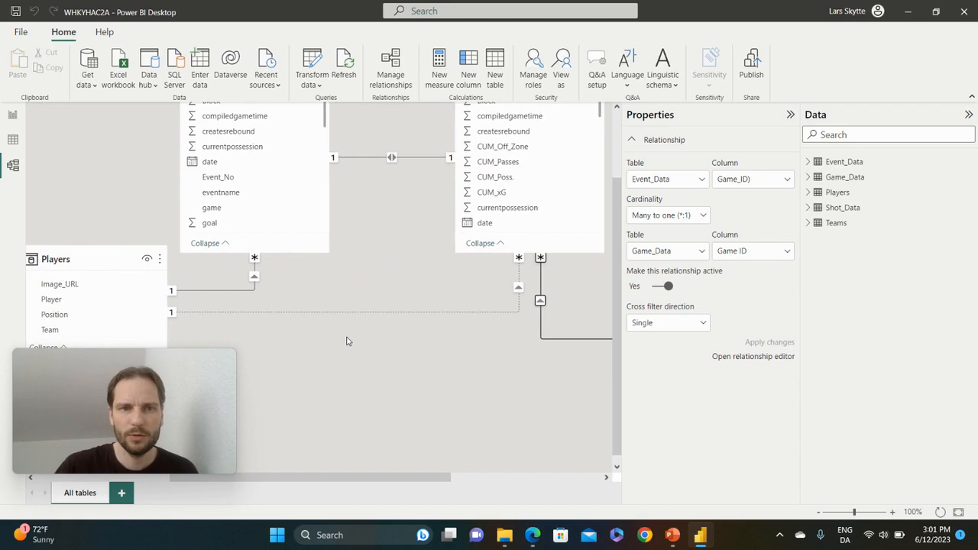
{"action": "scroll", "coordinate": [409, 295], "scroll_direction": "up", "scroll_amount": 3}
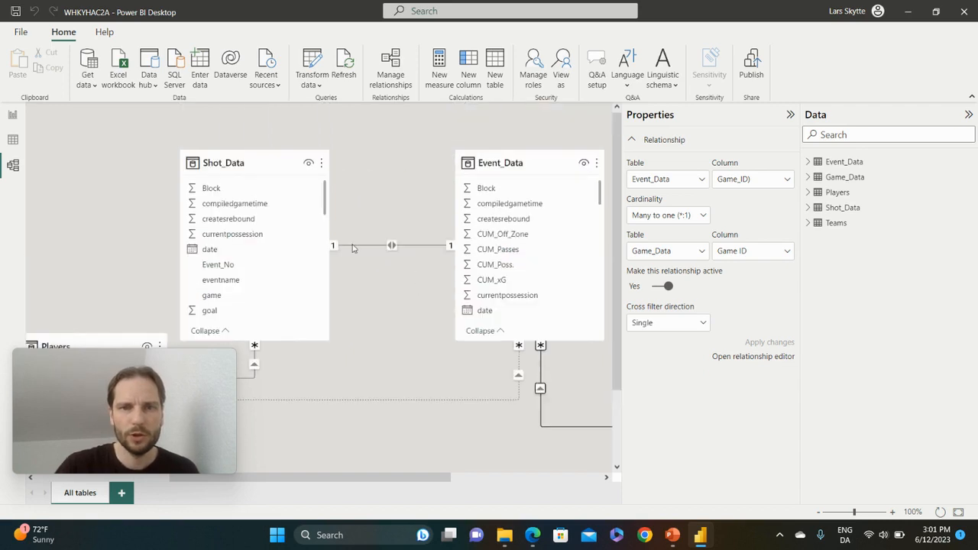
{"action": "scroll", "coordinate": [308, 283], "scroll_direction": "left", "scroll_amount": 9}
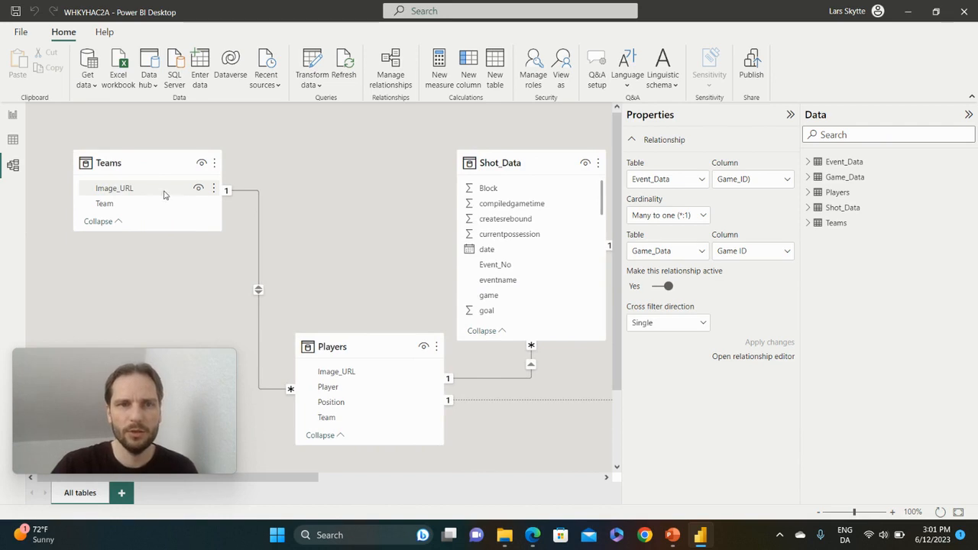
{"action": "scroll", "coordinate": [393, 377], "scroll_direction": "right", "scroll_amount": 19}
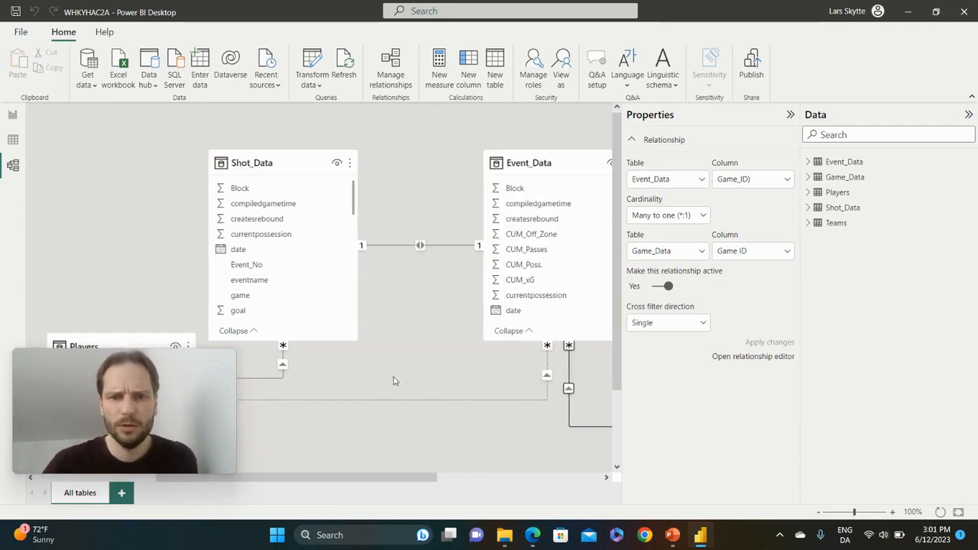
{"action": "scroll", "coordinate": [394, 380], "scroll_direction": "down", "scroll_amount": 3}
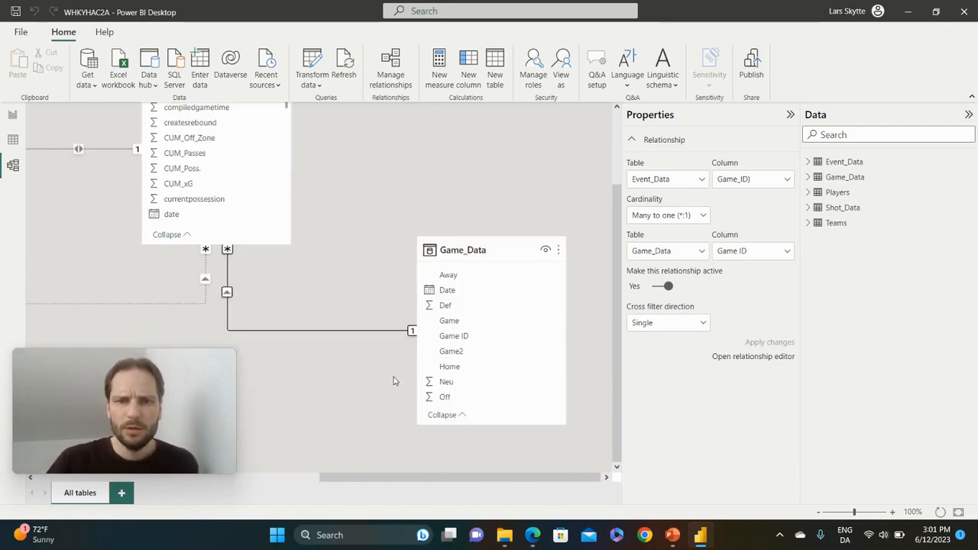
{"action": "scroll", "coordinate": [393, 379], "scroll_direction": "left", "scroll_amount": 7}
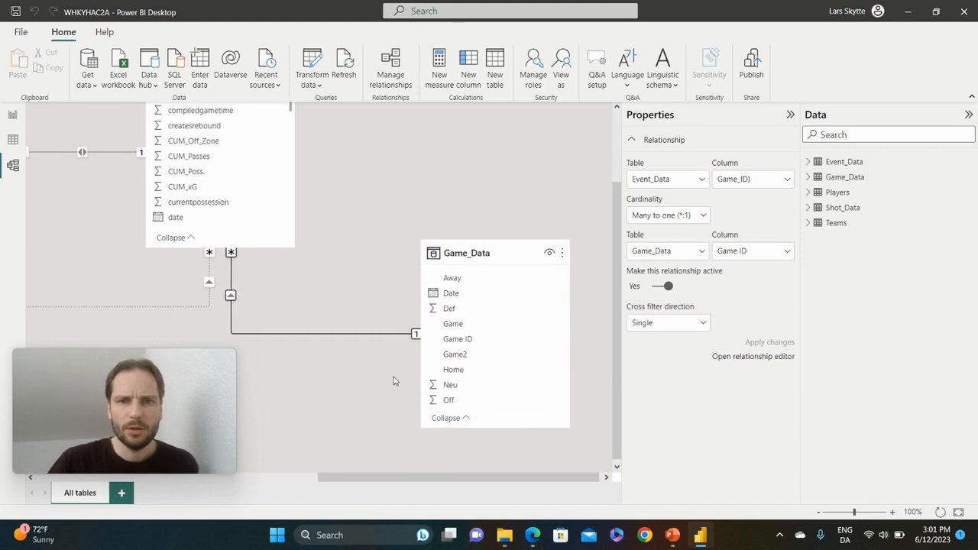
{"action": "scroll", "coordinate": [393, 380], "scroll_direction": "left", "scroll_amount": 13}
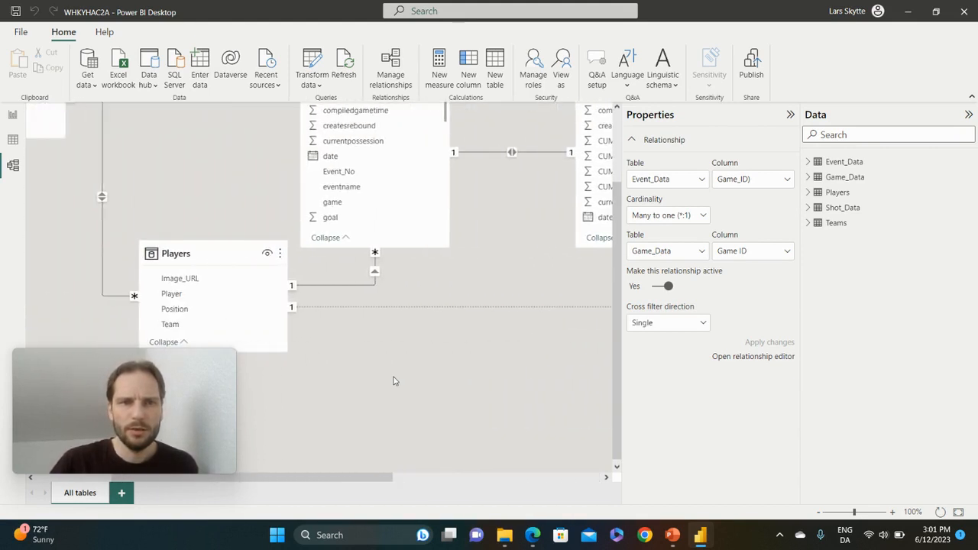
{"action": "scroll", "coordinate": [394, 380], "scroll_direction": "up", "scroll_amount": 1}
{"action": "scroll", "coordinate": [393, 380], "scroll_direction": "up", "scroll_amount": 2}
{"action": "scroll", "coordinate": [393, 380], "scroll_direction": "right", "scroll_amount": 1}
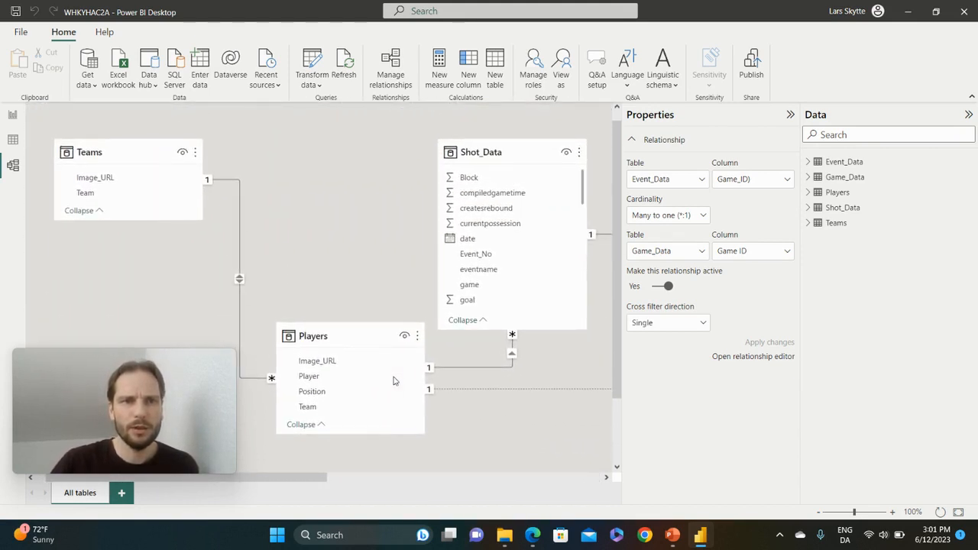
{"action": "scroll", "coordinate": [393, 380], "scroll_direction": "right", "scroll_amount": 3}
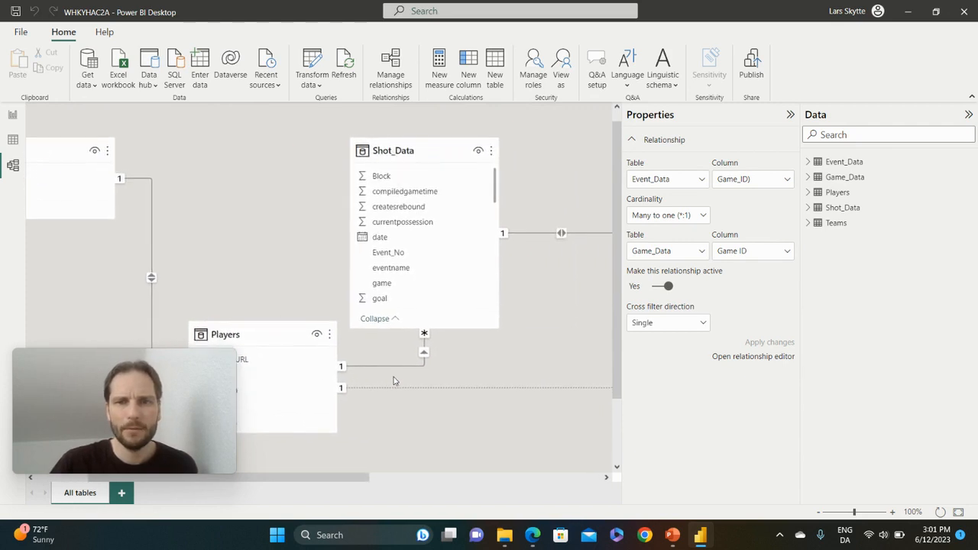
Set the cross filter direction of the relationship between Shot_Data and Players to Both and apply the change.
{"action": "scroll", "coordinate": [394, 380], "scroll_direction": "left", "scroll_amount": 2}
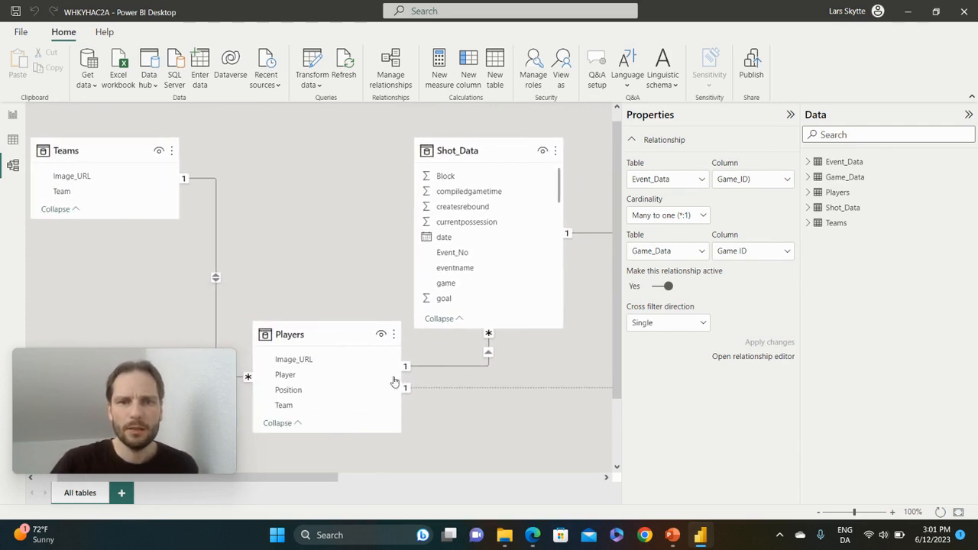
{"action": "left_click", "coordinate": [487, 364]}
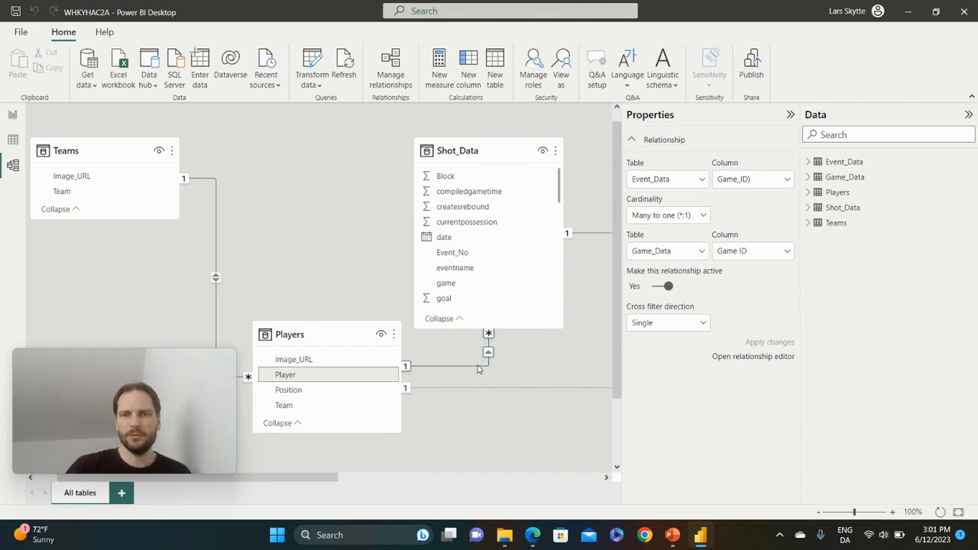
{"action": "left_click", "coordinate": [703, 323]}
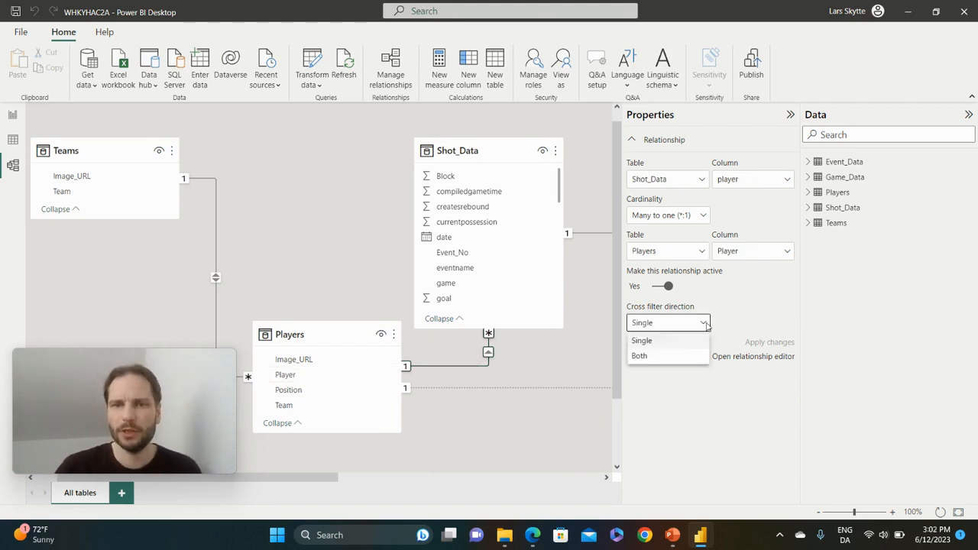
{"action": "left_click", "coordinate": [655, 357]}
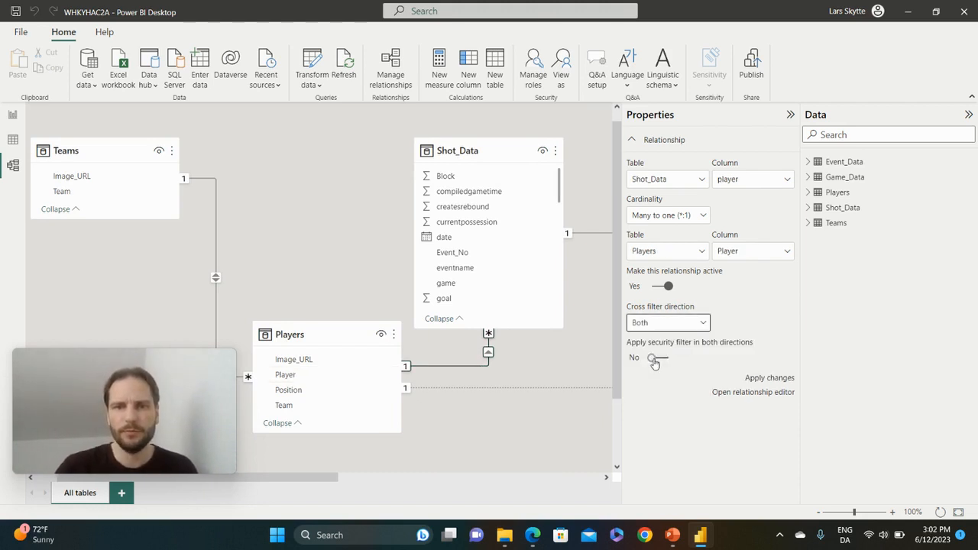
{"action": "left_click", "coordinate": [770, 378]}
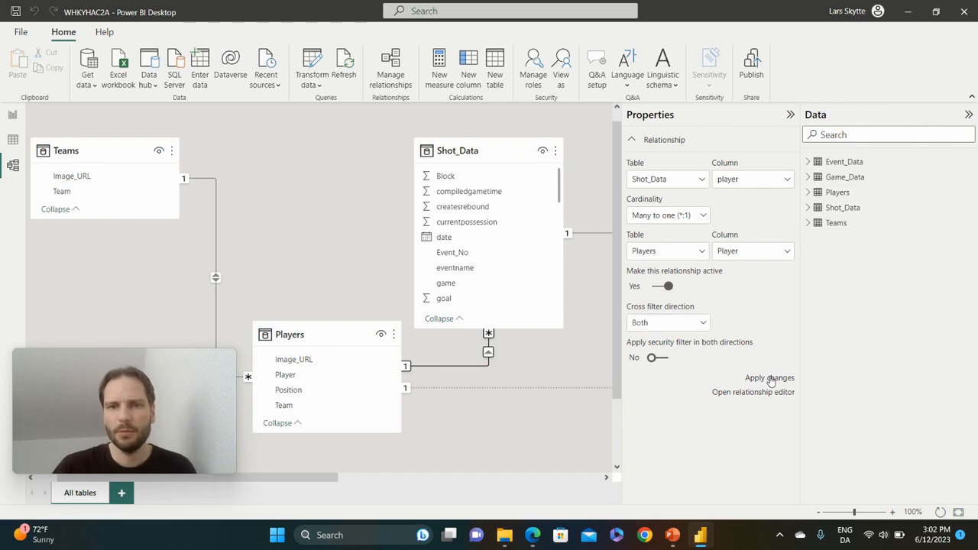
{"action": "left_click", "coordinate": [770, 379]}
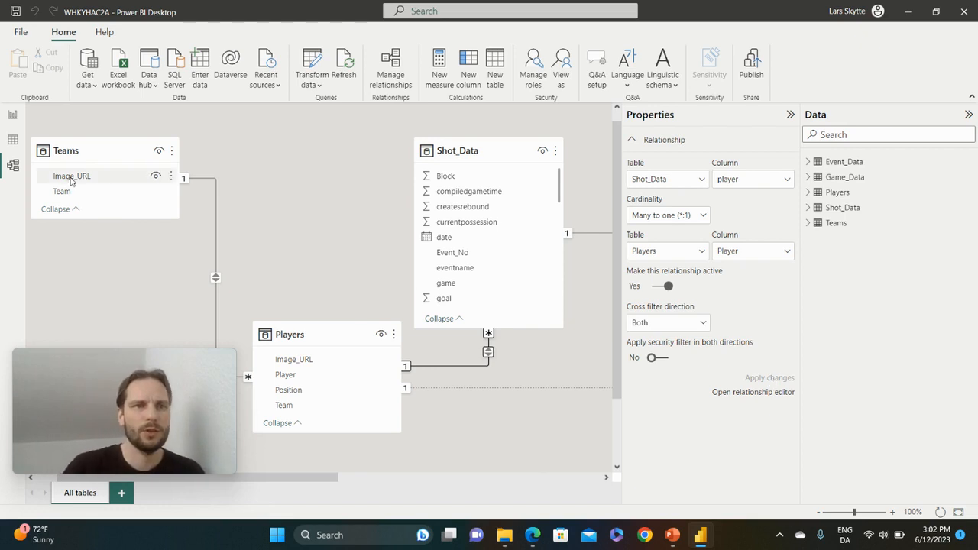
Return to the Game Report page, add a second image visual in the page's upper-right corner and assign Image_URL from Teams to it.
{"action": "left_click", "coordinate": [13, 115]}
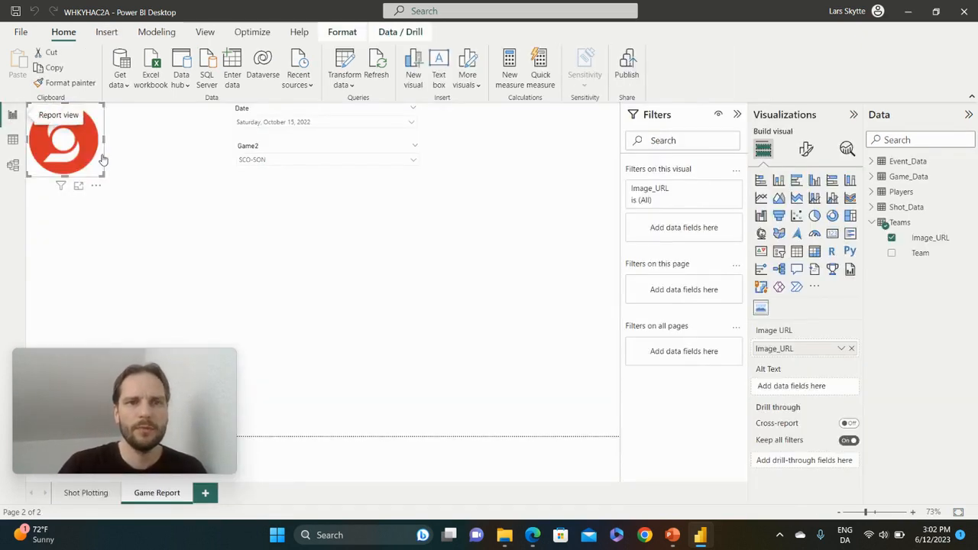
{"action": "left_click", "coordinate": [338, 321]}
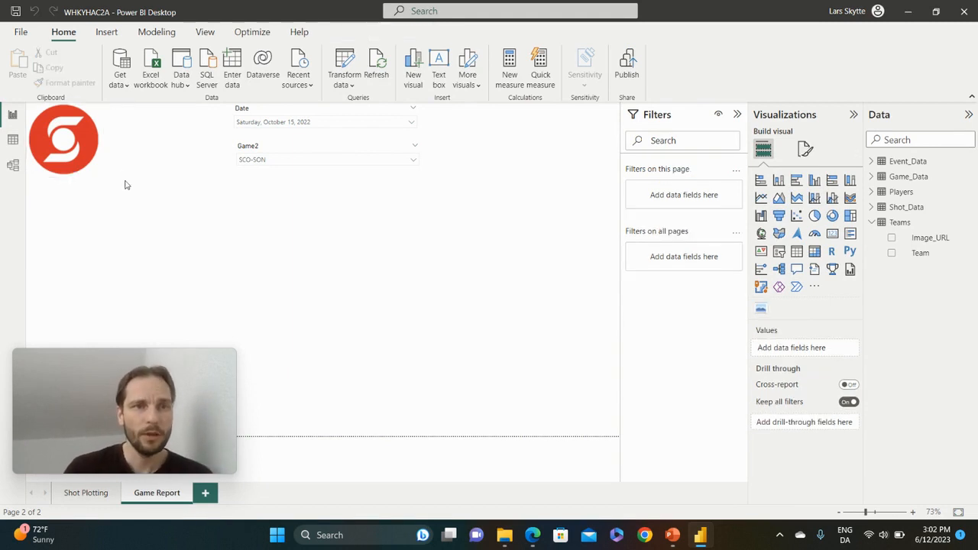
{"action": "left_click", "coordinate": [97, 172]}
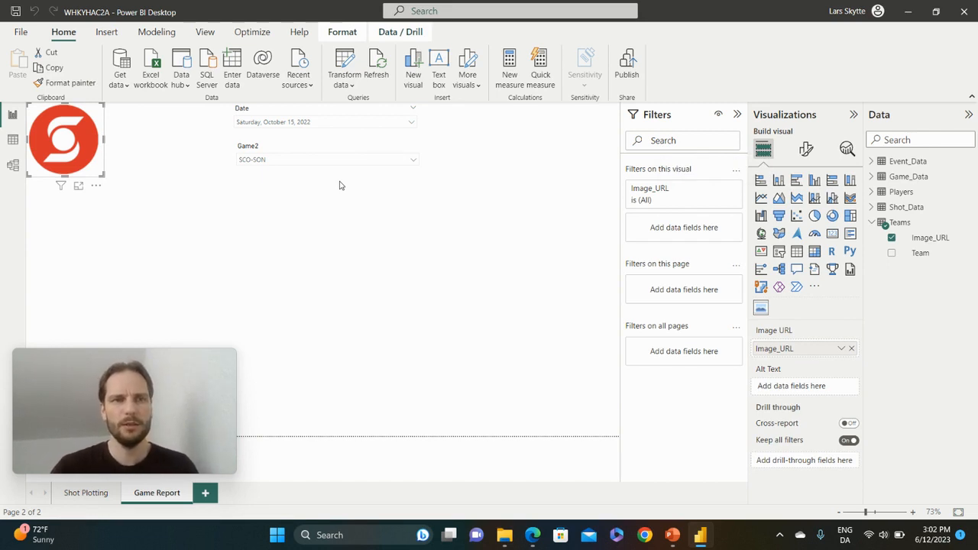
{"action": "left_click", "coordinate": [171, 224]}
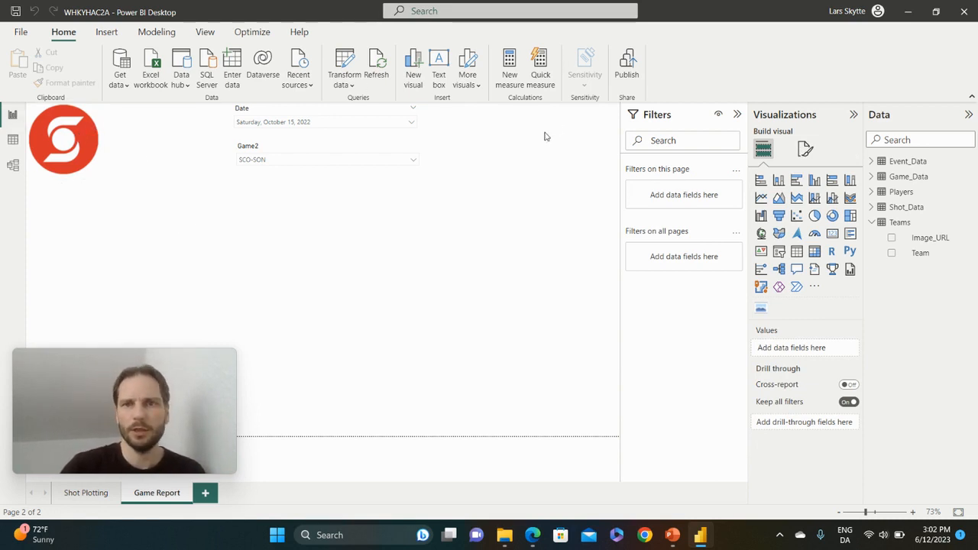
{"action": "left_click", "coordinate": [761, 309]}
{"action": "left_click_drag", "start_coordinate": [76, 213], "coordinate": [598, 90]}
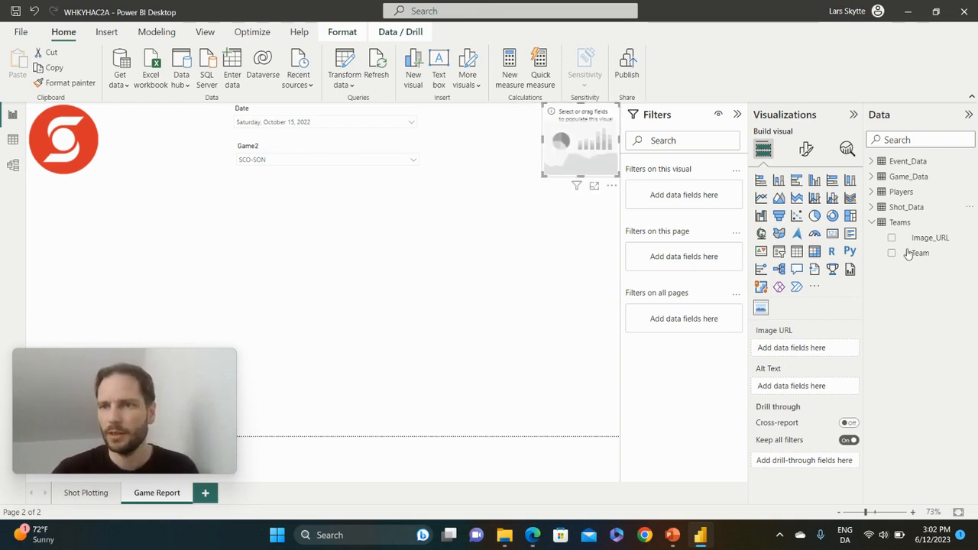
{"action": "left_click_drag", "start_coordinate": [928, 238], "coordinate": [811, 350]}
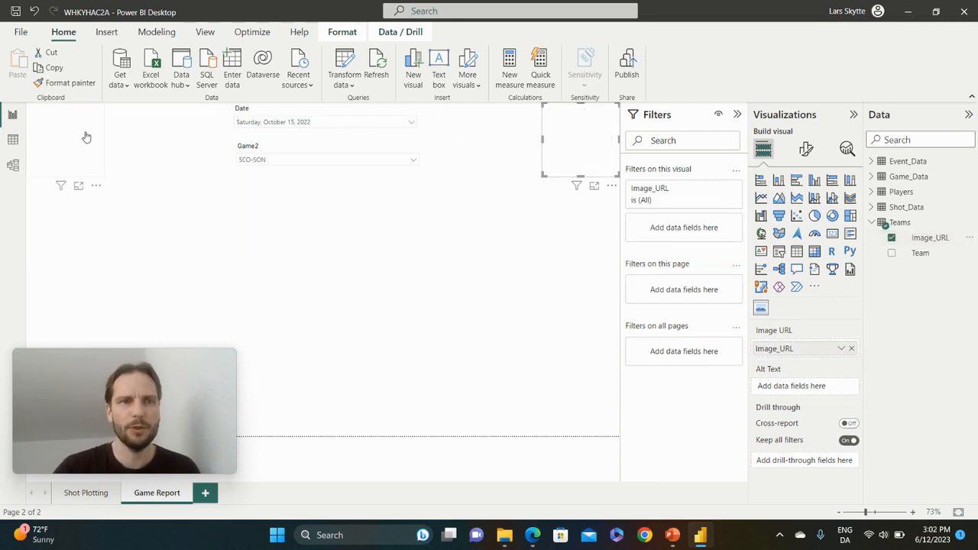
Filter the upper-left logo visual by ishomegame from Event_Data, using basic filtering with the value 0.
{"action": "left_click", "coordinate": [92, 114]}
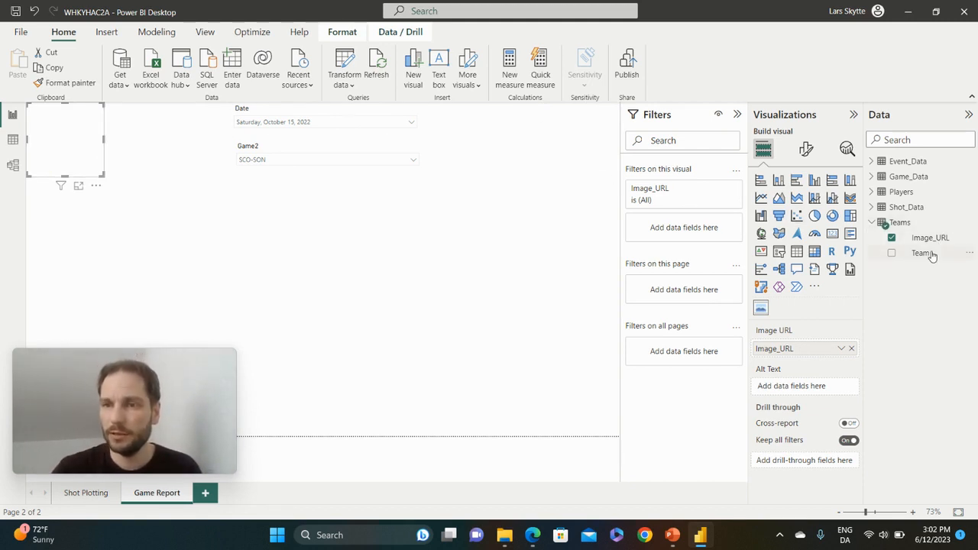
{"action": "left_click", "coordinate": [872, 161]}
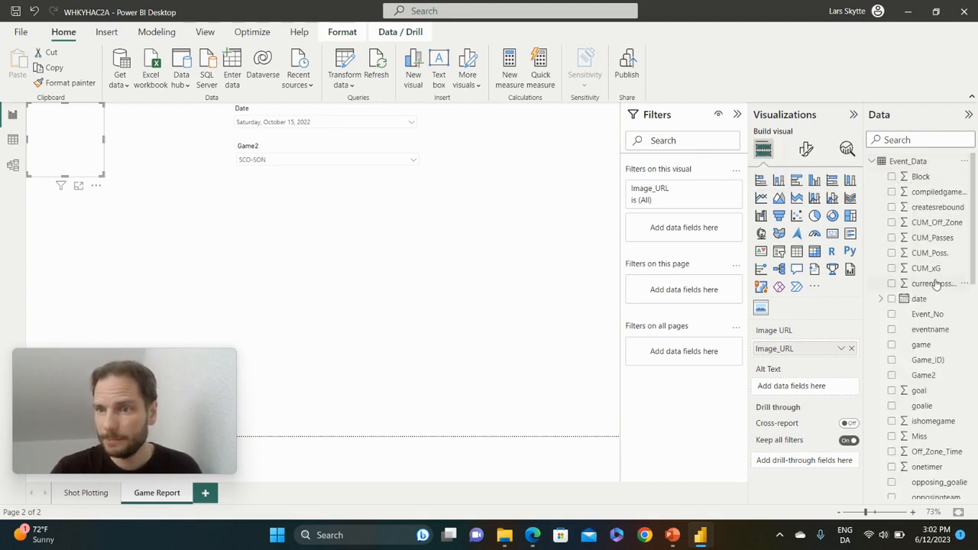
{"action": "scroll", "coordinate": [935, 283], "scroll_direction": "down", "scroll_amount": 1}
{"action": "left_click_drag", "start_coordinate": [926, 357], "coordinate": [699, 230]}
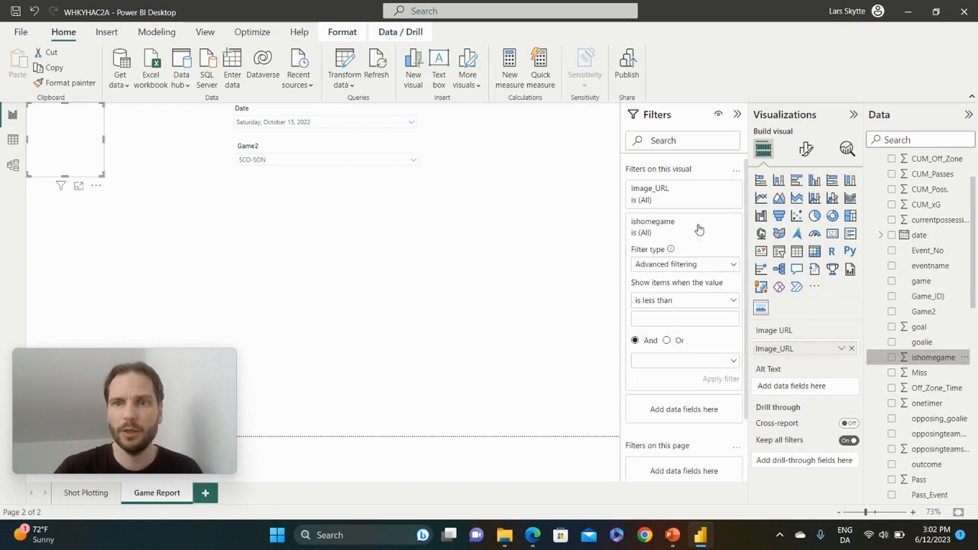
{"action": "left_click", "coordinate": [734, 264]}
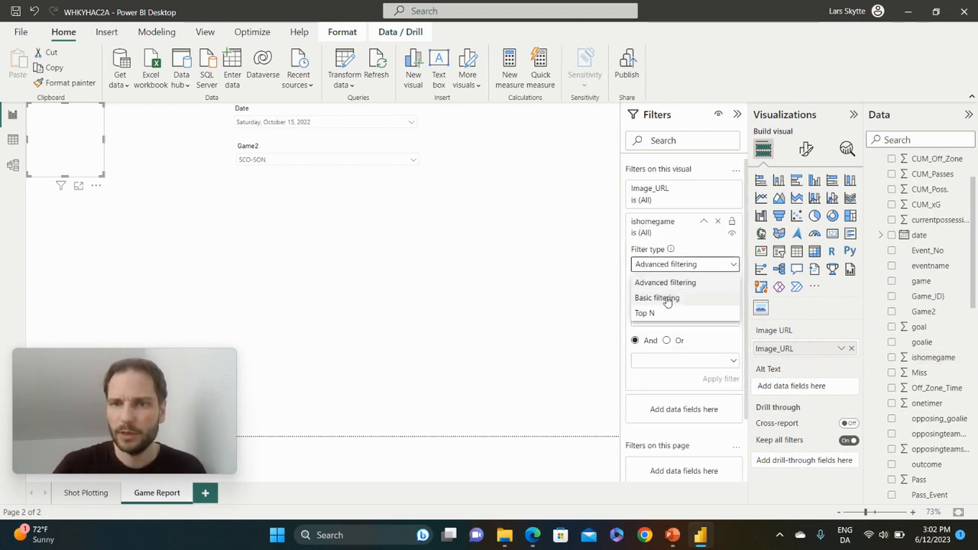
{"action": "left_click", "coordinate": [668, 299]}
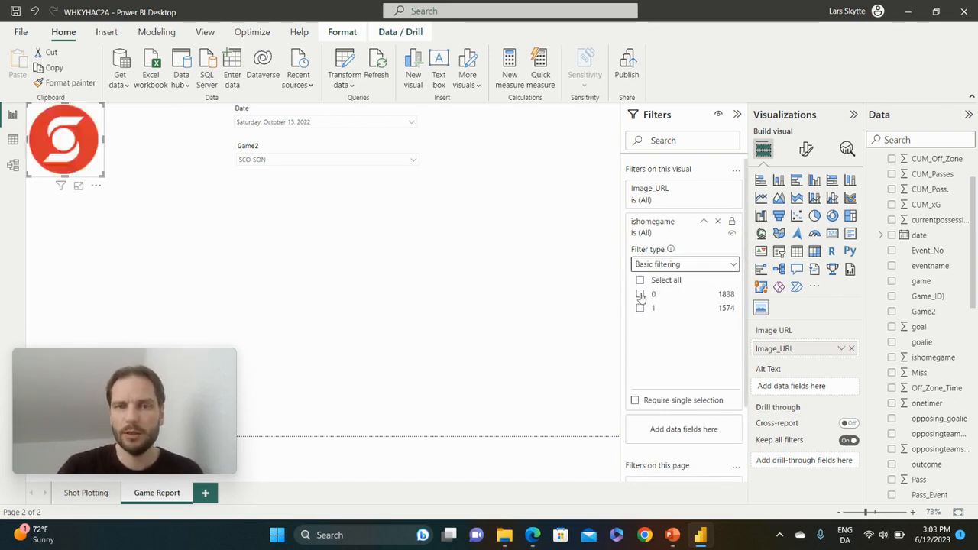
{"action": "left_click", "coordinate": [640, 295]}
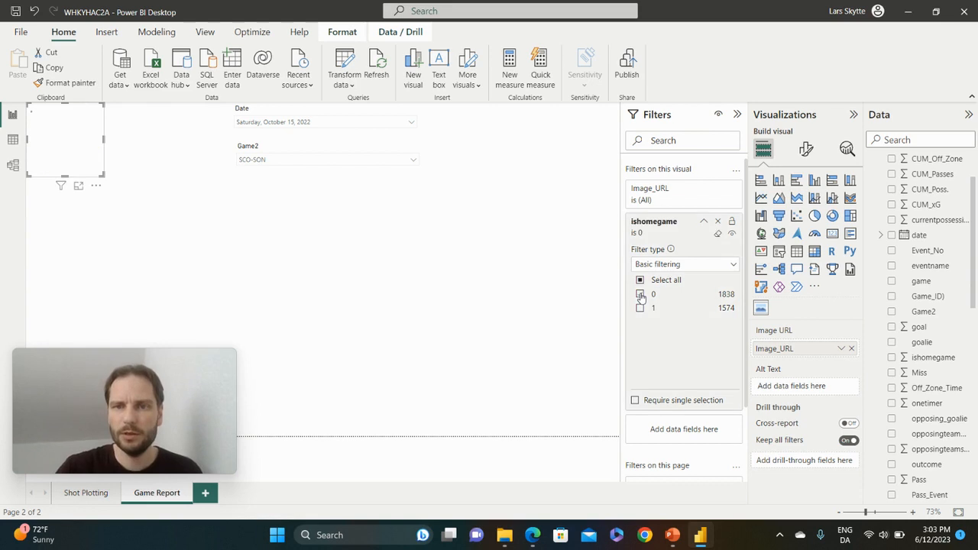
Filter the upper-right logo visual by ishomegame from Event_Data, using basic filtering with the value 1.
{"action": "left_click", "coordinate": [599, 155]}
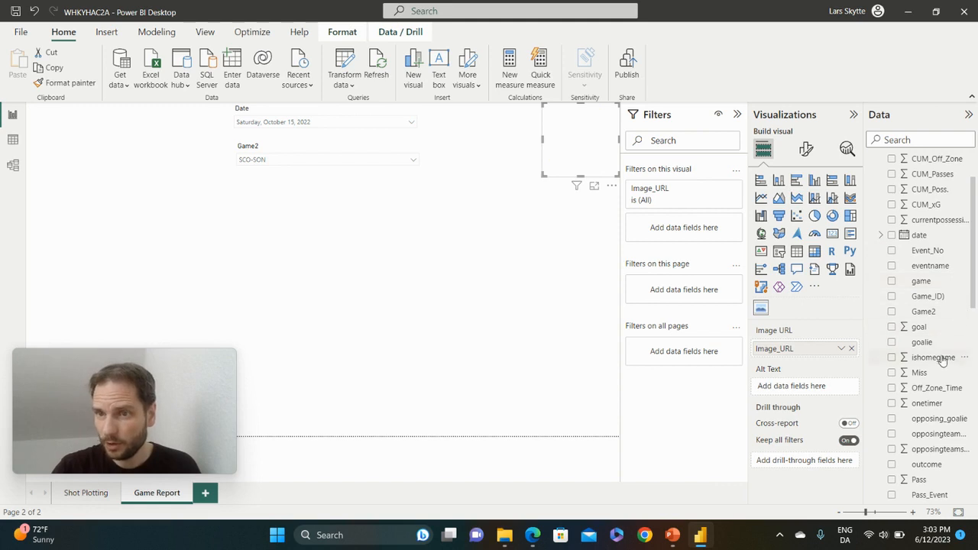
{"action": "left_click_drag", "start_coordinate": [942, 359], "coordinate": [692, 227]}
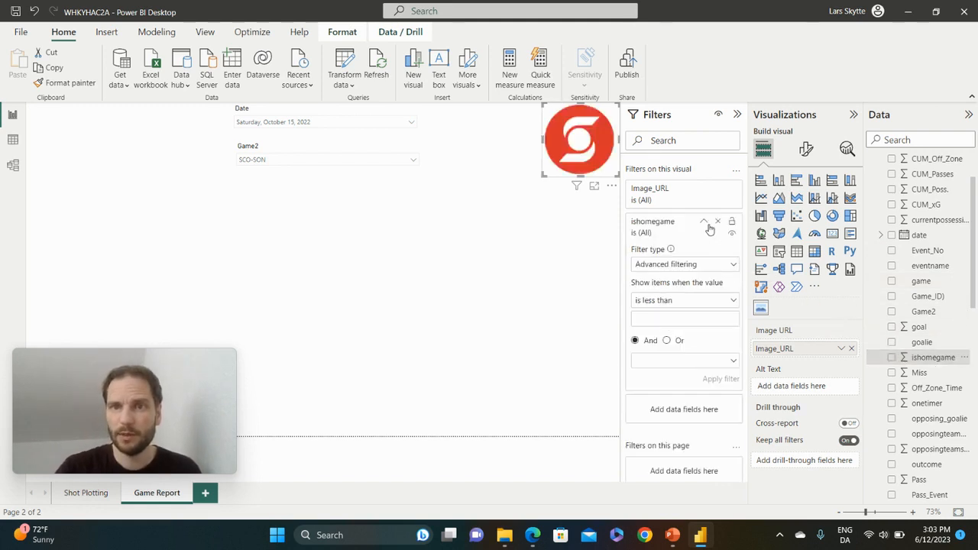
{"action": "left_click", "coordinate": [734, 265]}
{"action": "left_click", "coordinate": [670, 299]}
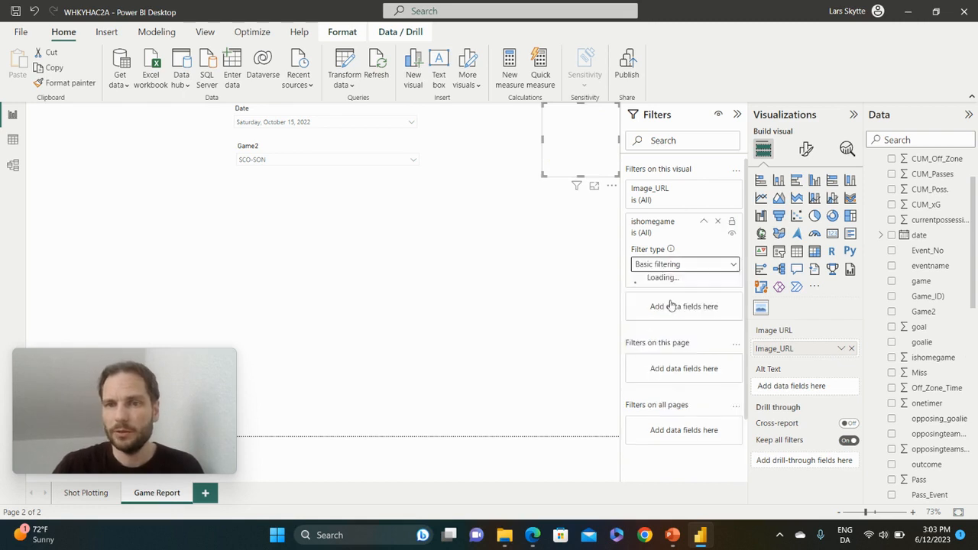
{"action": "left_click", "coordinate": [640, 309]}
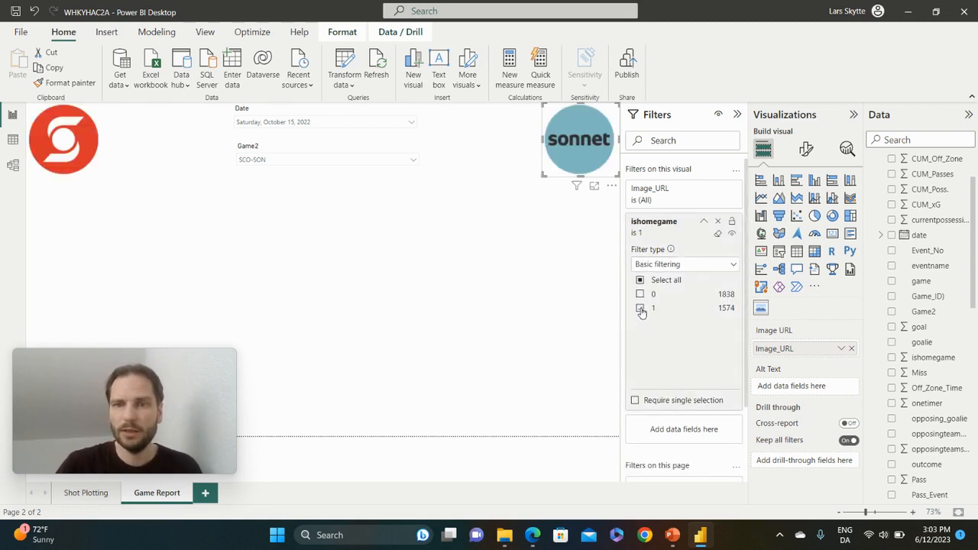
Select the game ADI-HAR in the Game2 slicer to test both logos.
{"action": "left_click", "coordinate": [482, 276]}
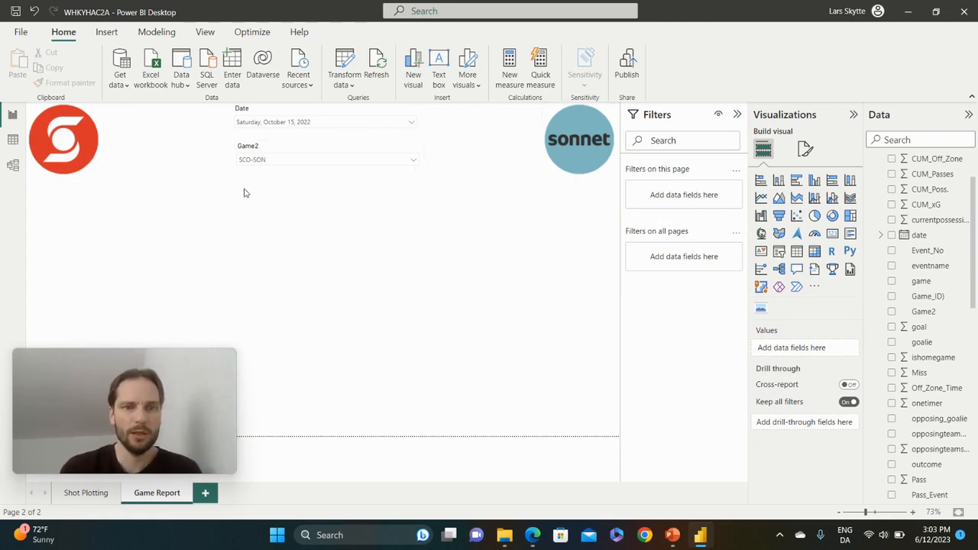
{"action": "left_click", "coordinate": [413, 163]}
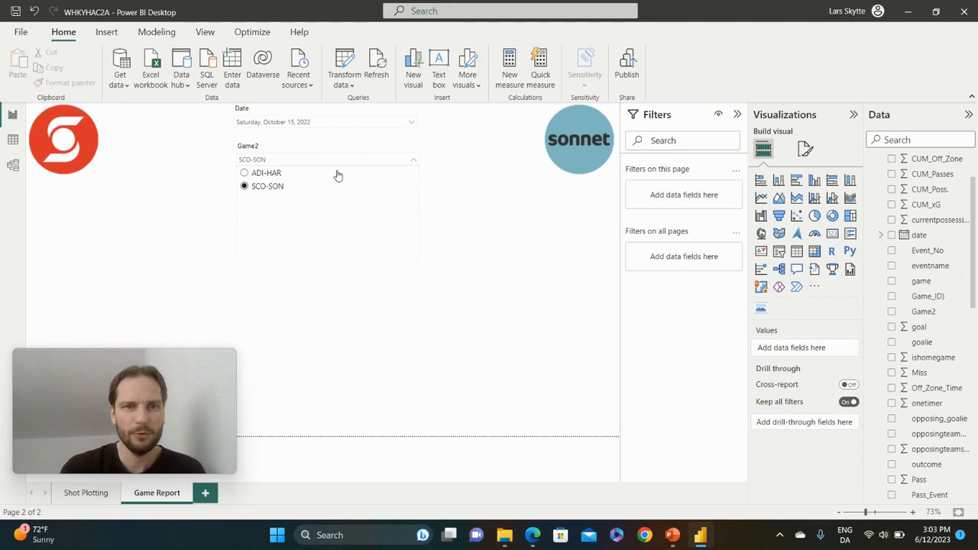
{"action": "left_click", "coordinate": [258, 173]}
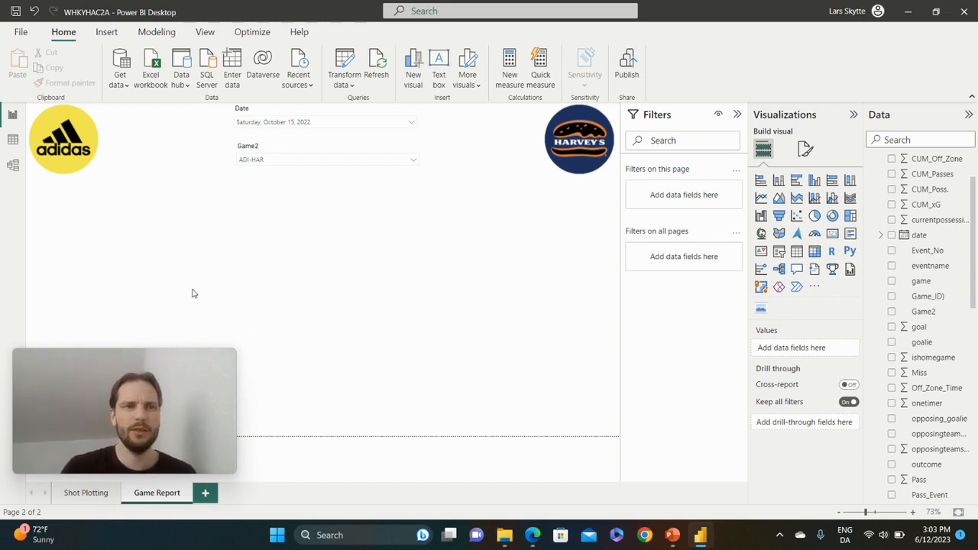
Review in the model how Game_Data, Event_Data, Shot_Data, Players and Teams are related, and return to the Game Report page.
{"action": "left_click", "coordinate": [12, 165]}
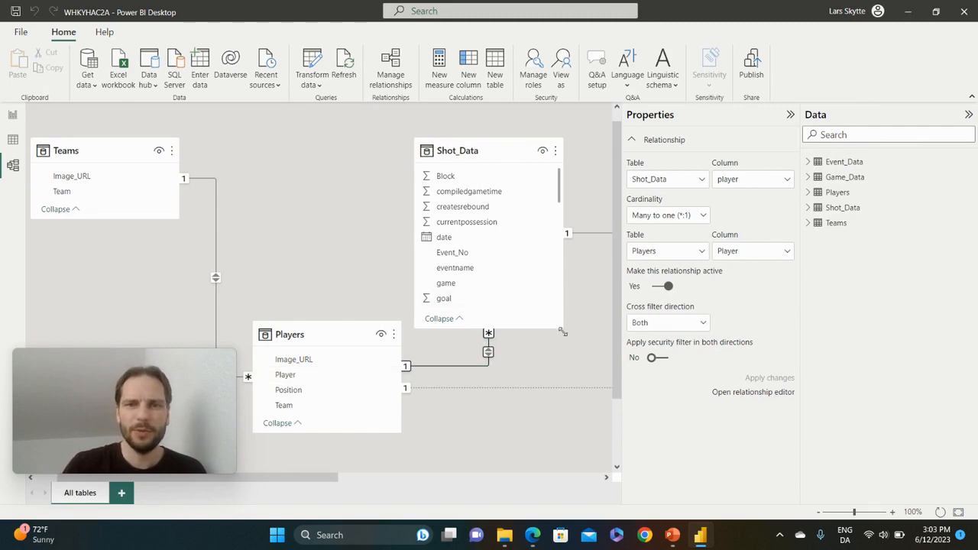
{"action": "scroll", "coordinate": [563, 339], "scroll_direction": "right", "scroll_amount": 3}
{"action": "scroll", "coordinate": [563, 339], "scroll_direction": "right", "scroll_amount": 10}
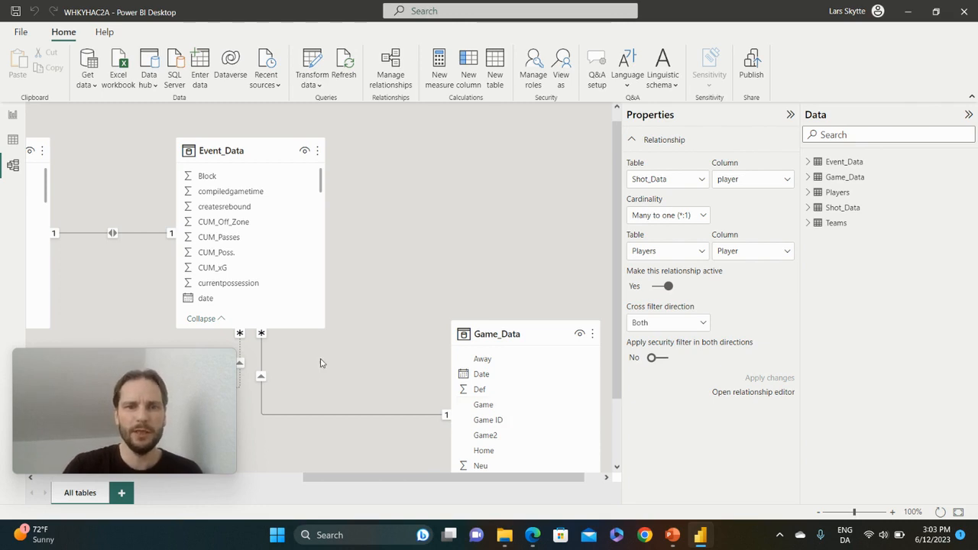
{"action": "scroll", "coordinate": [328, 362], "scroll_direction": "left", "scroll_amount": 5}
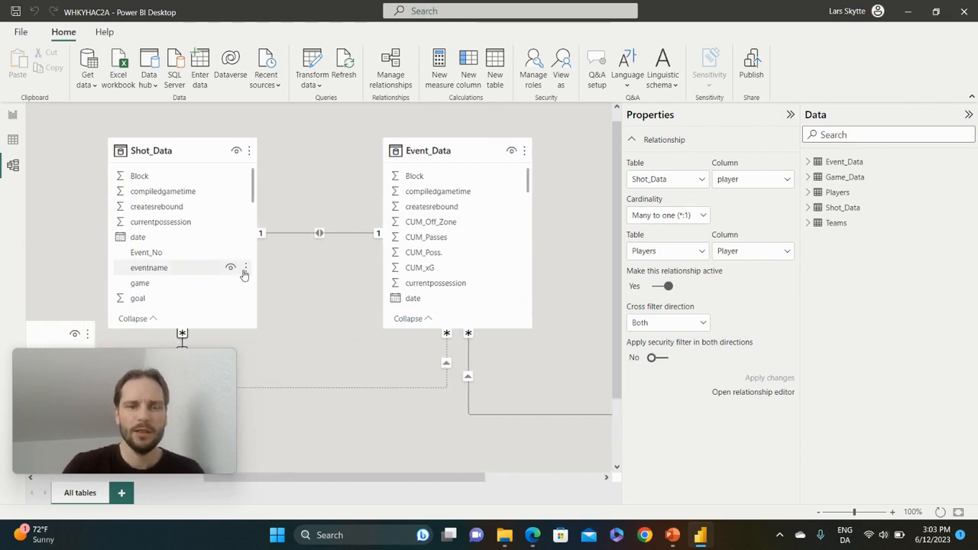
{"action": "scroll", "coordinate": [245, 274], "scroll_direction": "left", "scroll_amount": 8}
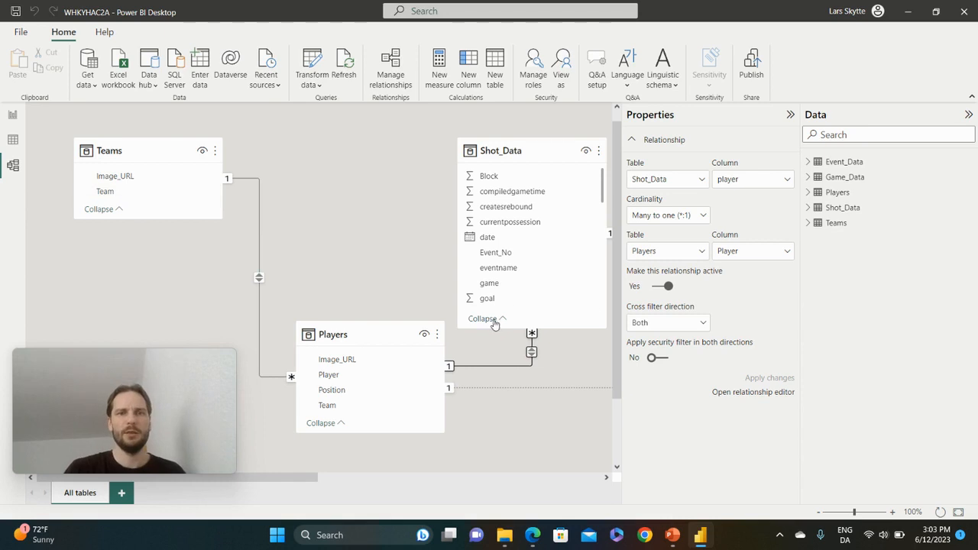
{"action": "scroll", "coordinate": [414, 319], "scroll_direction": "right", "scroll_amount": 9}
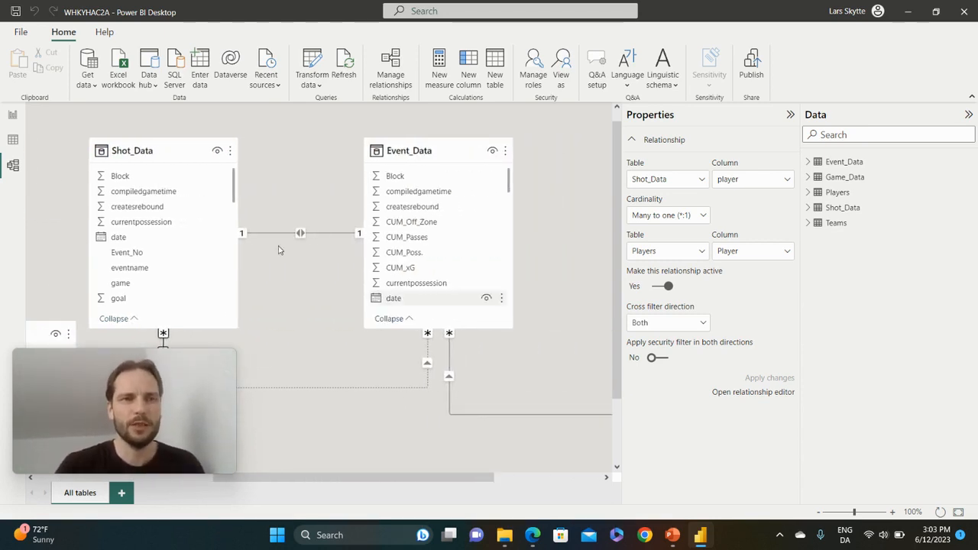
{"action": "left_click", "coordinate": [12, 117]}
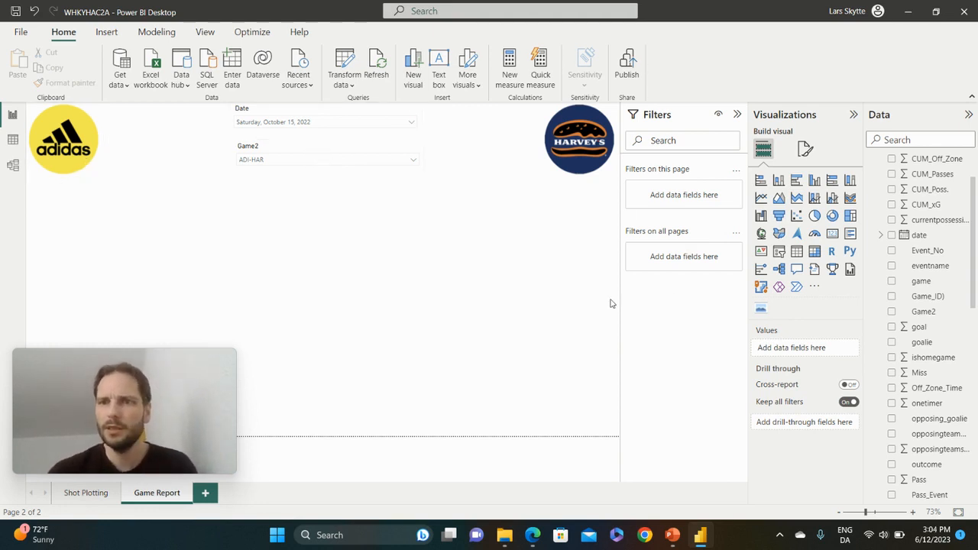
Check the stat cards beside the team logos in the published report in Edge, and return to Power BI Desktop.
{"action": "mouse_move", "coordinate": [532, 535]}
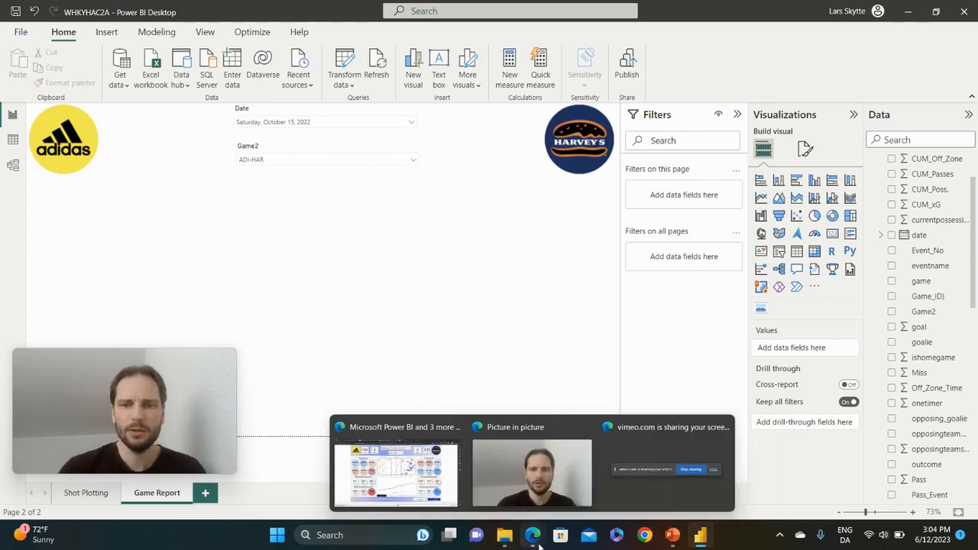
{"action": "left_click", "coordinate": [366, 439]}
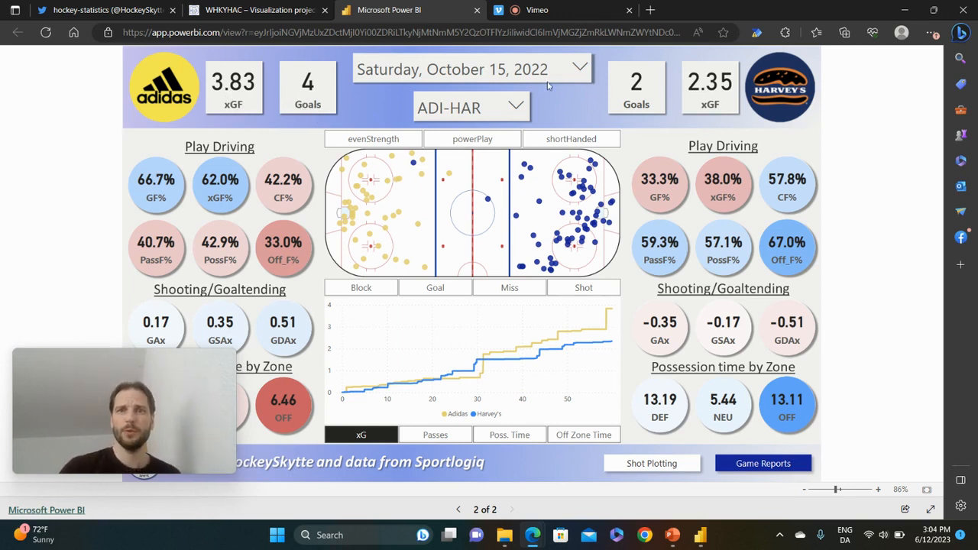
{"action": "left_click", "coordinate": [703, 538]}
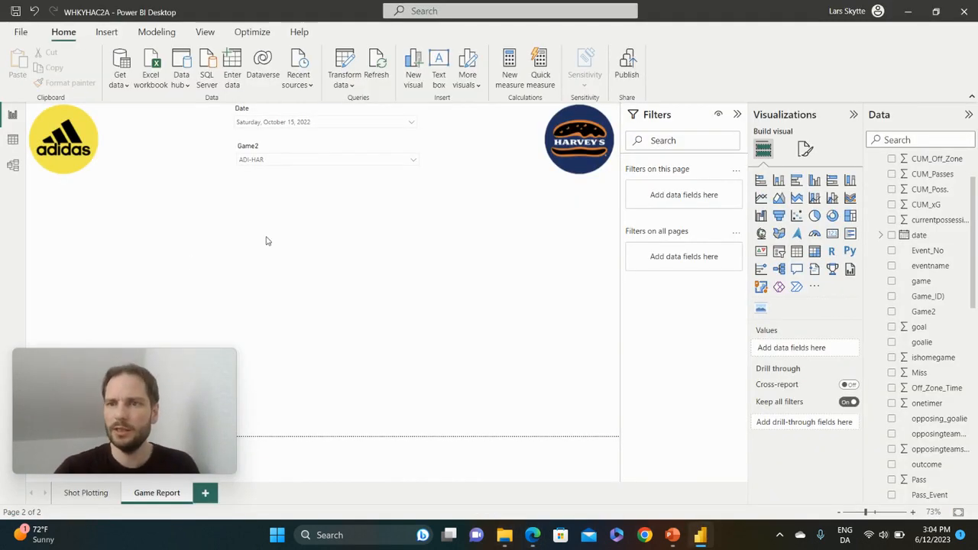
Add a card visual, shrink it and place it just right of the Adidas logo.
{"action": "left_click", "coordinate": [832, 233]}
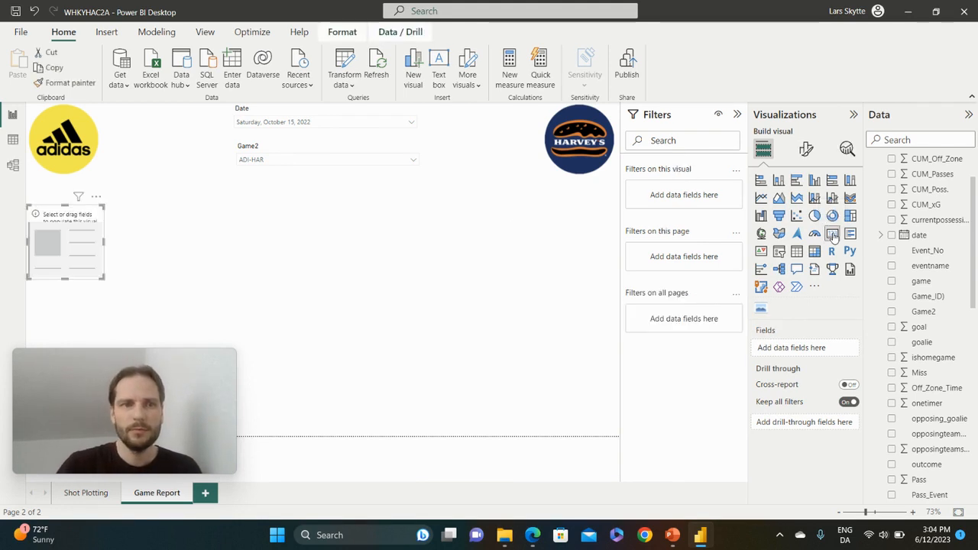
{"action": "left_click_drag", "start_coordinate": [98, 277], "coordinate": [72, 247]}
{"action": "left_click_drag", "start_coordinate": [65, 213], "coordinate": [148, 127]}
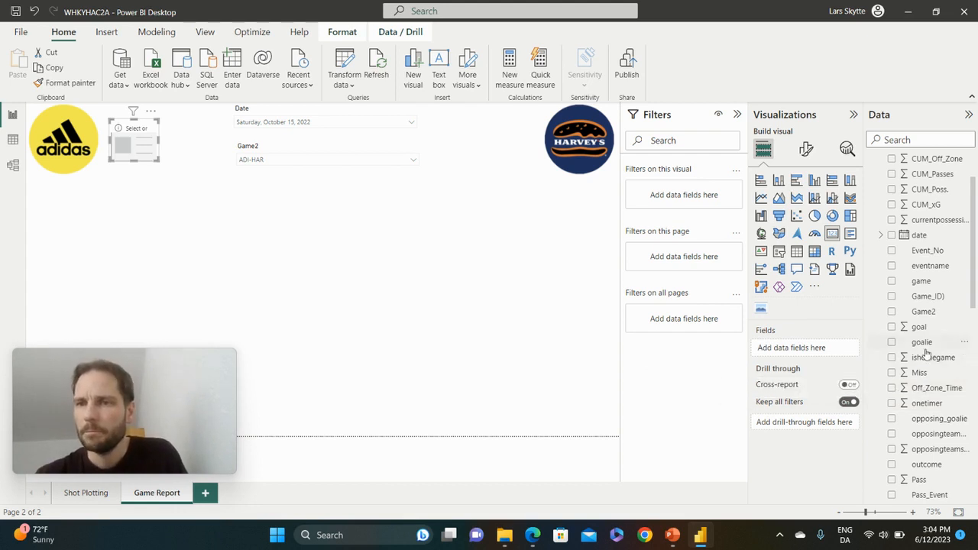
Fill the new card with xg_all_attempts from Event_Data and rename the field for this visual as xGF.
{"action": "scroll", "coordinate": [936, 304], "scroll_direction": "up", "scroll_amount": 3}
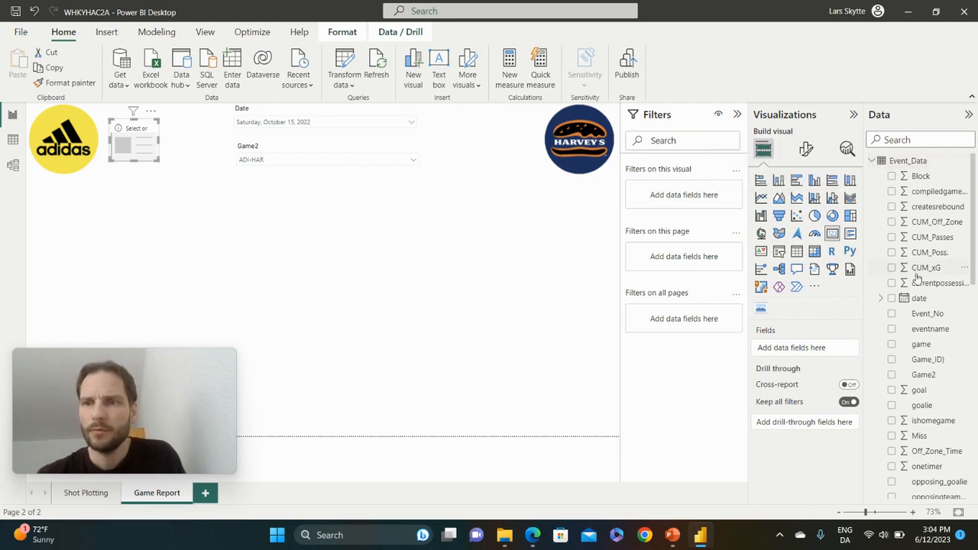
{"action": "scroll", "coordinate": [917, 278], "scroll_direction": "down", "scroll_amount": 6}
{"action": "scroll", "coordinate": [917, 279], "scroll_direction": "down", "scroll_amount": 5}
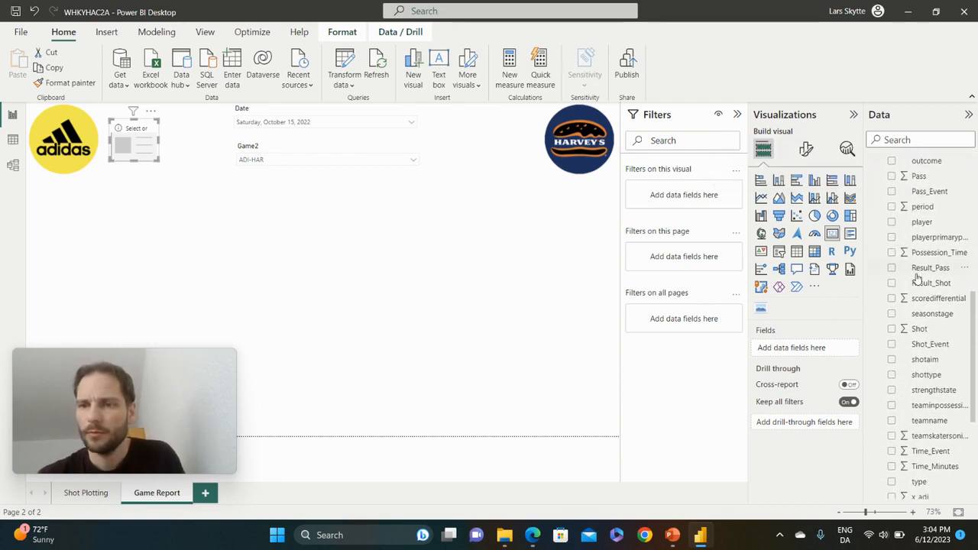
{"action": "scroll", "coordinate": [917, 278], "scroll_direction": "down", "scroll_amount": 3}
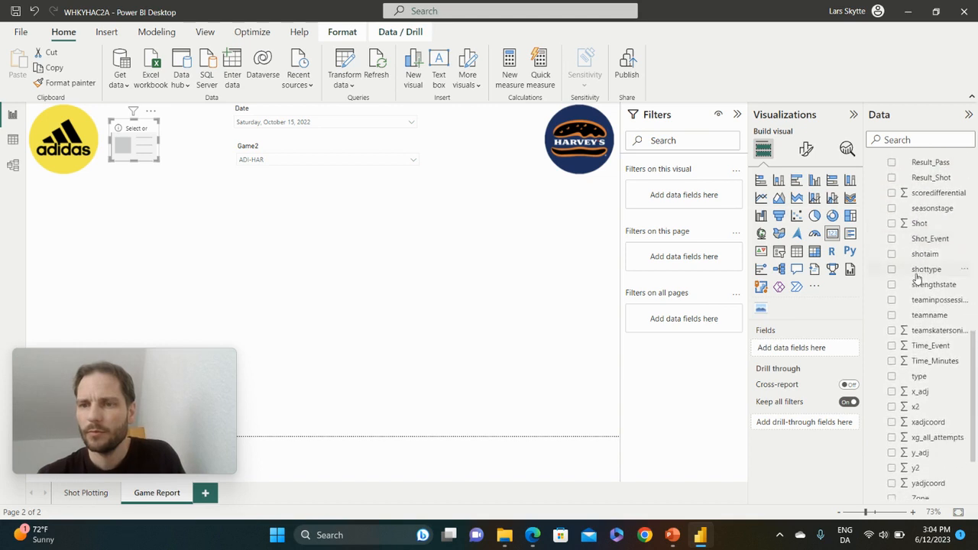
{"action": "scroll", "coordinate": [917, 279], "scroll_direction": "up", "scroll_amount": 5}
{"action": "scroll", "coordinate": [917, 279], "scroll_direction": "up", "scroll_amount": 1}
{"action": "scroll", "coordinate": [917, 279], "scroll_direction": "down", "scroll_amount": 4}
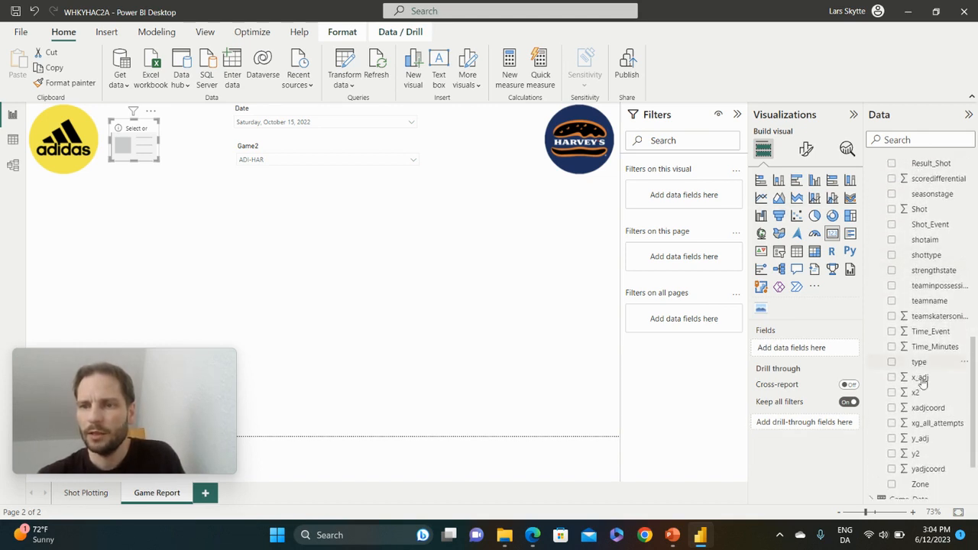
{"action": "left_click_drag", "start_coordinate": [935, 428], "coordinate": [824, 357]}
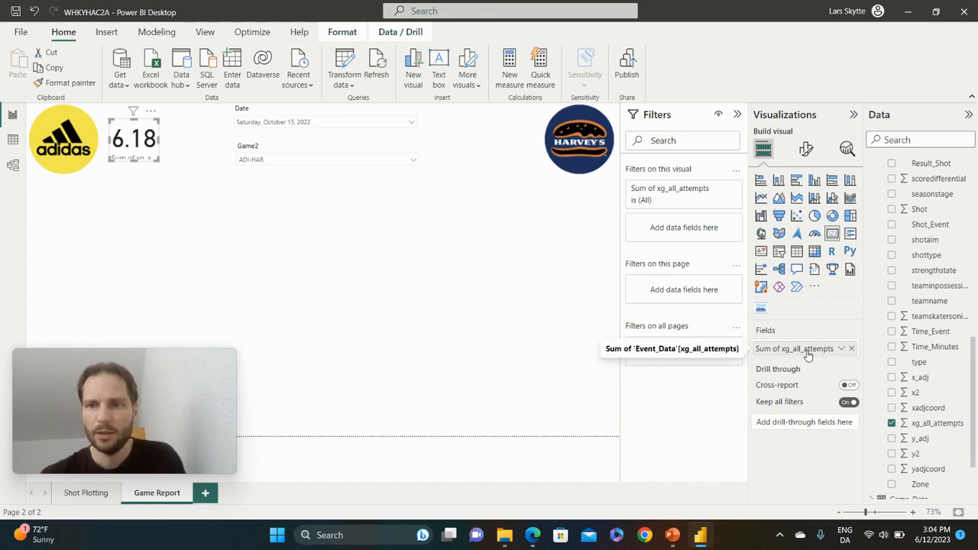
{"action": "double_click", "coordinate": [807, 352]}
{"action": "type", "text": "xGF"}
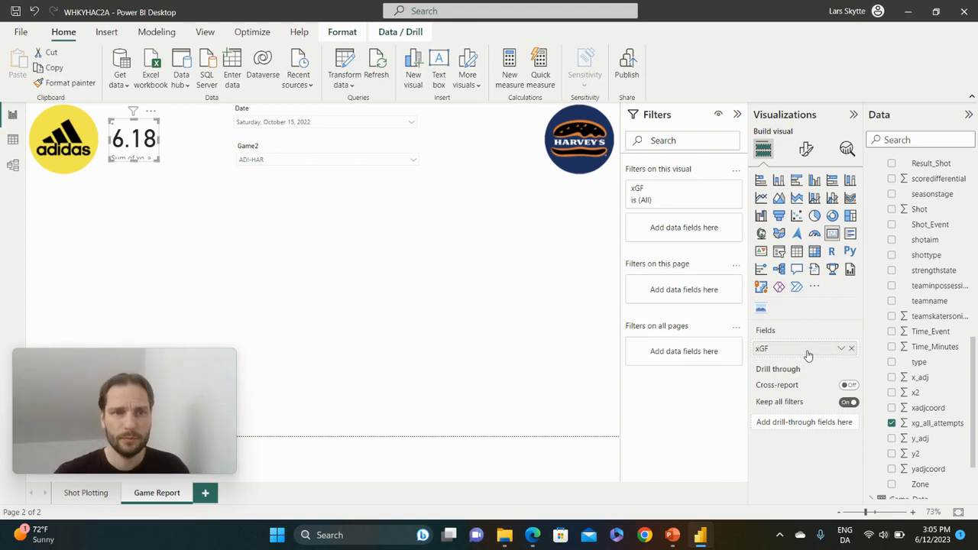
{"action": "key", "text": "Return"}
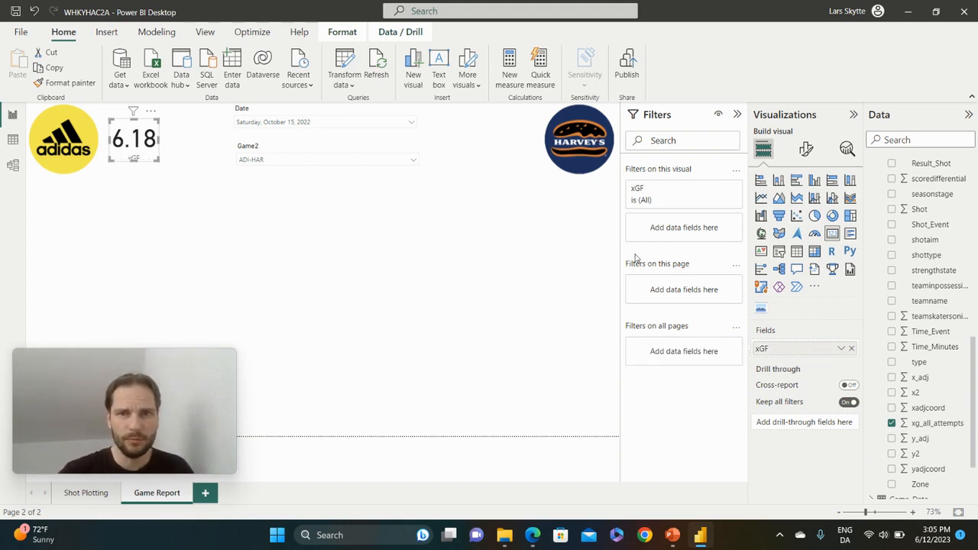
Set the xGF card's callout value font size to 30.
{"action": "left_click", "coordinate": [807, 153]}
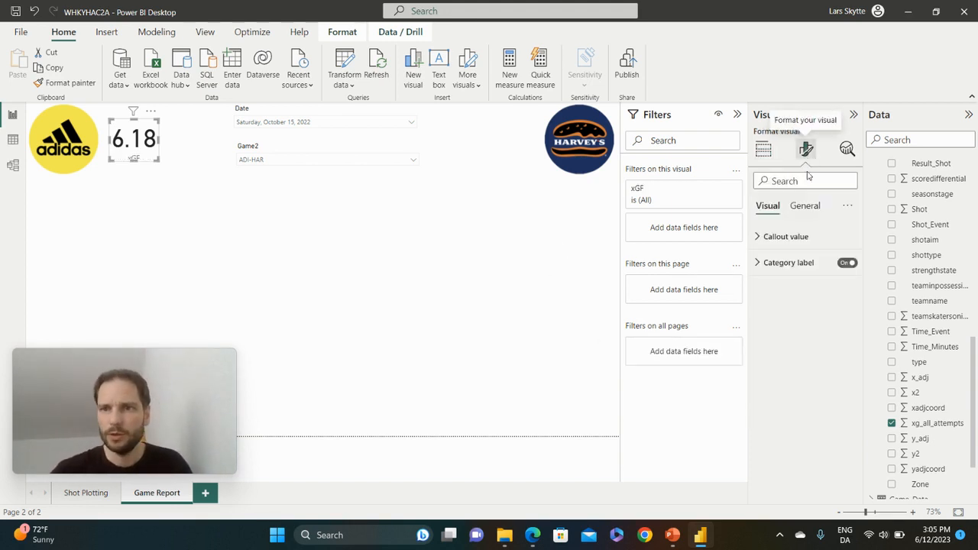
{"action": "left_click", "coordinate": [772, 241]}
{"action": "type", "text": "30"}
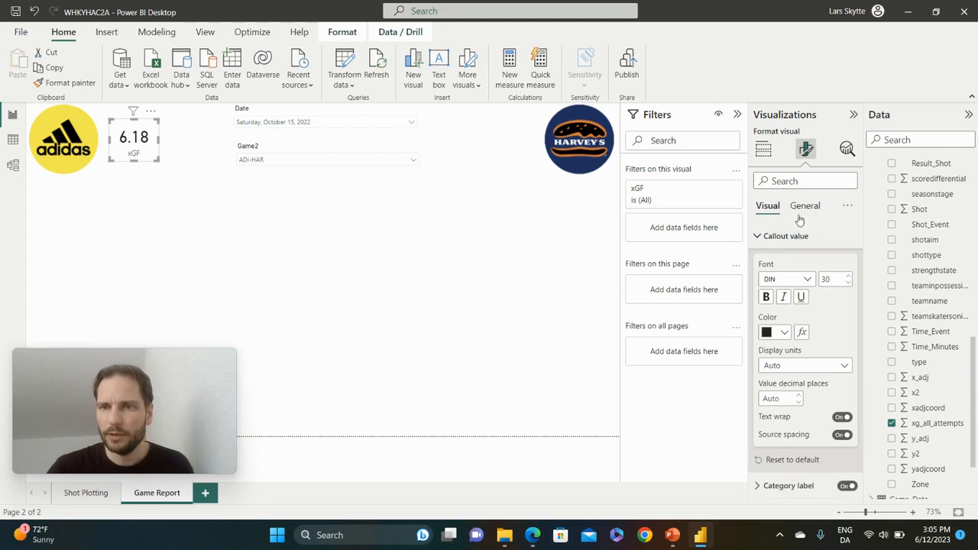
{"action": "left_click", "coordinate": [759, 237]}
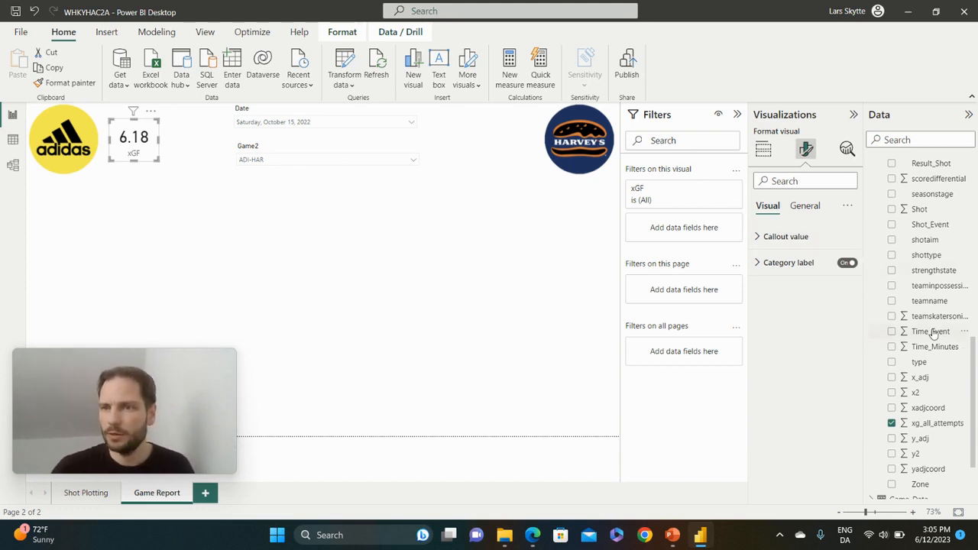
Filter the xGF card by ishomegame from Event_Data, using basic filtering with the value 0.
{"action": "scroll", "coordinate": [932, 332], "scroll_direction": "up", "scroll_amount": 1}
{"action": "scroll", "coordinate": [932, 332], "scroll_direction": "up", "scroll_amount": 4}
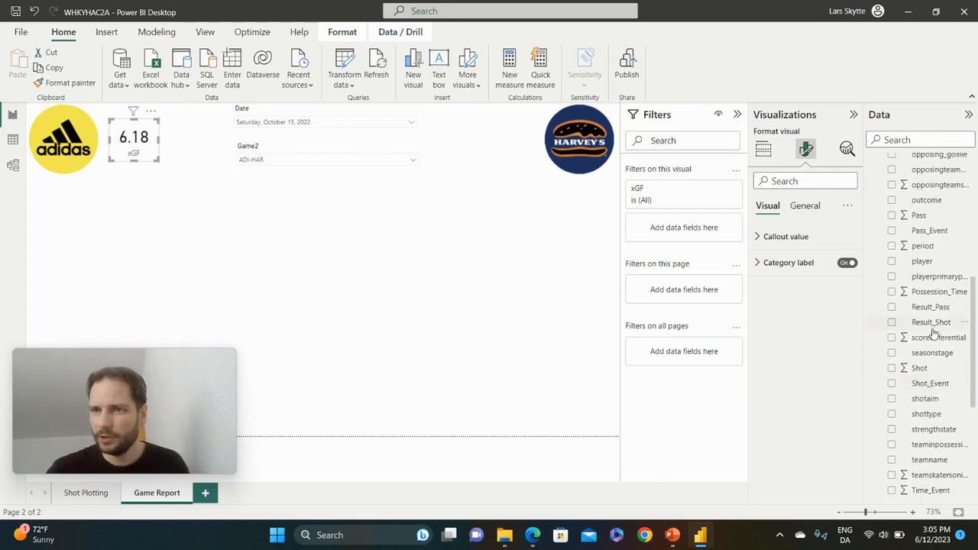
{"action": "scroll", "coordinate": [932, 333], "scroll_direction": "up", "scroll_amount": 1}
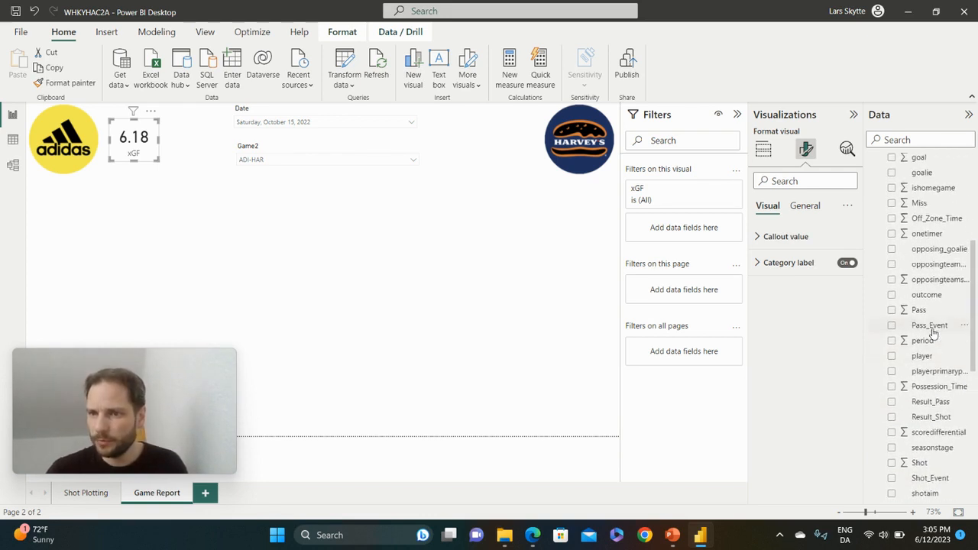
{"action": "scroll", "coordinate": [932, 321], "scroll_direction": "up", "scroll_amount": 2}
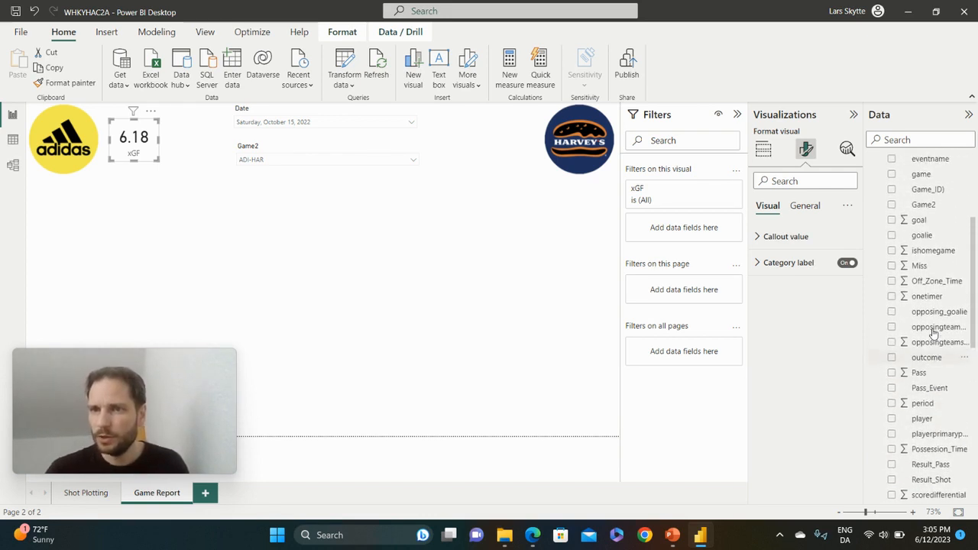
{"action": "left_click_drag", "start_coordinate": [932, 251], "coordinate": [701, 235]}
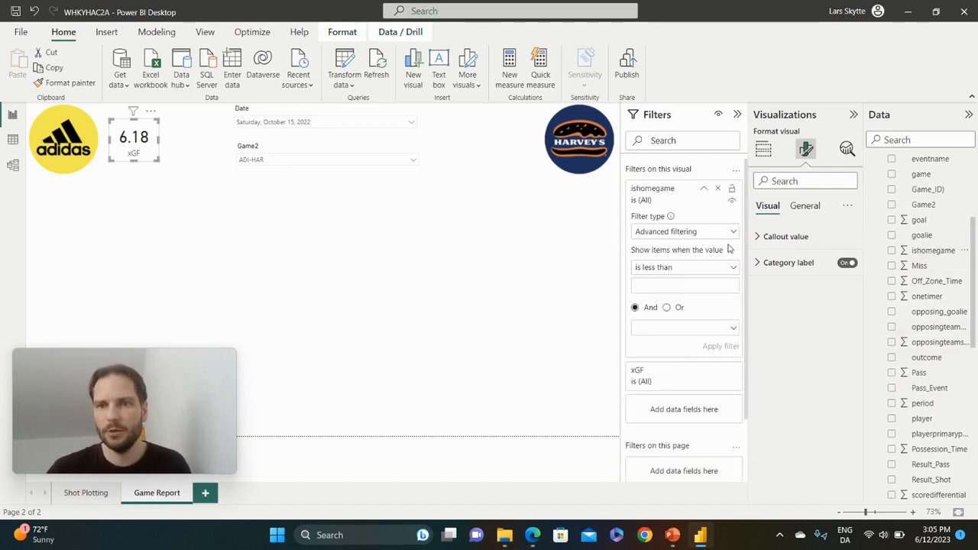
{"action": "left_click", "coordinate": [733, 233]}
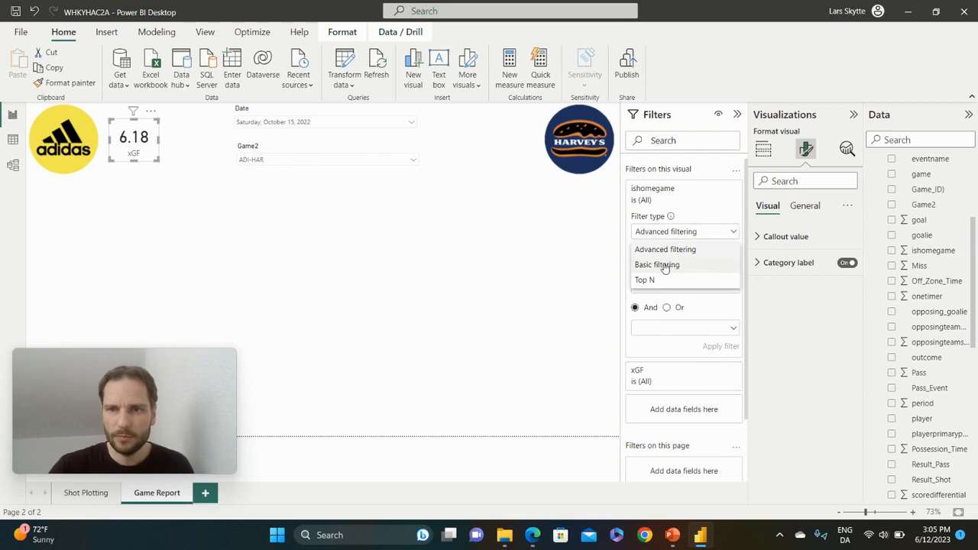
{"action": "left_click", "coordinate": [665, 264]}
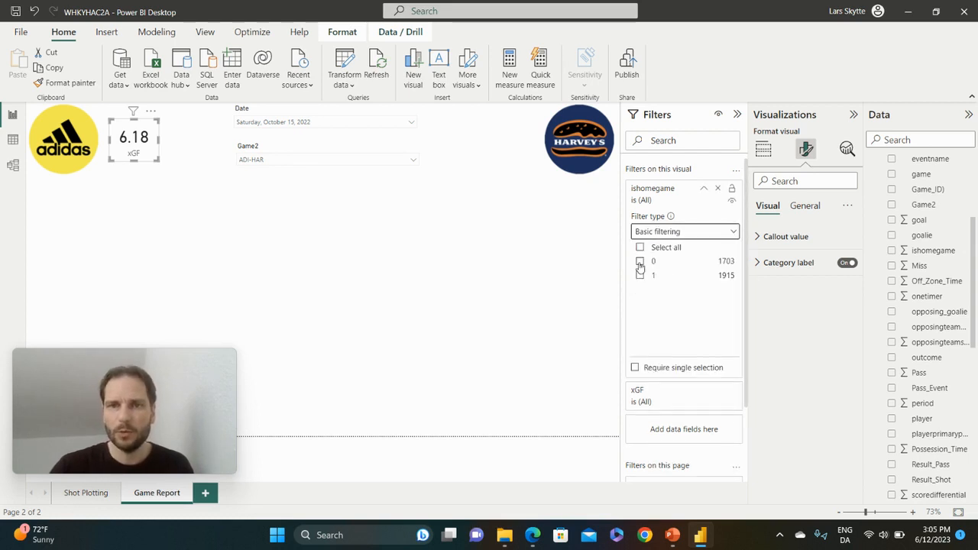
{"action": "left_click", "coordinate": [641, 262]}
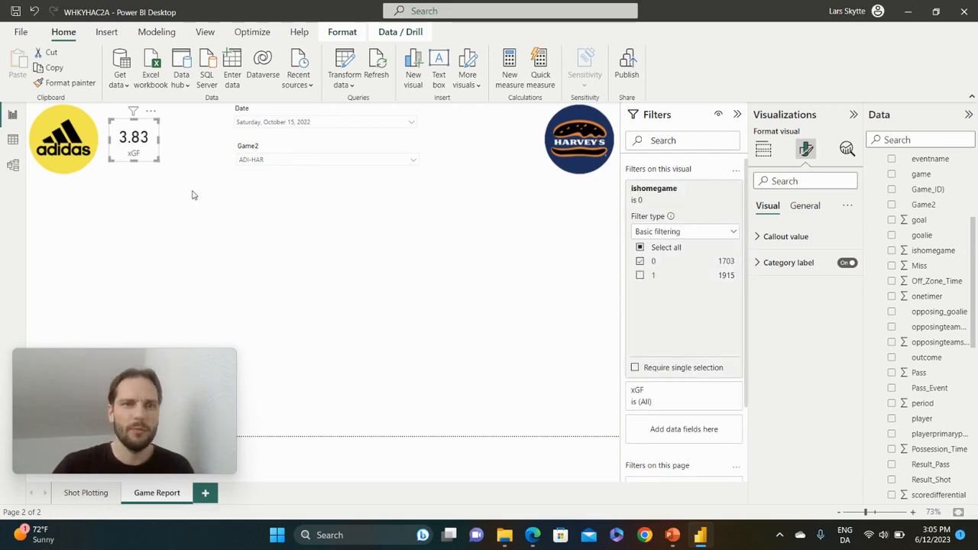
Duplicate the xGF card and place the copy directly to its right.
{"action": "key", "text": "ctrl+c"}
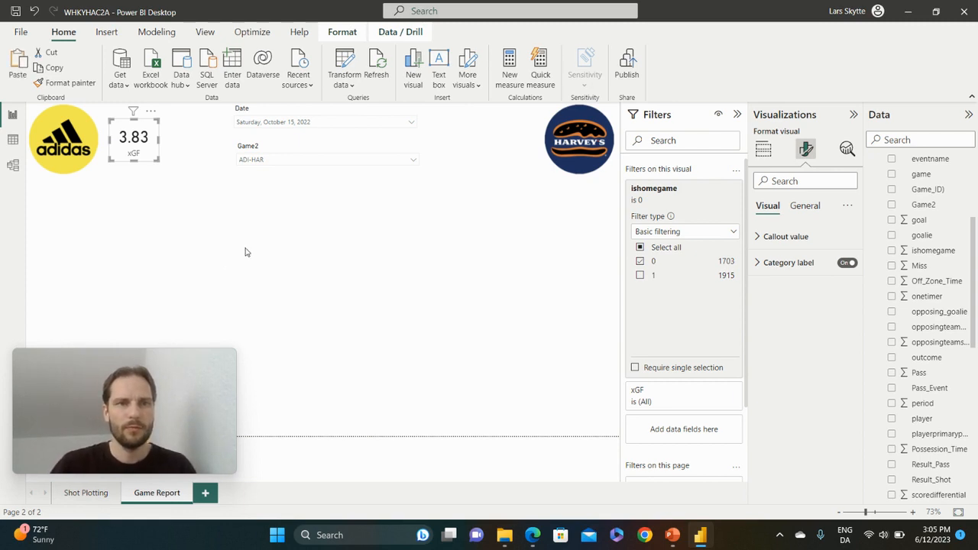
{"action": "left_click", "coordinate": [244, 252]}
{"action": "key", "text": "ctrl+v"}
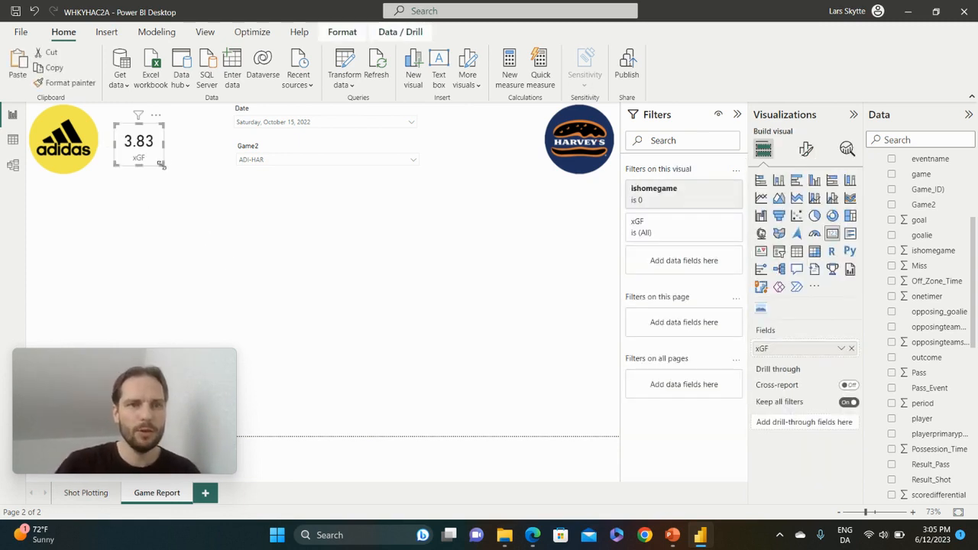
{"action": "left_click_drag", "start_coordinate": [153, 134], "coordinate": [203, 130]}
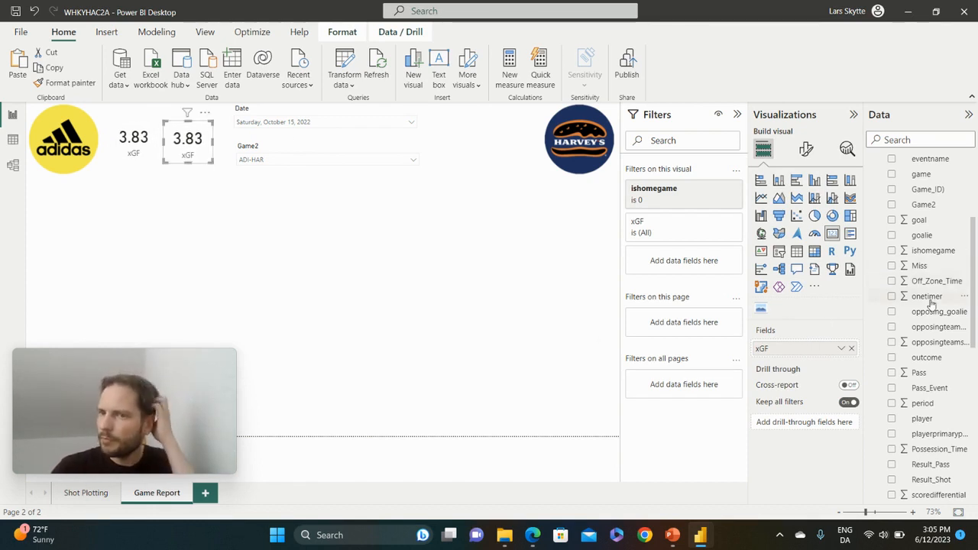
Replace the copied card's field with goal from Event_Data and rename it as Goals.
{"action": "scroll", "coordinate": [932, 304], "scroll_direction": "down", "scroll_amount": 1}
{"action": "scroll", "coordinate": [933, 304], "scroll_direction": "up", "scroll_amount": 1}
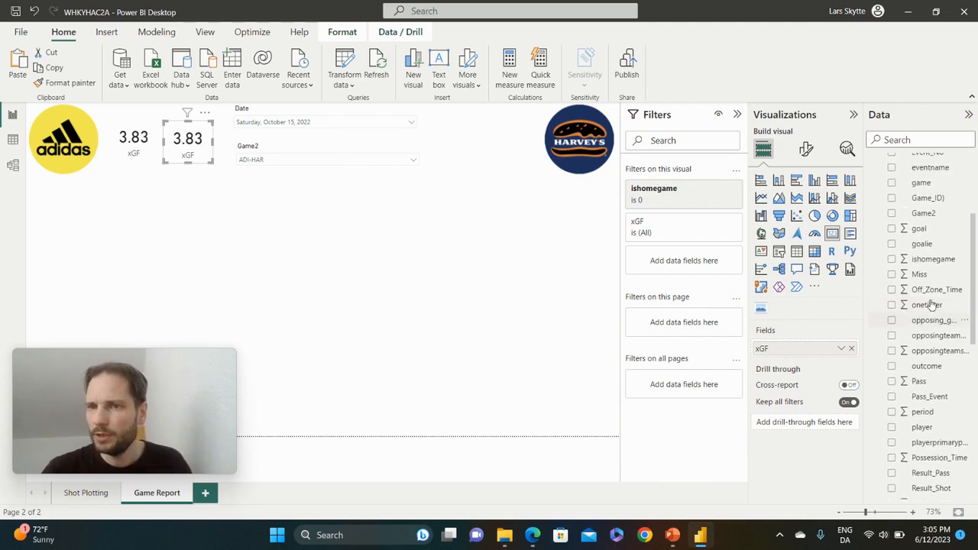
{"action": "right_click", "coordinate": [942, 232]}
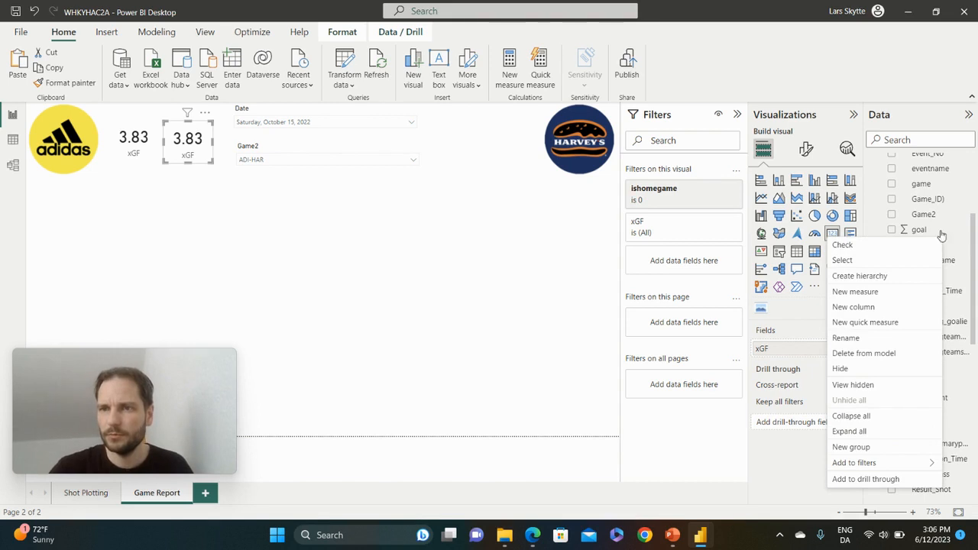
{"action": "left_click", "coordinate": [942, 232]}
{"action": "left_click_drag", "start_coordinate": [940, 230], "coordinate": [819, 349]}
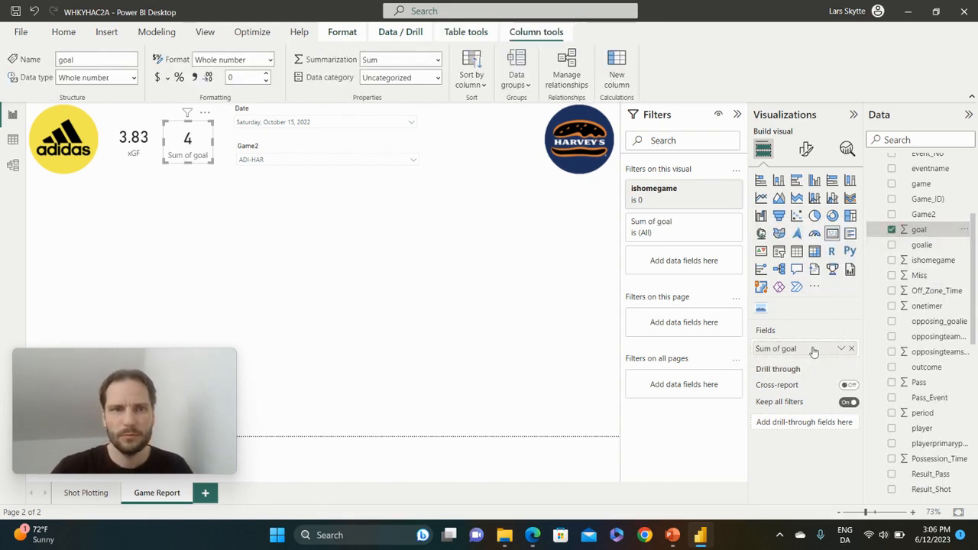
{"action": "double_click", "coordinate": [814, 350]}
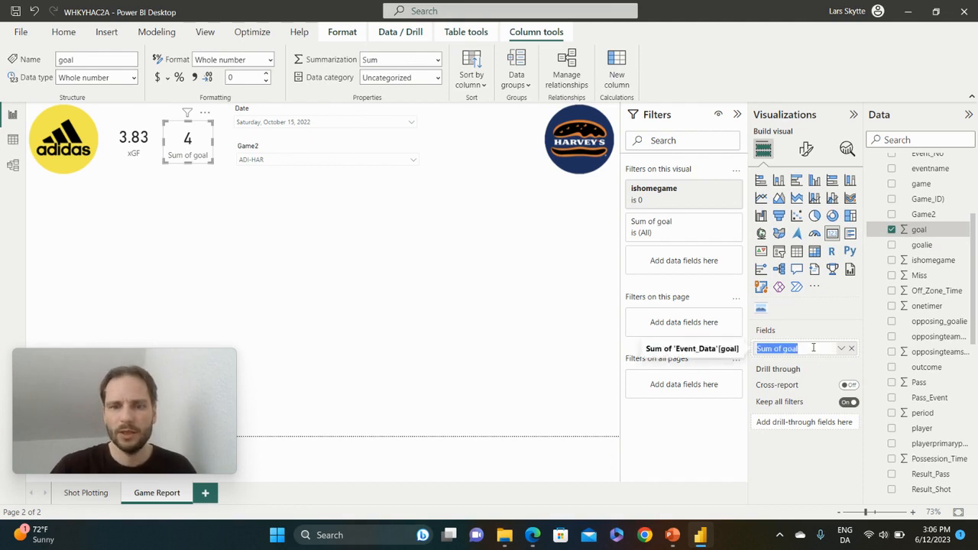
{"action": "type", "text": "G"}
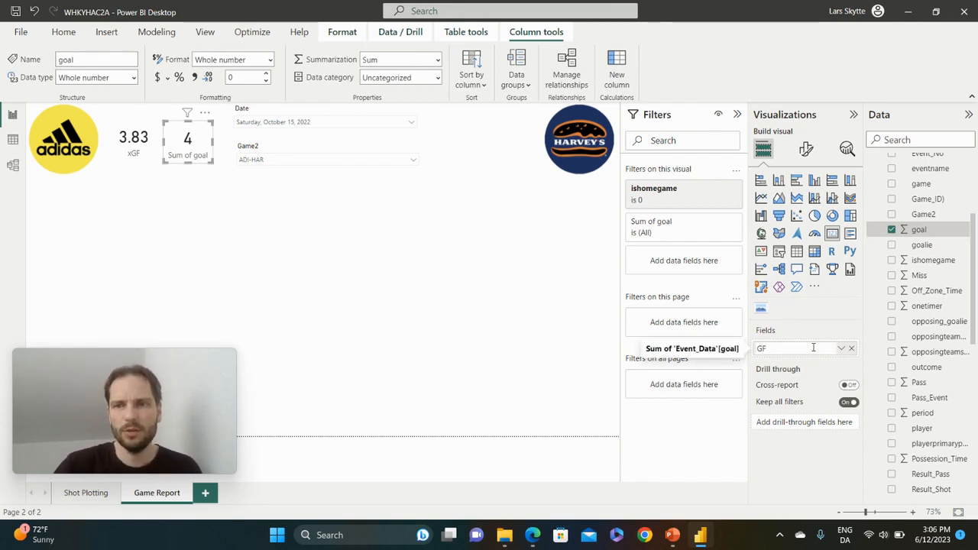
{"action": "type", "text": "oals"}
{"action": "key", "text": "Return"}
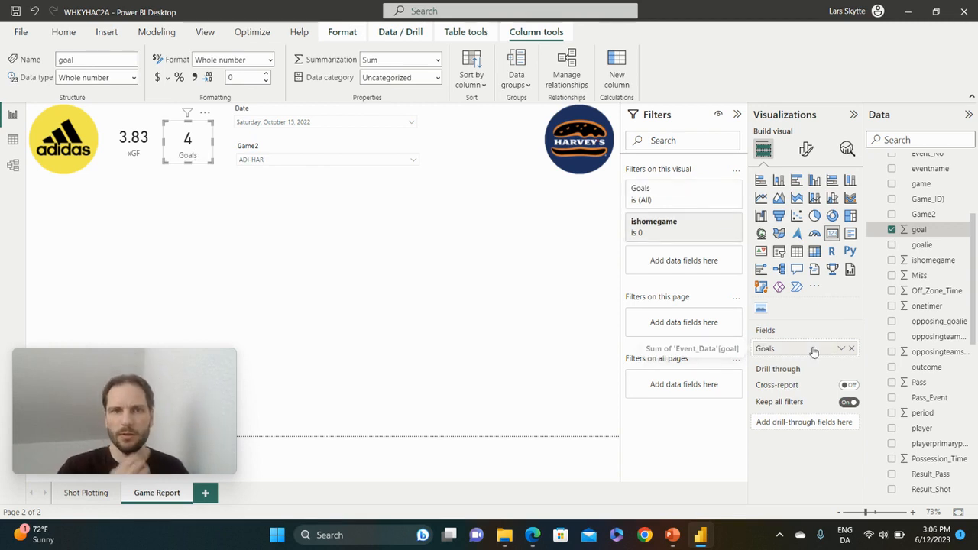
{"action": "left_click", "coordinate": [410, 283]}
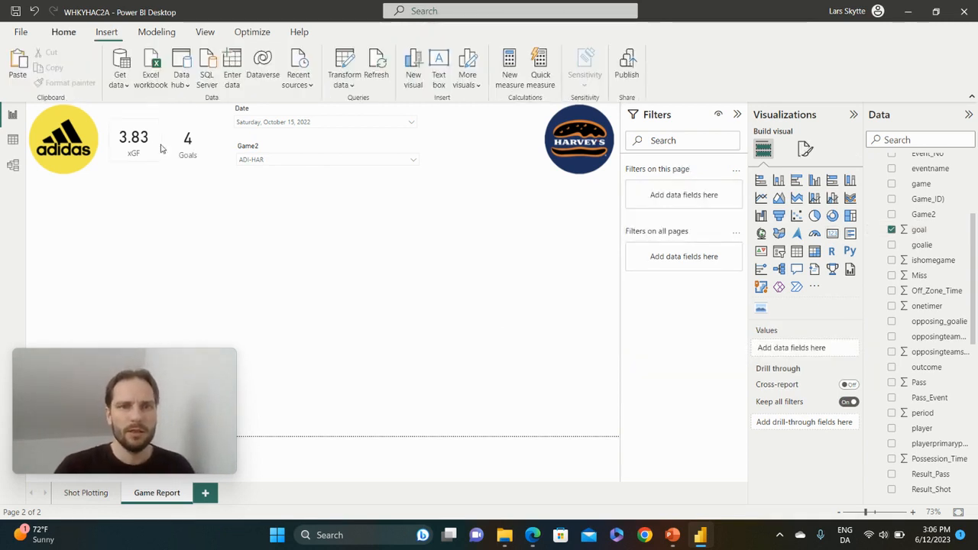
Duplicate the Goals card and place the copy between the slicers and the Harvey's logo.
{"action": "left_click", "coordinate": [203, 145]}
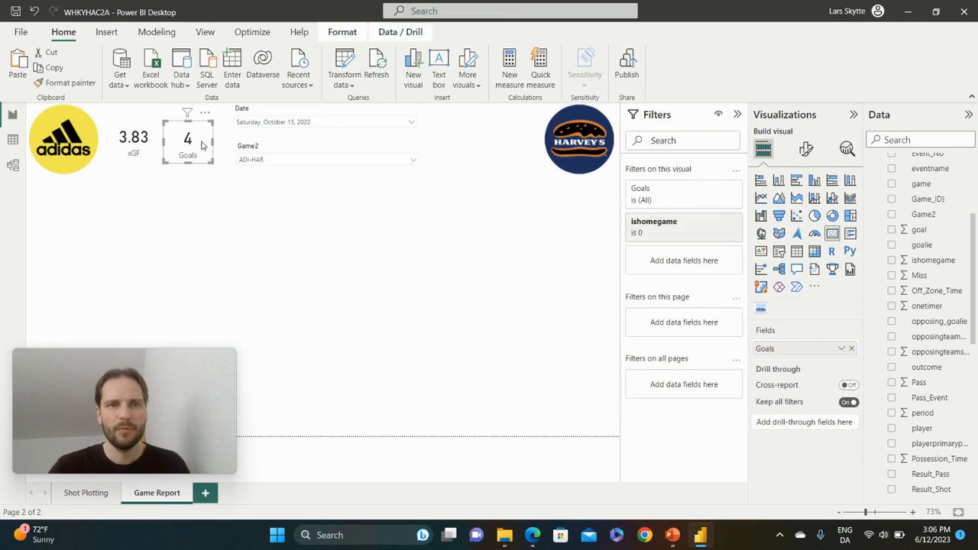
{"action": "left_click", "coordinate": [282, 217]}
{"action": "key", "text": "ctrl+v"}
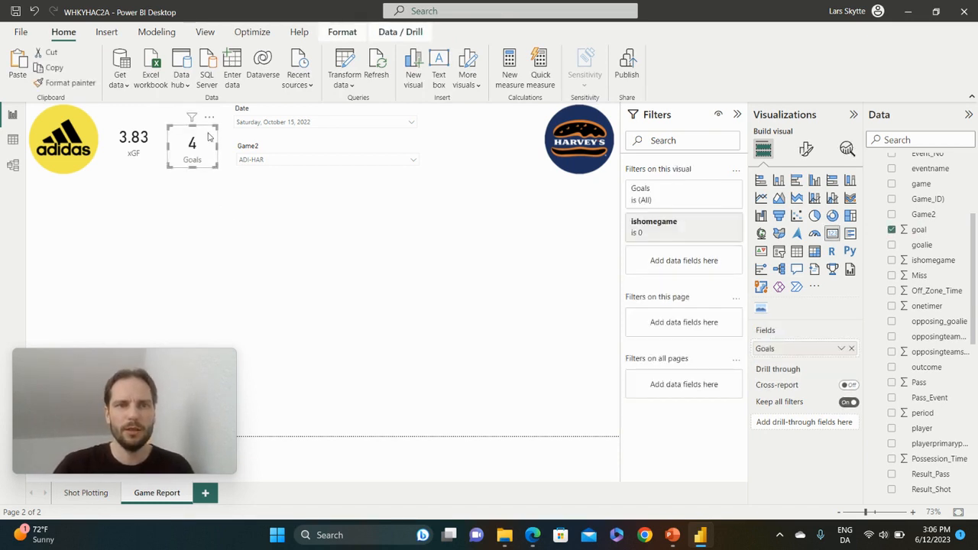
{"action": "left_click_drag", "start_coordinate": [396, 151], "coordinate": [470, 133]}
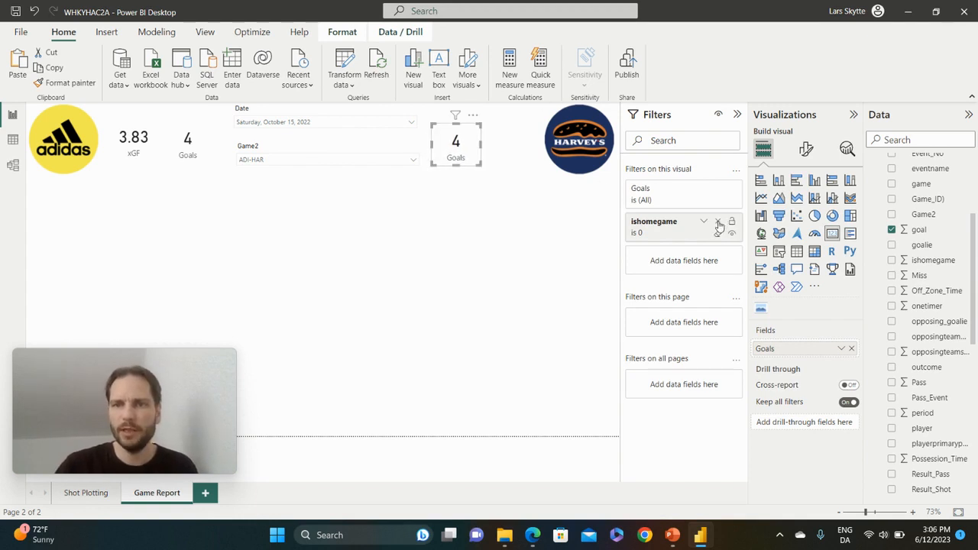
Set the ishomegame filter of the Goals card beside the Harvey's logo to 1 instead of 0.
{"action": "left_click", "coordinate": [704, 222]}
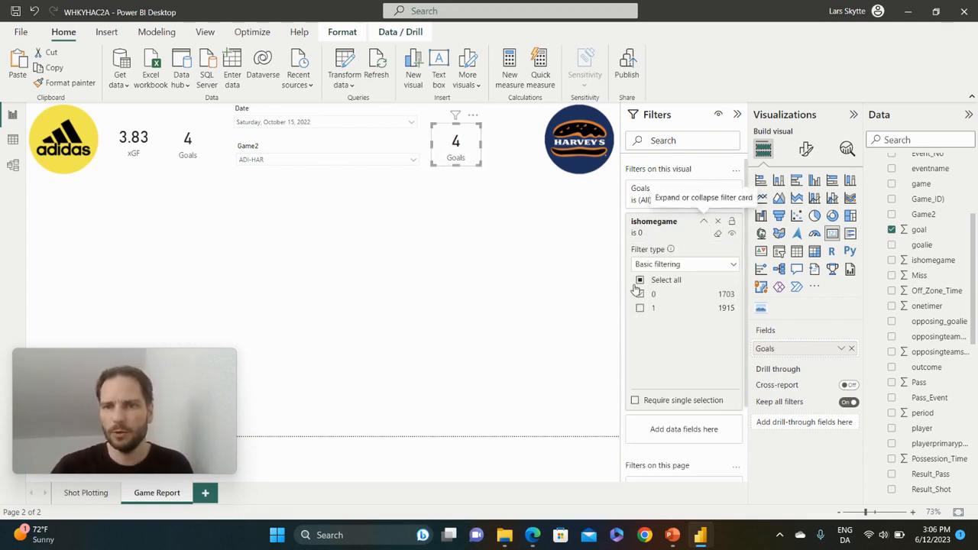
{"action": "left_click", "coordinate": [640, 296]}
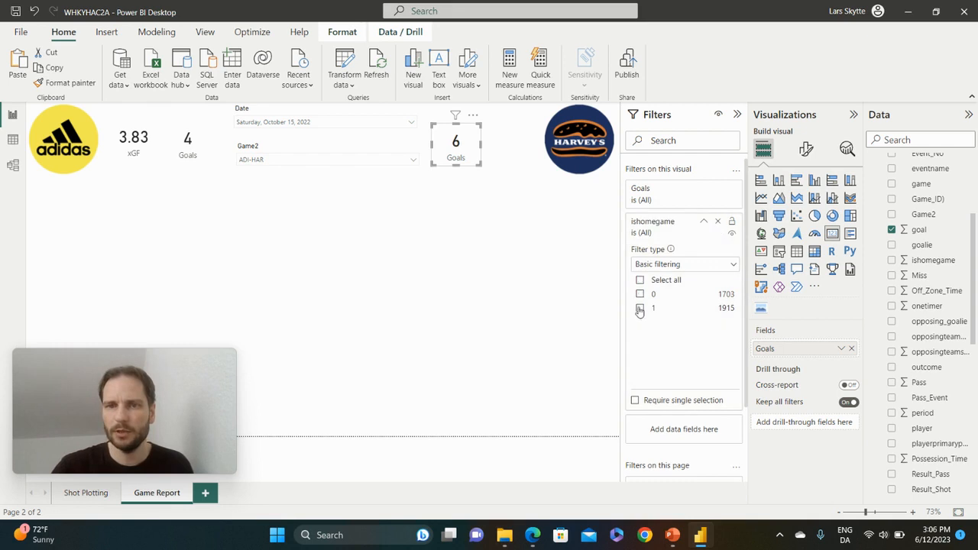
{"action": "left_click", "coordinate": [640, 309]}
{"action": "left_click", "coordinate": [383, 238]}
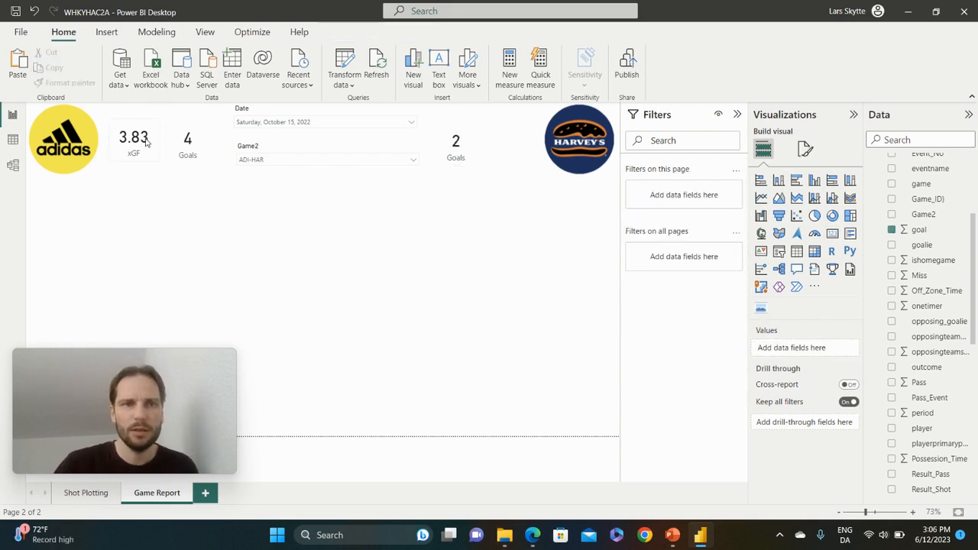
Duplicate the xGF card and place the copy between the second Goals card and the Harvey's logo.
{"action": "left_click", "coordinate": [151, 143]}
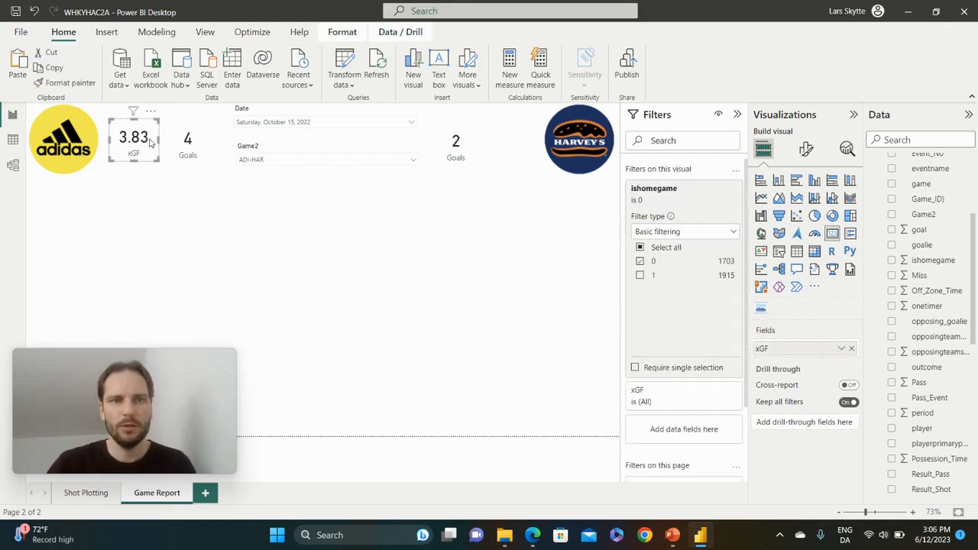
{"action": "key", "text": "ctrl+c"}
{"action": "key", "text": "ctrl+v"}
{"action": "left_click_drag", "start_coordinate": [150, 143], "coordinate": [528, 142]}
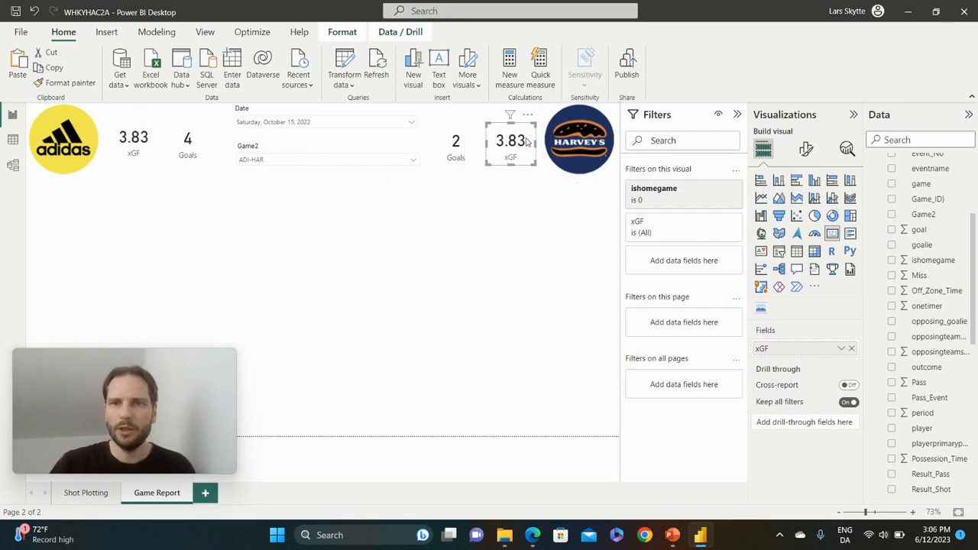
Switch the ishomegame filter of the copied xGF card to the value 1 only.
{"action": "left_click", "coordinate": [704, 189]}
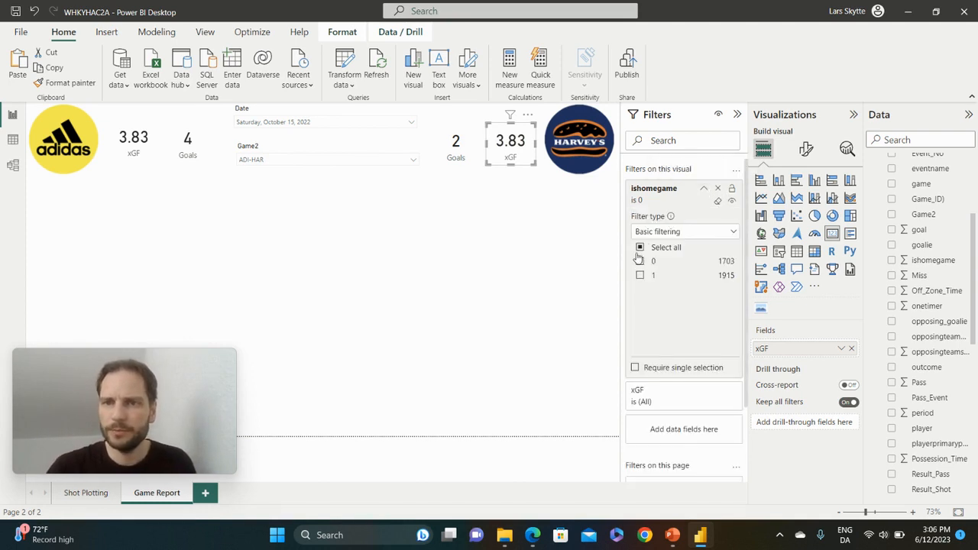
{"action": "left_click", "coordinate": [640, 262]}
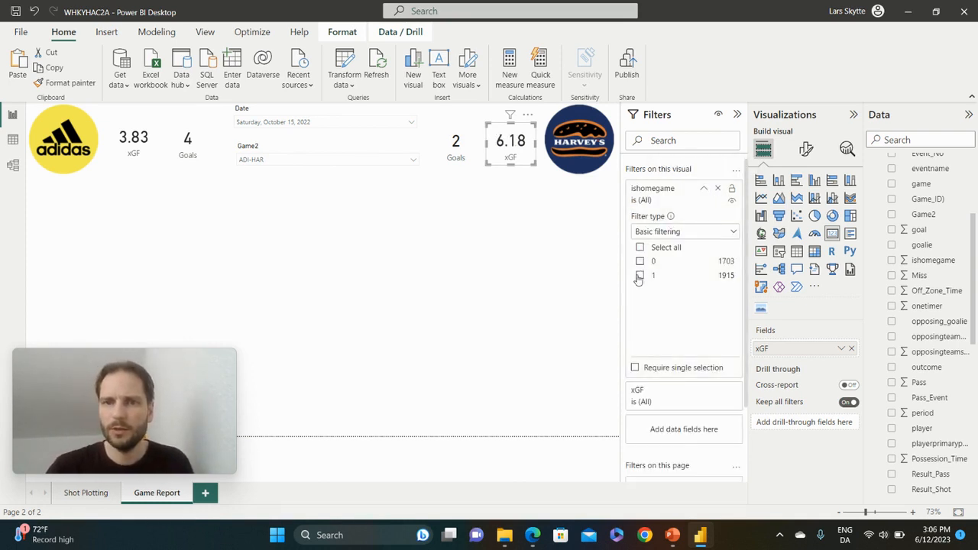
{"action": "left_click", "coordinate": [639, 276]}
{"action": "left_click", "coordinate": [391, 263]}
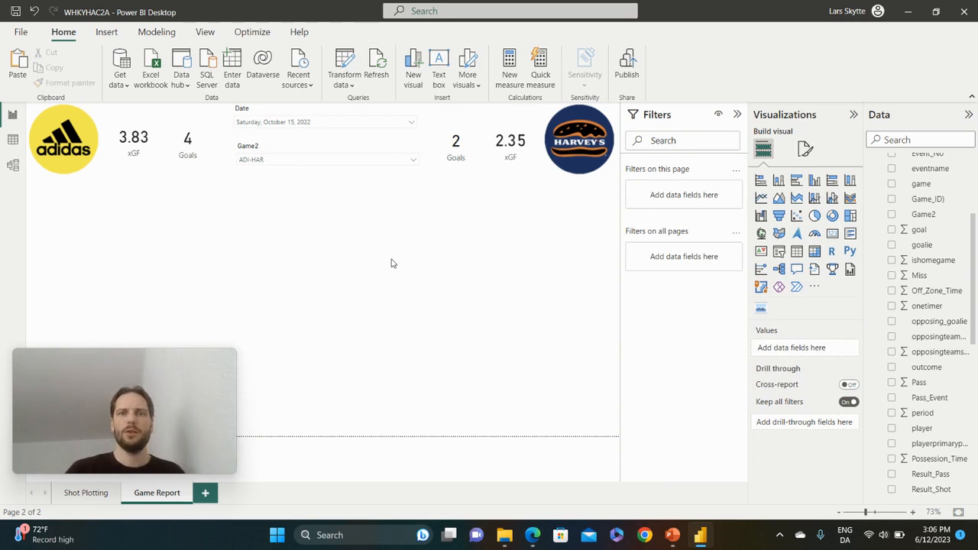
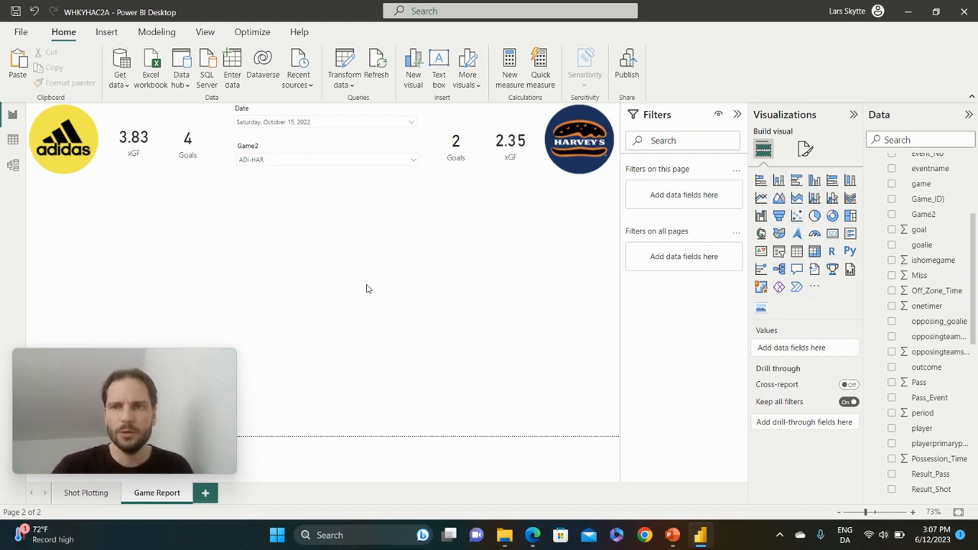
Insert a scatter chart, place it centred below the slicers and make it slightly smaller.
{"action": "left_click", "coordinate": [797, 216]}
{"action": "left_click_drag", "start_coordinate": [104, 278], "coordinate": [315, 346]}
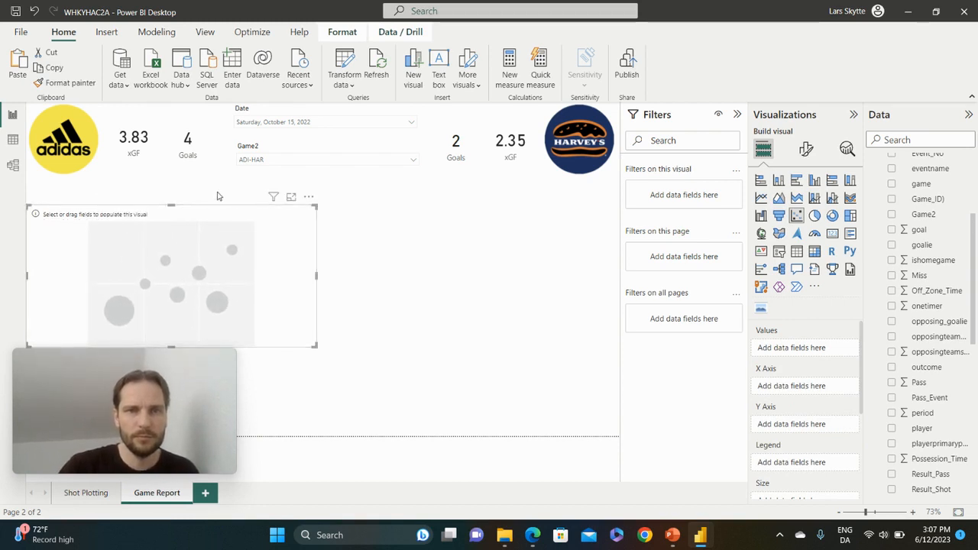
{"action": "left_click_drag", "start_coordinate": [218, 210], "coordinate": [386, 198]}
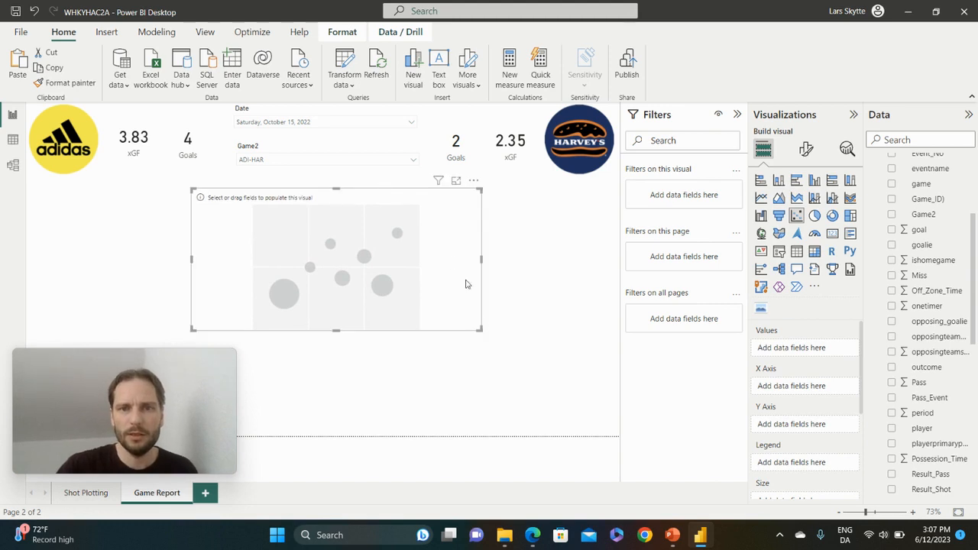
{"action": "left_click_drag", "start_coordinate": [481, 329], "coordinate": [455, 326]}
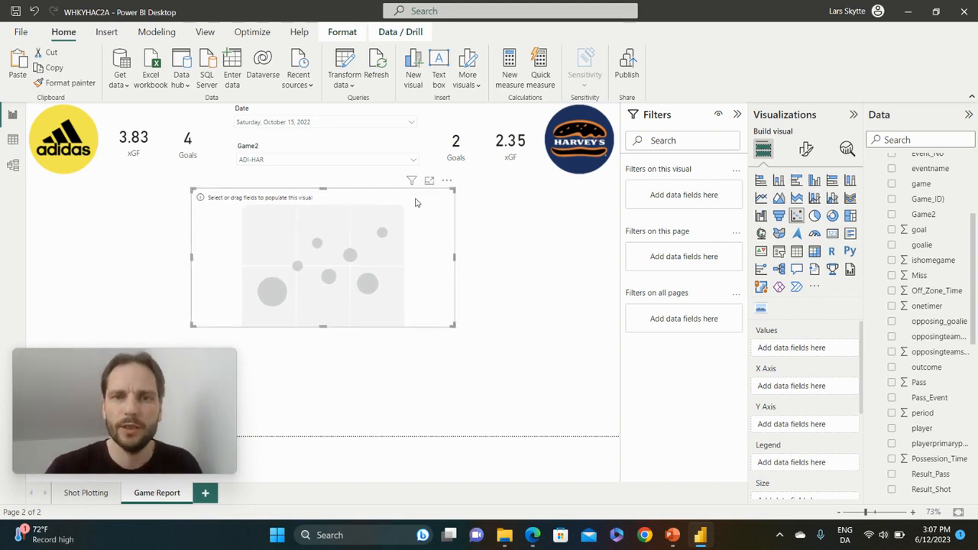
{"action": "left_click_drag", "start_coordinate": [418, 202], "coordinate": [427, 203]}
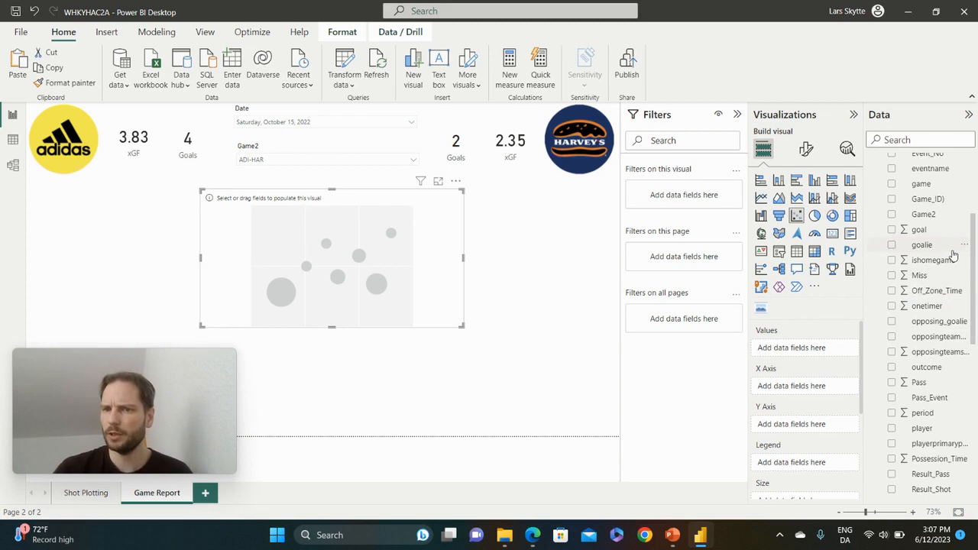
Assign x_adj and y_adj from Event_Data to the scatter chart's X and Y axes and inspect the plotted point.
{"action": "scroll", "coordinate": [951, 267], "scroll_direction": "down", "scroll_amount": 3}
{"action": "scroll", "coordinate": [954, 254], "scroll_direction": "down", "scroll_amount": 8}
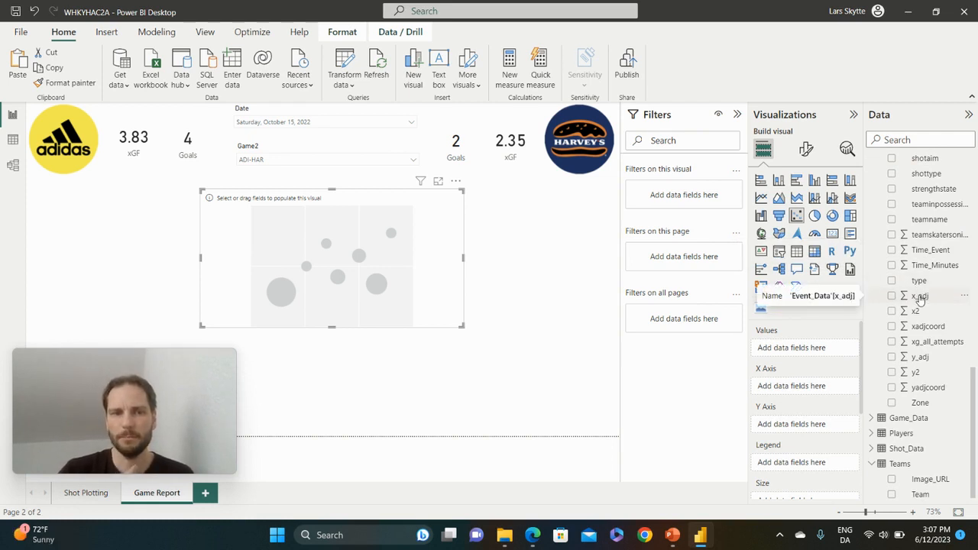
{"action": "left_click_drag", "start_coordinate": [920, 298], "coordinate": [798, 388]}
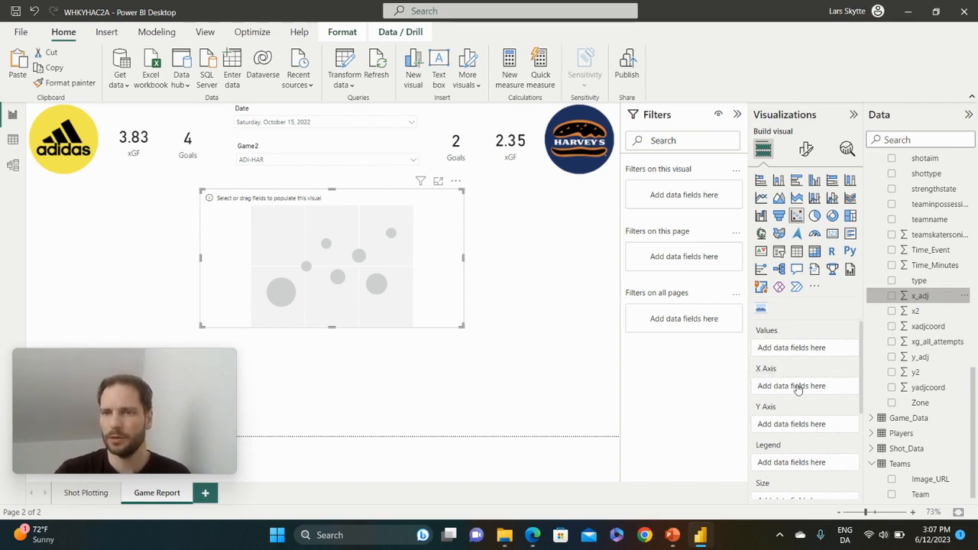
{"action": "left_click_drag", "start_coordinate": [926, 356], "coordinate": [818, 432]}
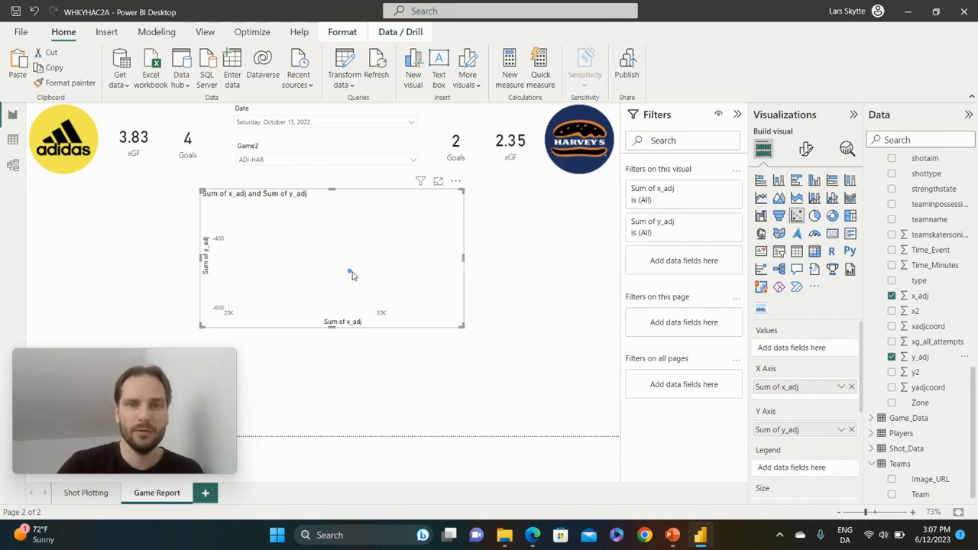
{"action": "mouse_move", "coordinate": [350, 275]}
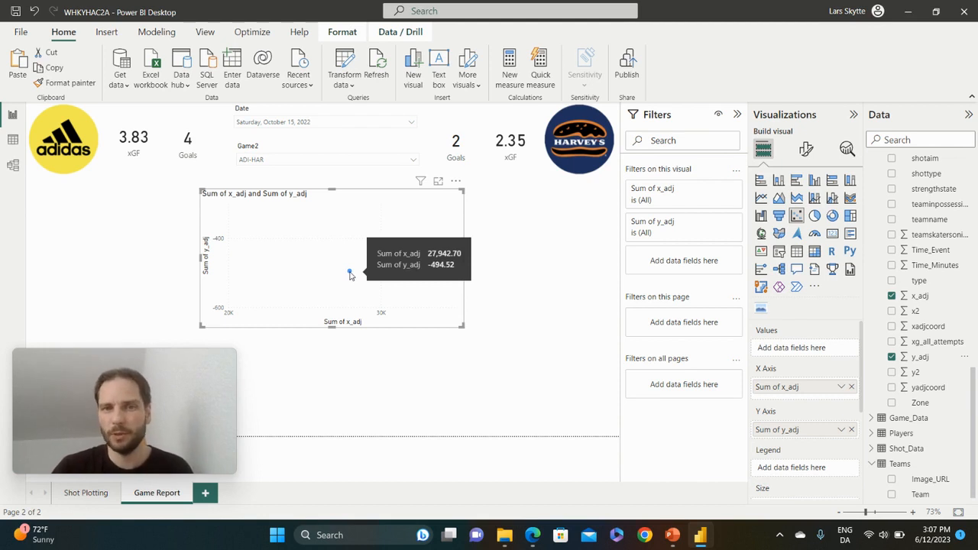
Remove the Event_Data fields x_adj and y_adj from the scatter chart.
{"action": "scroll", "coordinate": [914, 345], "scroll_direction": "up", "scroll_amount": 2}
{"action": "scroll", "coordinate": [915, 345], "scroll_direction": "up", "scroll_amount": 3}
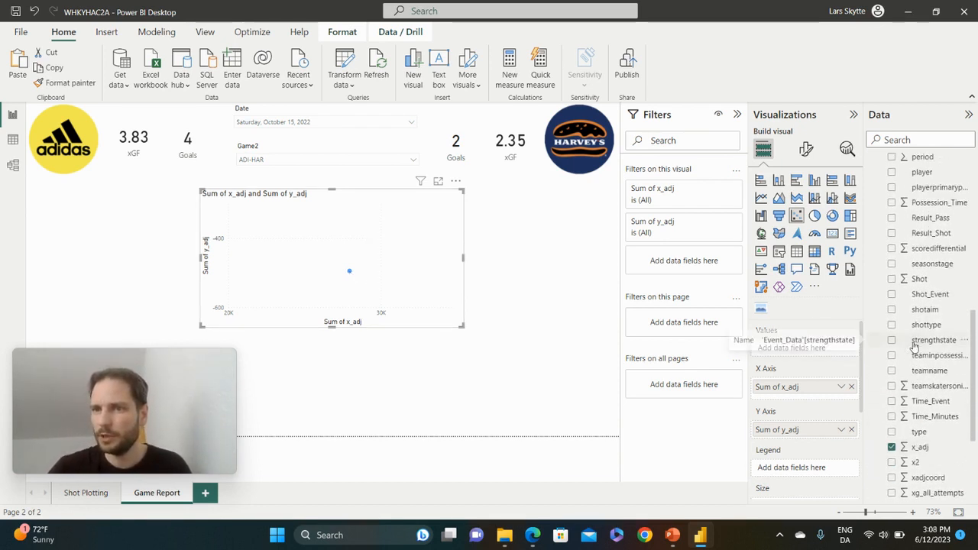
{"action": "scroll", "coordinate": [915, 346], "scroll_direction": "up", "scroll_amount": 1}
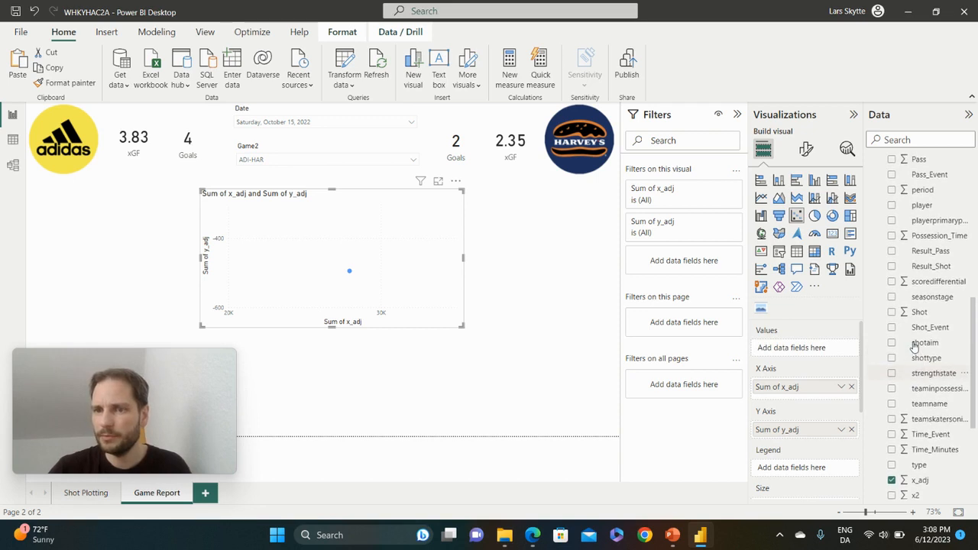
{"action": "scroll", "coordinate": [914, 345], "scroll_direction": "down", "scroll_amount": 3}
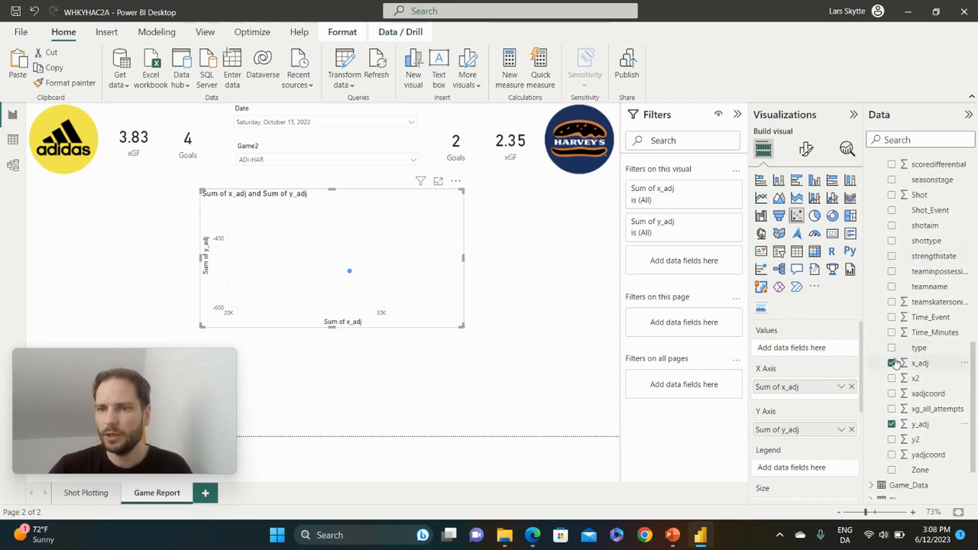
{"action": "left_click", "coordinate": [892, 363]}
{"action": "left_click", "coordinate": [893, 425]}
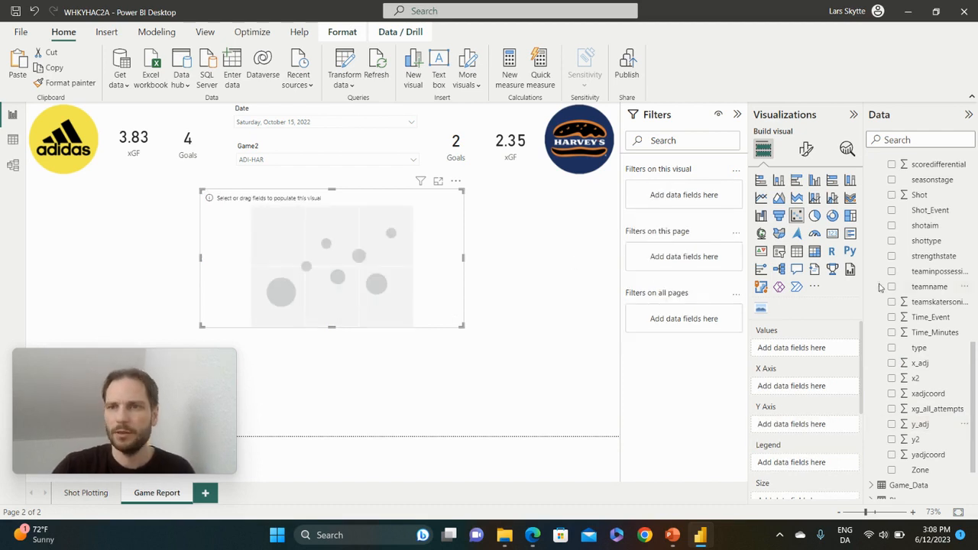
Collapse Event_Data and assign x_adj and y_adj from Shot_Data to the scatter chart's X and Y axes.
{"action": "scroll", "coordinate": [941, 271], "scroll_direction": "up", "scroll_amount": 10}
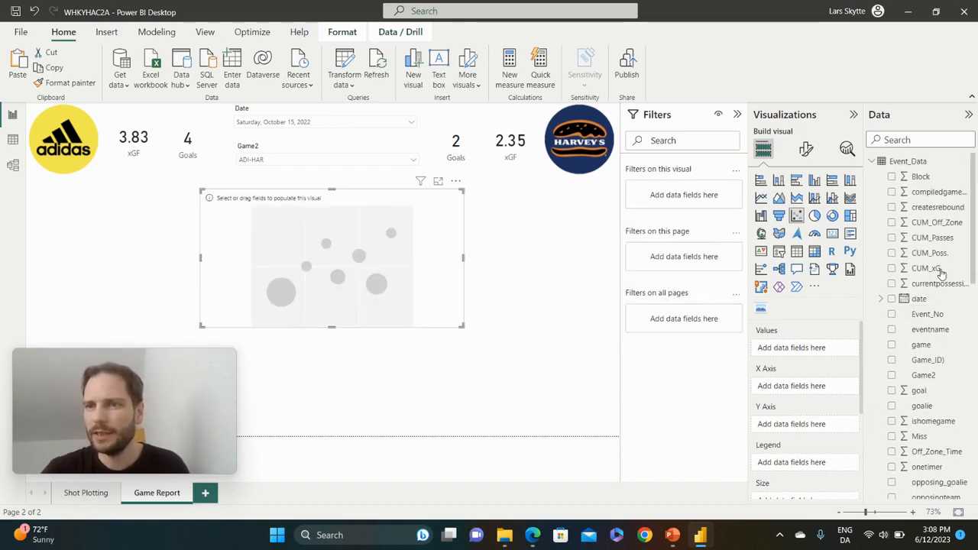
{"action": "left_click", "coordinate": [872, 162]}
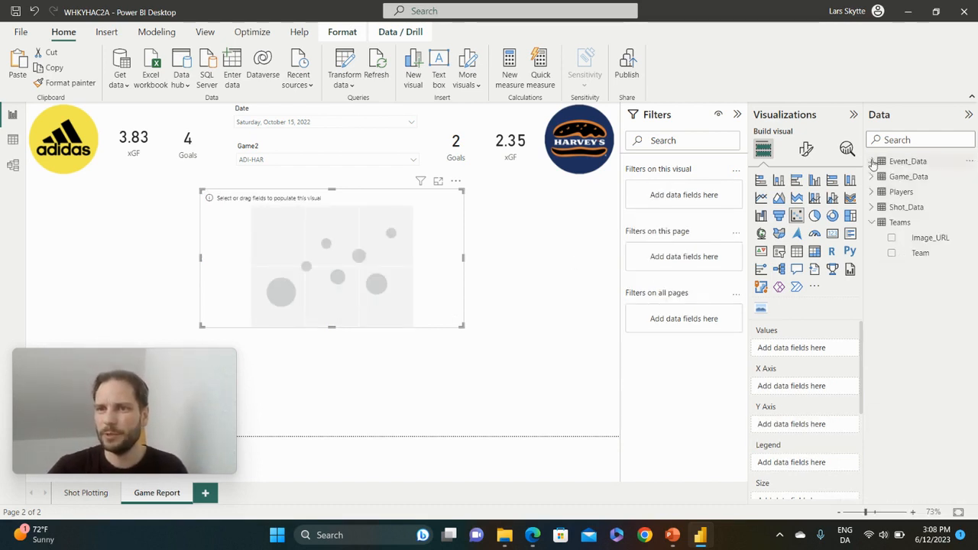
{"action": "left_click", "coordinate": [874, 208]}
{"action": "scroll", "coordinate": [946, 374], "scroll_direction": "down", "scroll_amount": 2}
{"action": "scroll", "coordinate": [946, 373], "scroll_direction": "down", "scroll_amount": 5}
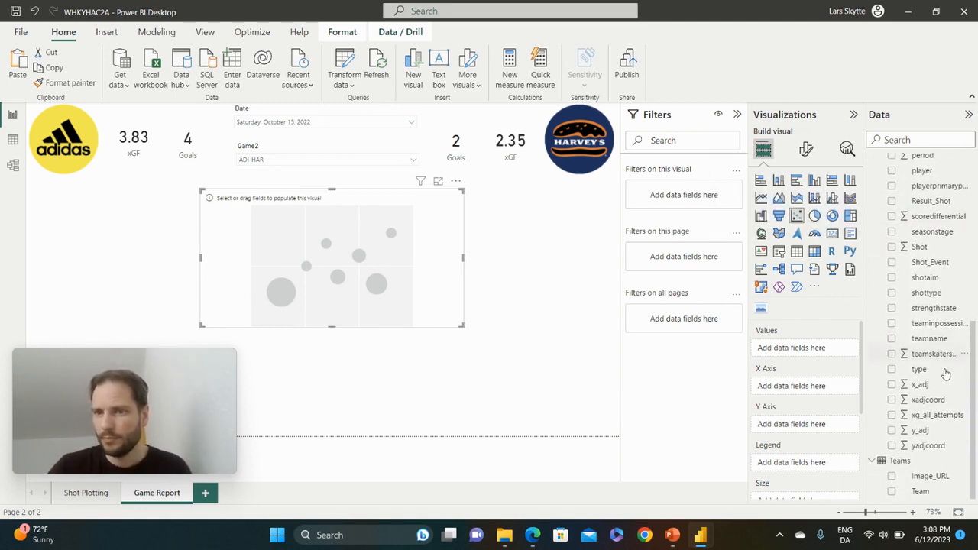
{"action": "left_click_drag", "start_coordinate": [938, 385], "coordinate": [828, 394]}
{"action": "left_click_drag", "start_coordinate": [922, 430], "coordinate": [820, 430]}
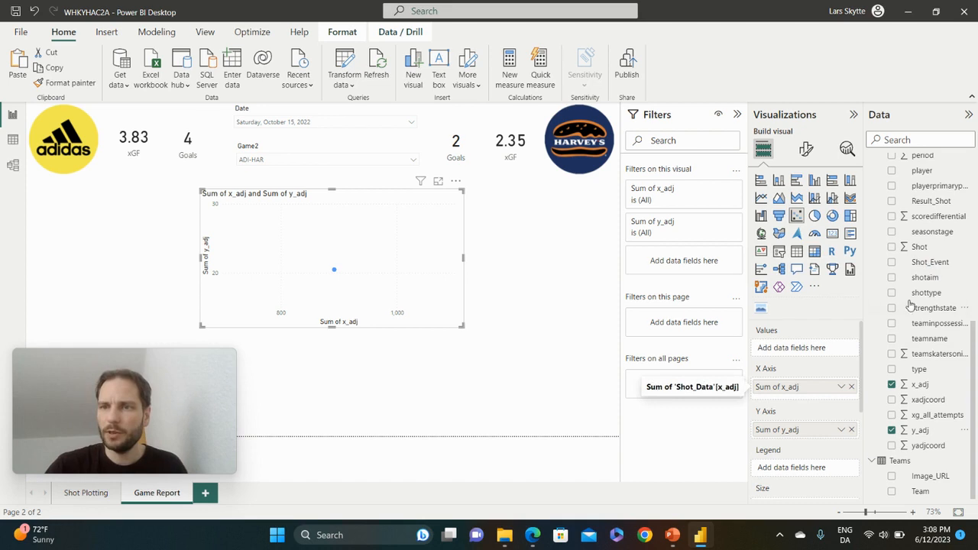
Add Event_No from Shot_Data as the scatter chart's values and teamname as its legend.
{"action": "scroll", "coordinate": [948, 279], "scroll_direction": "up", "scroll_amount": 3}
{"action": "scroll", "coordinate": [949, 267], "scroll_direction": "up", "scroll_amount": 4}
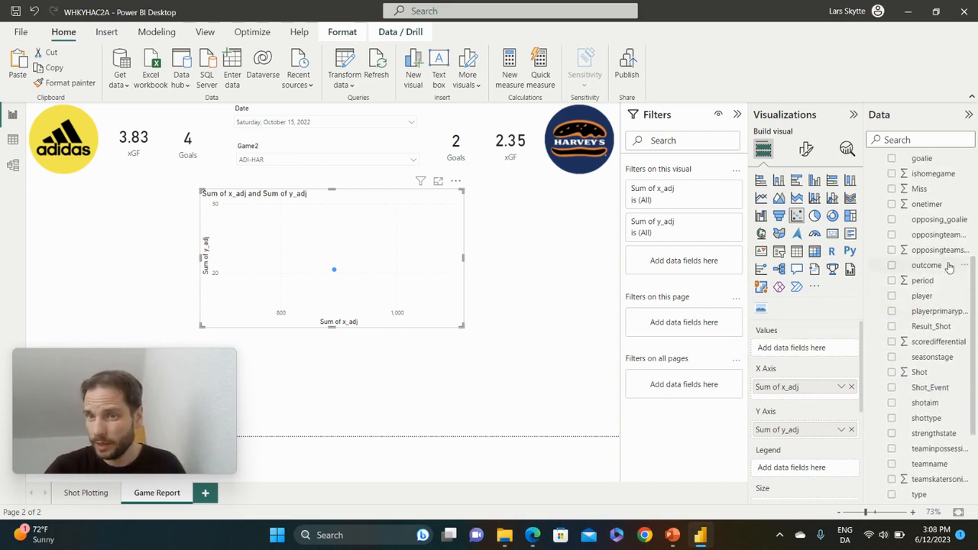
{"action": "scroll", "coordinate": [948, 264], "scroll_direction": "up", "scroll_amount": 1}
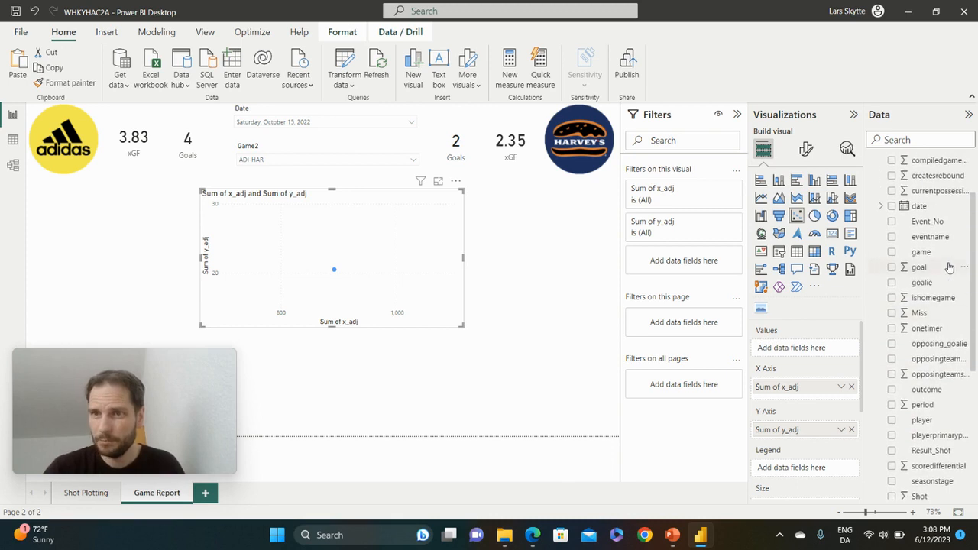
{"action": "left_click_drag", "start_coordinate": [940, 227], "coordinate": [819, 353]}
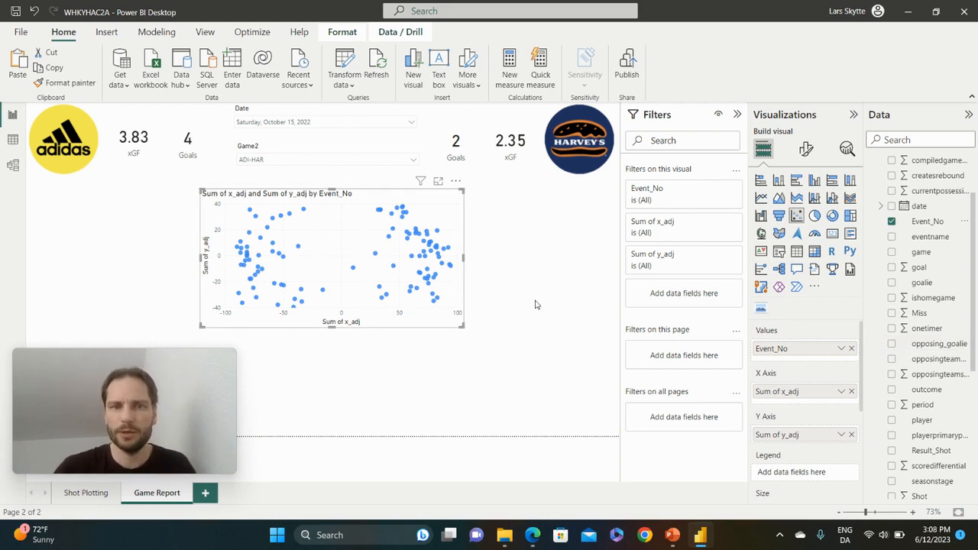
{"action": "scroll", "coordinate": [872, 425], "scroll_direction": "down", "scroll_amount": 5}
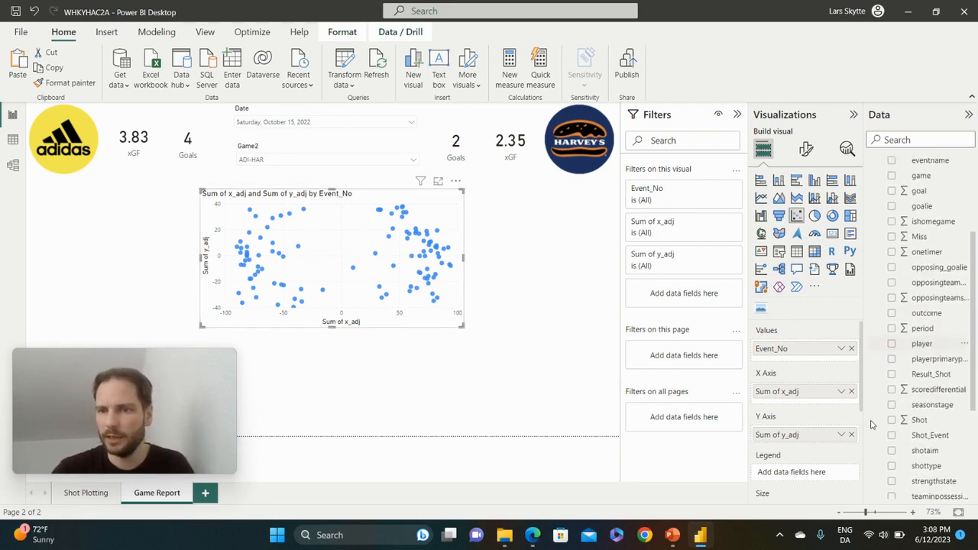
{"action": "left_click_drag", "start_coordinate": [926, 427], "coordinate": [811, 474]}
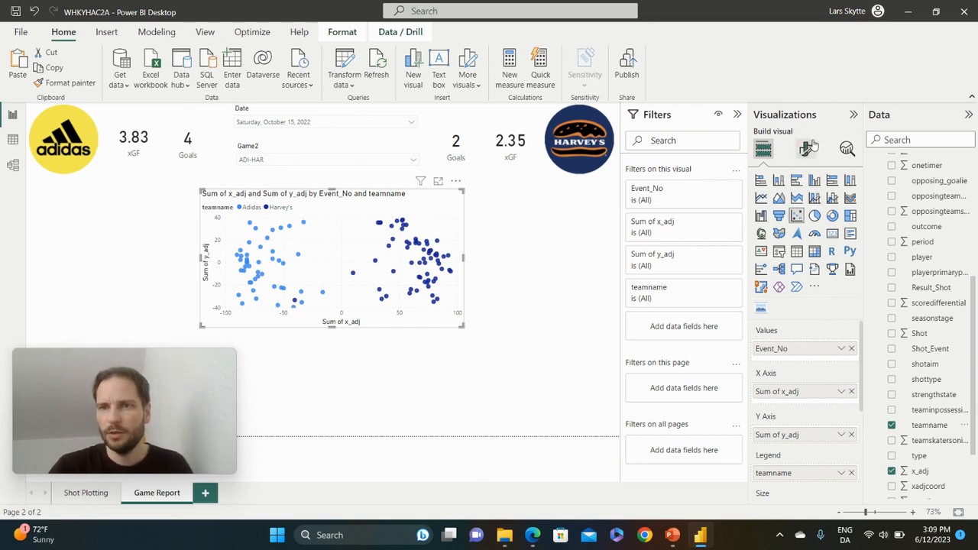
Rename the scatter chart's X axis field as x, its Y axis field as y and its legend field as Team.
{"action": "double_click", "coordinate": [777, 391]}
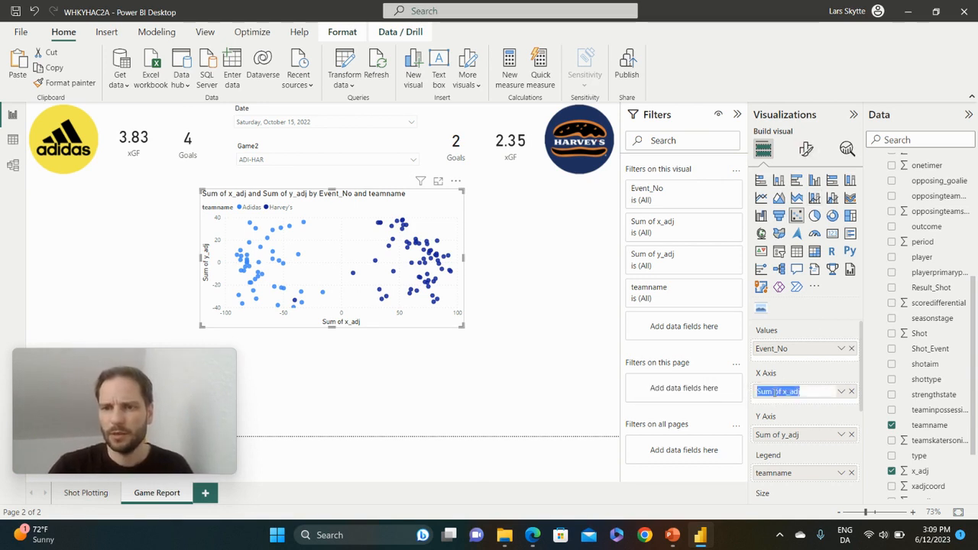
{"action": "type", "text": "x"}
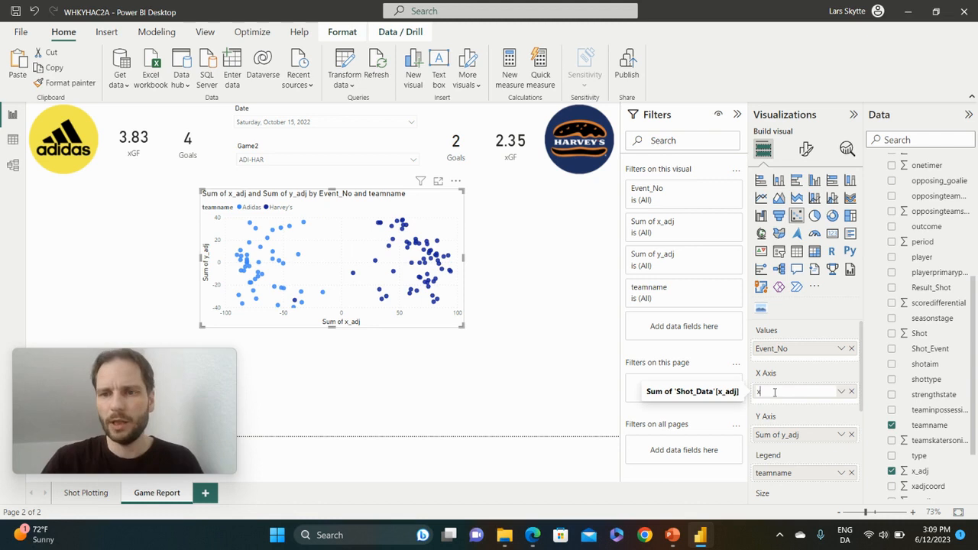
{"action": "key", "text": "Return"}
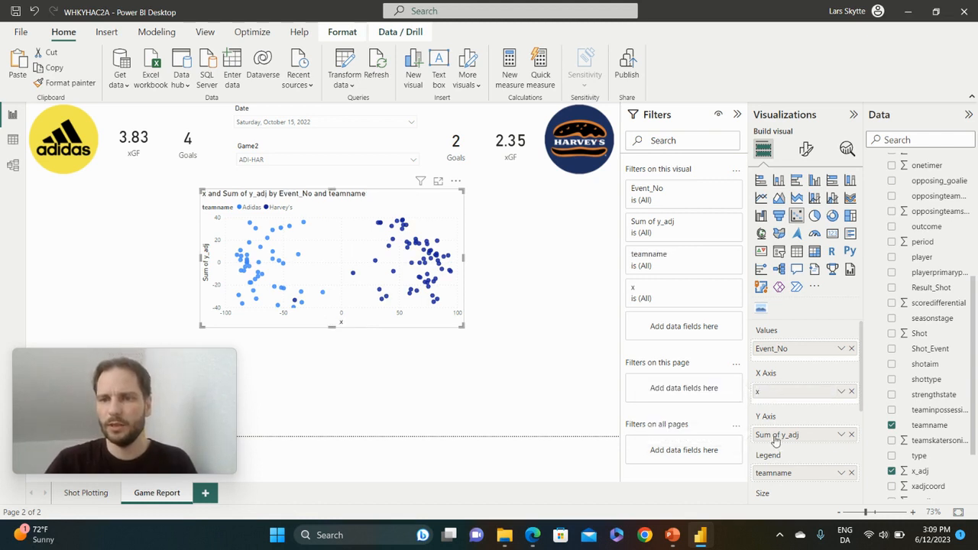
{"action": "double_click", "coordinate": [777, 435]}
{"action": "type", "text": "y"}
{"action": "key", "text": "Return"}
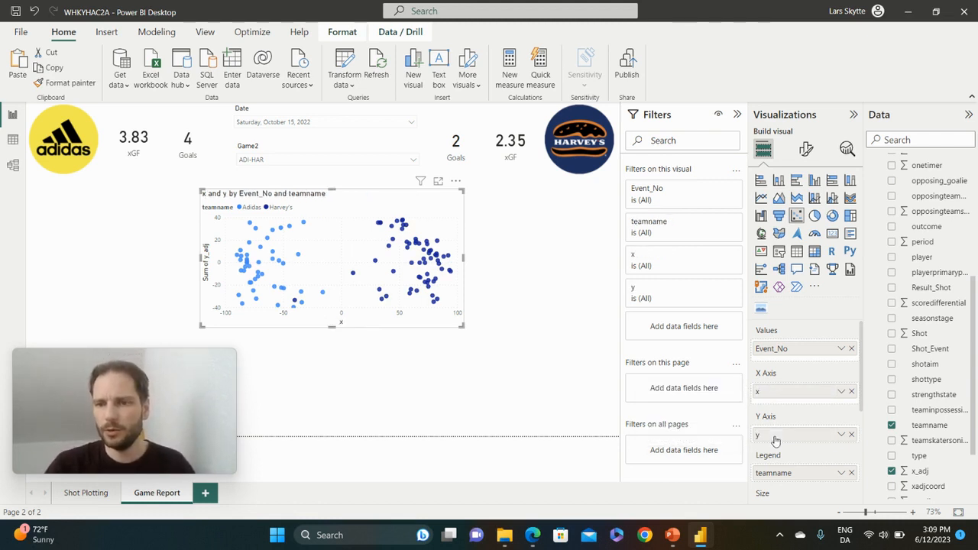
{"action": "double_click", "coordinate": [774, 475]}
{"action": "type", "text": "Team"}
{"action": "key", "text": "Return"}
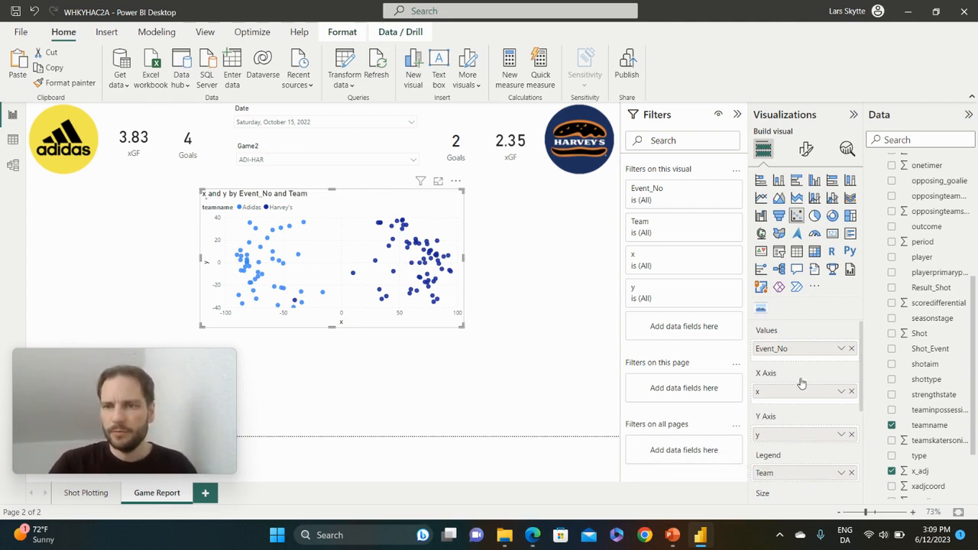
Rename the scatter chart's values field as Event No.
{"action": "double_click", "coordinate": [772, 348]}
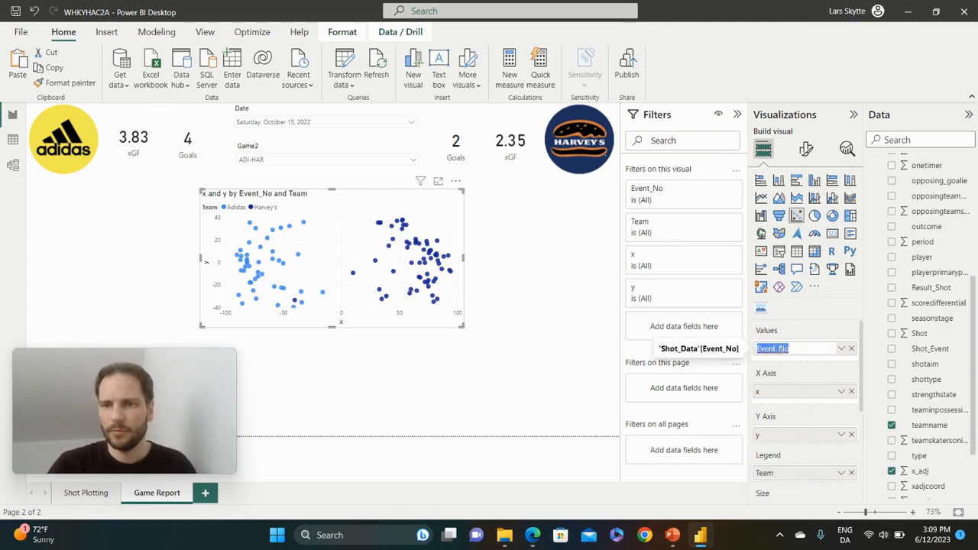
{"action": "left_click", "coordinate": [778, 349]}
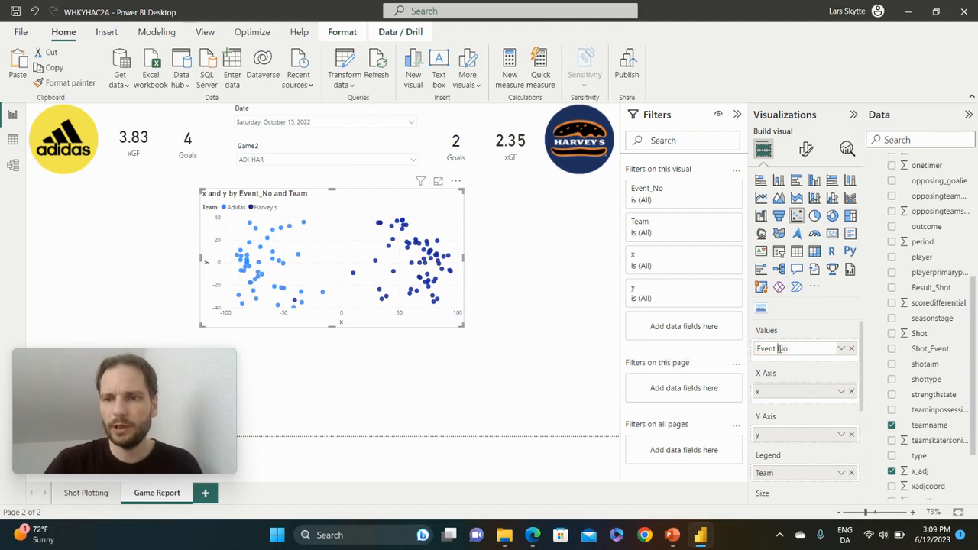
{"action": "key", "text": "Return"}
{"action": "scroll", "coordinate": [796, 375], "scroll_direction": "down", "scroll_amount": 3}
{"action": "scroll", "coordinate": [798, 379], "scroll_direction": "up", "scroll_amount": 2}
{"action": "scroll", "coordinate": [797, 380], "scroll_direction": "up", "scroll_amount": 1}
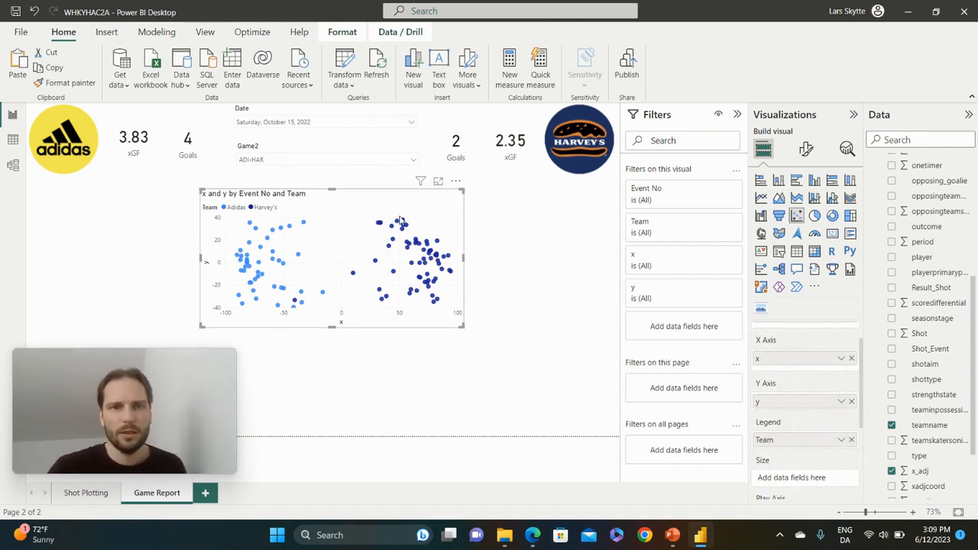
Set the scatter chart's X-axis range from -100 to 100 and turn off both the axis title and the axis.
{"action": "left_click", "coordinate": [806, 150]}
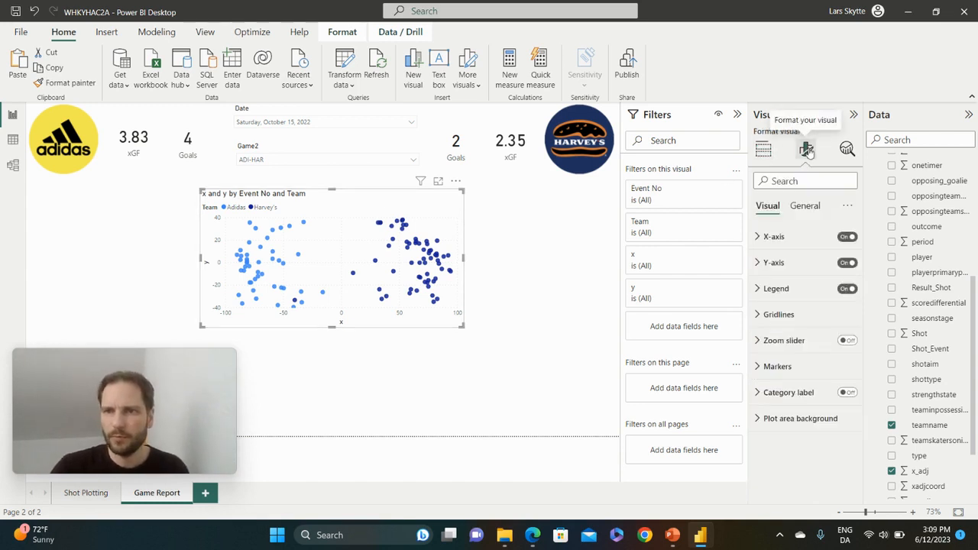
{"action": "left_click", "coordinate": [763, 239]}
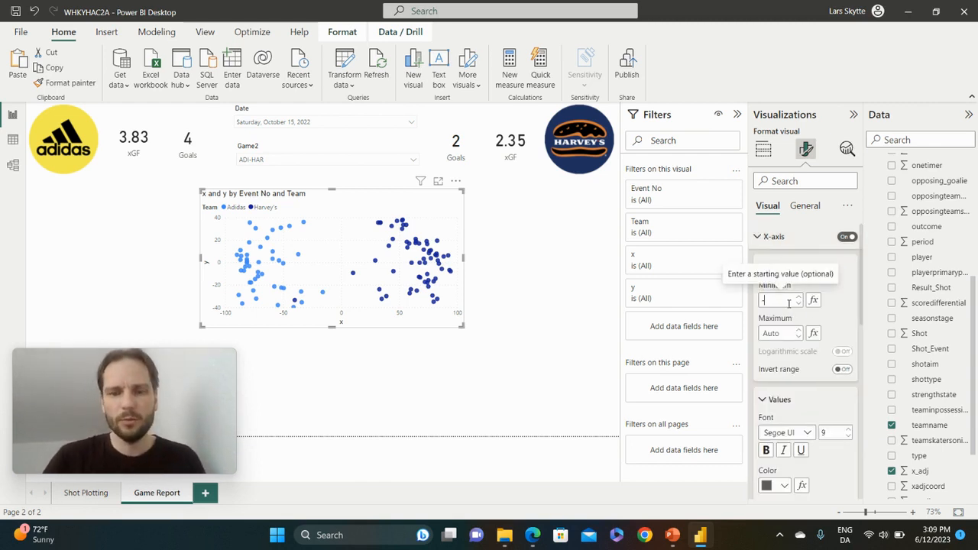
{"action": "type", "text": "00"}
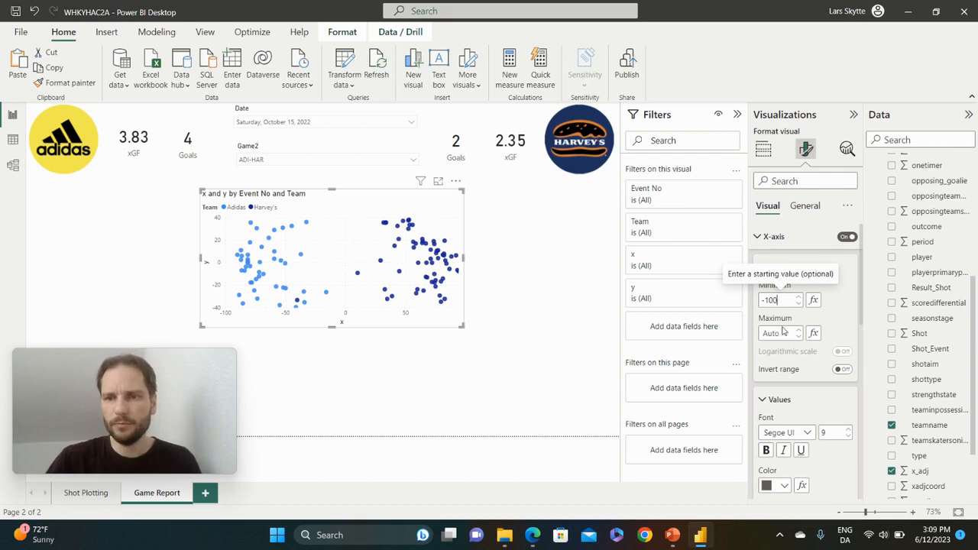
{"action": "type", "text": "100"}
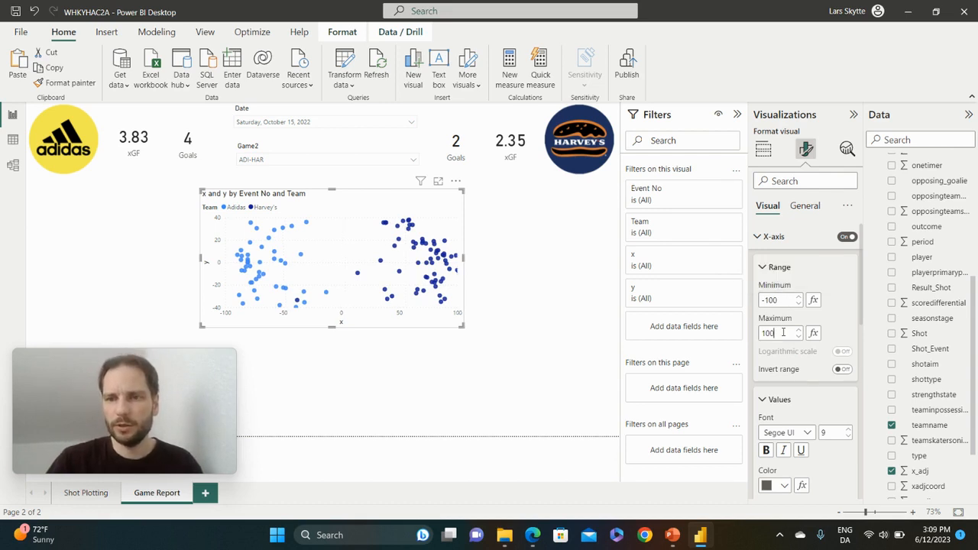
{"action": "scroll", "coordinate": [820, 416], "scroll_direction": "down", "scroll_amount": 5}
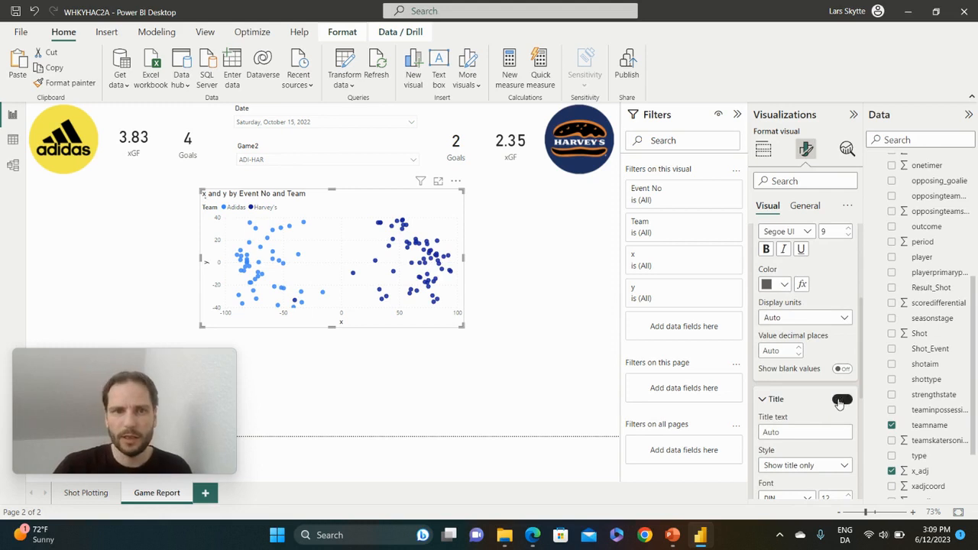
{"action": "scroll", "coordinate": [833, 305], "scroll_direction": "up", "scroll_amount": 5}
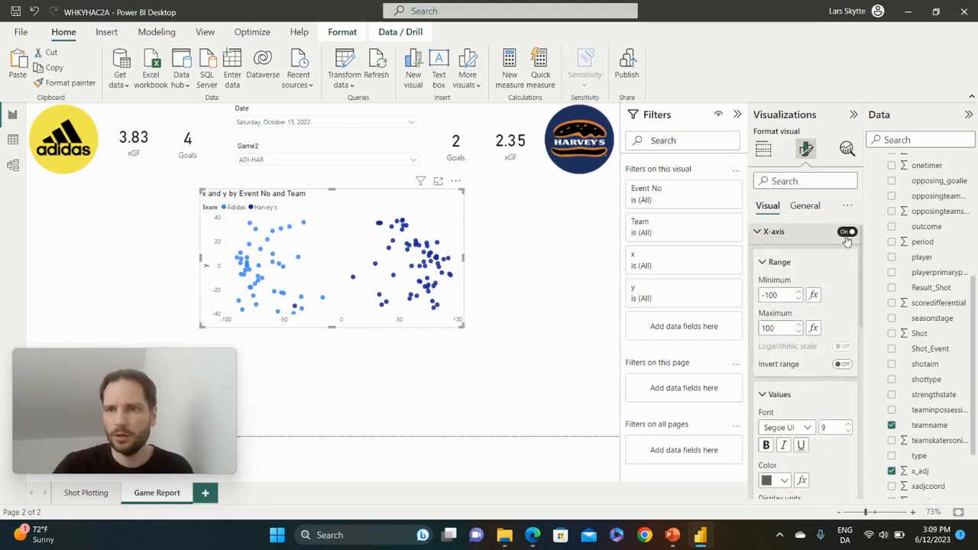
{"action": "left_click", "coordinate": [846, 232]}
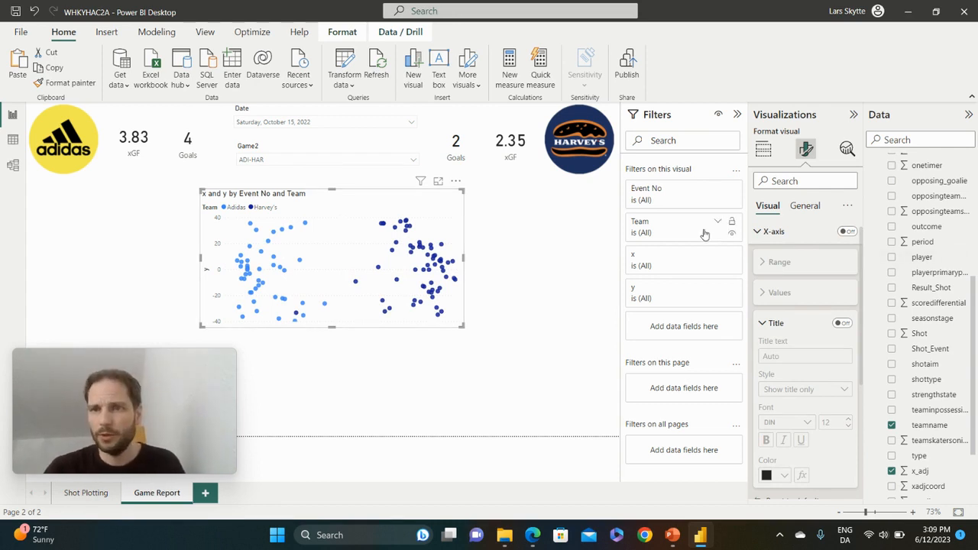
{"action": "left_click", "coordinate": [757, 233]}
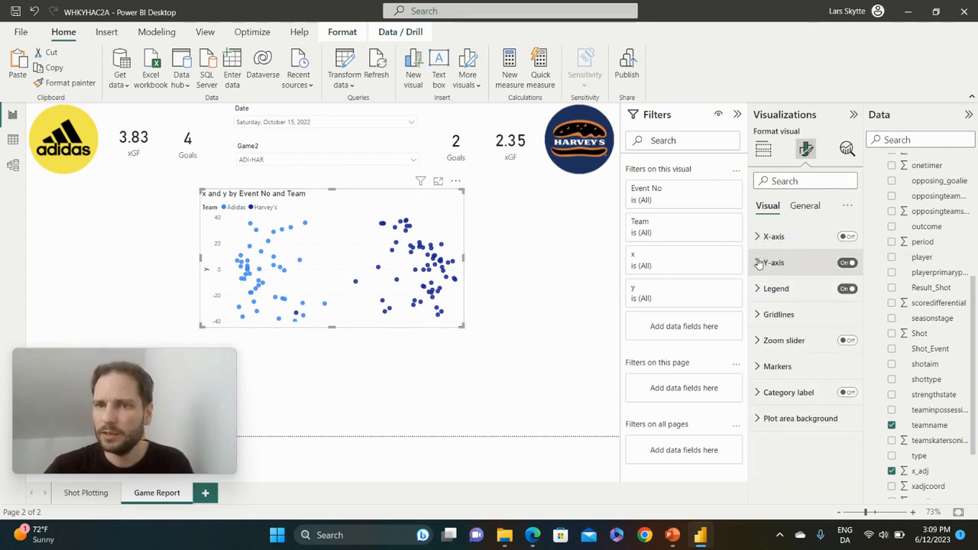
Set the scatter chart's Y-axis range from -42.5 to 42.5 and turn off both the axis title and the axis.
{"action": "left_click", "coordinate": [761, 263]}
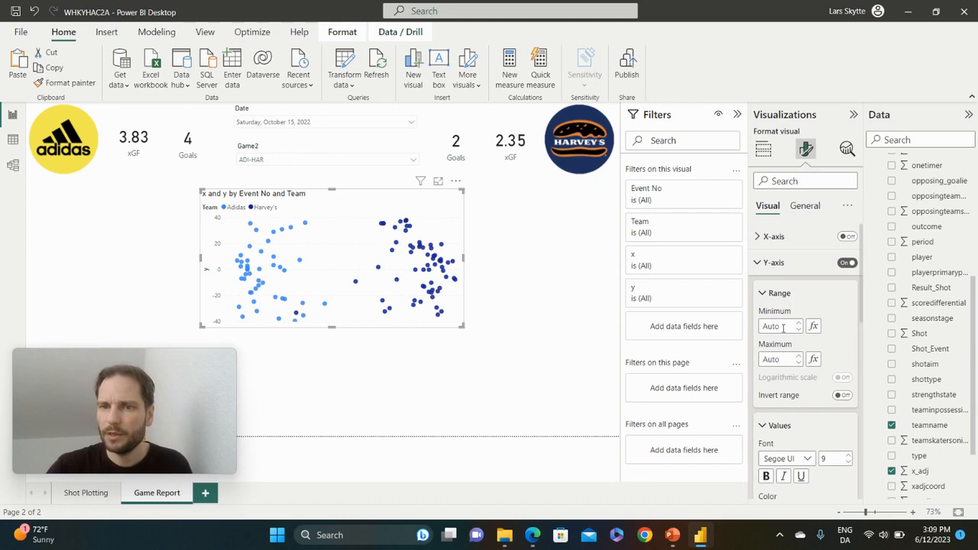
{"action": "type", "text": "-42.5"}
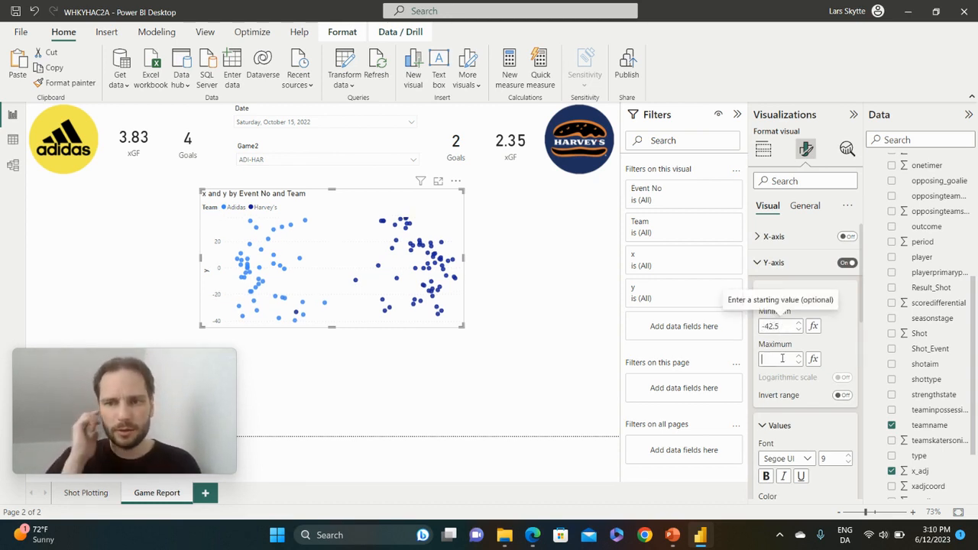
{"action": "type", "text": "42.5"}
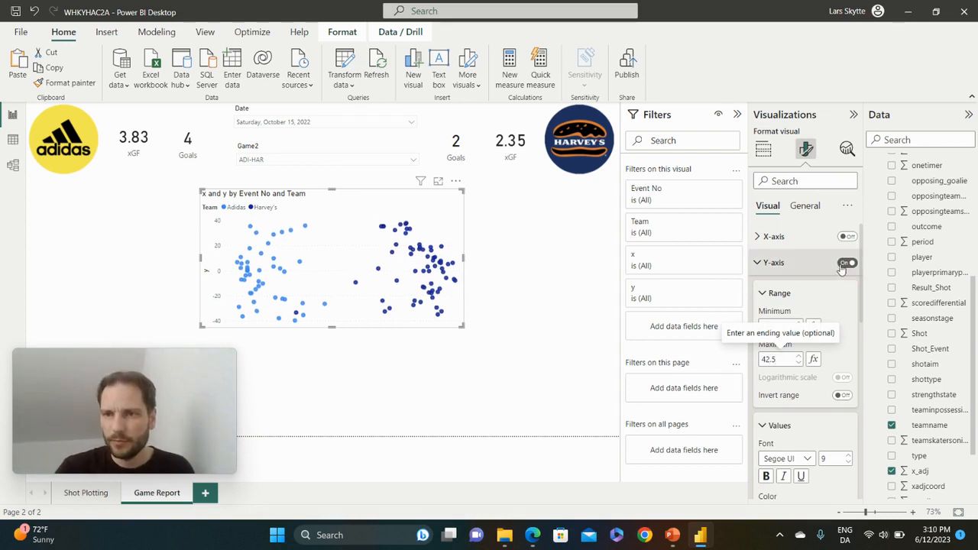
{"action": "scroll", "coordinate": [841, 306], "scroll_direction": "down", "scroll_amount": 3}
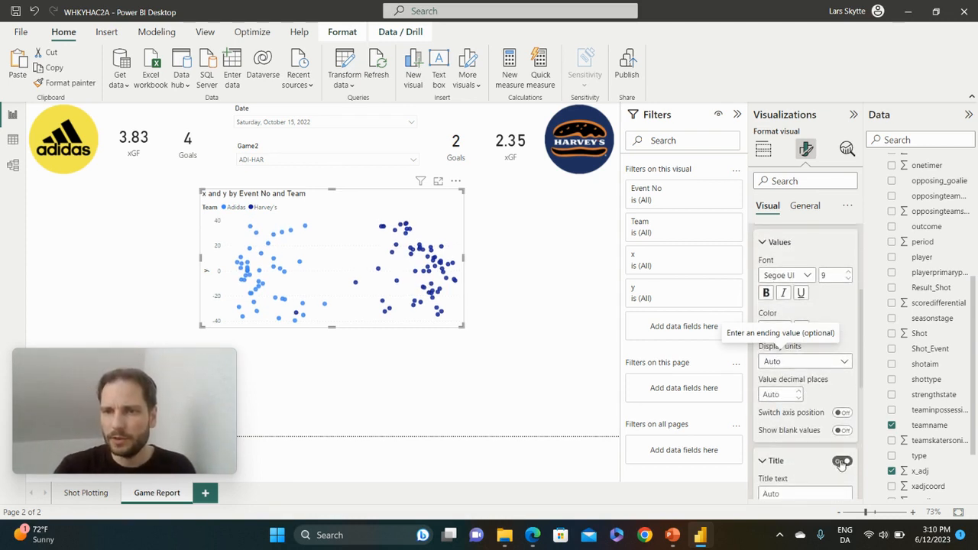
{"action": "scroll", "coordinate": [844, 343], "scroll_direction": "up", "scroll_amount": 3}
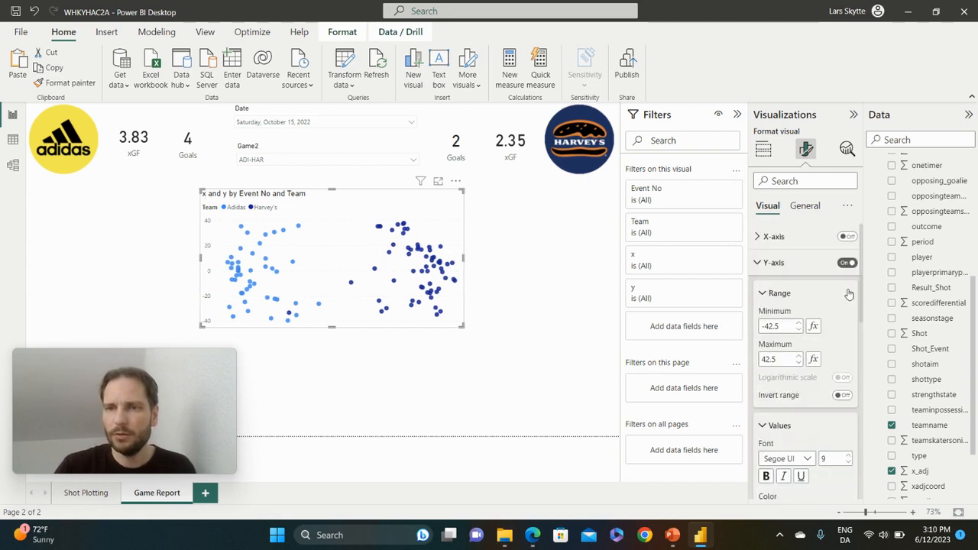
{"action": "left_click", "coordinate": [847, 262]}
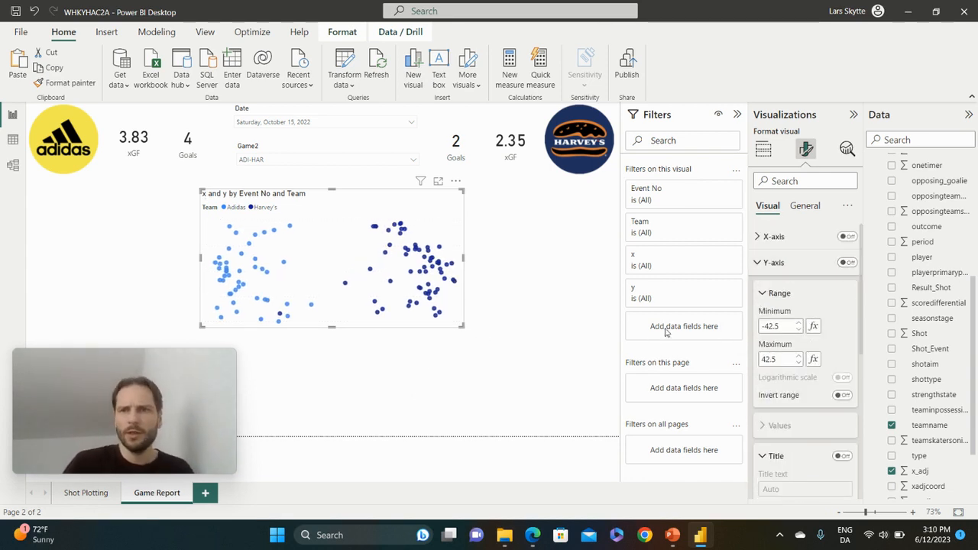
Turn off the scatter chart's title and return to its visual-specific formatting options.
{"action": "left_click", "coordinate": [805, 206]}
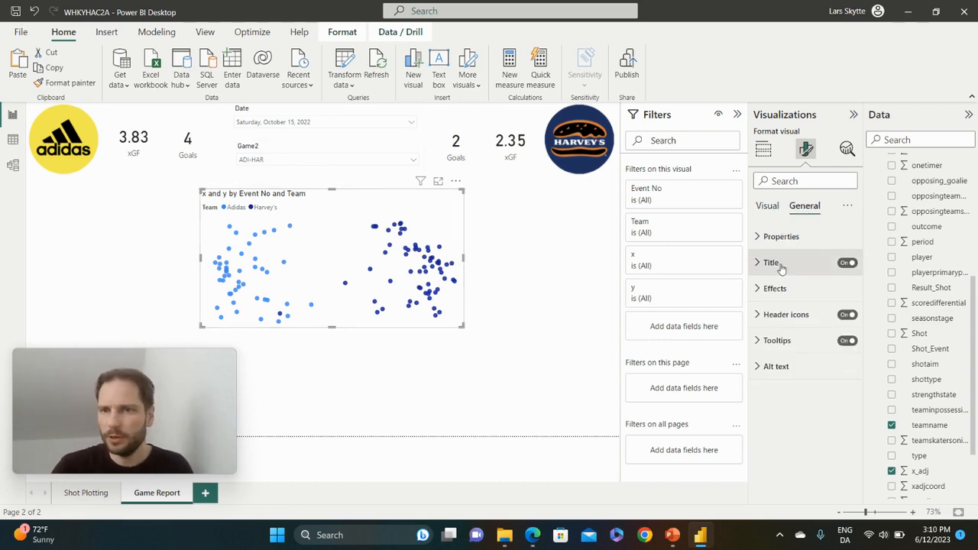
{"action": "left_click", "coordinate": [847, 263]}
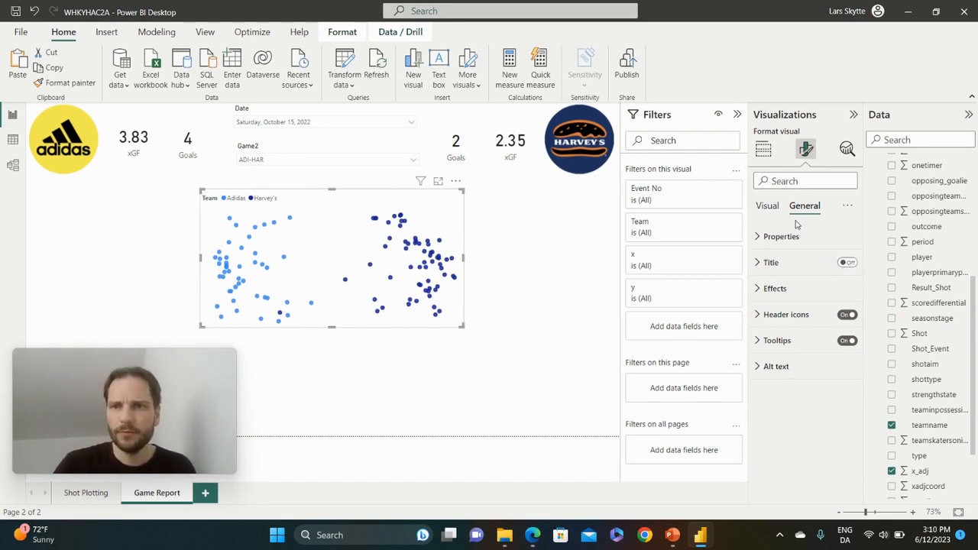
{"action": "left_click", "coordinate": [768, 206]}
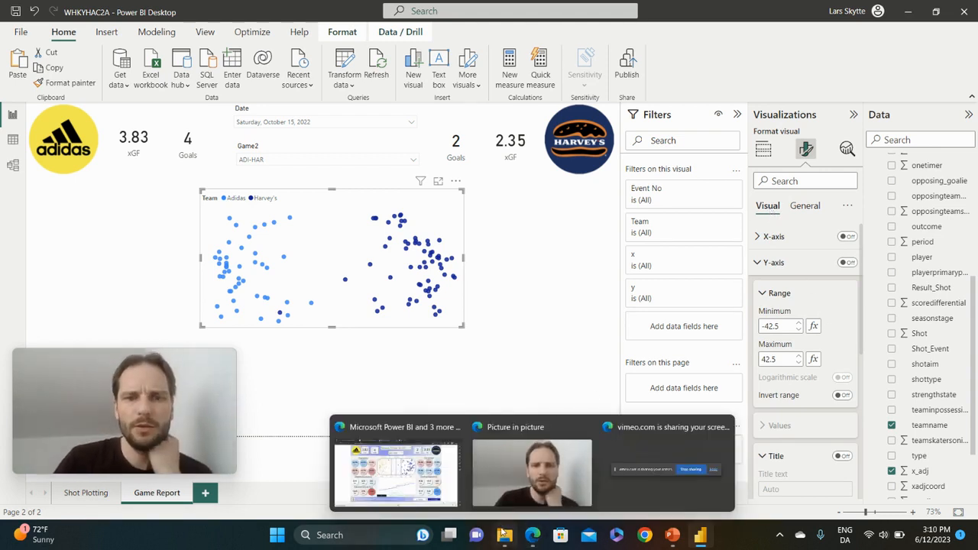
Consult the published Game Reports page in Edge, and turn off the scatter chart's legend back in Power BI Desktop.
{"action": "mouse_move", "coordinate": [533, 540]}
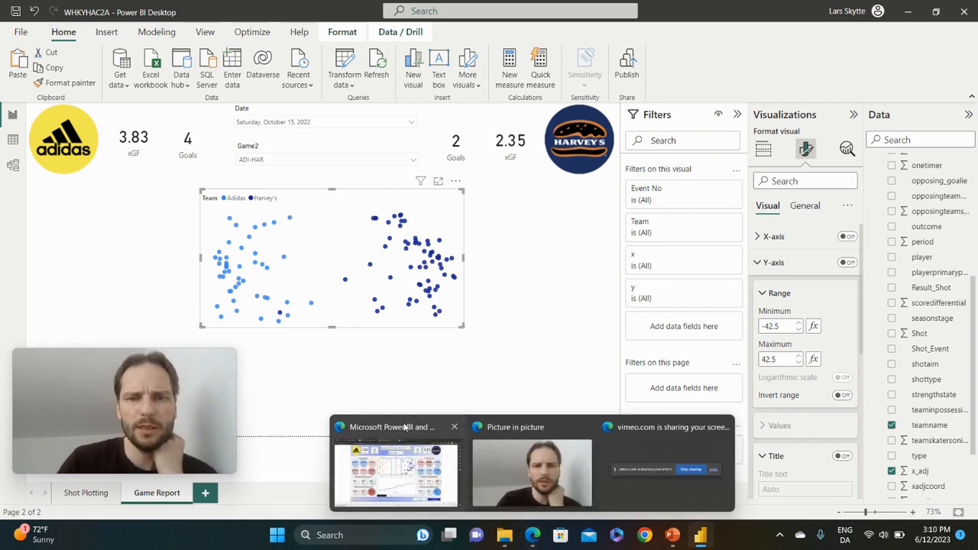
{"action": "left_click", "coordinate": [405, 427]}
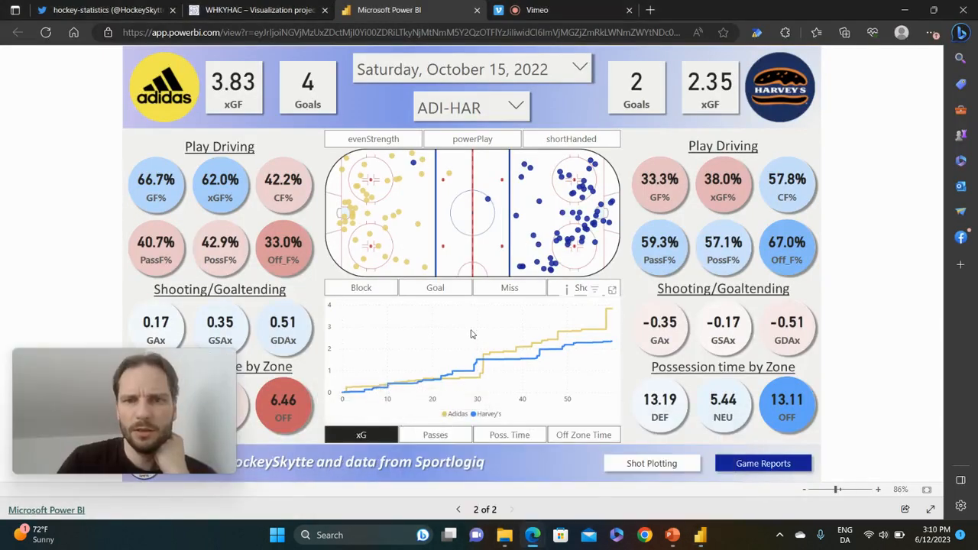
{"action": "left_click", "coordinate": [697, 541]}
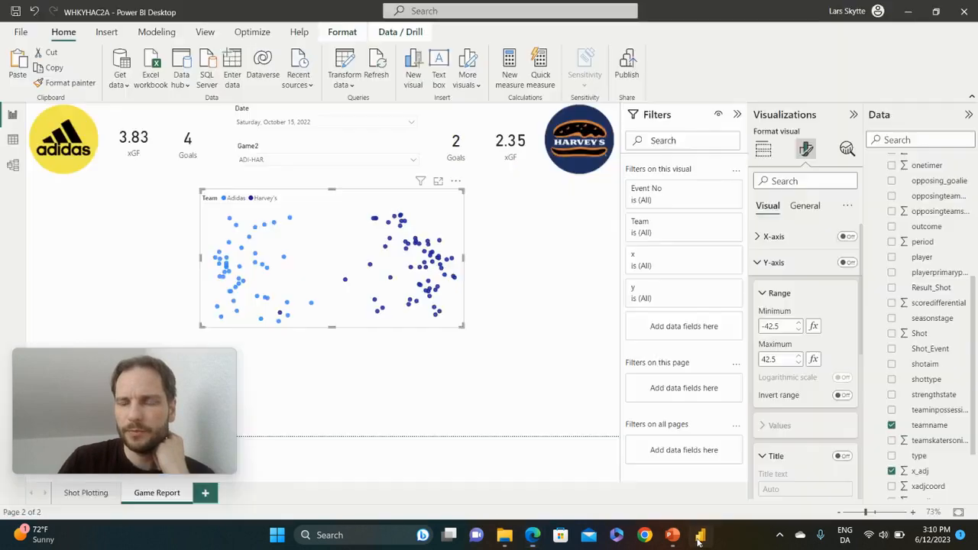
{"action": "left_click", "coordinate": [761, 268]}
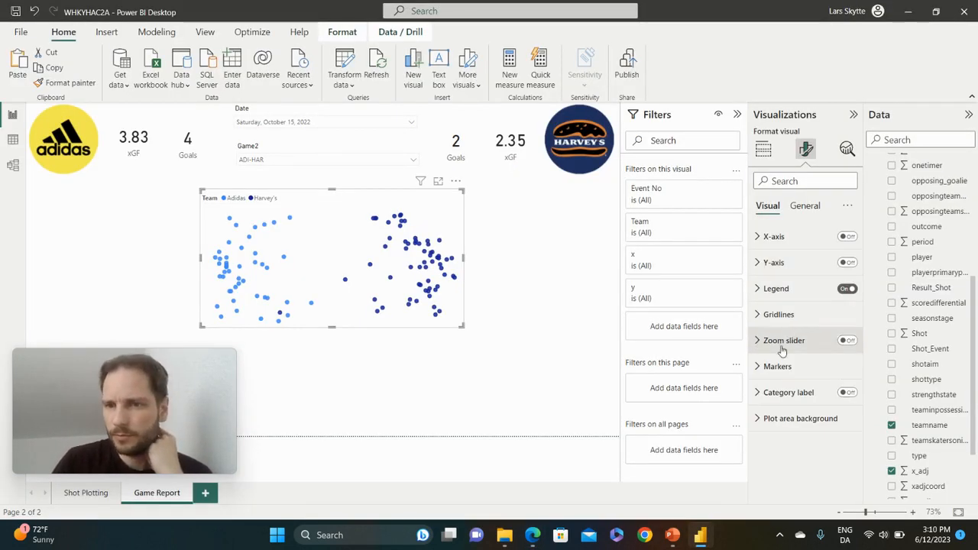
{"action": "left_click", "coordinate": [847, 289]}
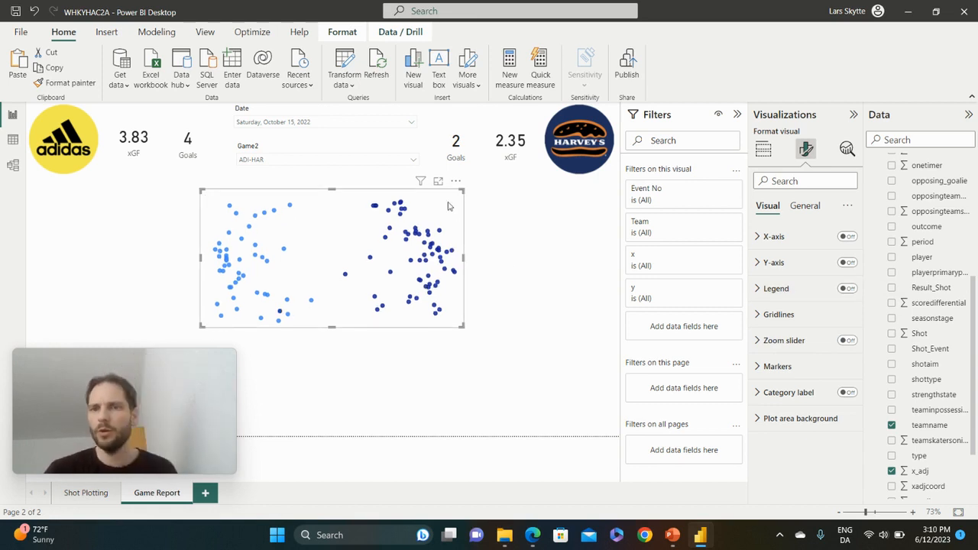
Use Full Rink2 from the Book images folder under Pictures > Twitter Images as the scatter chart's plot area background.
{"action": "left_click", "coordinate": [760, 421]}
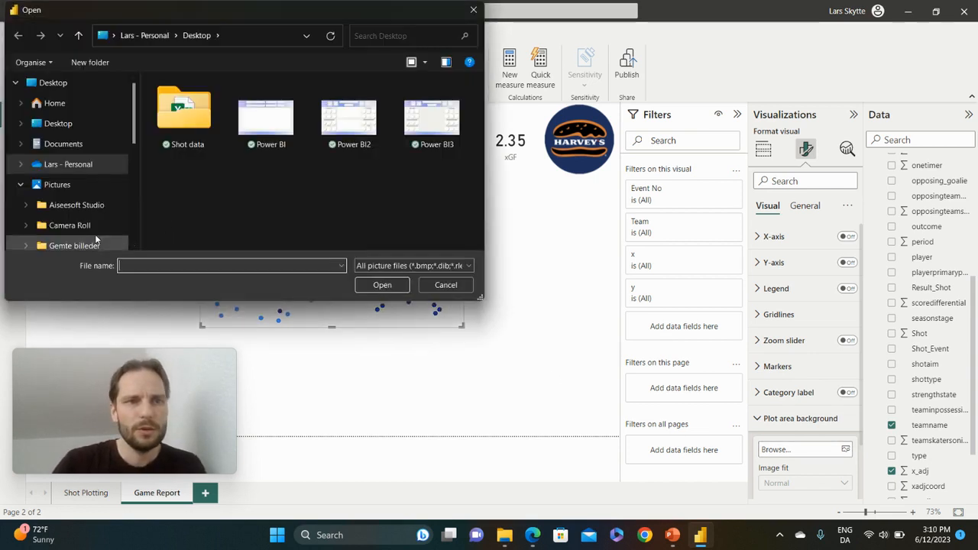
{"action": "left_click", "coordinate": [67, 187]}
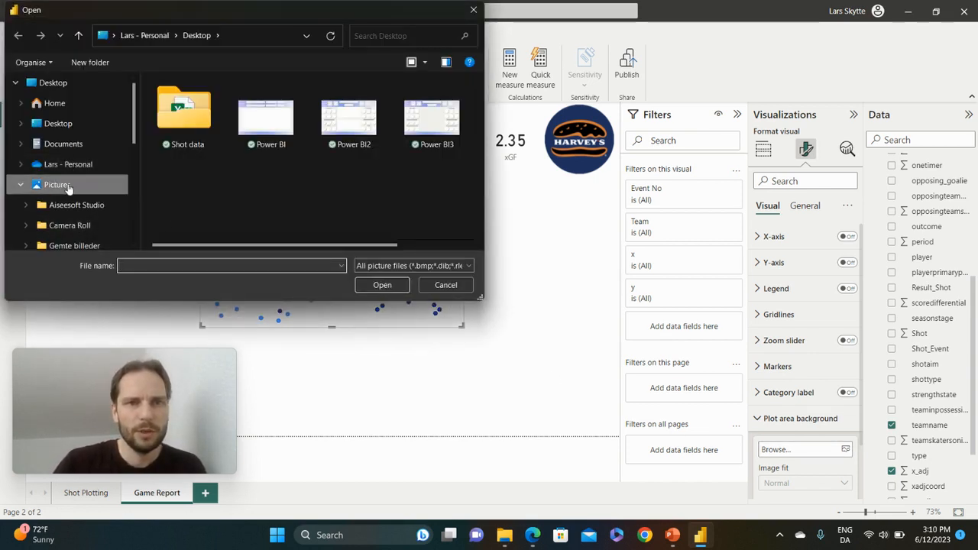
{"action": "double_click", "coordinate": [184, 227]}
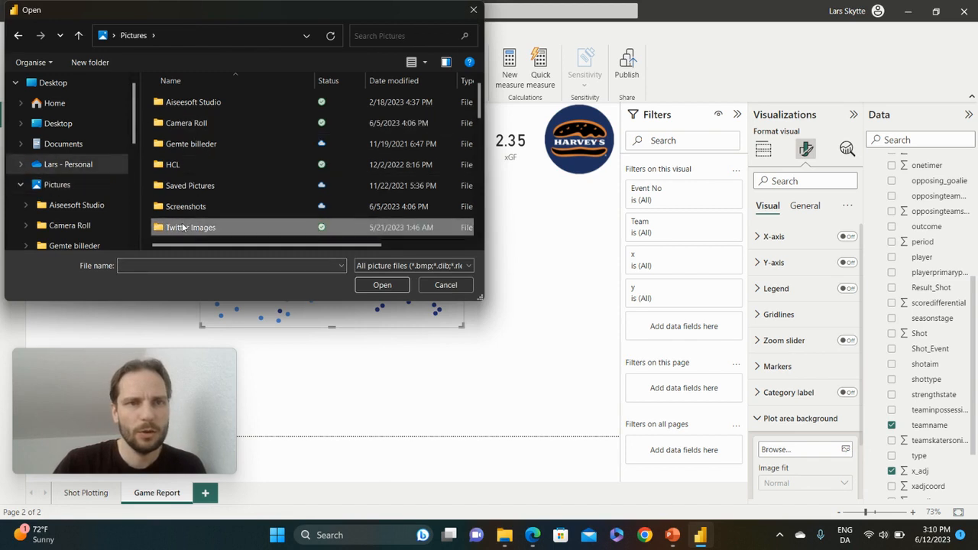
{"action": "double_click", "coordinate": [184, 111]}
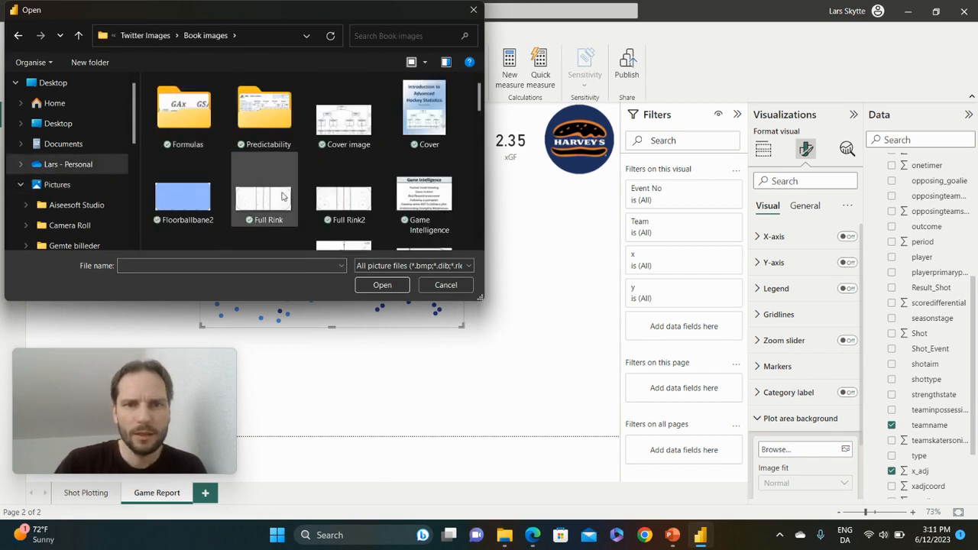
{"action": "double_click", "coordinate": [366, 196]}
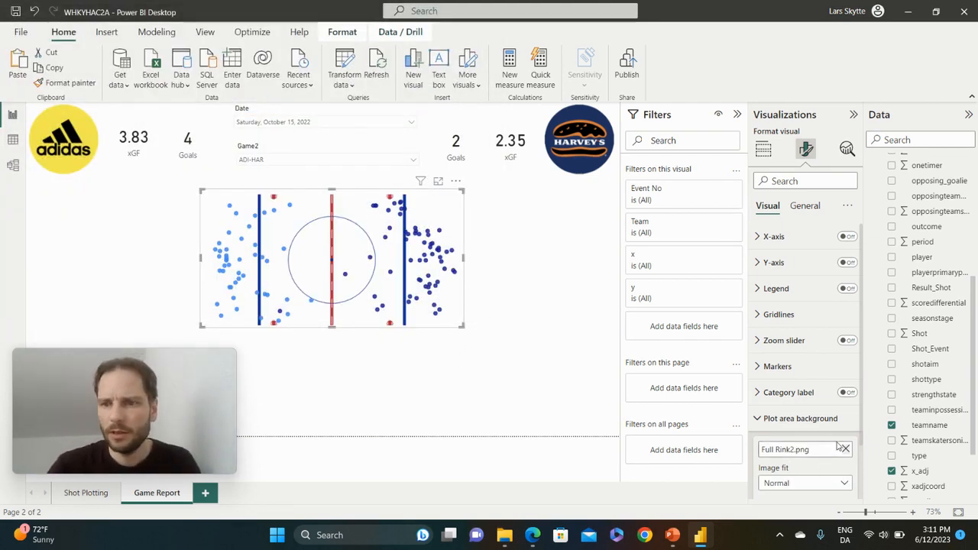
Set the rink background's image fit to Fit and slightly reduce the scatter chart's height from its lower edge.
{"action": "scroll", "coordinate": [790, 323], "scroll_direction": "down", "scroll_amount": 1}
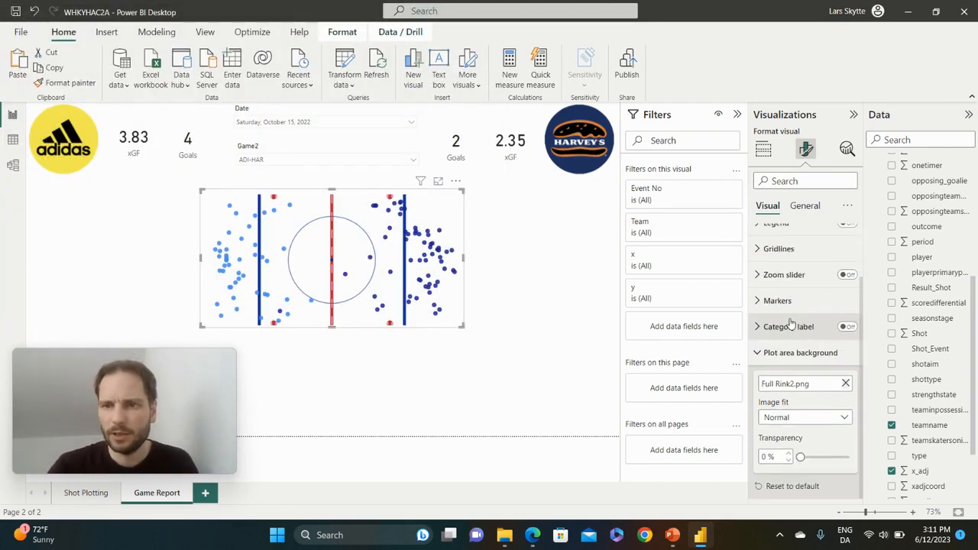
{"action": "left_click", "coordinate": [843, 418]}
{"action": "left_click", "coordinate": [770, 450]}
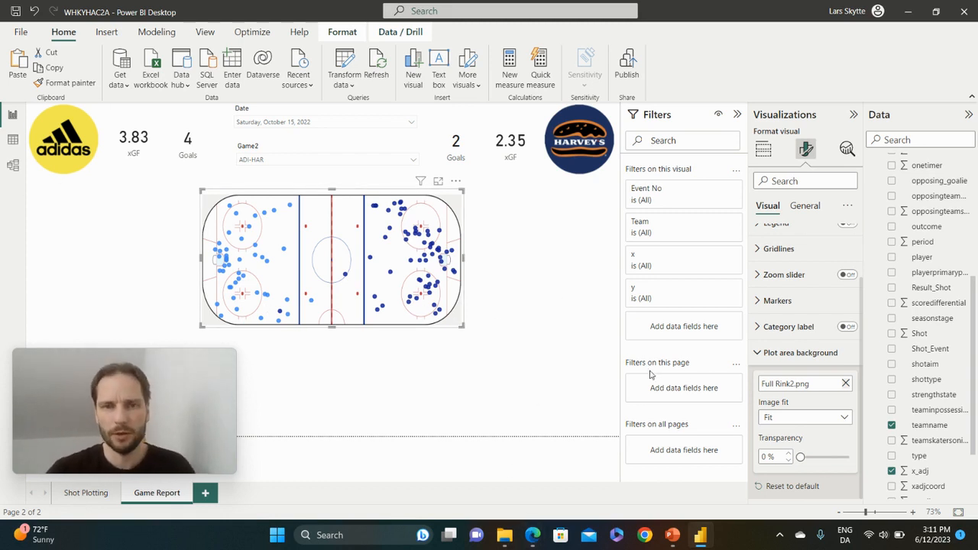
{"action": "left_click", "coordinate": [760, 353]}
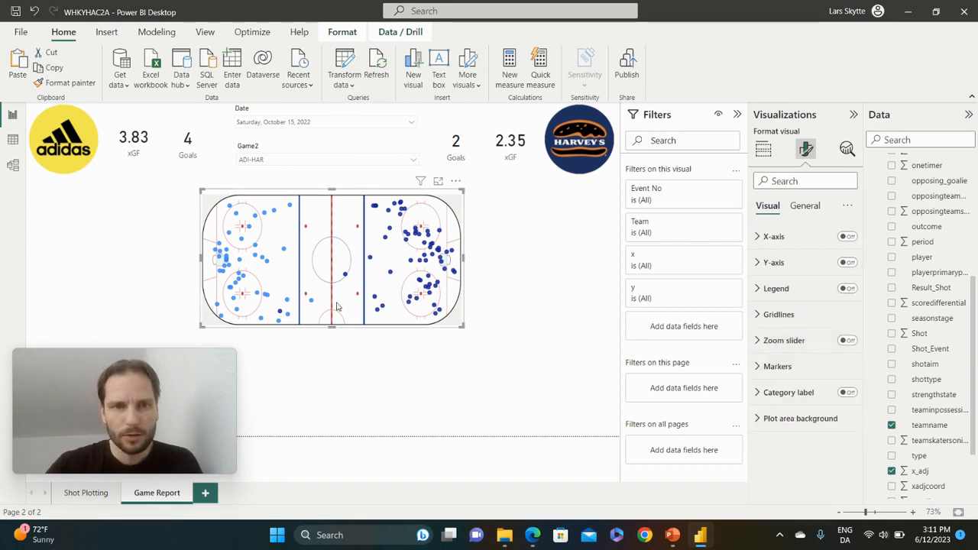
{"action": "left_click_drag", "start_coordinate": [332, 326], "coordinate": [331, 316]}
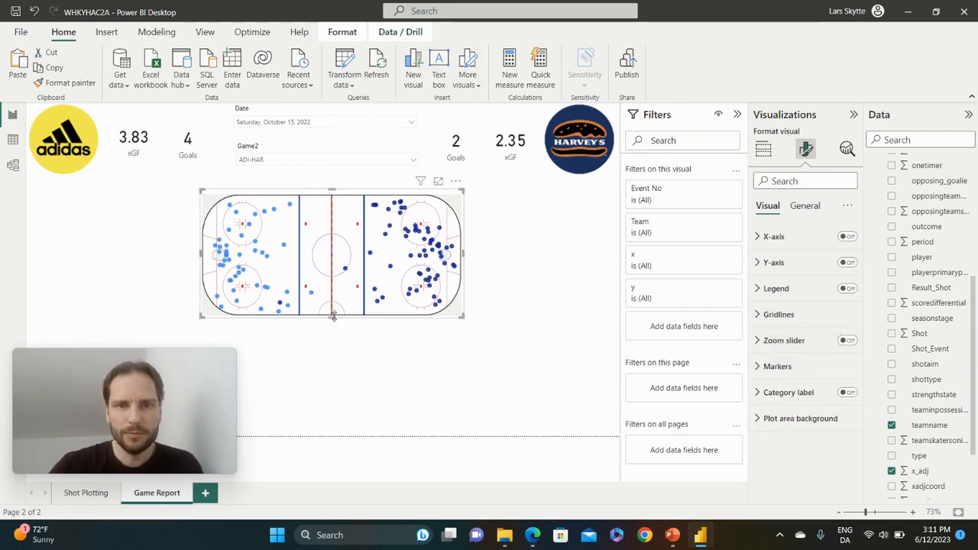
{"action": "left_click", "coordinate": [513, 326]}
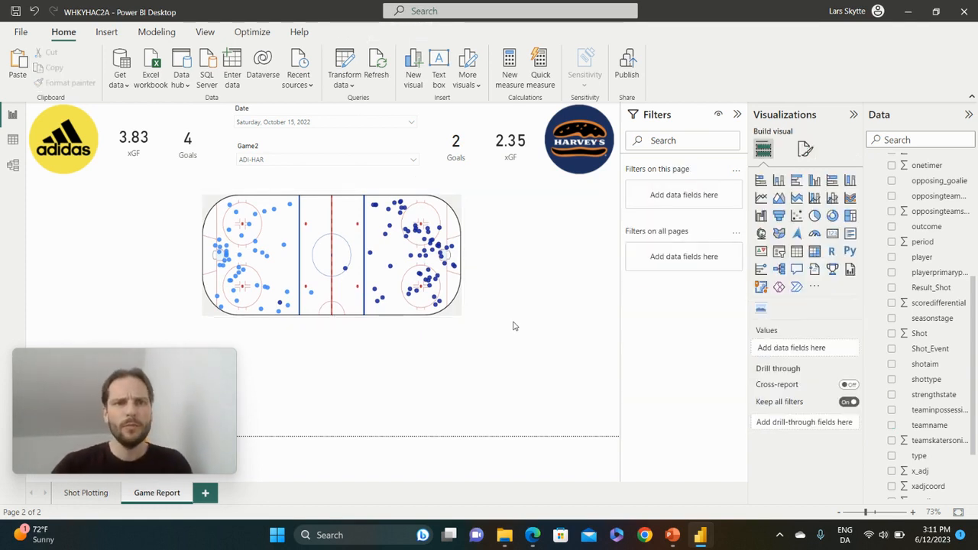
Add an empty slicer beneath the rink scatter chart and resize it into a wide, short strip.
{"action": "scroll", "coordinate": [928, 313], "scroll_direction": "up", "scroll_amount": 10}
{"action": "scroll", "coordinate": [928, 314], "scroll_direction": "down", "scroll_amount": 12}
{"action": "scroll", "coordinate": [932, 317], "scroll_direction": "down", "scroll_amount": 3}
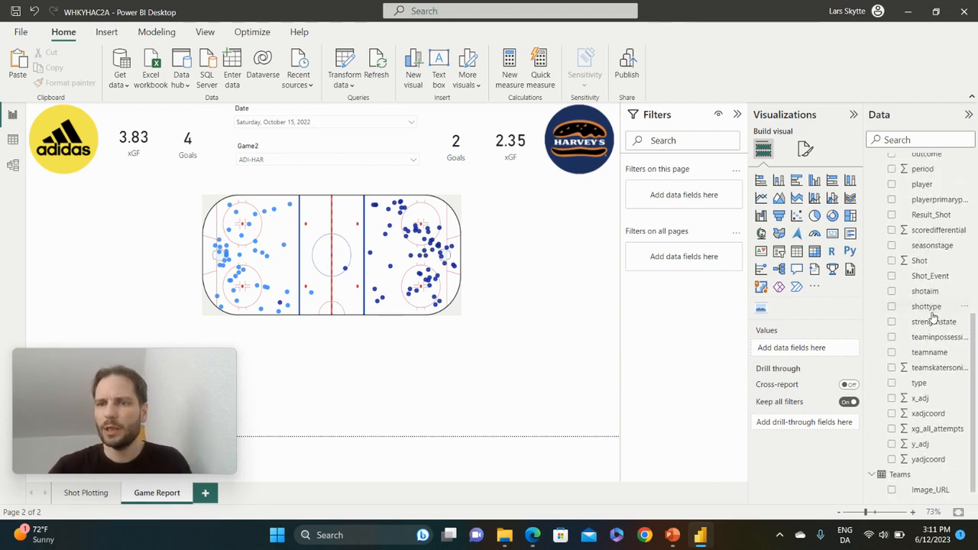
{"action": "scroll", "coordinate": [932, 317], "scroll_direction": "up", "scroll_amount": 15}
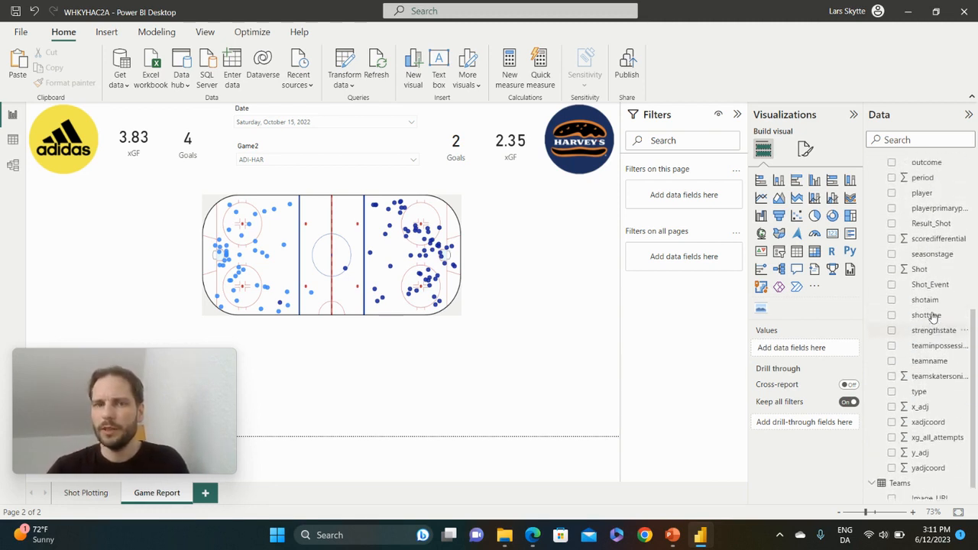
{"action": "scroll", "coordinate": [933, 317], "scroll_direction": "up", "scroll_amount": 2}
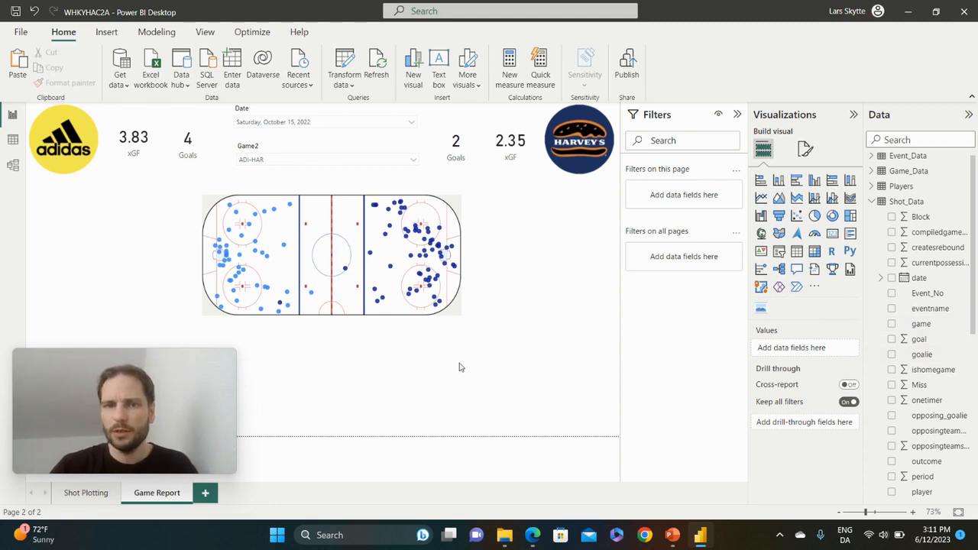
{"action": "left_click", "coordinate": [778, 252]}
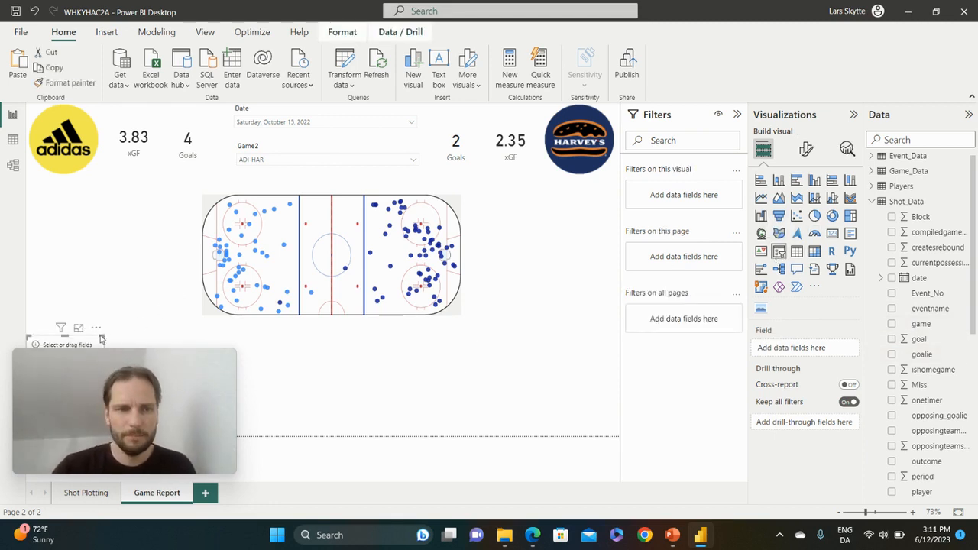
{"action": "left_click_drag", "start_coordinate": [98, 340], "coordinate": [383, 333]}
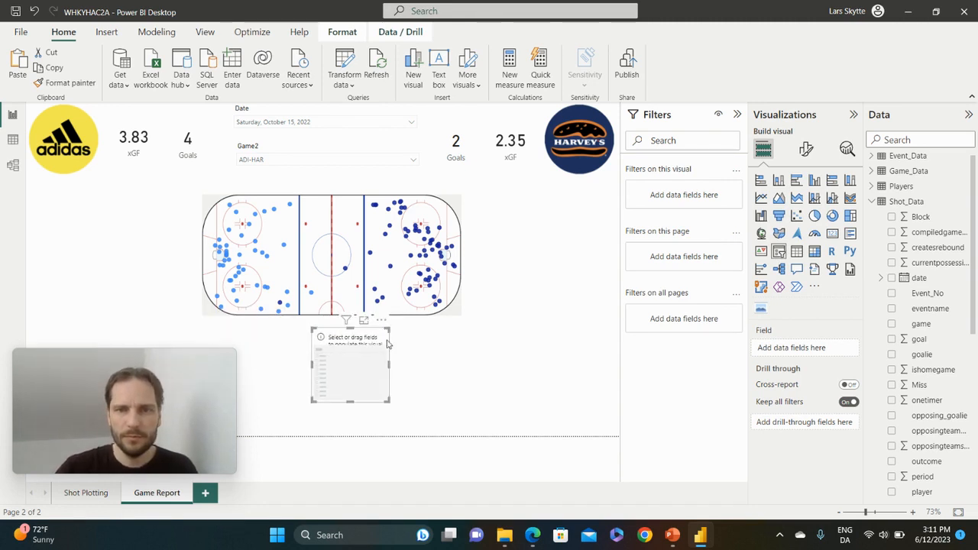
{"action": "left_click_drag", "start_coordinate": [389, 399], "coordinate": [525, 353]}
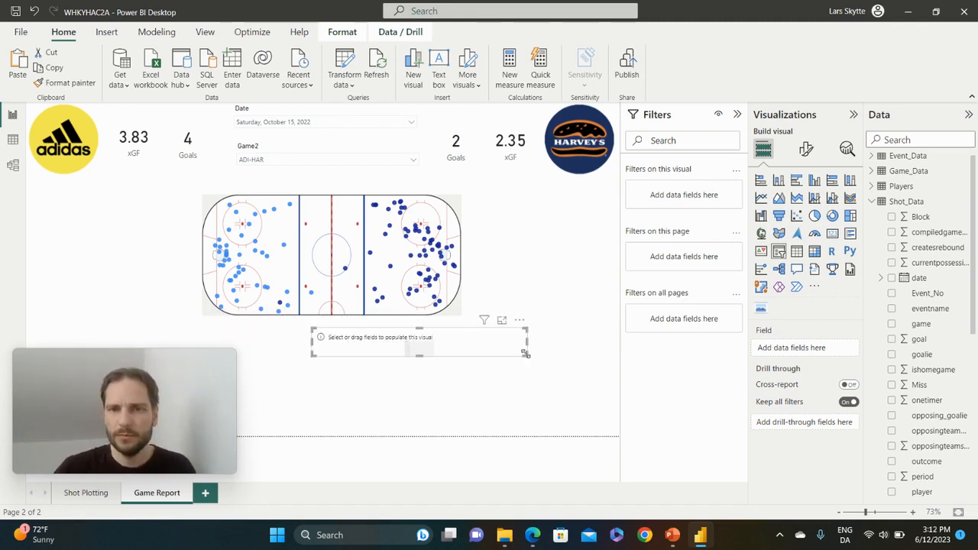
Populate the new slicer with the Shot_Event field from the Shot_Data table.
{"action": "scroll", "coordinate": [934, 356], "scroll_direction": "down", "scroll_amount": 5}
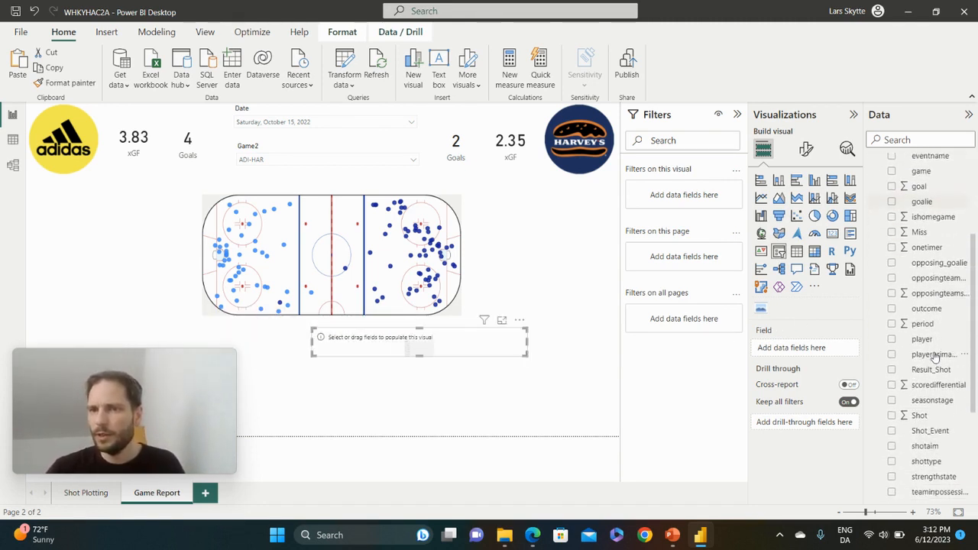
{"action": "scroll", "coordinate": [934, 356], "scroll_direction": "down", "scroll_amount": 3}
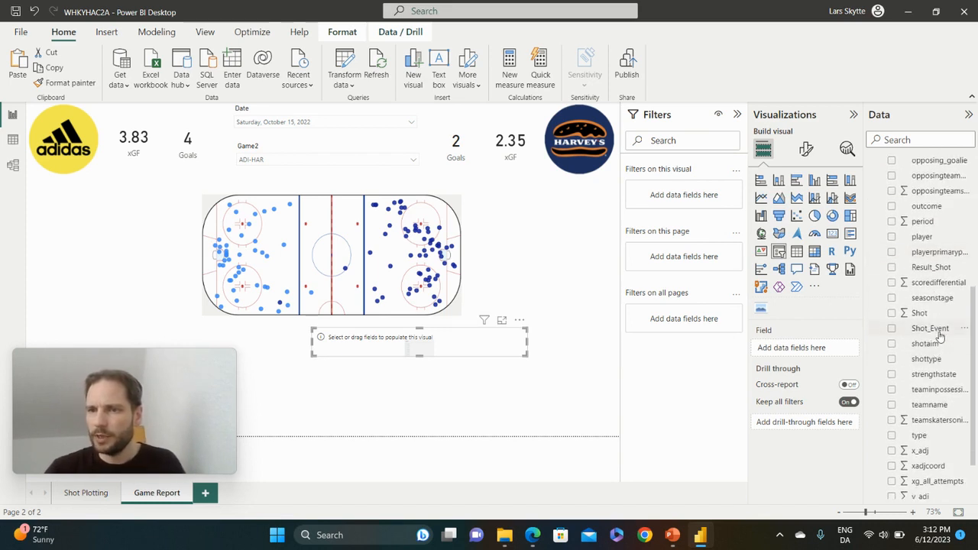
{"action": "left_click_drag", "start_coordinate": [930, 328], "coordinate": [791, 348]}
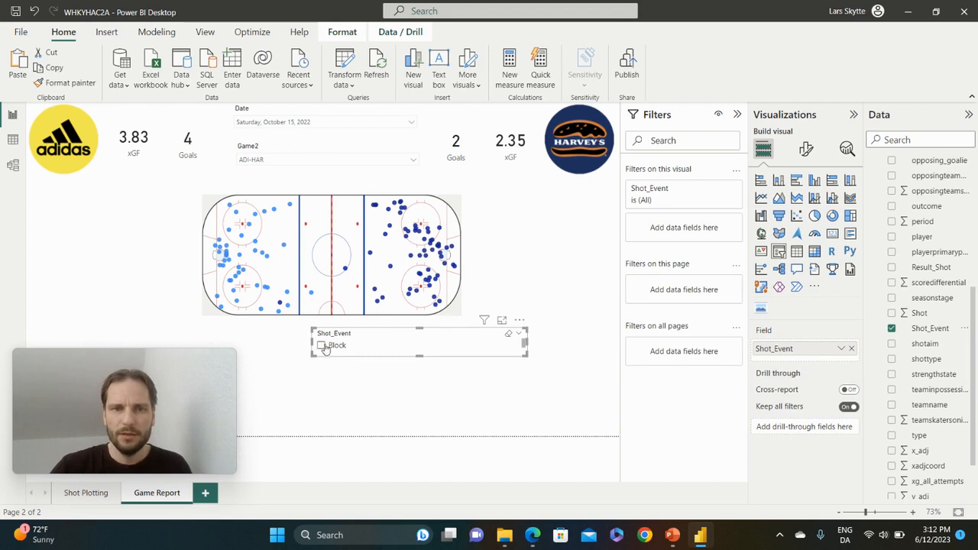
Test the Shot_Event slicer by filtering the page to Block, and clear that selection again.
{"action": "left_click", "coordinate": [320, 345]}
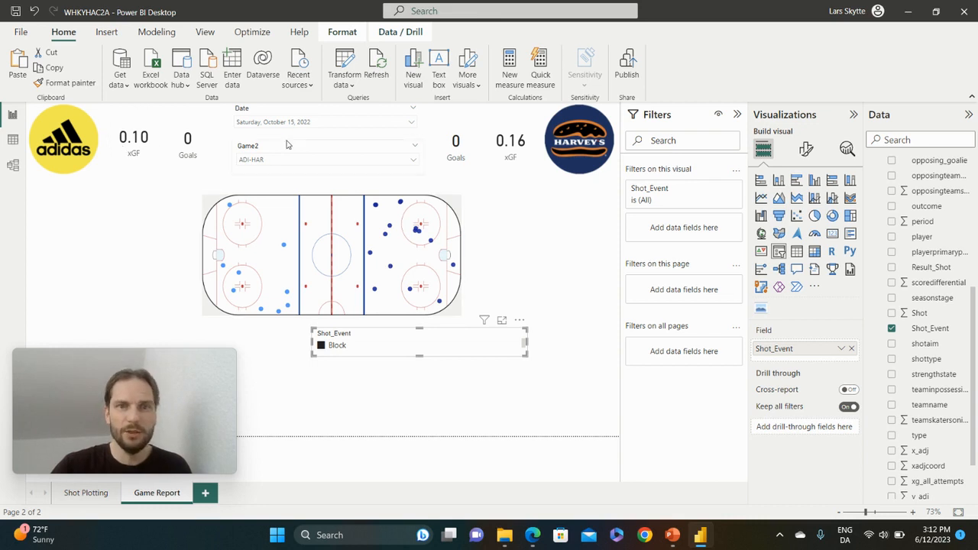
{"action": "left_click", "coordinate": [320, 346]}
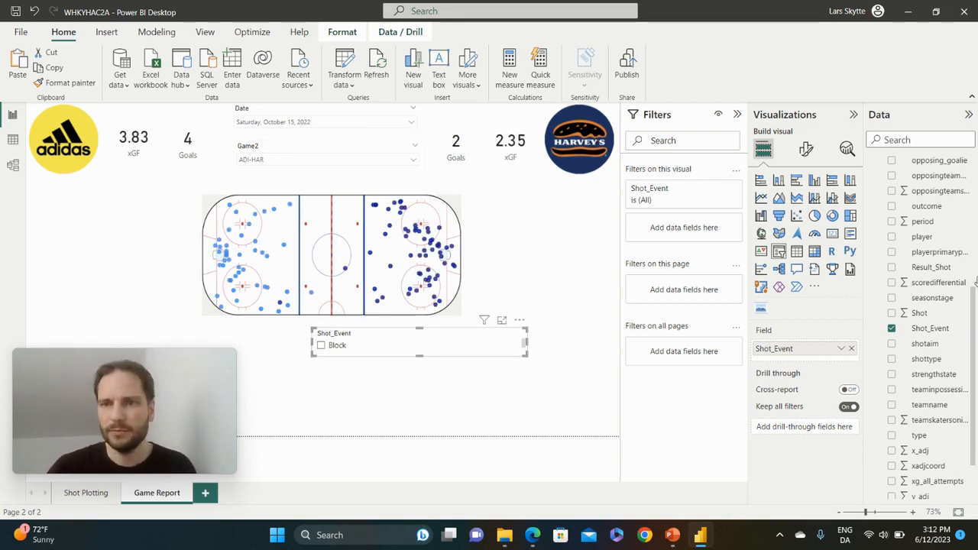
{"action": "scroll", "coordinate": [937, 231], "scroll_direction": "up", "scroll_amount": 3}
{"action": "scroll", "coordinate": [937, 230], "scroll_direction": "down", "scroll_amount": 2}
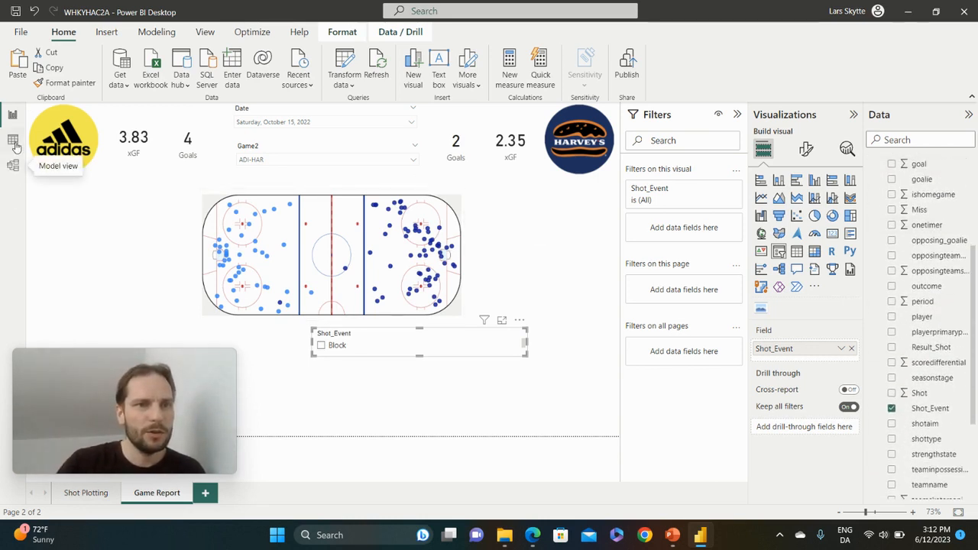
Examine the model relationship between Shot_Data and Event_Data, checking its active setting and the available cross filter directions.
{"action": "left_click", "coordinate": [12, 166]}
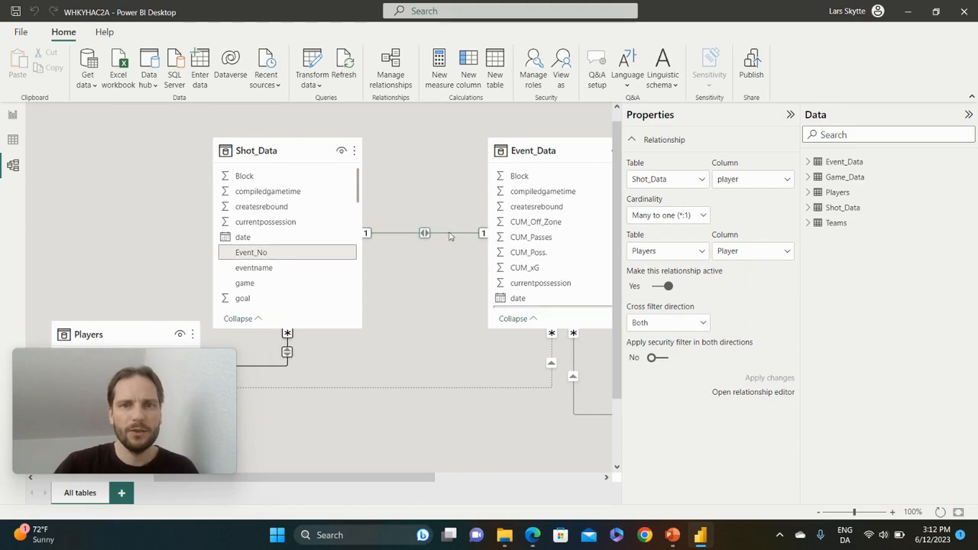
{"action": "left_click", "coordinate": [449, 235]}
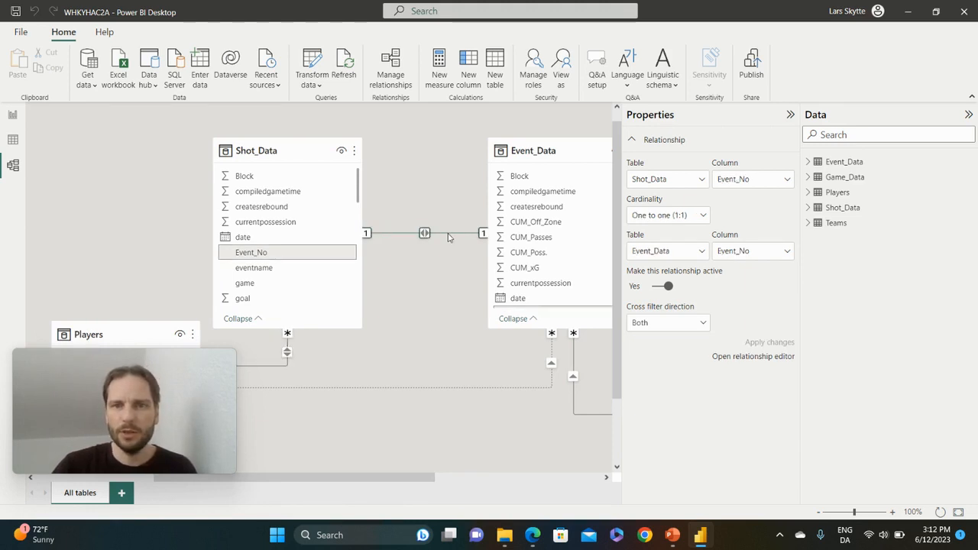
{"action": "left_click", "coordinate": [662, 290]}
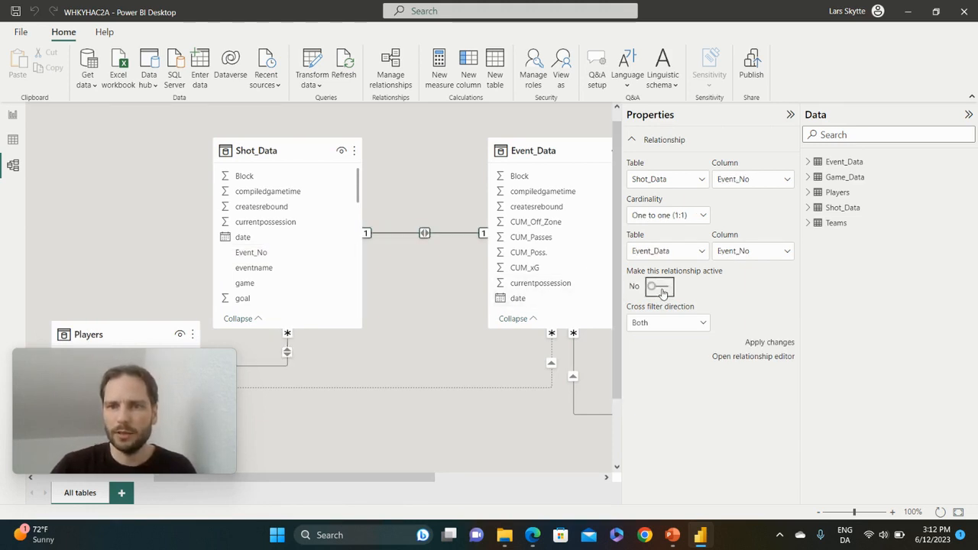
{"action": "left_click", "coordinate": [662, 289]}
{"action": "left_click", "coordinate": [701, 324]}
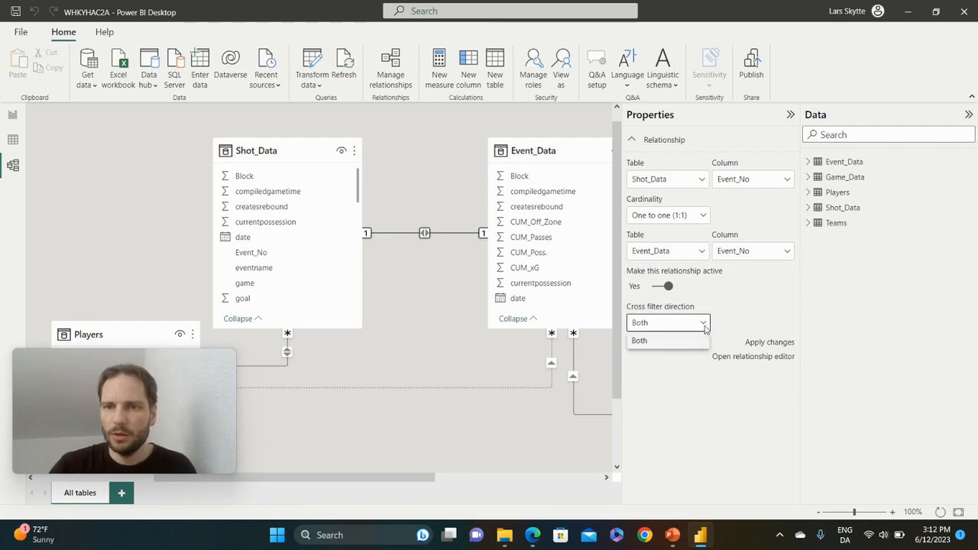
{"action": "left_click", "coordinate": [739, 321]}
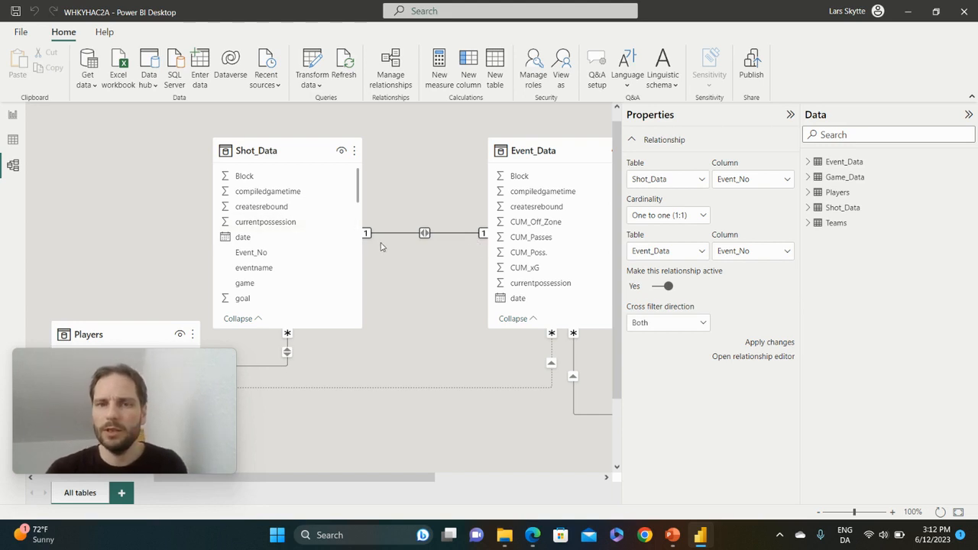
Try to set the Shot_Data to Event_Data relationship's cardinality to One to many (1:*).
{"action": "left_click", "coordinate": [703, 218]}
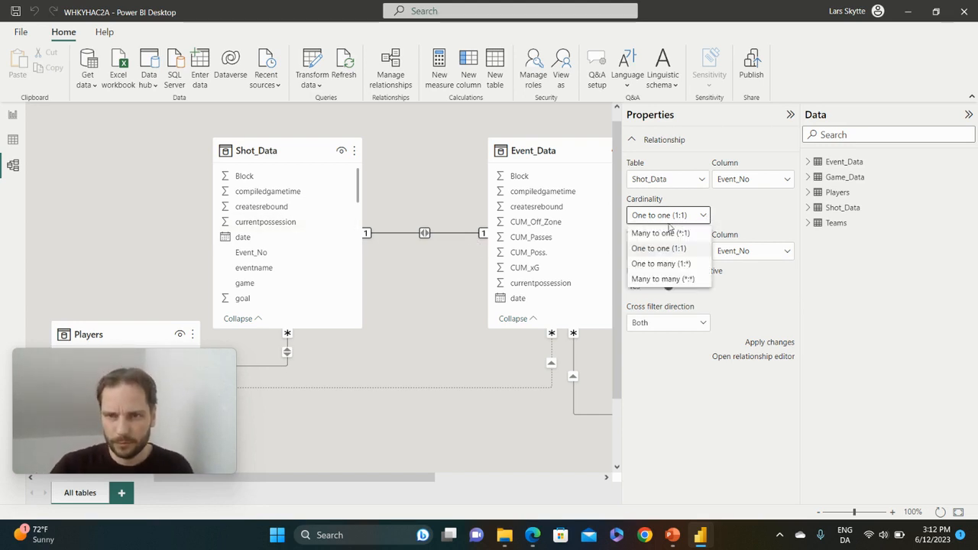
{"action": "left_click", "coordinate": [664, 264]}
{"action": "left_click", "coordinate": [761, 378]}
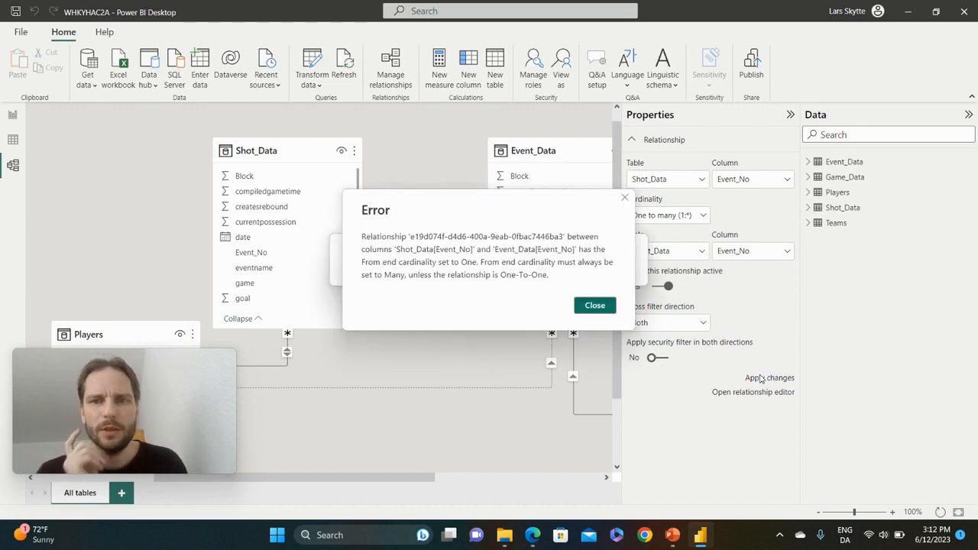
{"action": "left_click", "coordinate": [602, 309]}
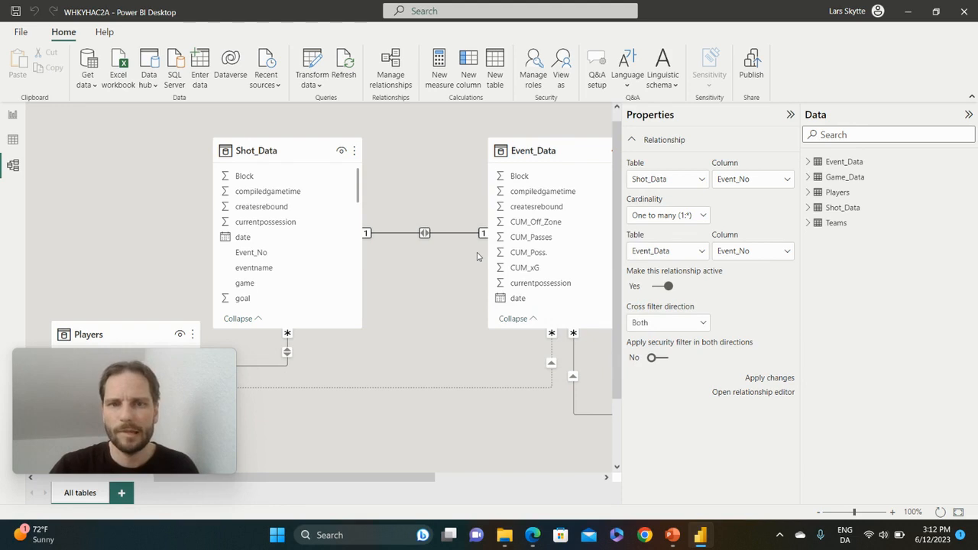
Delete the inactive relationship between the Players and Event_Data tables.
{"action": "scroll", "coordinate": [454, 300], "scroll_direction": "down", "scroll_amount": 2}
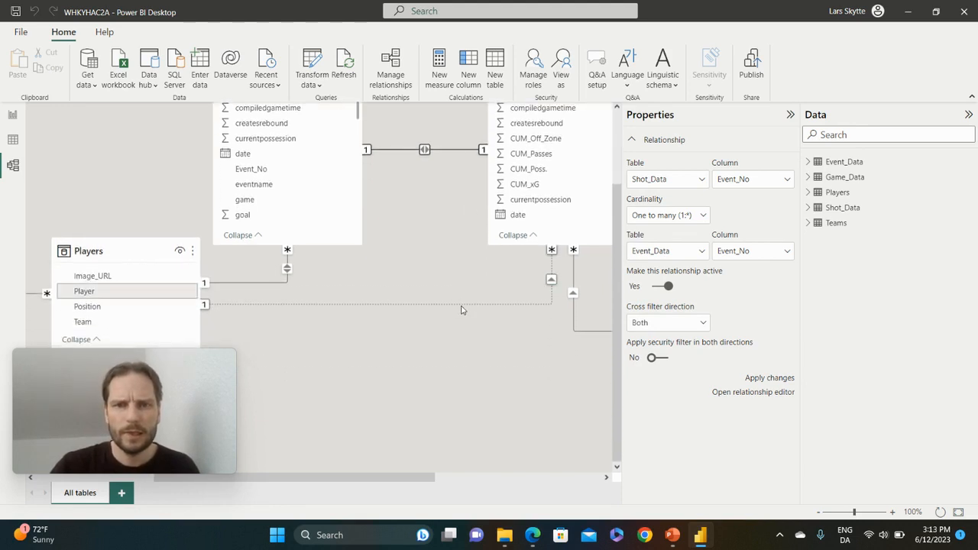
{"action": "left_click", "coordinate": [461, 308]}
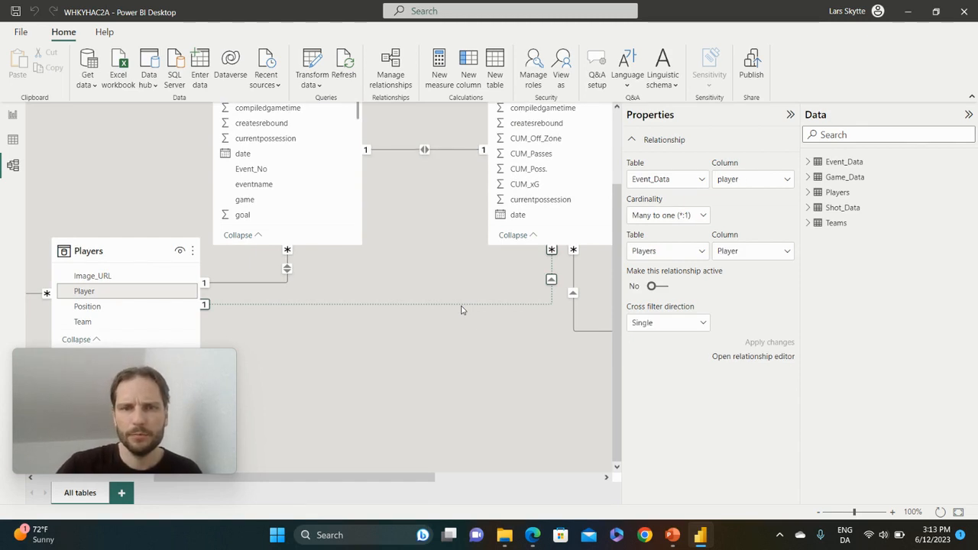
{"action": "key", "text": "Delete"}
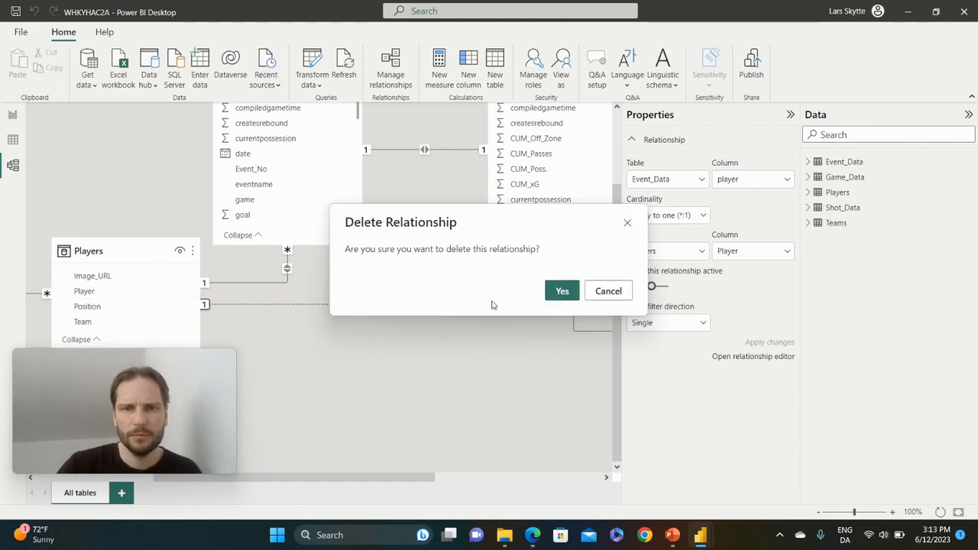
{"action": "left_click", "coordinate": [562, 293]}
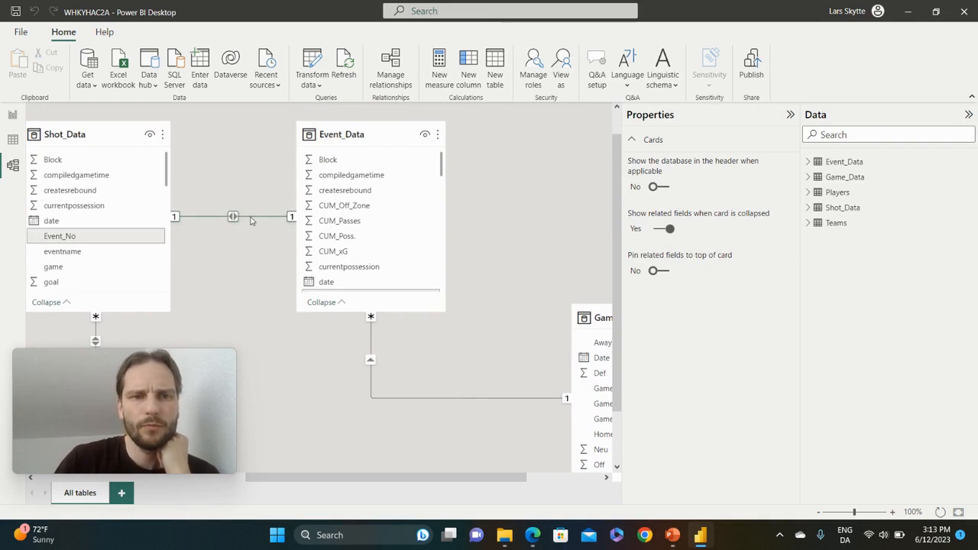
Set the cardinality of the Event_No relationship between Shot_Data and Event_Data to Many to one (*:1) and apply it.
{"action": "left_click", "coordinate": [249, 219]}
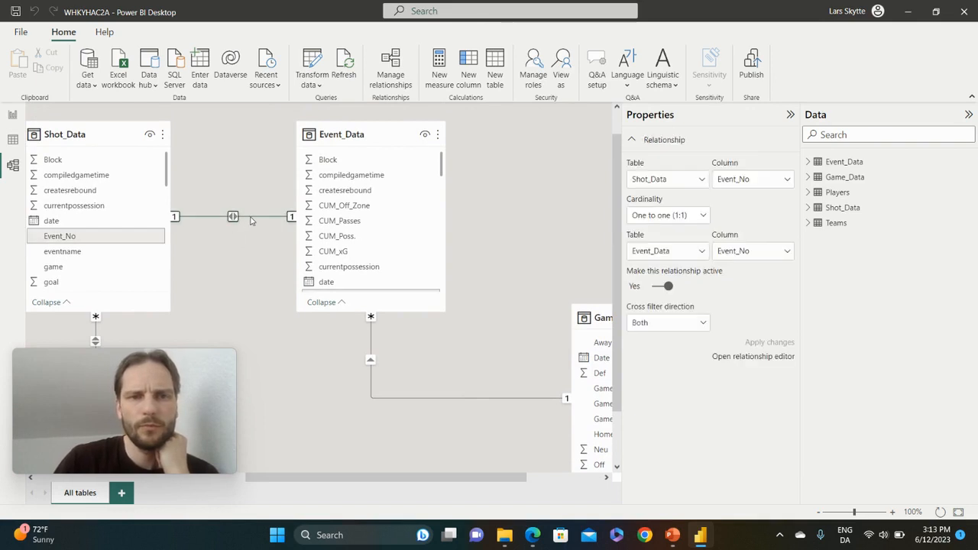
{"action": "left_click", "coordinate": [701, 182]}
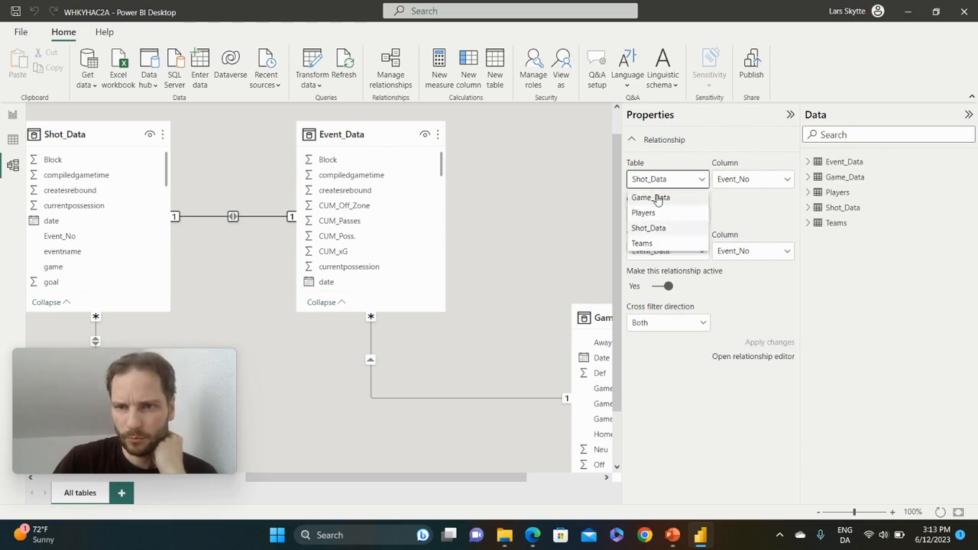
{"action": "left_click", "coordinate": [723, 211]}
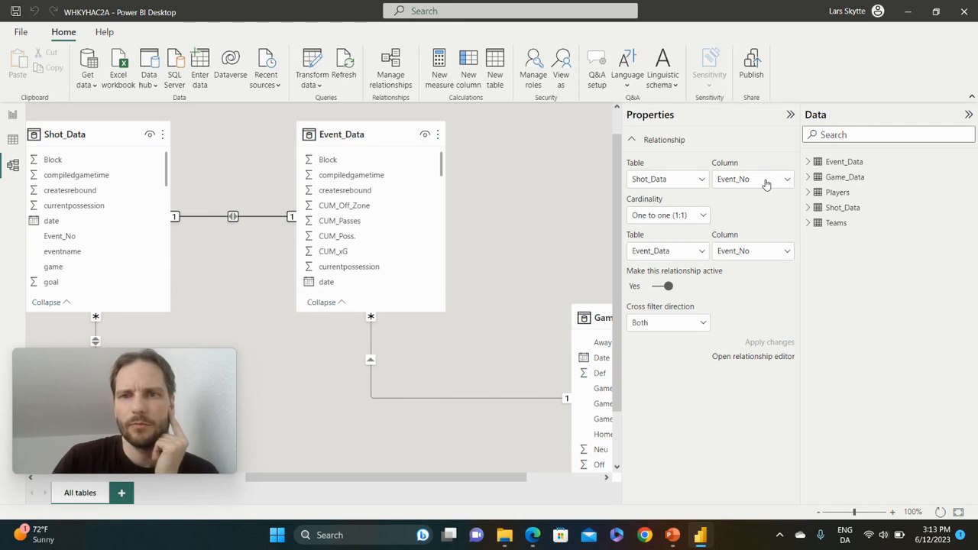
{"action": "left_click", "coordinate": [688, 180]}
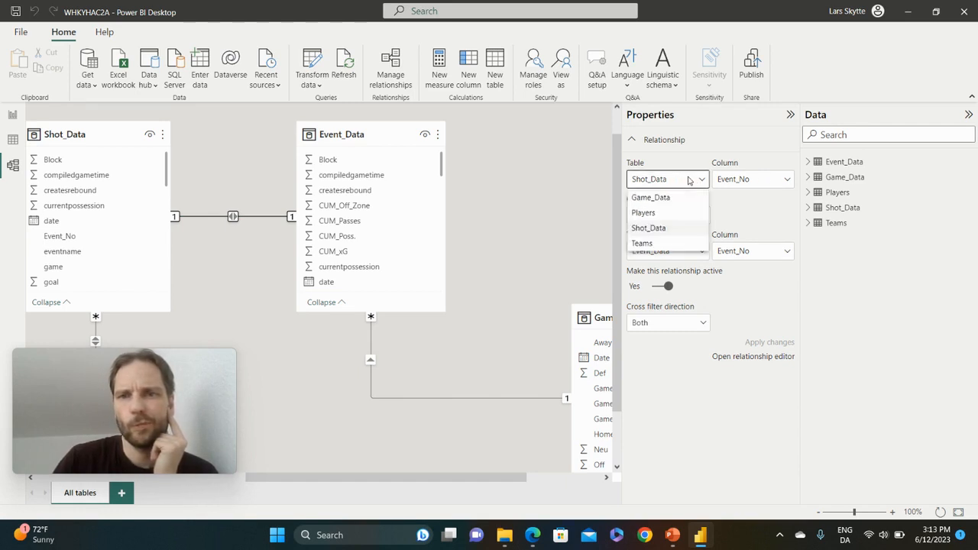
{"action": "left_click", "coordinate": [747, 216]}
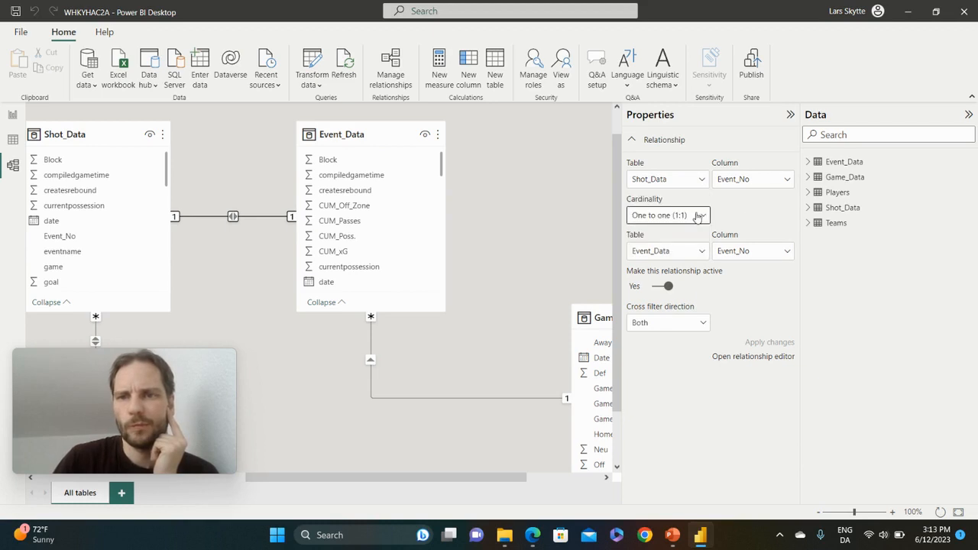
{"action": "left_click", "coordinate": [692, 216]}
{"action": "left_click", "coordinate": [654, 233]}
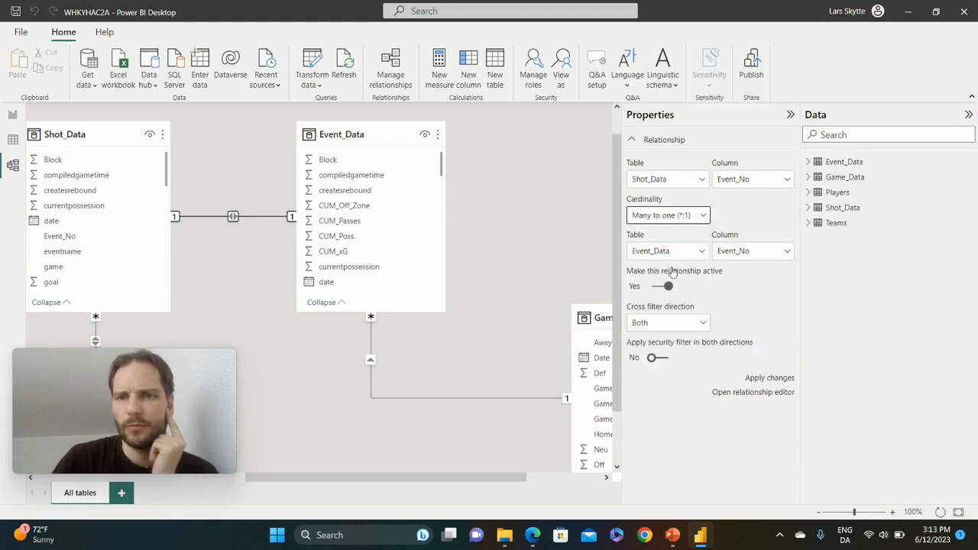
{"action": "left_click", "coordinate": [753, 379]}
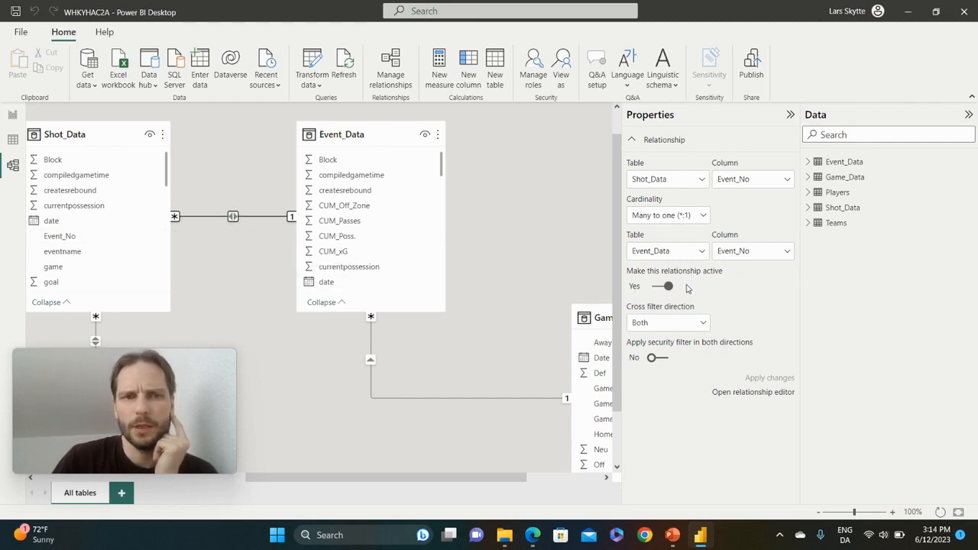
Set the cross filter direction of the Shot_Data to Event_Data relationship to Single and apply it.
{"action": "left_click", "coordinate": [704, 325]}
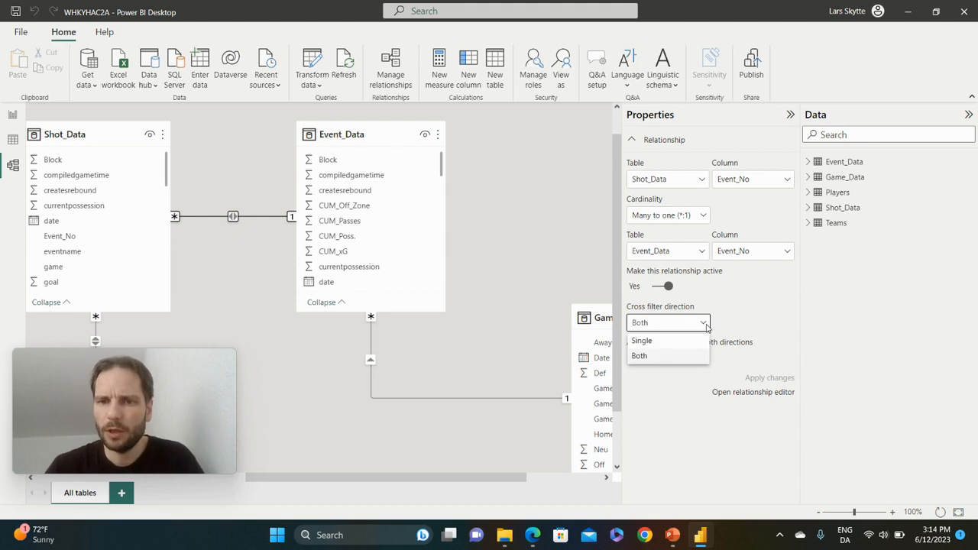
{"action": "left_click", "coordinate": [649, 342]}
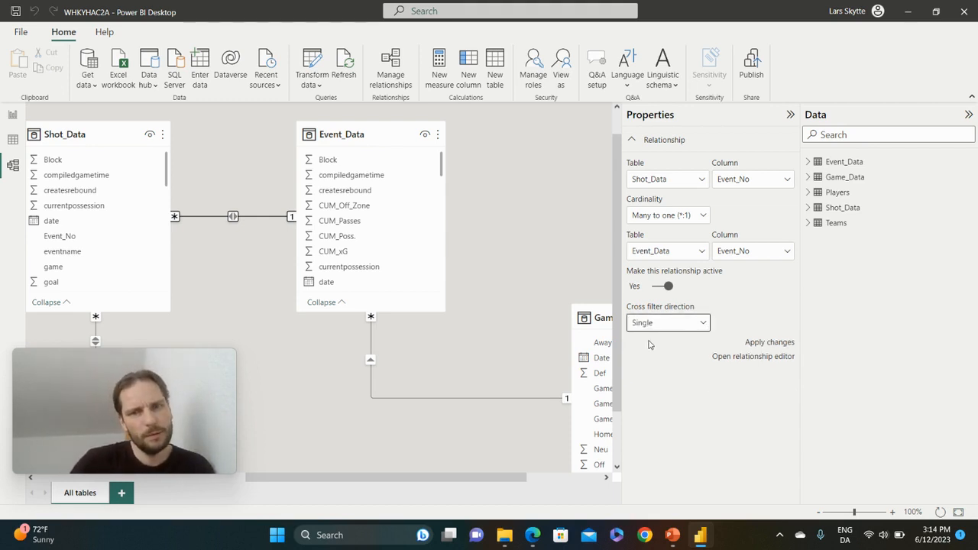
{"action": "left_click", "coordinate": [762, 343]}
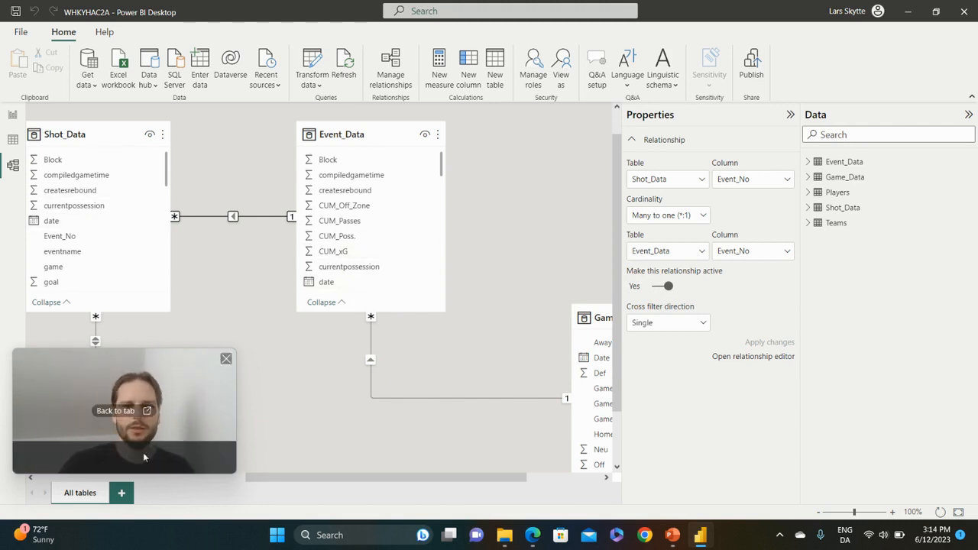
Return to the Game Report page and test the Shot_Event slicer by filtering to Block and clearing it again.
{"action": "left_click", "coordinate": [12, 115]}
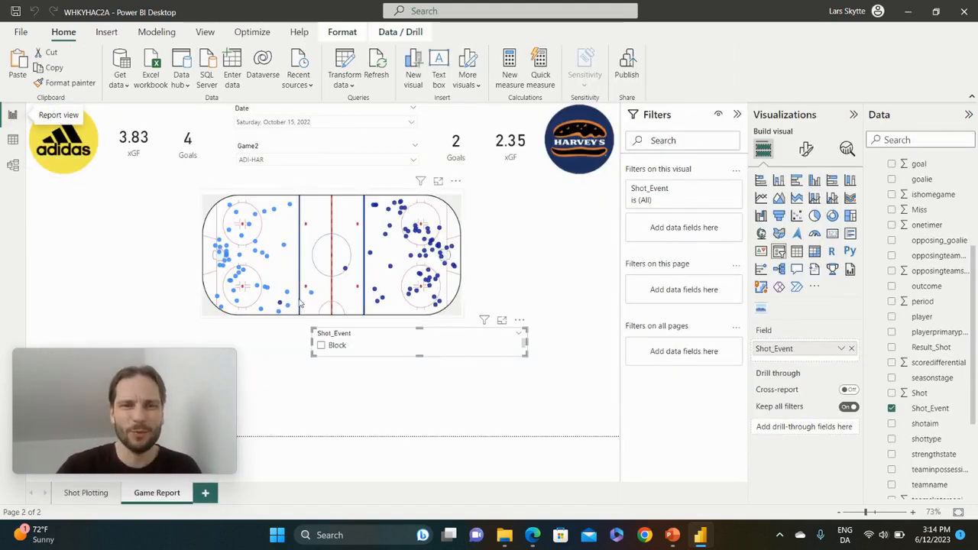
{"action": "left_click", "coordinate": [321, 345]}
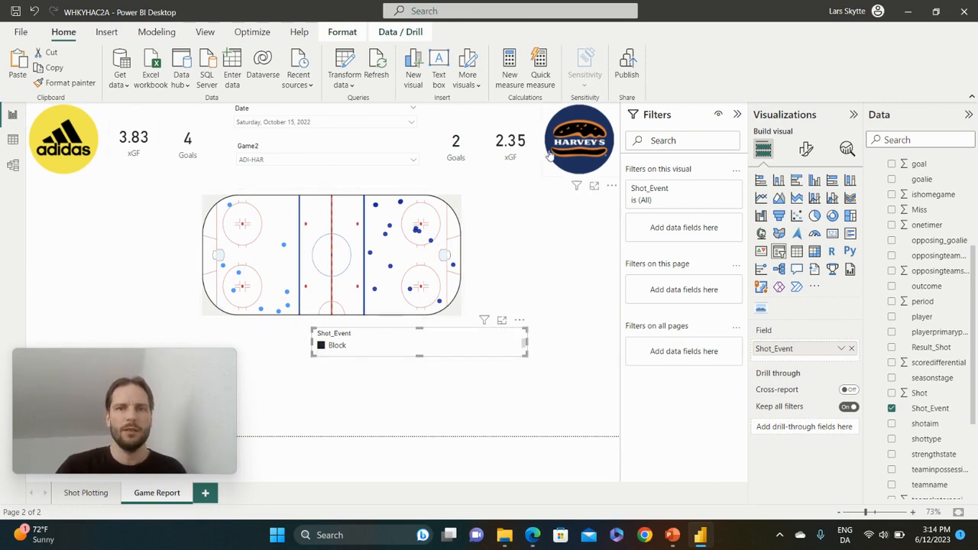
{"action": "left_click", "coordinate": [321, 345]}
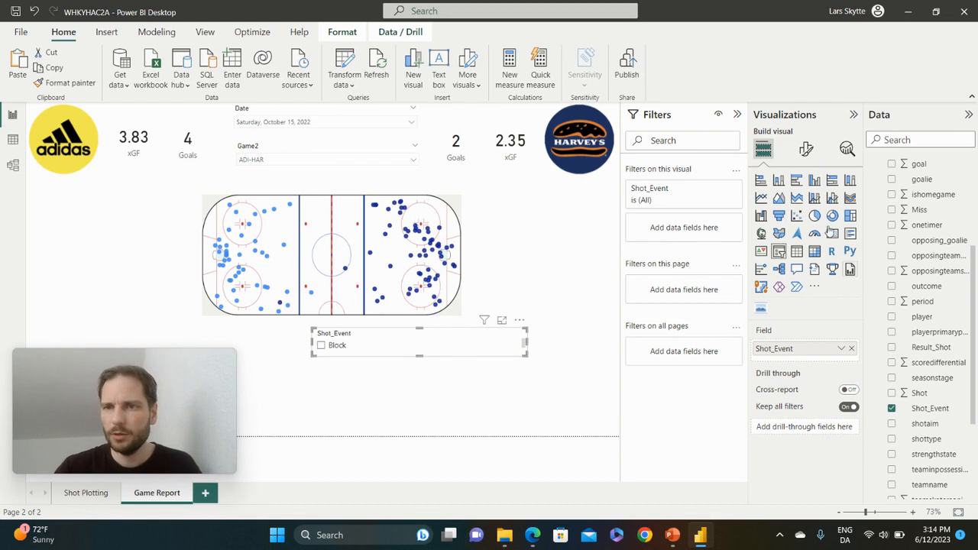
Restyle the Shot_Event slicer as tiles without a header and fit it, slightly shorter, directly beneath the rink plot.
{"action": "left_click", "coordinate": [806, 149]}
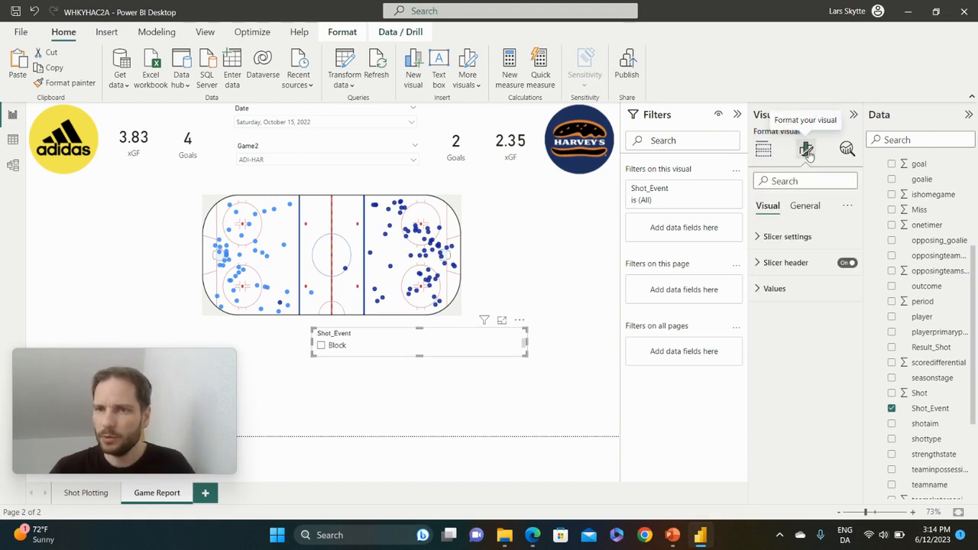
{"action": "left_click", "coordinate": [792, 238]}
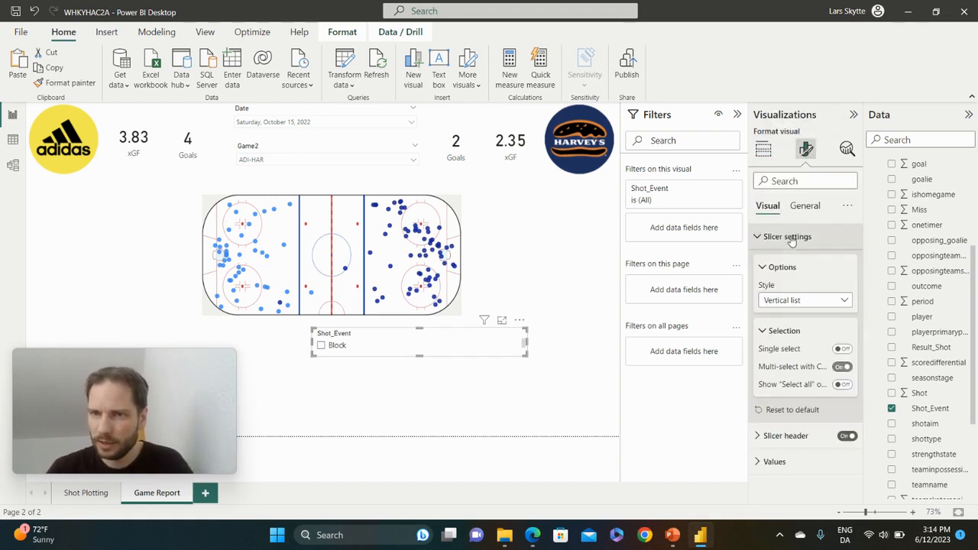
{"action": "left_click", "coordinate": [825, 303]}
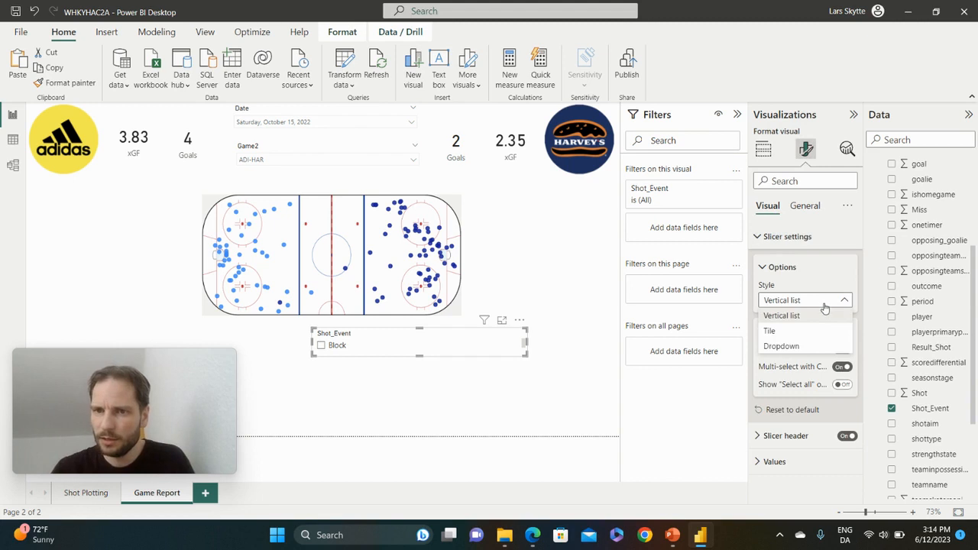
{"action": "left_click", "coordinate": [773, 331]}
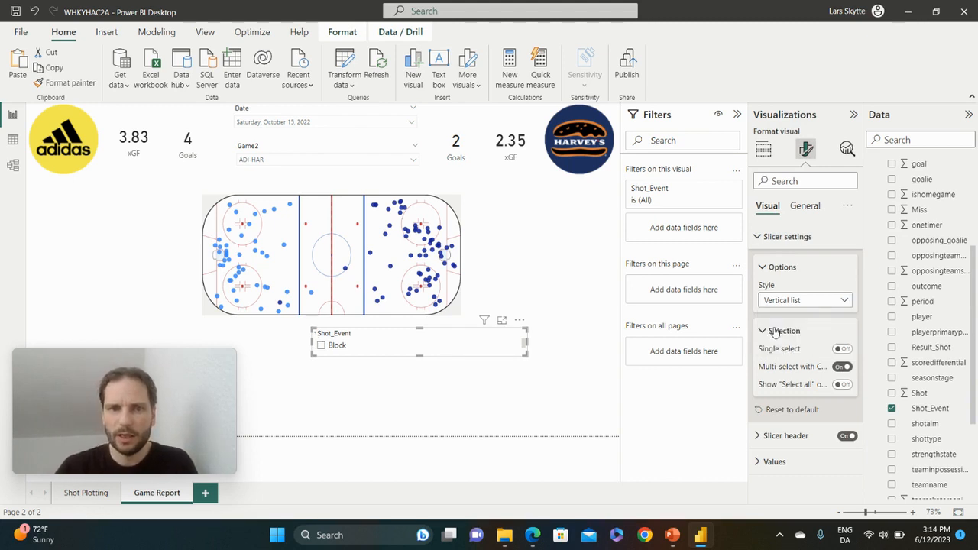
{"action": "left_click", "coordinate": [844, 437]}
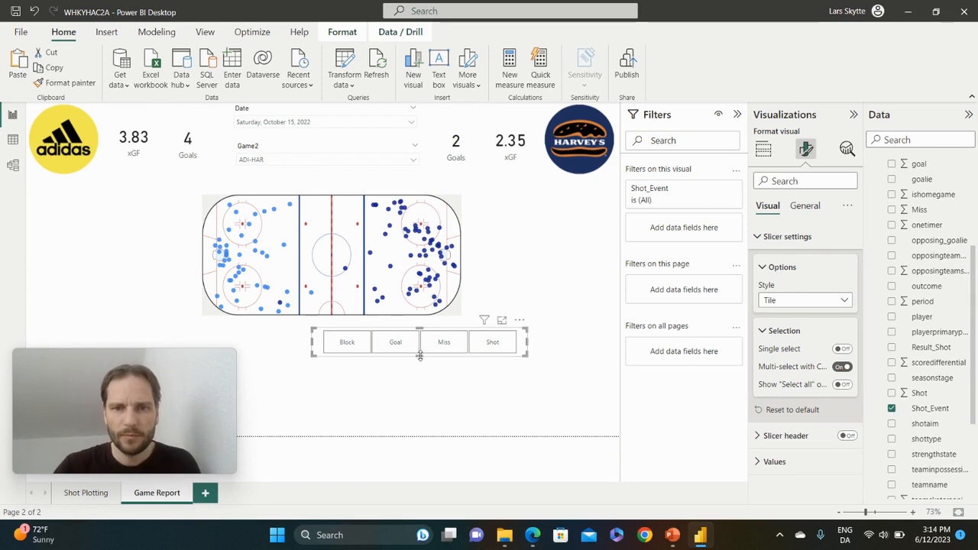
{"action": "left_click_drag", "start_coordinate": [419, 355], "coordinate": [421, 349]}
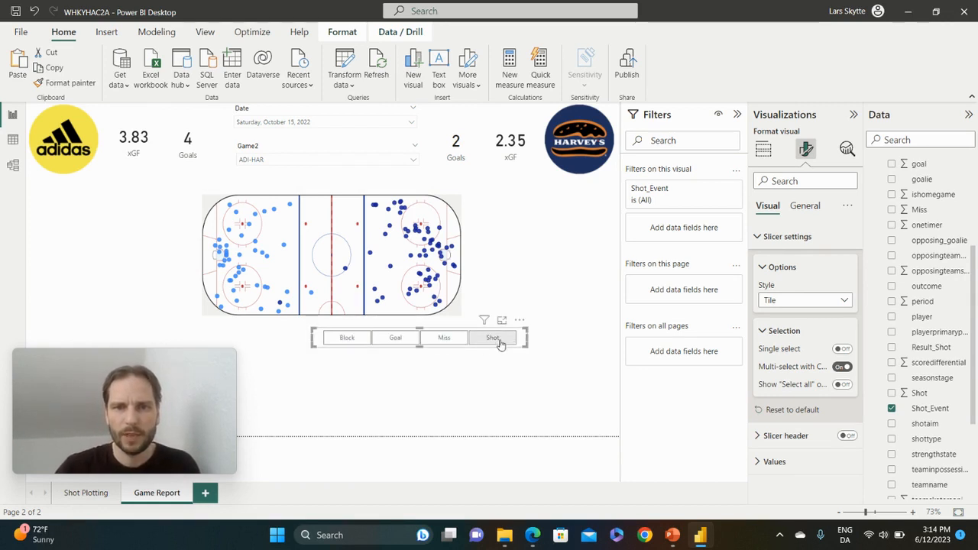
{"action": "left_click_drag", "start_coordinate": [514, 335], "coordinate": [433, 326]}
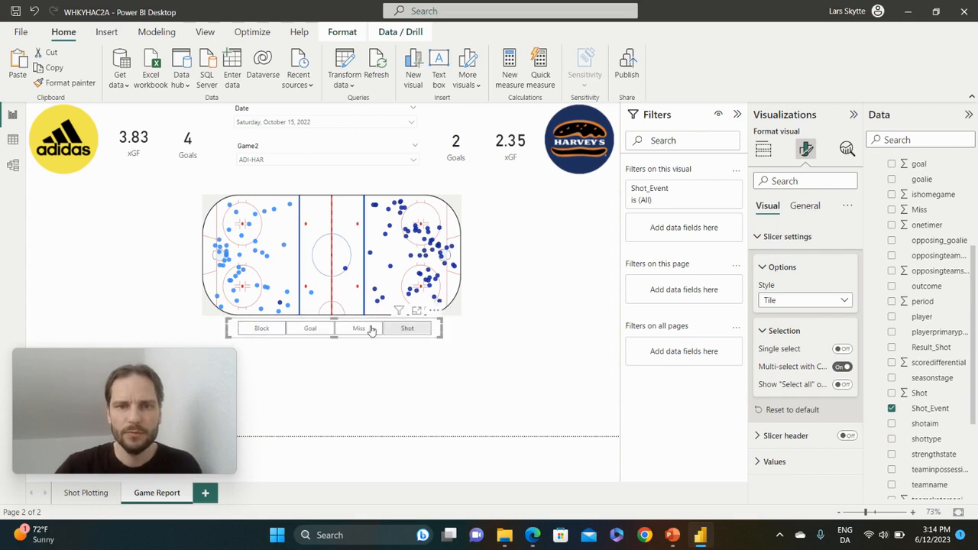
Test the tile slicer on the rink plot with Goal and Shot, clear the filter and deselect the slicer.
{"action": "left_click", "coordinate": [311, 330]}
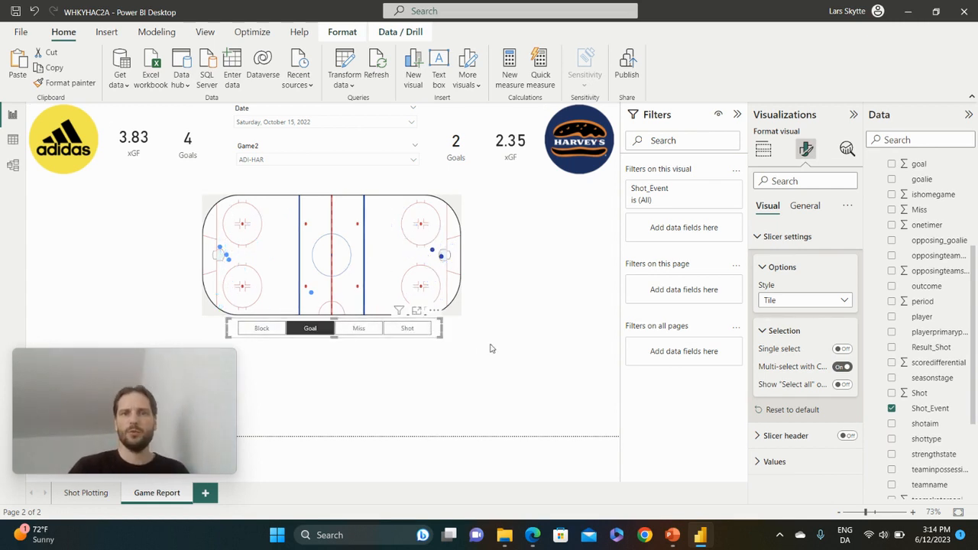
{"action": "left_click", "coordinate": [411, 330]}
{"action": "left_click", "coordinate": [408, 330]}
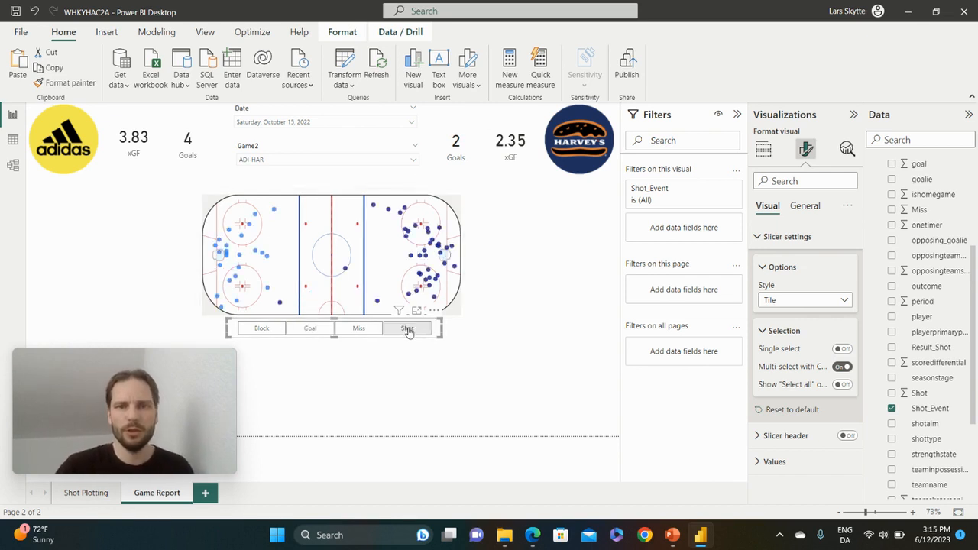
{"action": "left_click", "coordinate": [548, 358]}
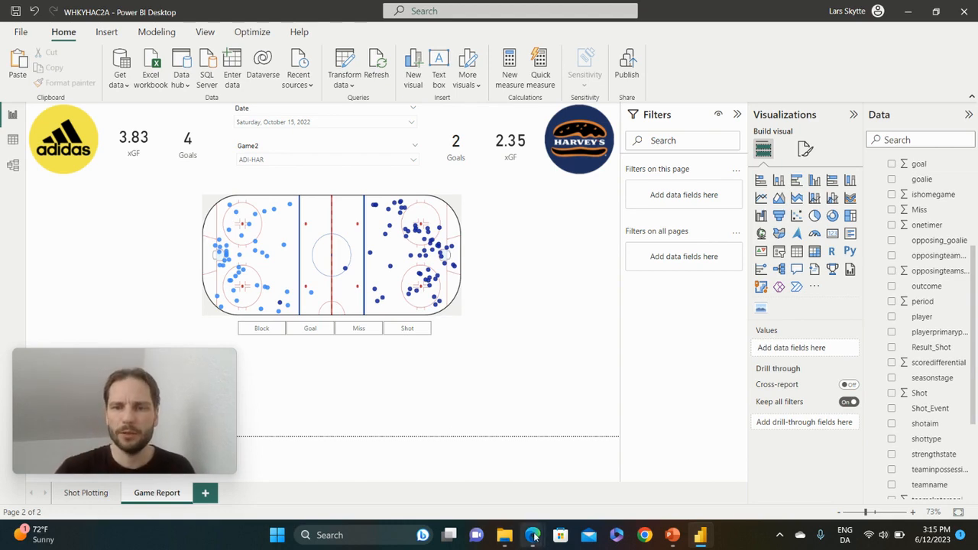
Switch to the browser to check the xG line chart in the published game report, and return to Power BI Desktop.
{"action": "mouse_move", "coordinate": [533, 535]}
{"action": "left_click", "coordinate": [395, 459]}
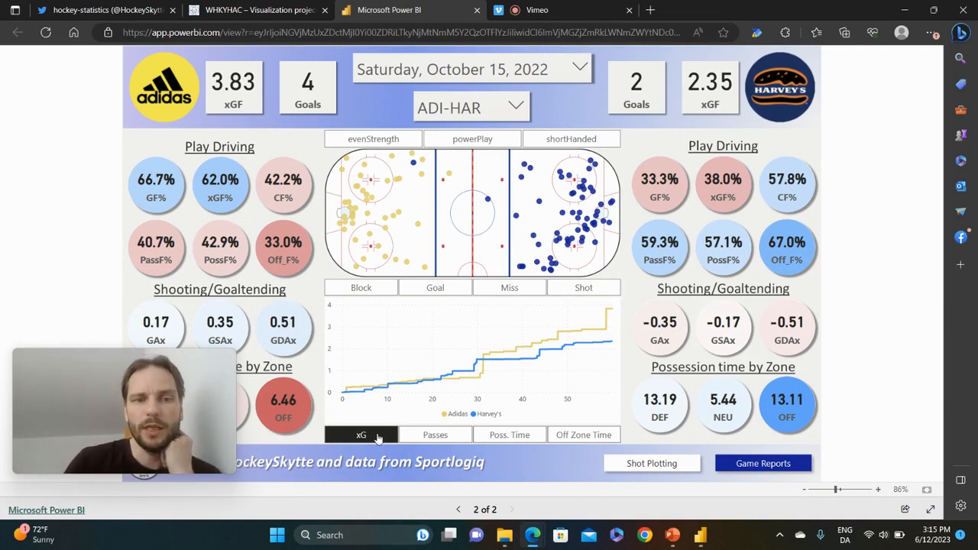
{"action": "left_click", "coordinate": [706, 538]}
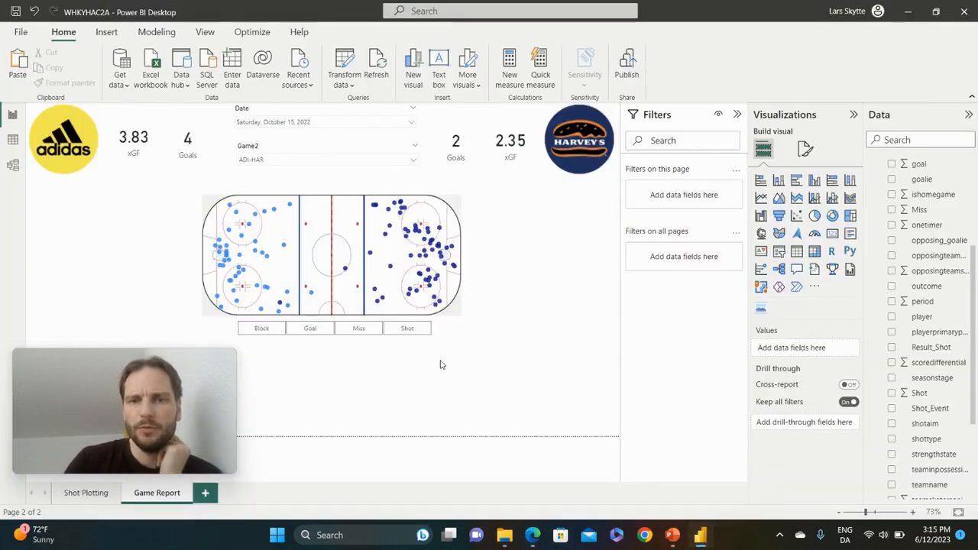
Add an empty line chart below the Shot_Event slicer and enlarge it down to the page's lower edge.
{"action": "left_click", "coordinate": [763, 199]}
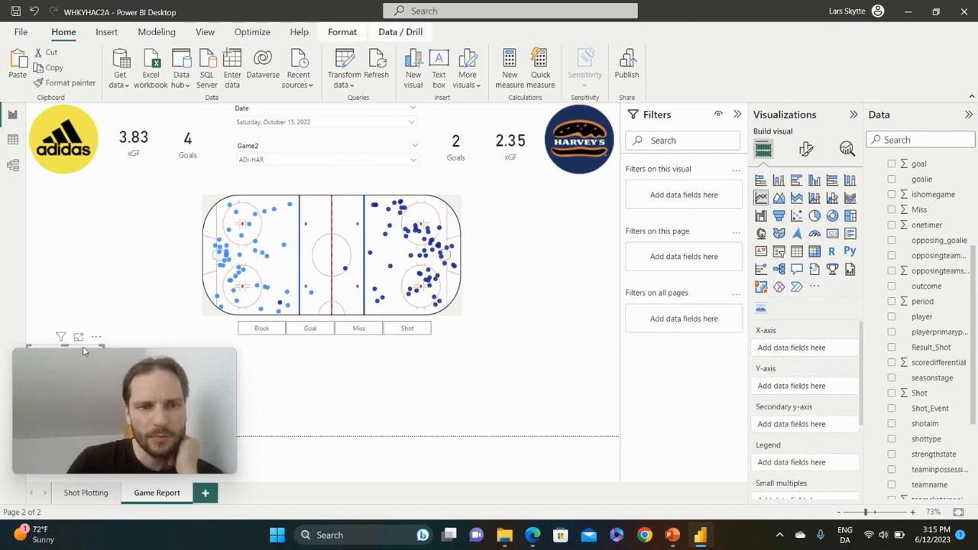
{"action": "left_click_drag", "start_coordinate": [85, 349], "coordinate": [345, 340]}
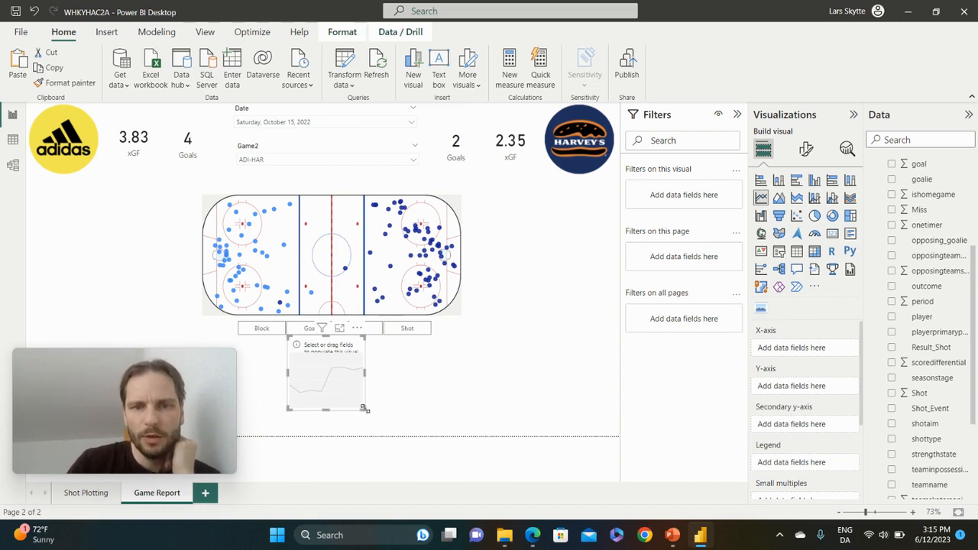
{"action": "left_click_drag", "start_coordinate": [364, 409], "coordinate": [511, 439]}
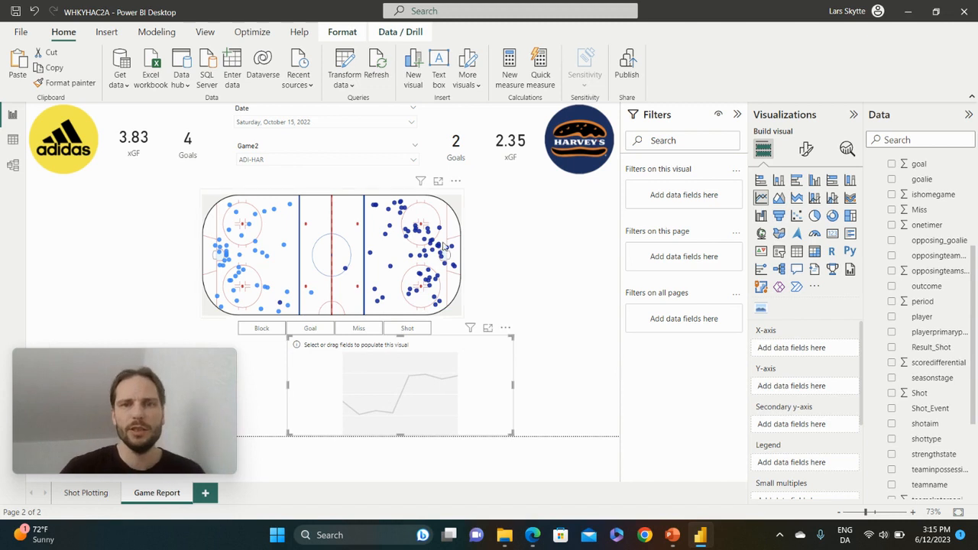
Move the rink plot and the Shot_Event slicer slightly higher, keeping the slicer directly beneath the plot.
{"action": "left_click", "coordinate": [446, 195]}
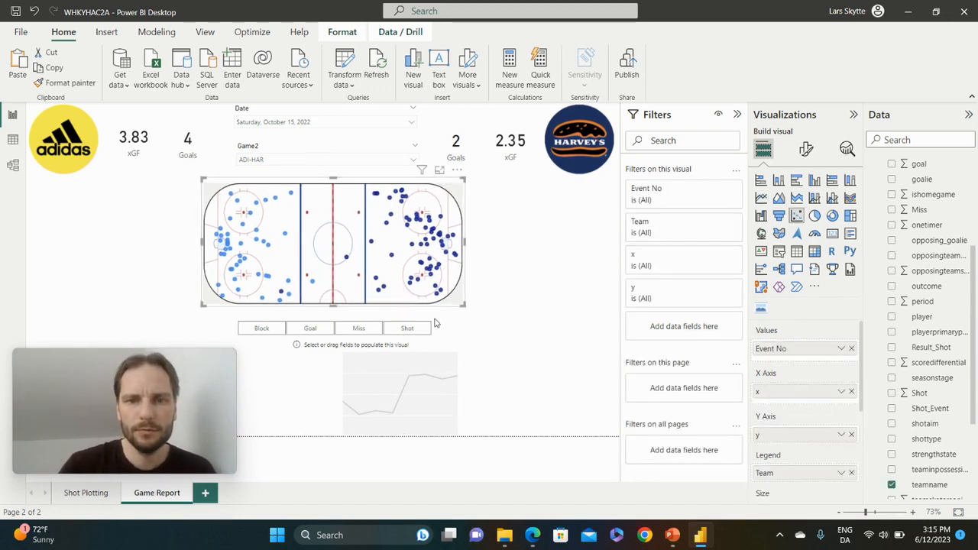
{"action": "left_click_drag", "start_coordinate": [439, 330], "coordinate": [441, 321]}
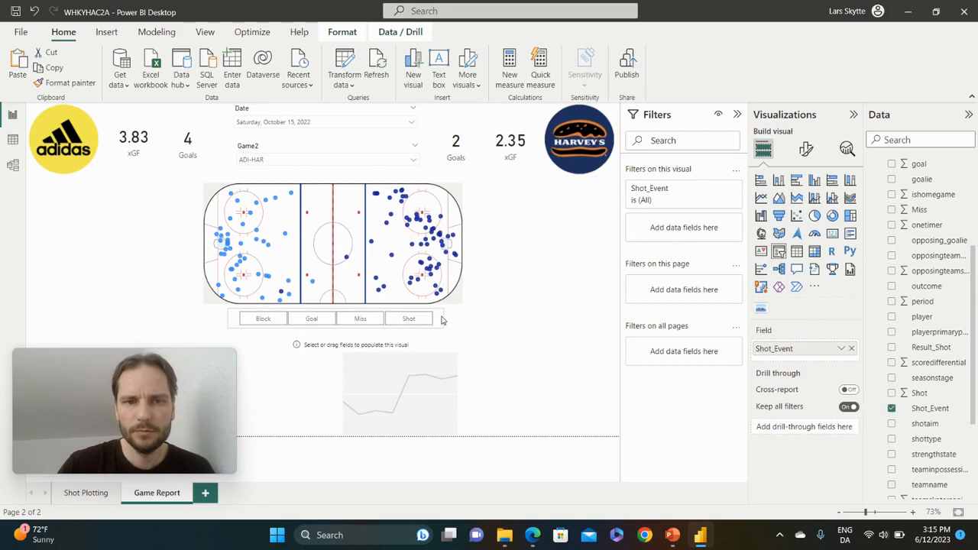
Set Time_Minutes from the Event_Data table as the X-axis of the empty line chart.
{"action": "left_click", "coordinate": [474, 348]}
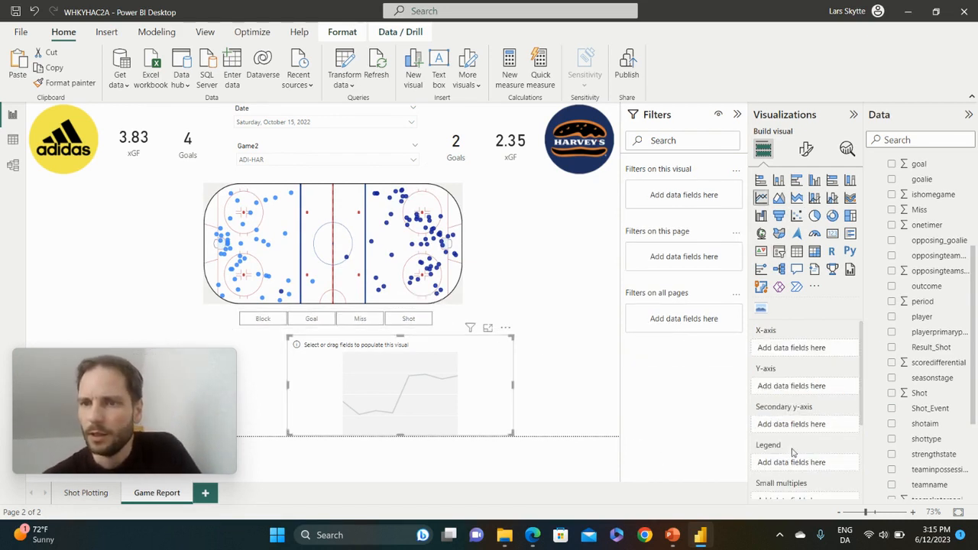
{"action": "scroll", "coordinate": [936, 344], "scroll_direction": "down", "scroll_amount": 5}
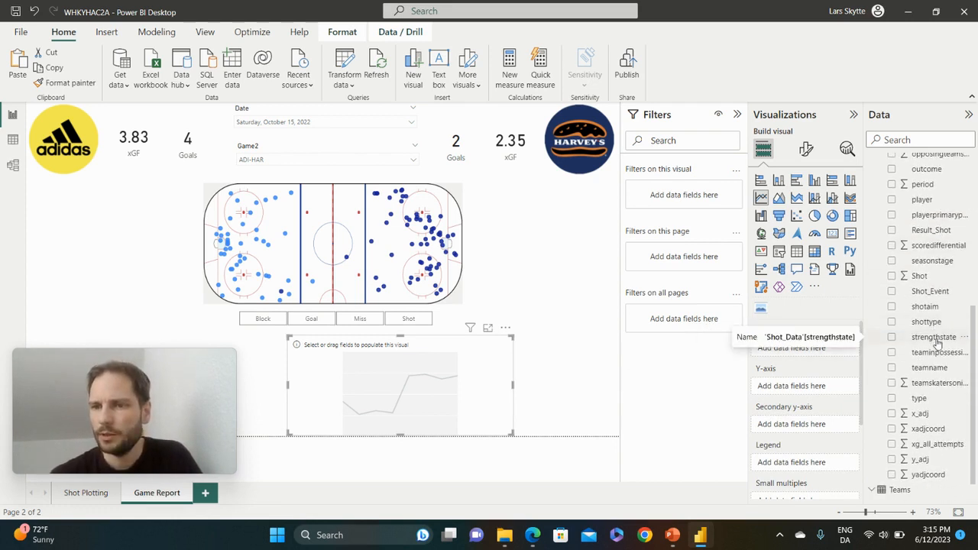
{"action": "scroll", "coordinate": [937, 344], "scroll_direction": "up", "scroll_amount": 2}
{"action": "scroll", "coordinate": [938, 345], "scroll_direction": "up", "scroll_amount": 3}
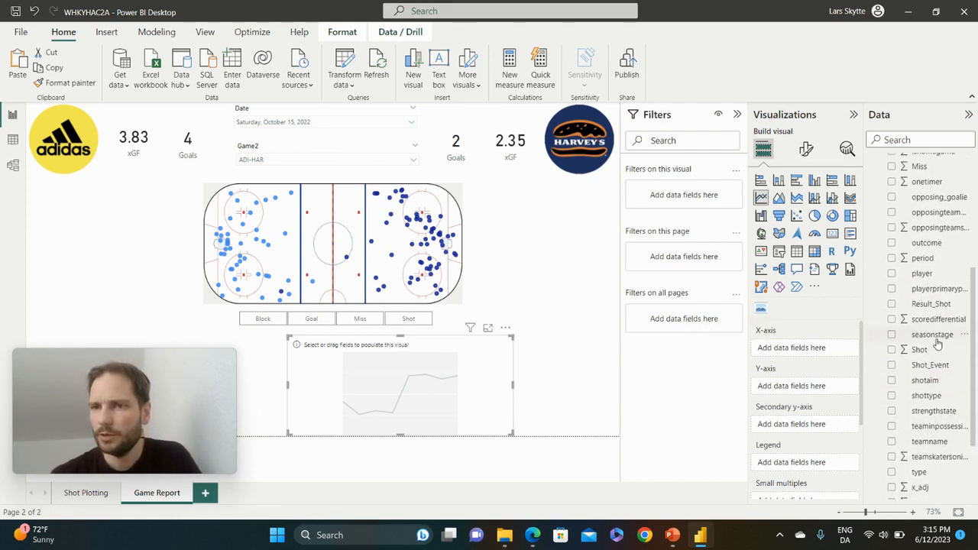
{"action": "scroll", "coordinate": [937, 344], "scroll_direction": "up", "scroll_amount": 12}
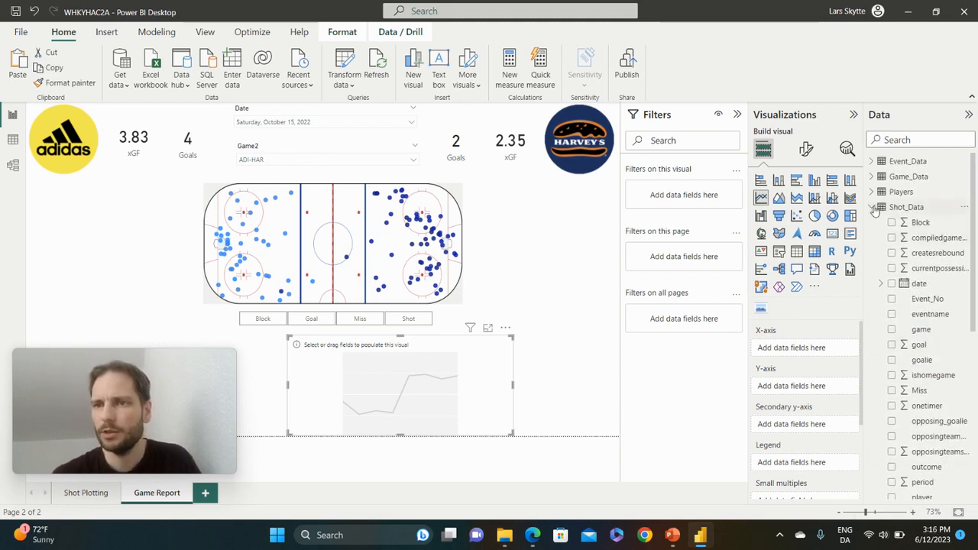
{"action": "left_click", "coordinate": [872, 207]}
{"action": "left_click", "coordinate": [871, 162]}
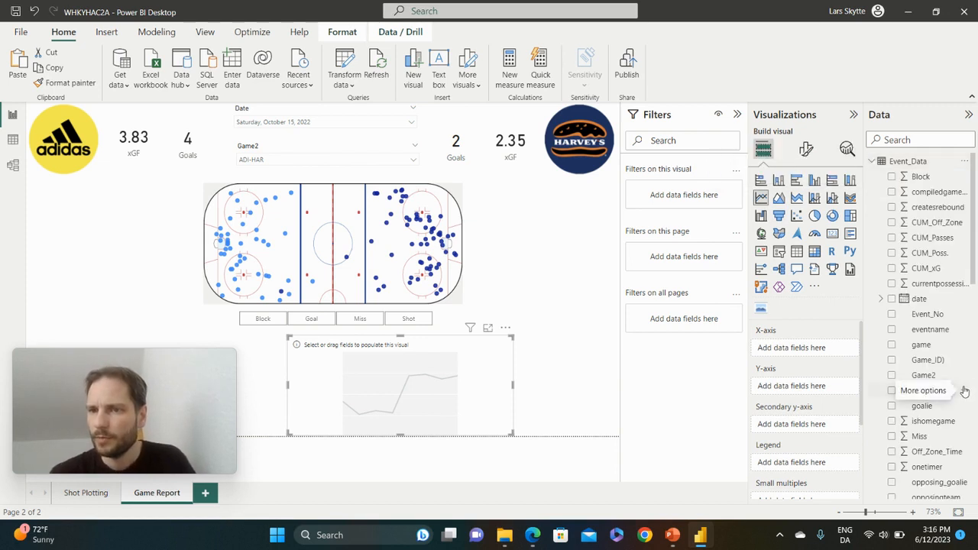
{"action": "scroll", "coordinate": [965, 390], "scroll_direction": "down", "scroll_amount": 3}
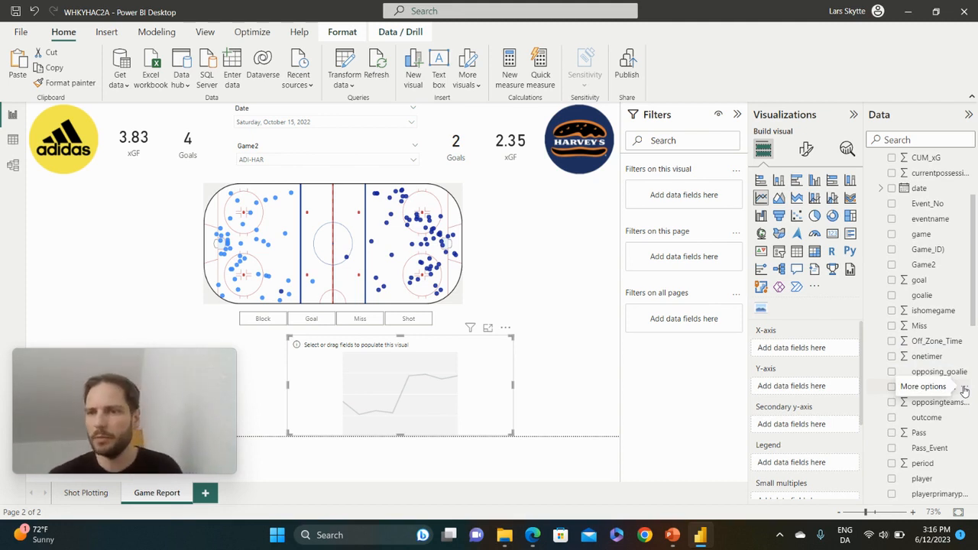
{"action": "scroll", "coordinate": [965, 391], "scroll_direction": "down", "scroll_amount": 4}
{"action": "scroll", "coordinate": [965, 391], "scroll_direction": "down", "scroll_amount": 3}
{"action": "scroll", "coordinate": [964, 391], "scroll_direction": "up", "scroll_amount": 3}
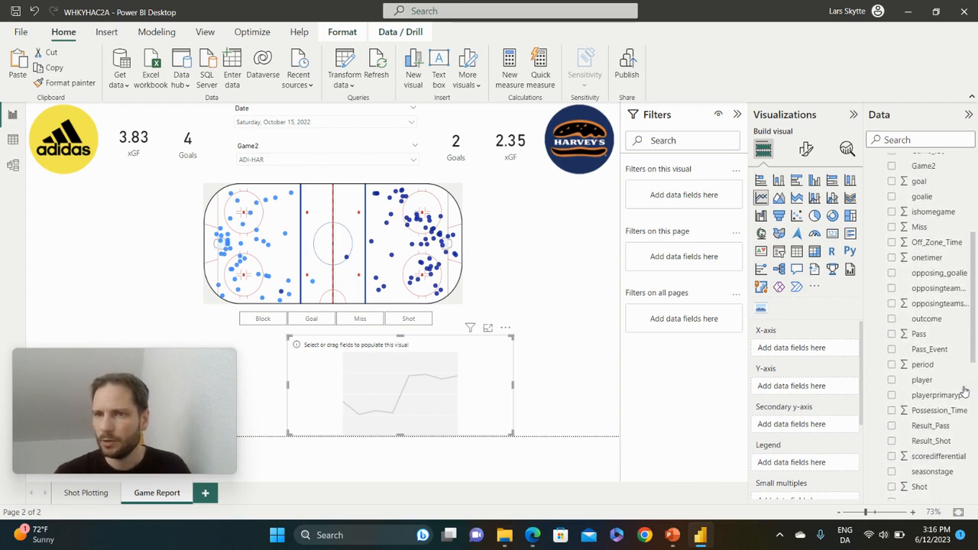
{"action": "scroll", "coordinate": [964, 391], "scroll_direction": "up", "scroll_amount": 2}
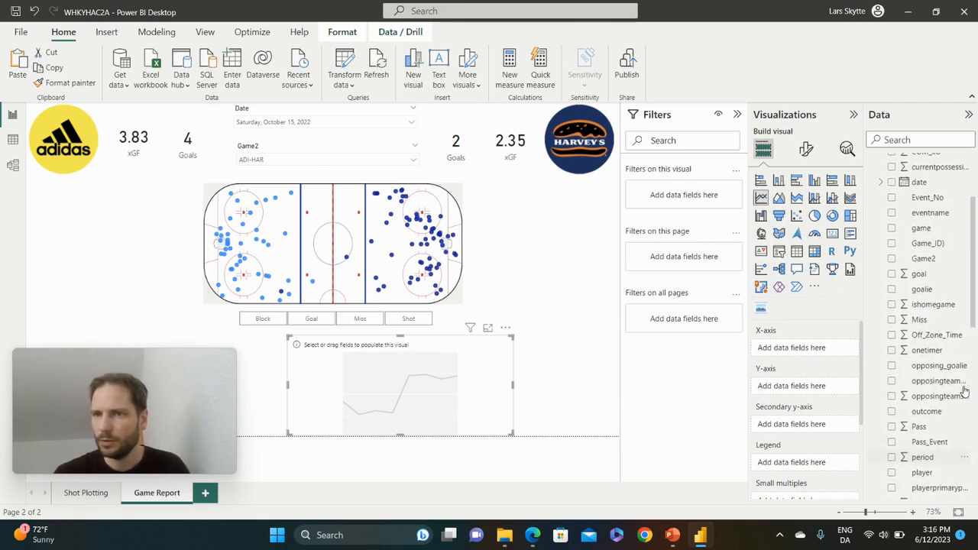
{"action": "scroll", "coordinate": [965, 391], "scroll_direction": "down", "scroll_amount": 4}
{"action": "scroll", "coordinate": [964, 391], "scroll_direction": "down", "scroll_amount": 2}
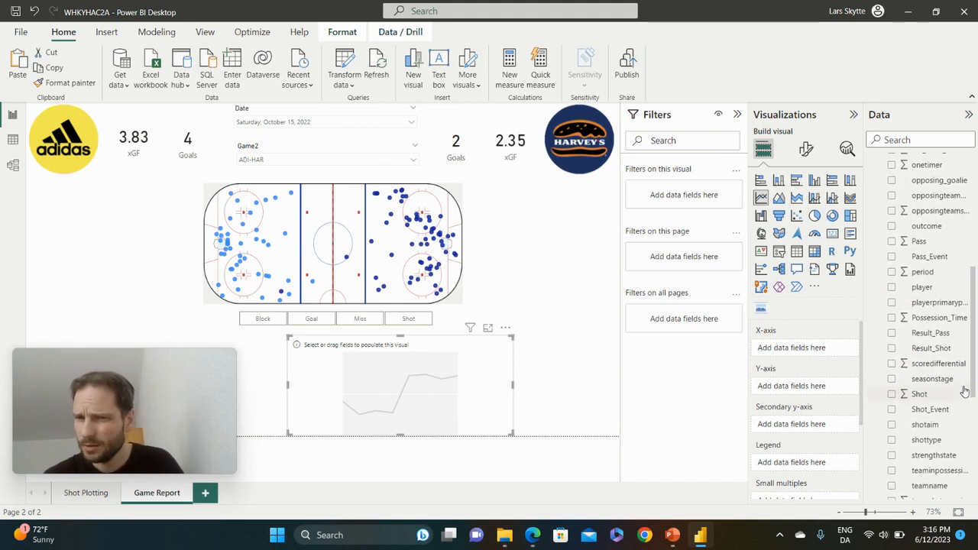
{"action": "scroll", "coordinate": [964, 391], "scroll_direction": "down", "scroll_amount": 4}
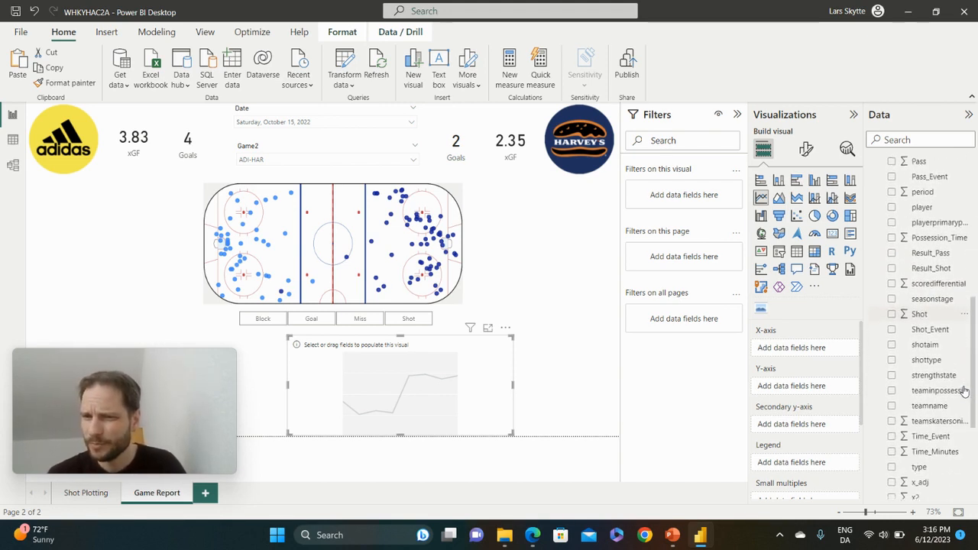
{"action": "left_click_drag", "start_coordinate": [940, 441], "coordinate": [825, 348]}
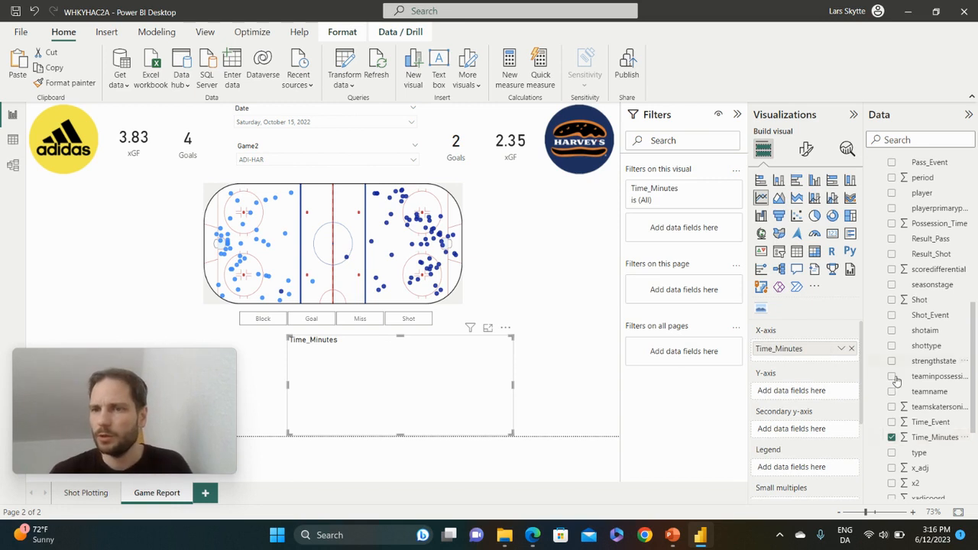
Add CUM_xG from Event_Data to the line chart's Y-axis and aggregate it as Maximum.
{"action": "scroll", "coordinate": [937, 382], "scroll_direction": "up", "scroll_amount": 10}
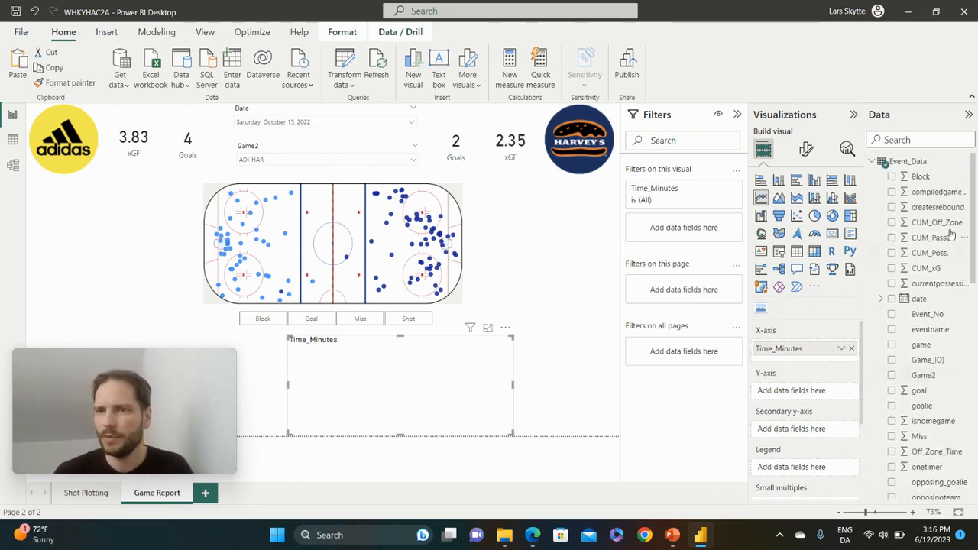
{"action": "left_click_drag", "start_coordinate": [924, 273], "coordinate": [809, 395]}
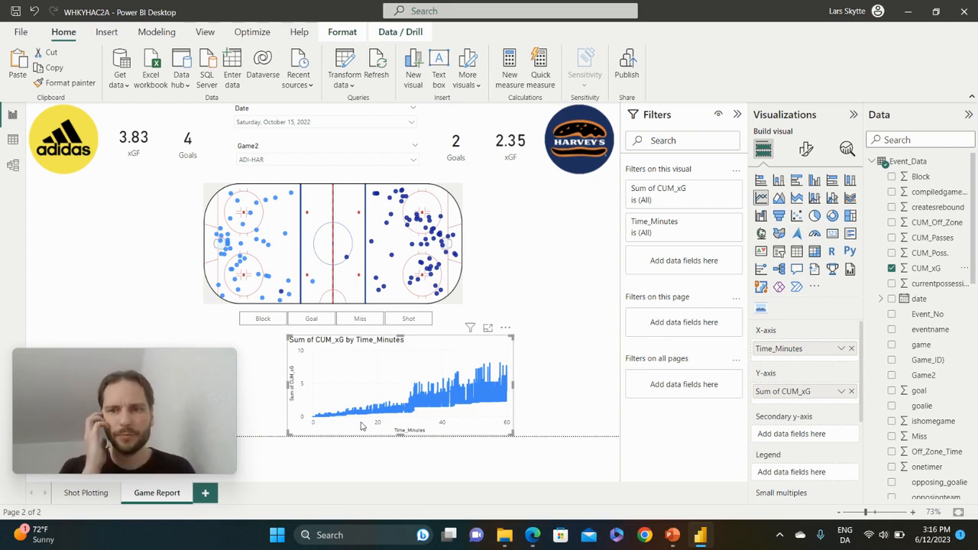
{"action": "left_click", "coordinate": [841, 392]}
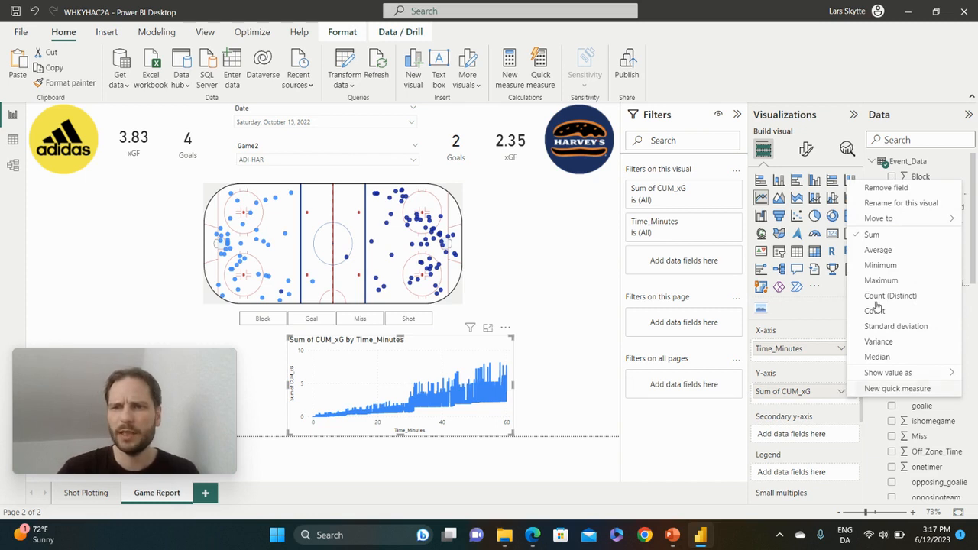
{"action": "left_click", "coordinate": [895, 283]}
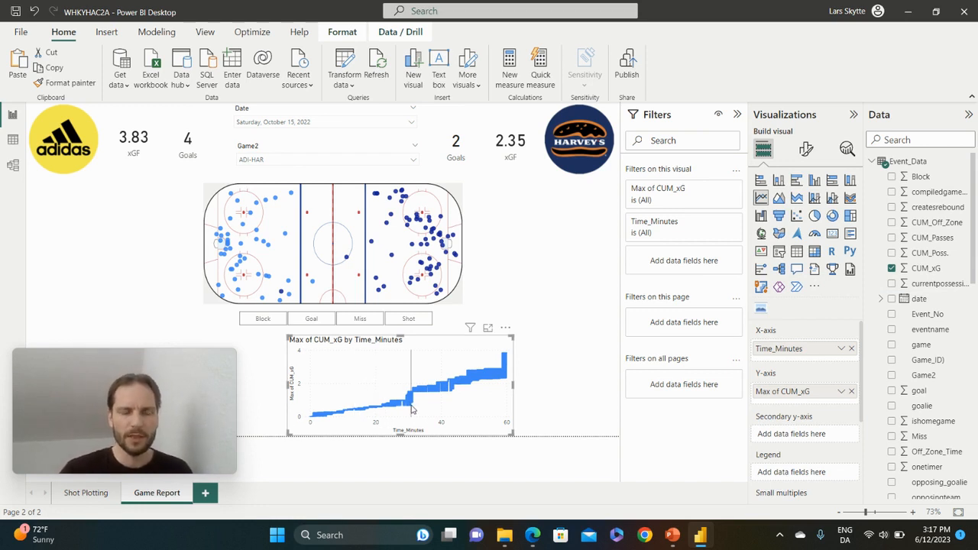
Add teamname from Event_Data as the line chart's legend and move the chart closer beneath the Shot_Event slicer, centred under the rink.
{"action": "mouse_move", "coordinate": [411, 409]}
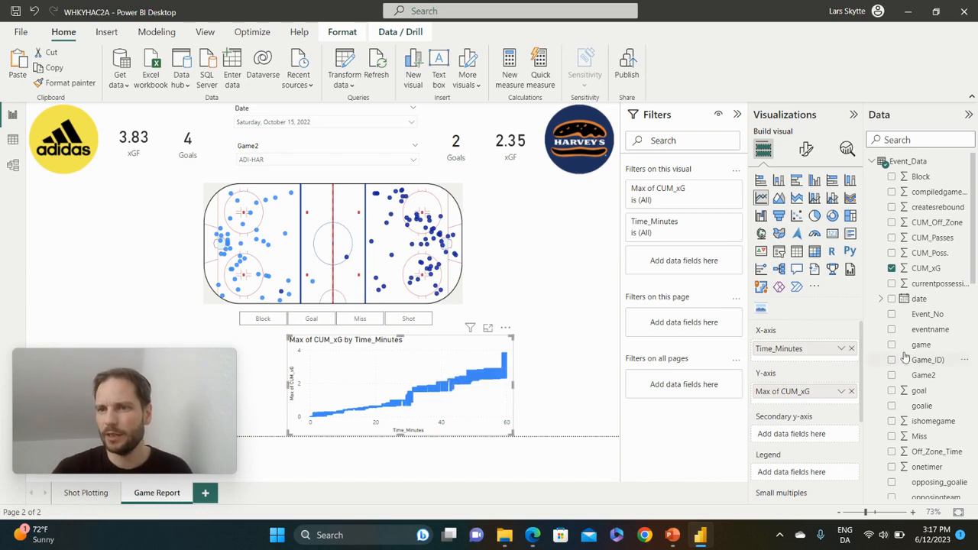
{"action": "scroll", "coordinate": [950, 350], "scroll_direction": "down", "scroll_amount": 6}
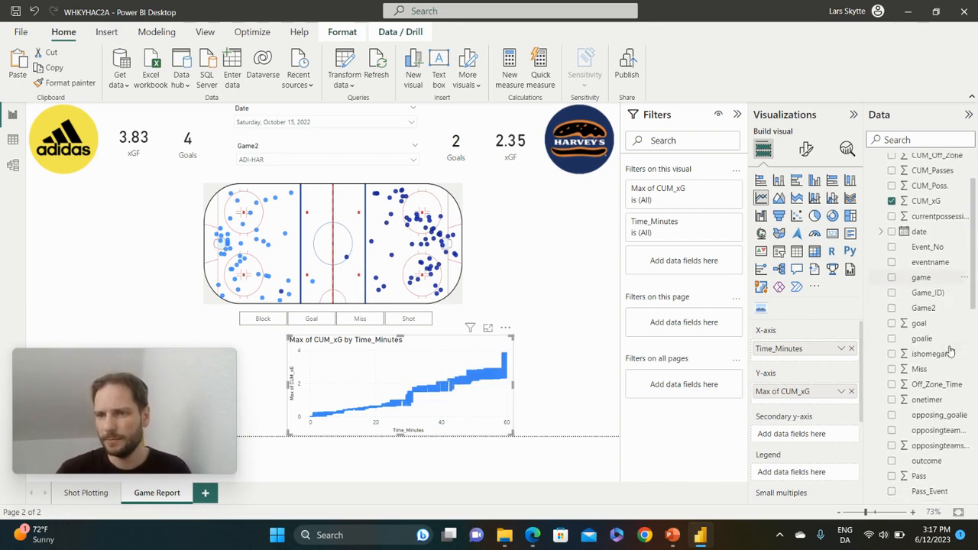
{"action": "scroll", "coordinate": [950, 350], "scroll_direction": "down", "scroll_amount": 5}
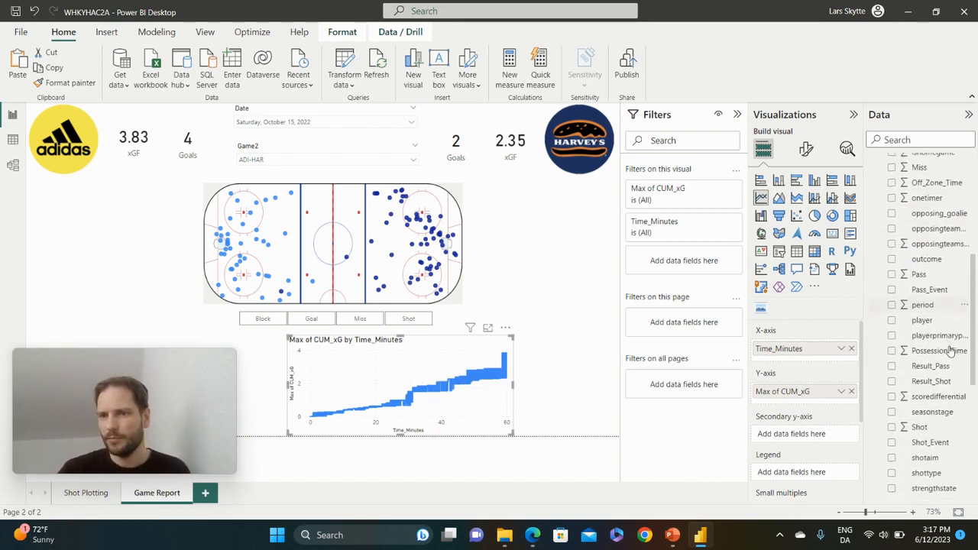
{"action": "scroll", "coordinate": [950, 350], "scroll_direction": "down", "scroll_amount": 1}
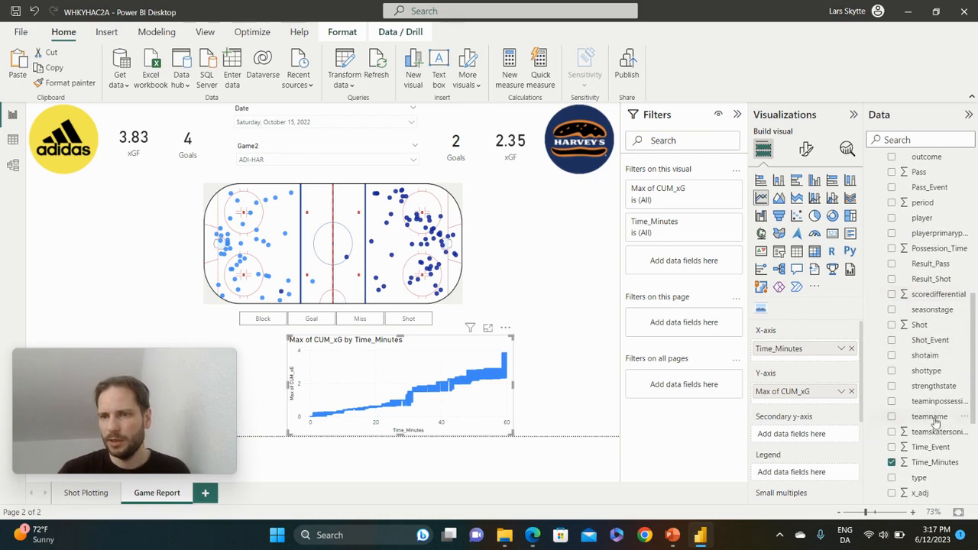
{"action": "left_click_drag", "start_coordinate": [935, 423], "coordinate": [820, 474]}
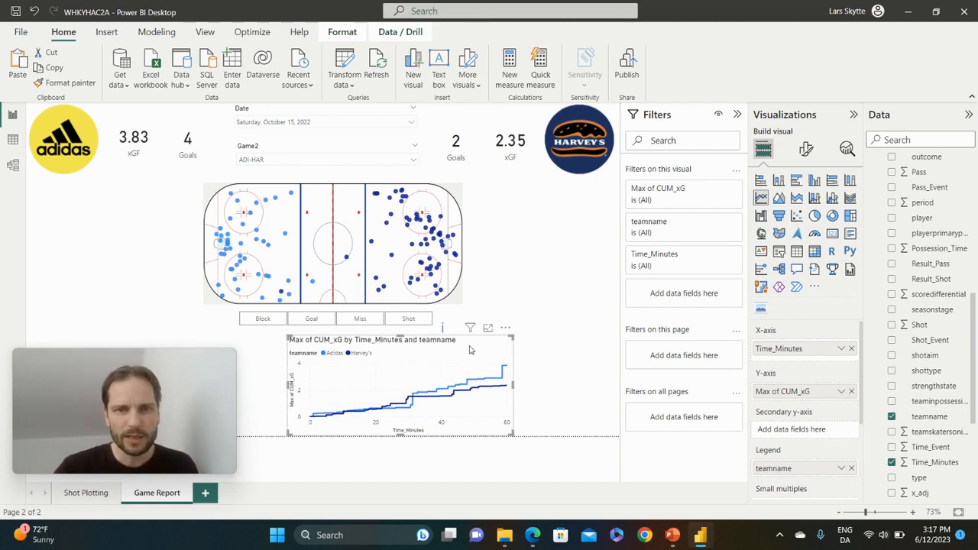
{"action": "left_click_drag", "start_coordinate": [472, 350], "coordinate": [450, 342]}
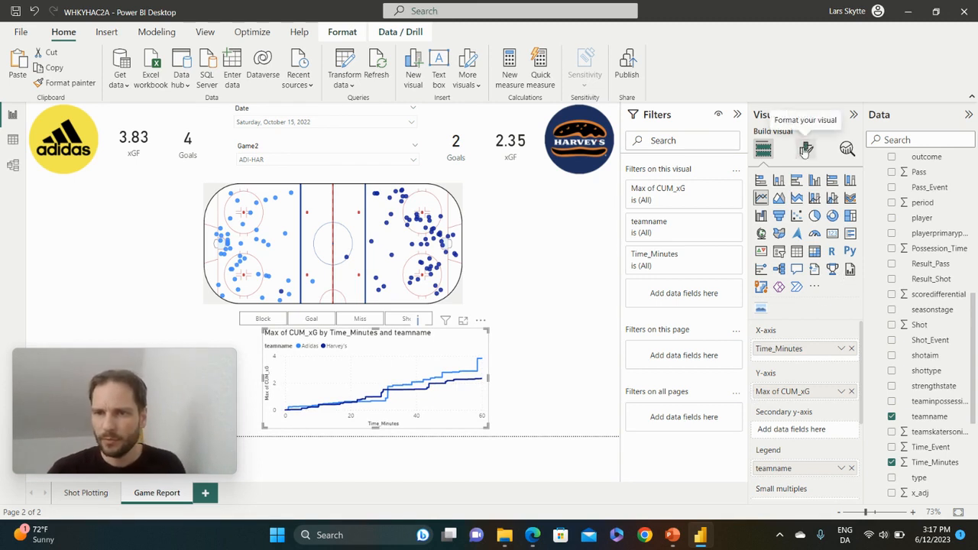
Rename the line chart's Y-axis field to xG for this visual.
{"action": "double_click", "coordinate": [791, 397]}
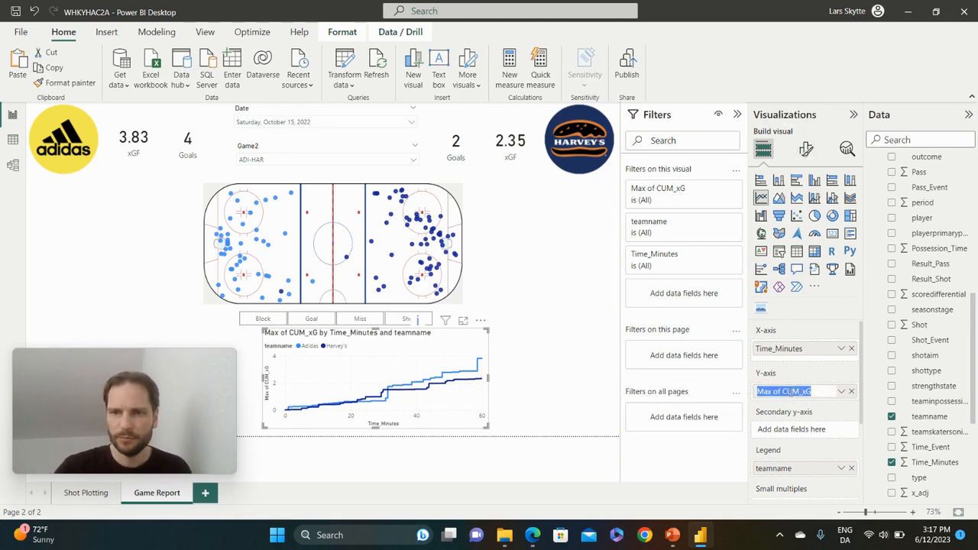
{"action": "left_click", "coordinate": [804, 392]}
{"action": "key", "text": "BackSpace"}
{"action": "key", "text": "BackSpace"}
{"action": "key", "text": "BackSpace"}
{"action": "key", "text": "BackSpace"}
{"action": "key", "text": "BackSpace"}
{"action": "key", "text": "BackSpace"}
{"action": "key", "text": "BackSpace"}
{"action": "key", "text": "BackSpace"}
{"action": "key", "text": "BackSpace"}
{"action": "key", "text": "BackSpace"}
{"action": "key", "text": "BackSpace"}
{"action": "key", "text": "BackSpace"}
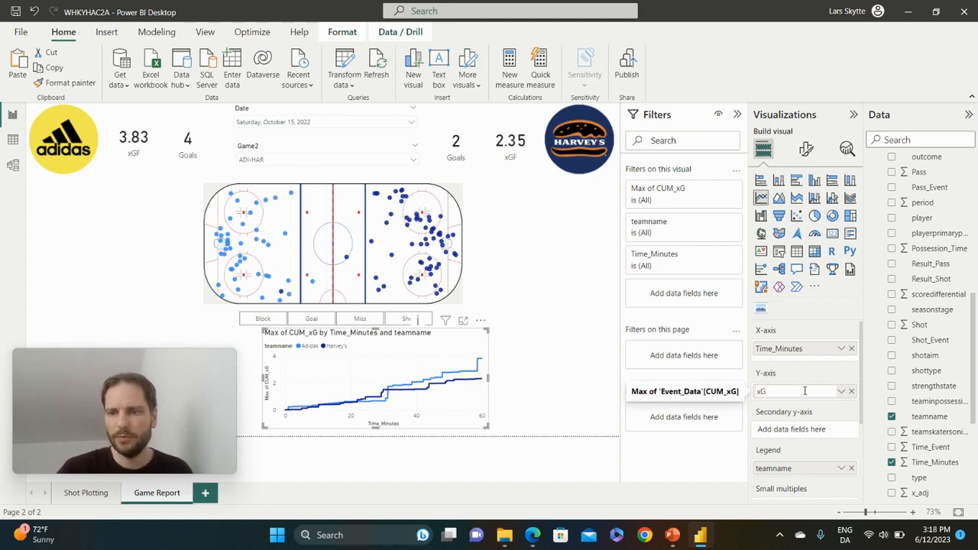
{"action": "key", "text": "Return"}
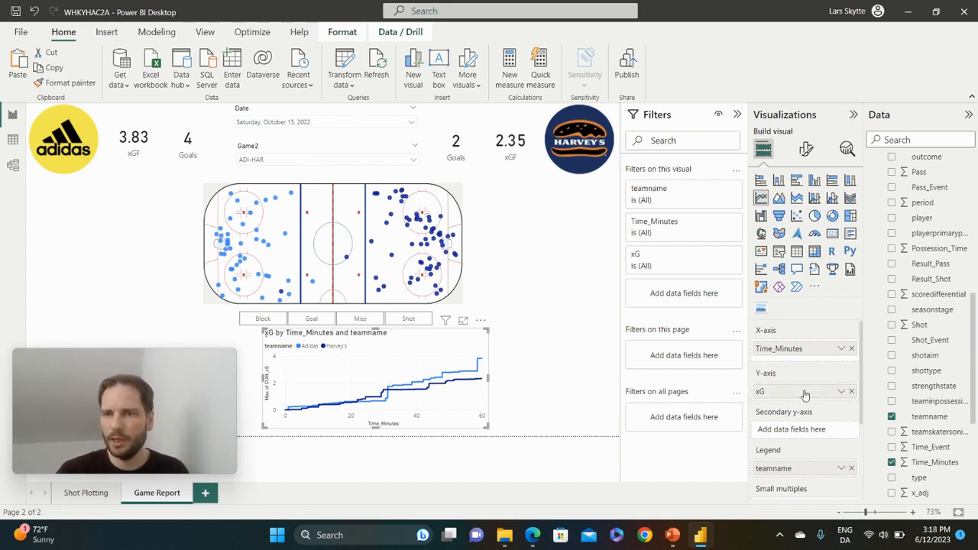
Rename the line chart's X-axis field to Time for this visual.
{"action": "double_click", "coordinate": [776, 350]}
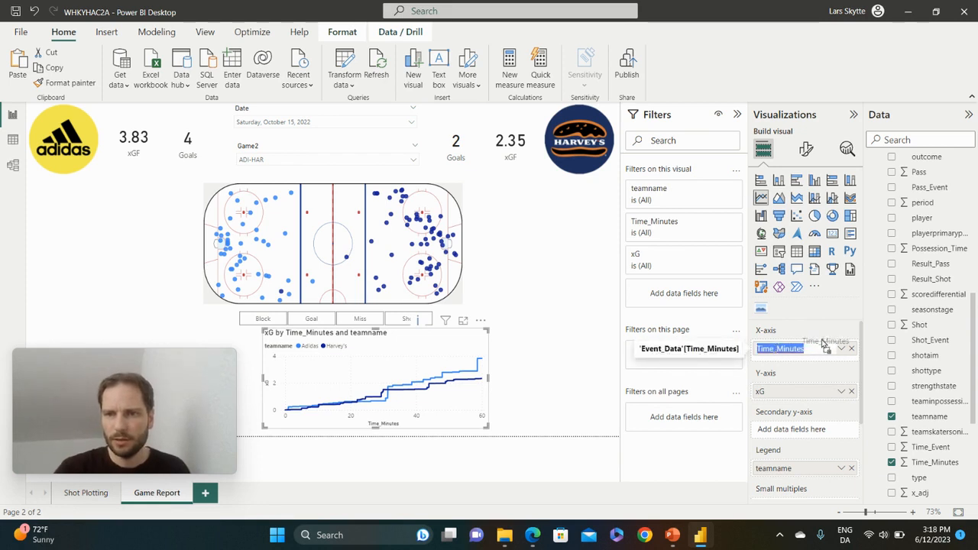
{"action": "left_click", "coordinate": [804, 349]}
{"action": "key", "text": "BackSpace"}
{"action": "key", "text": "BackSpace"}
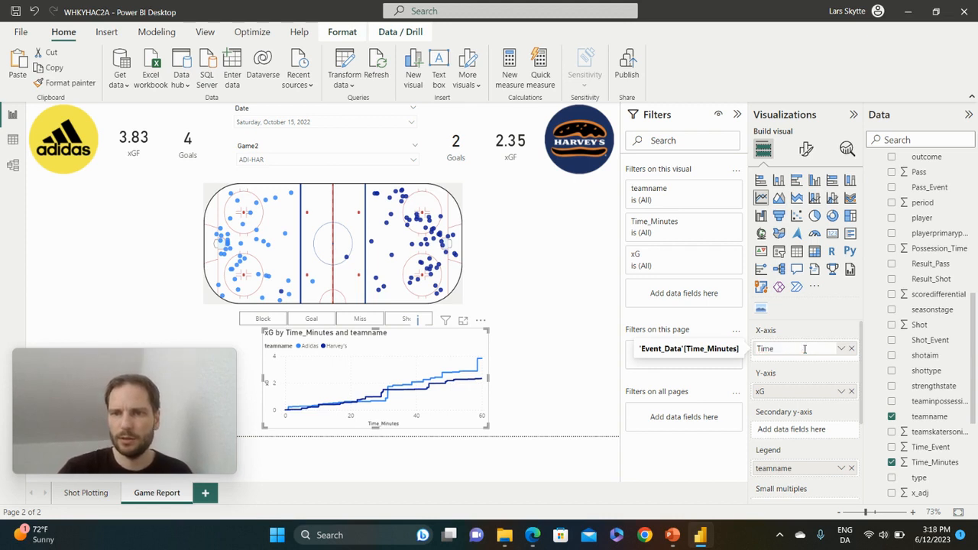
{"action": "key", "text": "Return"}
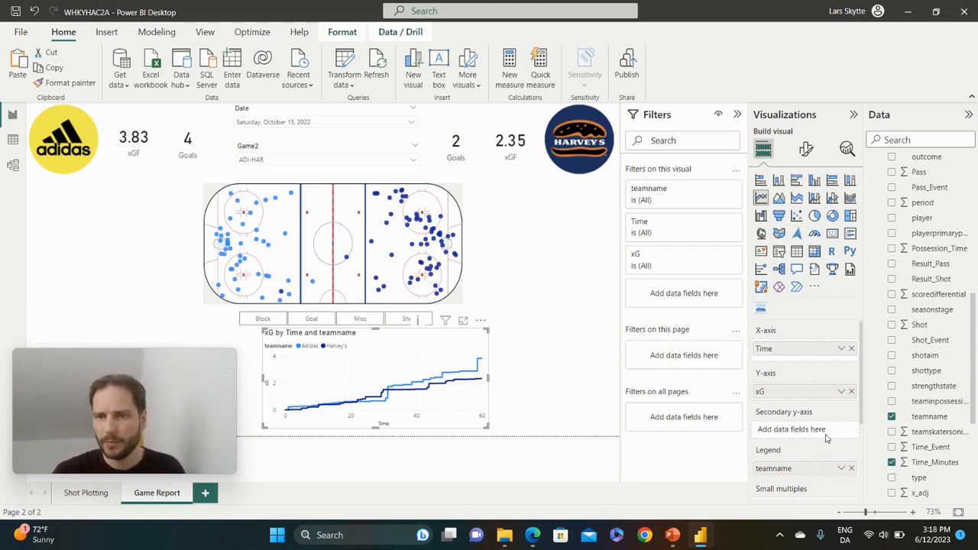
Rename the line chart's legend field to Team for this visual.
{"action": "double_click", "coordinate": [774, 468]}
{"action": "type", "text": "Team"}
{"action": "key", "text": "Return"}
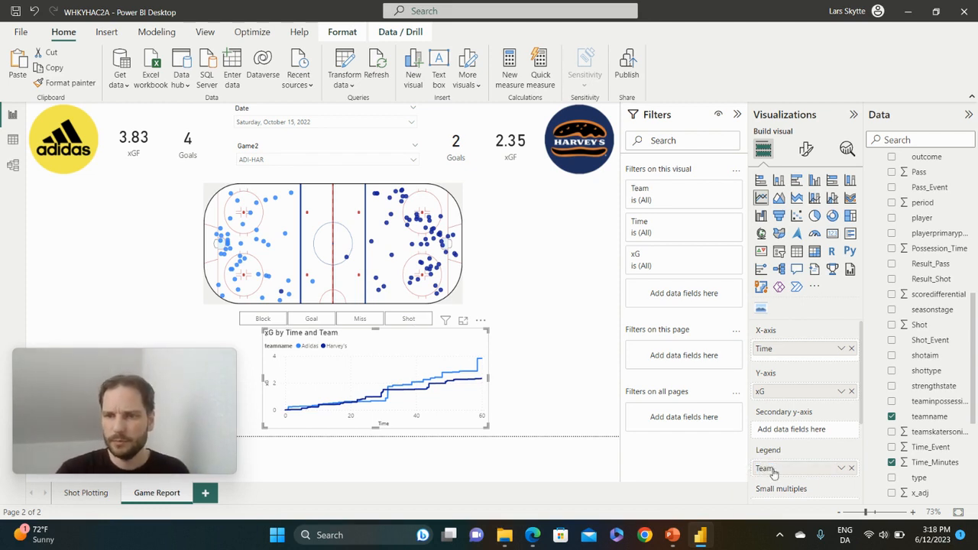
Set the line chart's legend position to Bottom center.
{"action": "scroll", "coordinate": [791, 440], "scroll_direction": "down", "scroll_amount": 3}
{"action": "scroll", "coordinate": [791, 439], "scroll_direction": "up", "scroll_amount": 1}
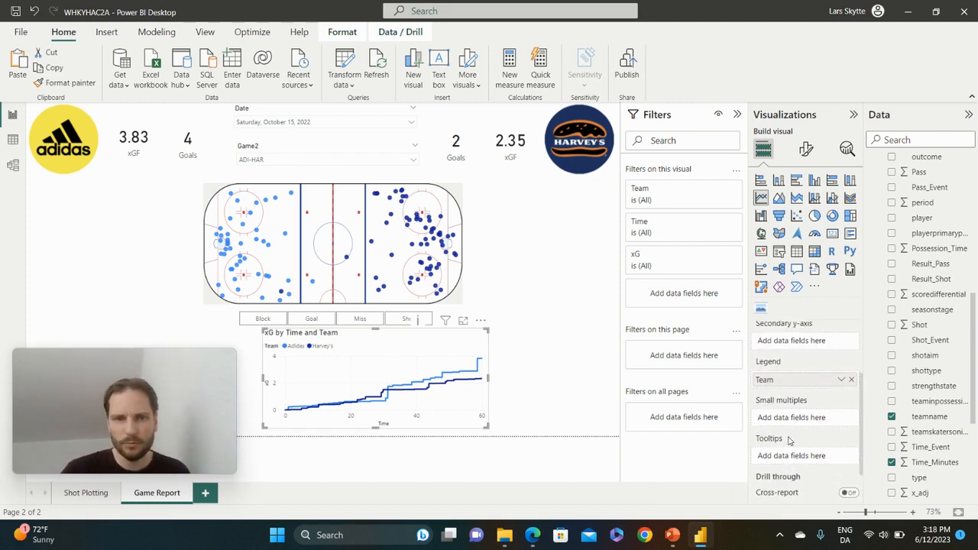
{"action": "left_click", "coordinate": [810, 152]}
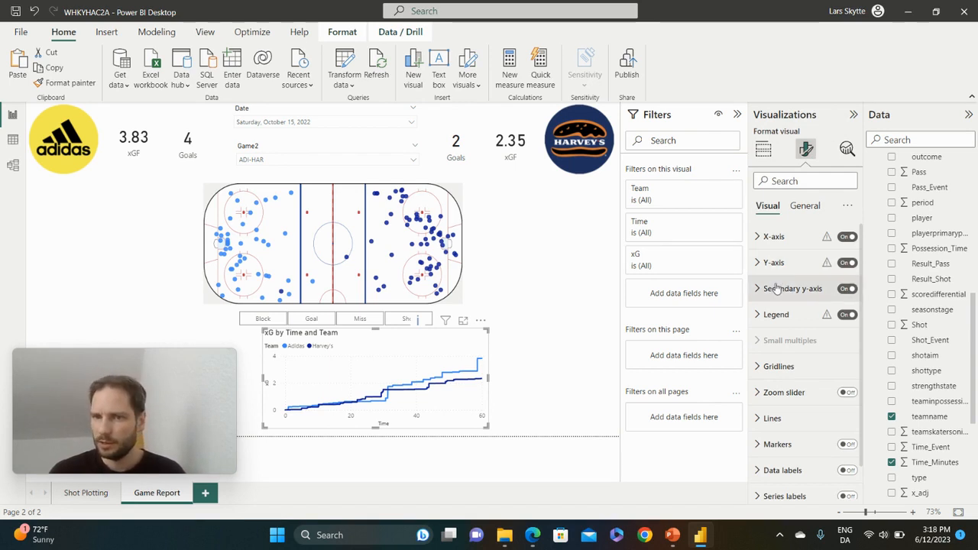
{"action": "left_click", "coordinate": [757, 317]}
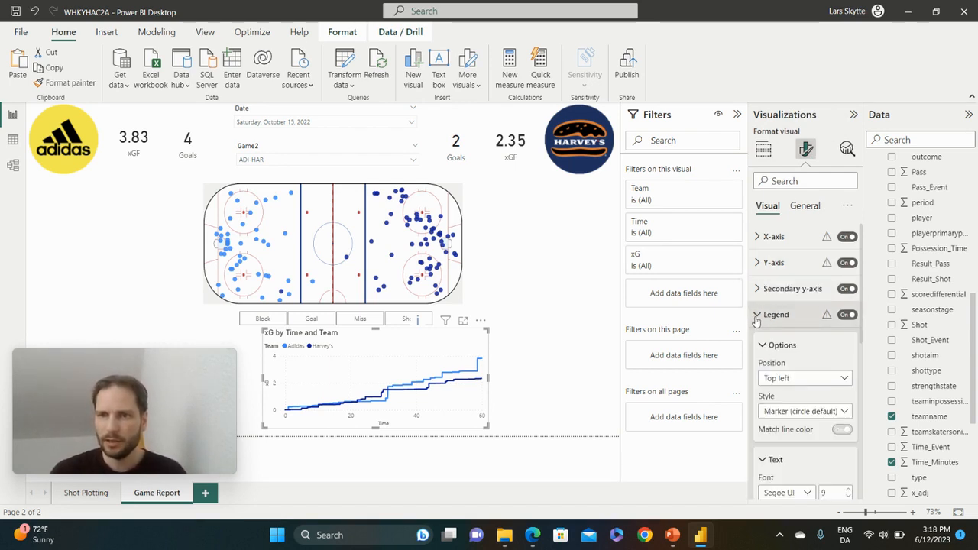
{"action": "left_click", "coordinate": [824, 379]}
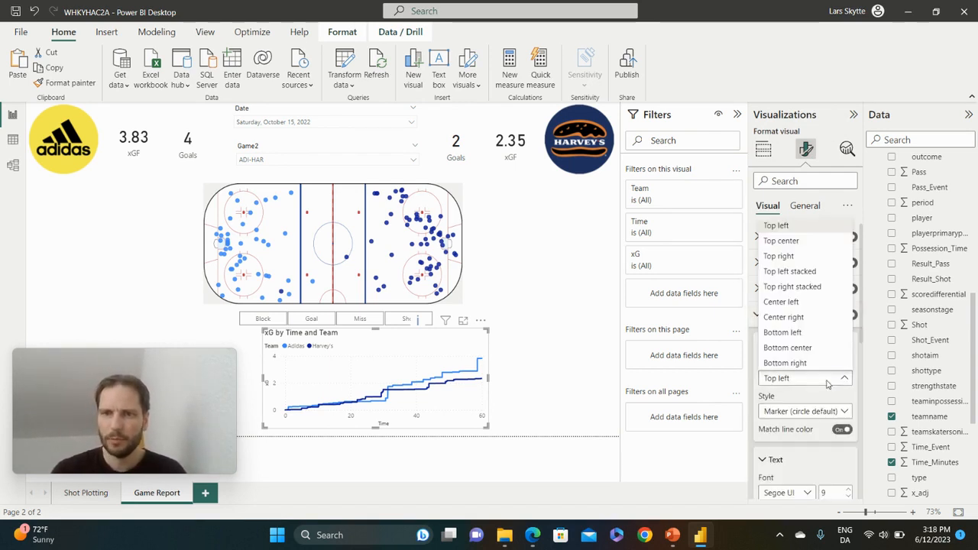
{"action": "left_click", "coordinate": [803, 352]}
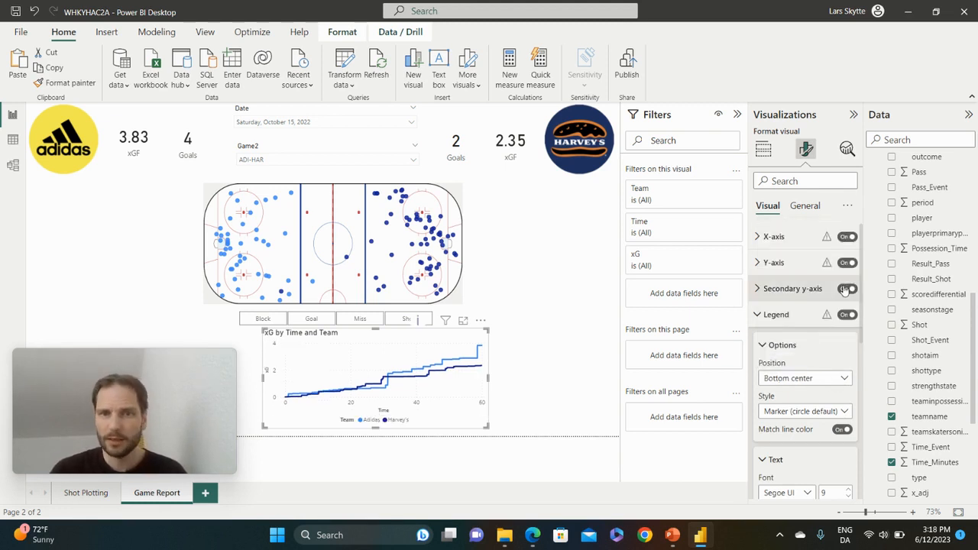
Turn off the title of the cumulative xG line chart.
{"action": "left_click", "coordinate": [806, 208]}
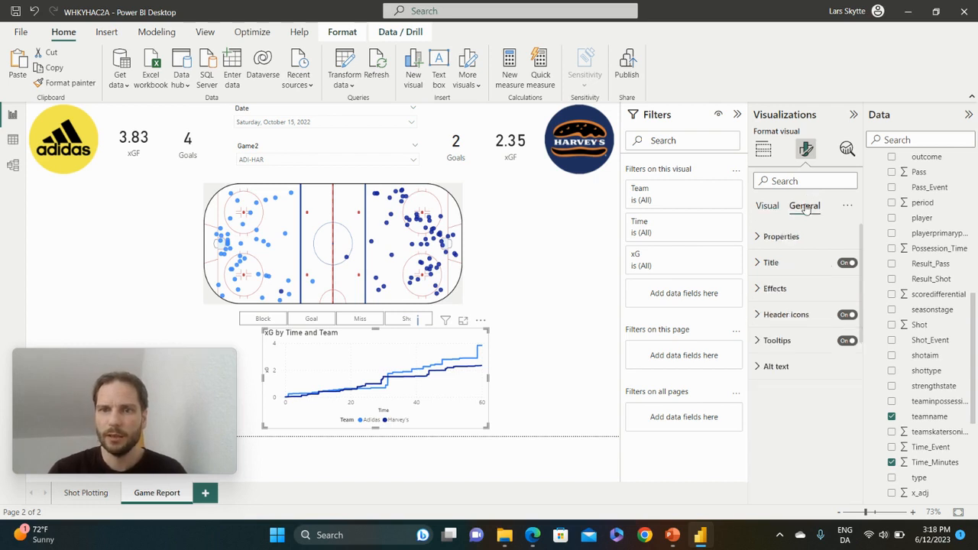
{"action": "left_click", "coordinate": [761, 264]}
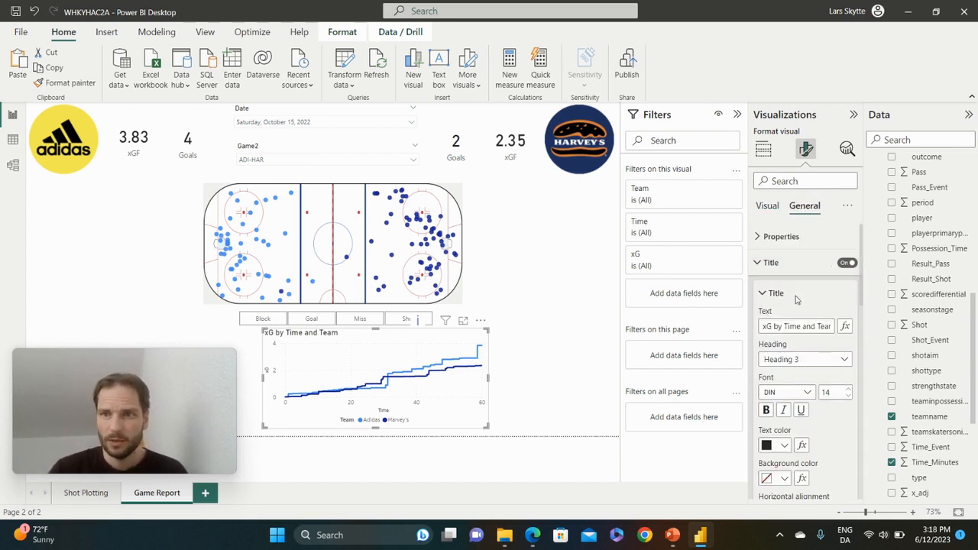
{"action": "left_click", "coordinate": [848, 263]}
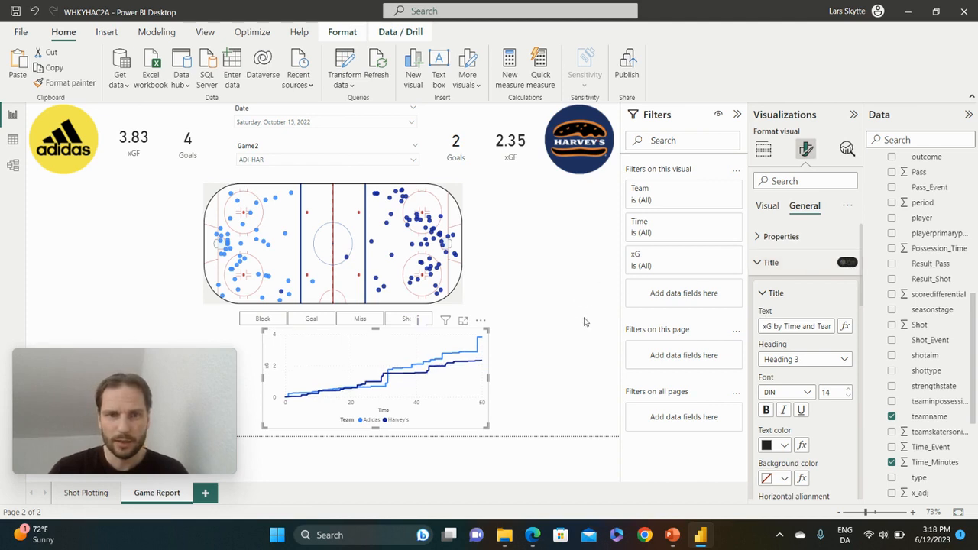
{"action": "left_click", "coordinate": [585, 321]}
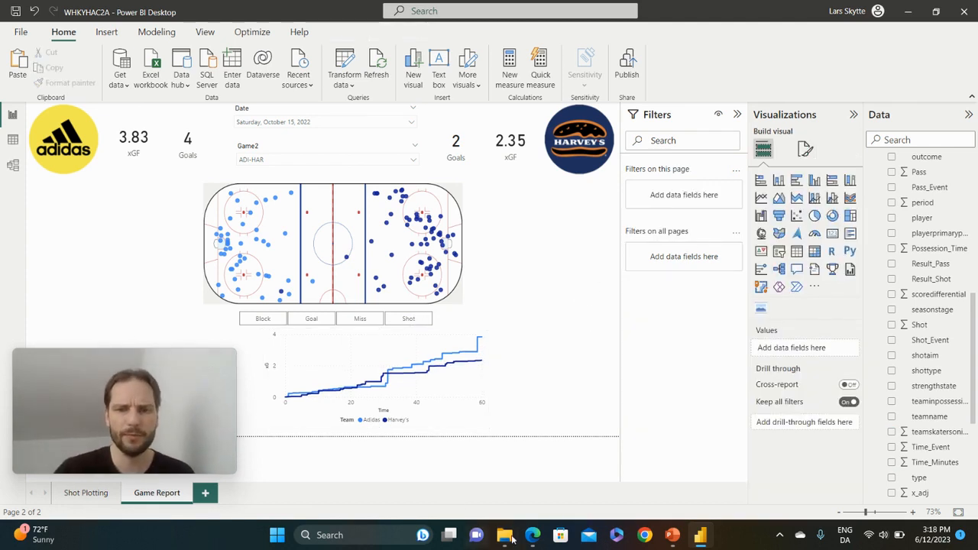
Switch to the published report in Edge and examine its chart for Passes, Poss. Time, Off Zone Time and xG.
{"action": "mouse_move", "coordinate": [533, 535]}
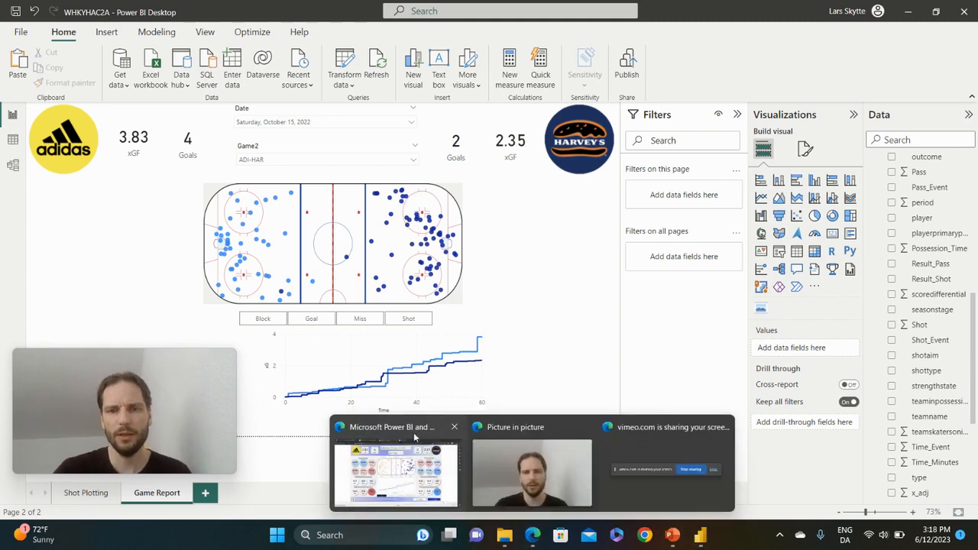
{"action": "left_click", "coordinate": [454, 489]}
{"action": "left_click", "coordinate": [449, 437]}
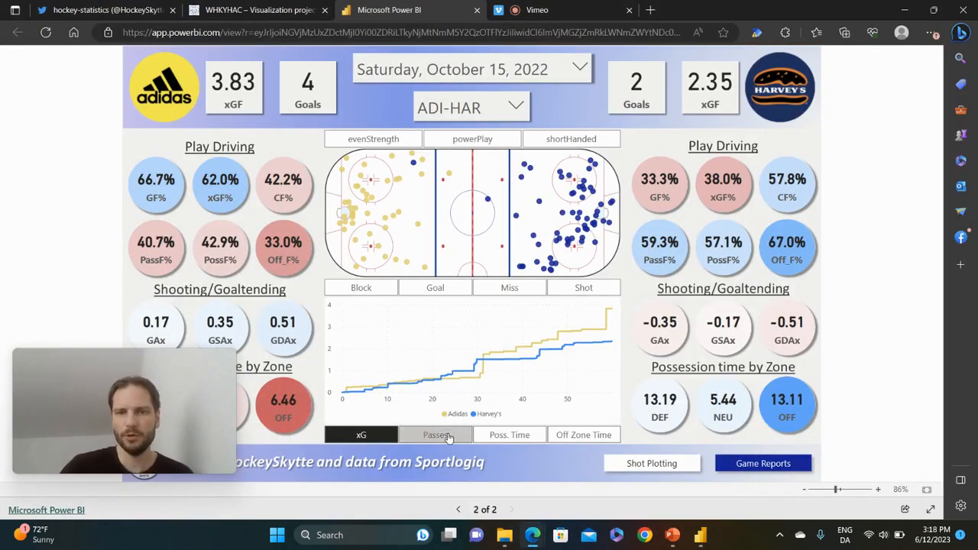
{"action": "left_click", "coordinate": [508, 437]}
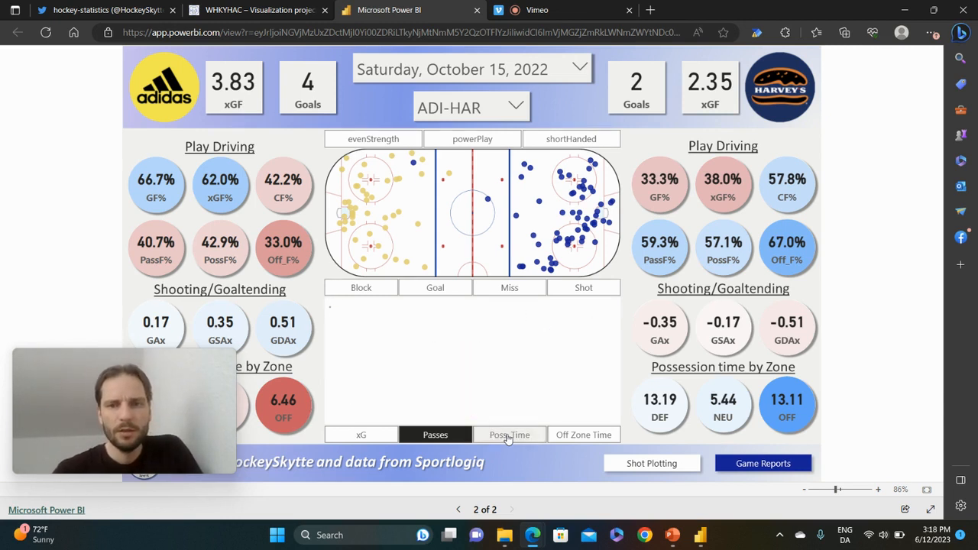
{"action": "left_click", "coordinate": [566, 440]}
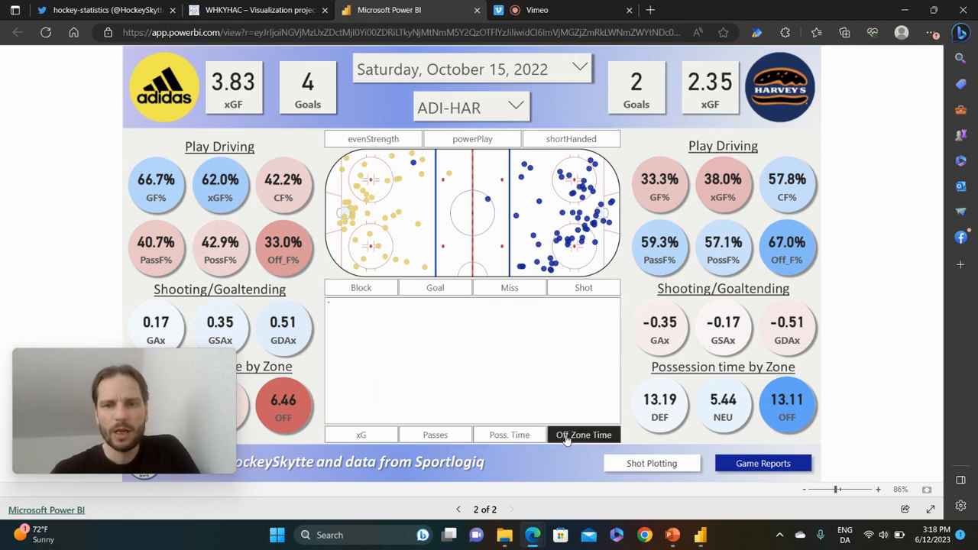
{"action": "left_click", "coordinate": [372, 436]}
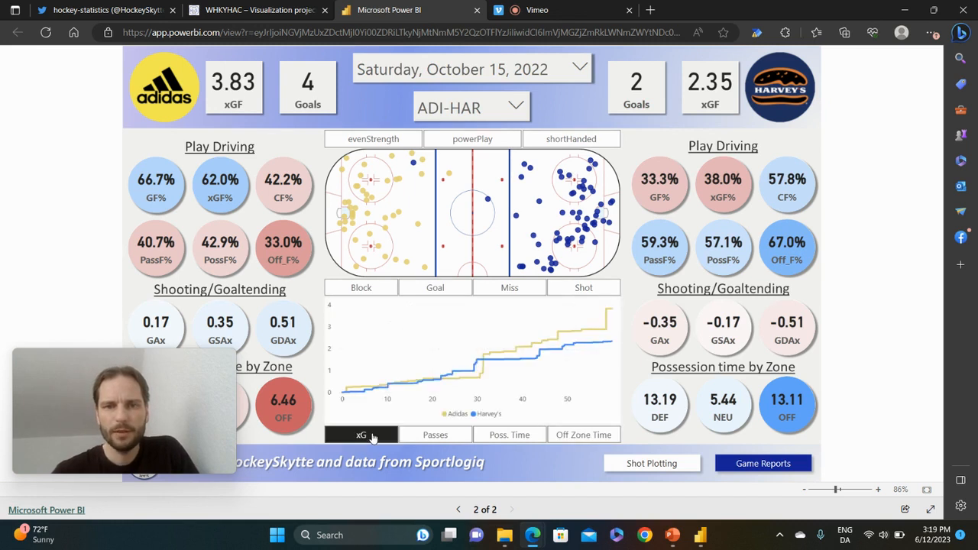
Switch back to Power BI Desktop and set the Adidas marker color in the rink shot plot to light gold.
{"action": "mouse_move", "coordinate": [675, 542]}
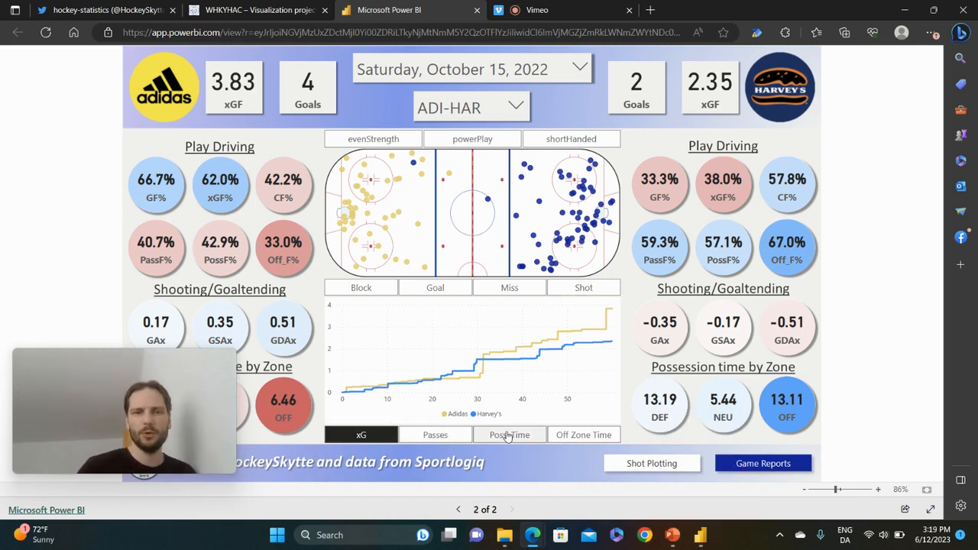
{"action": "left_click", "coordinate": [697, 540]}
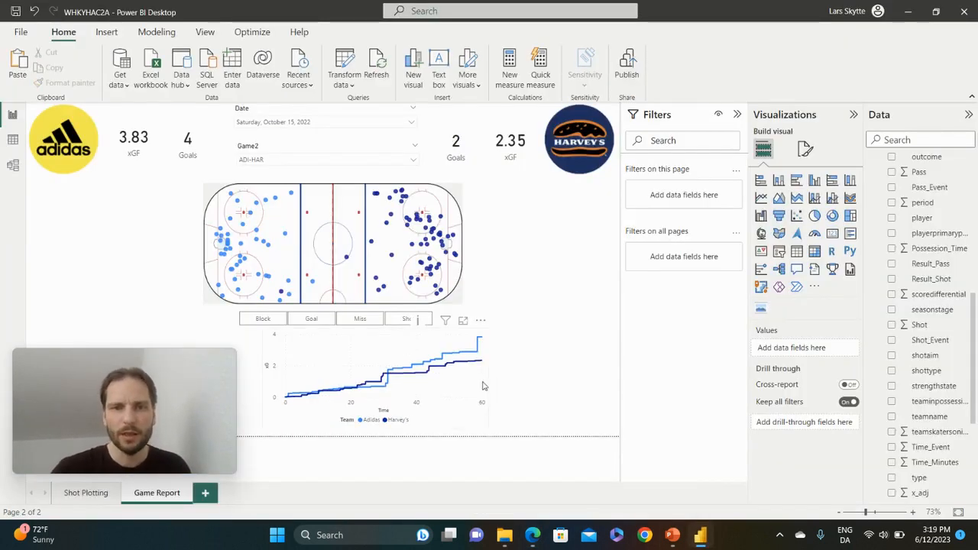
{"action": "left_click", "coordinate": [455, 186]}
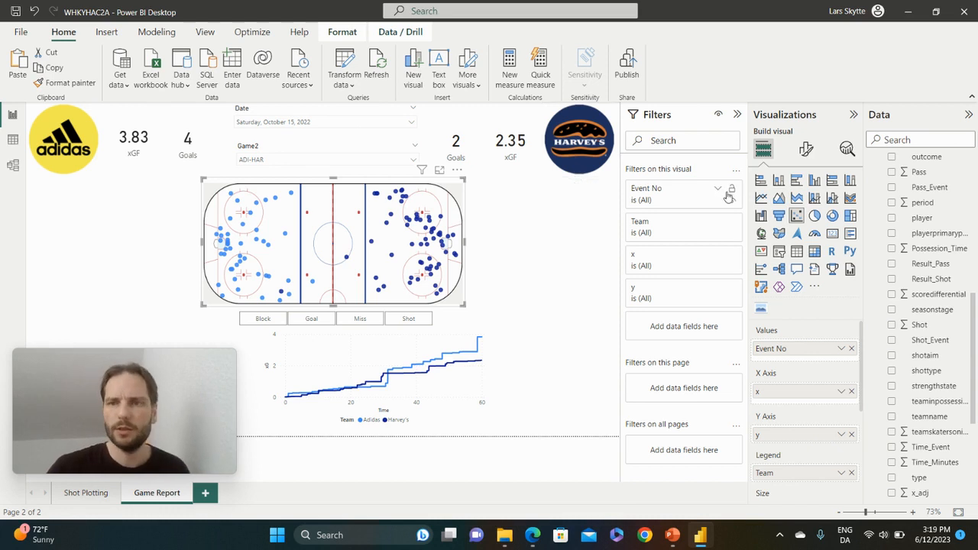
{"action": "left_click", "coordinate": [805, 150]}
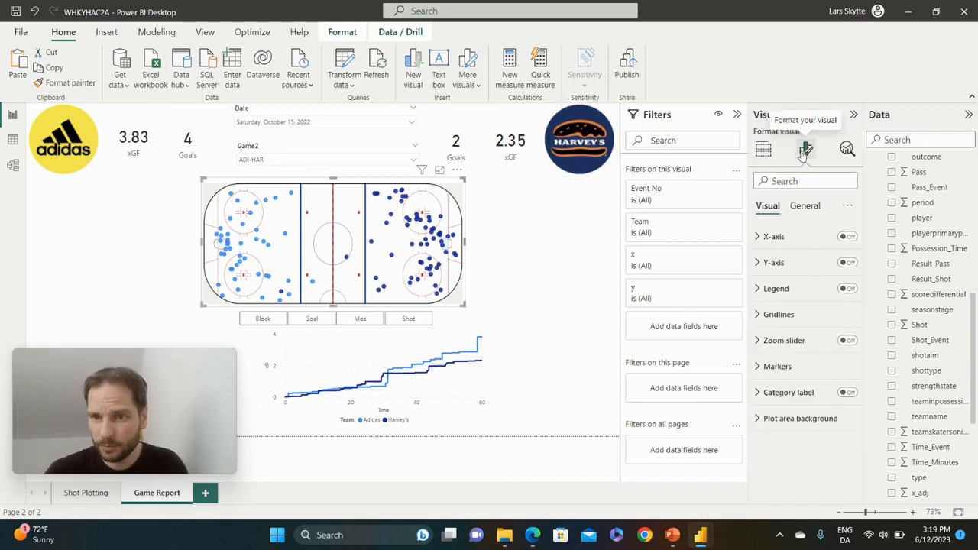
{"action": "left_click", "coordinate": [769, 367]}
{"action": "scroll", "coordinate": [796, 380], "scroll_direction": "down", "scroll_amount": 5}
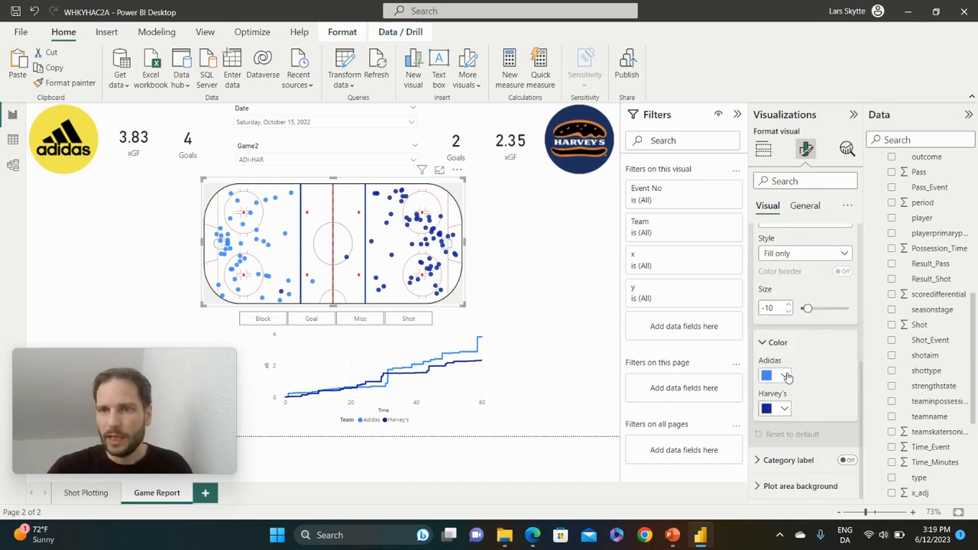
{"action": "left_click", "coordinate": [782, 375]}
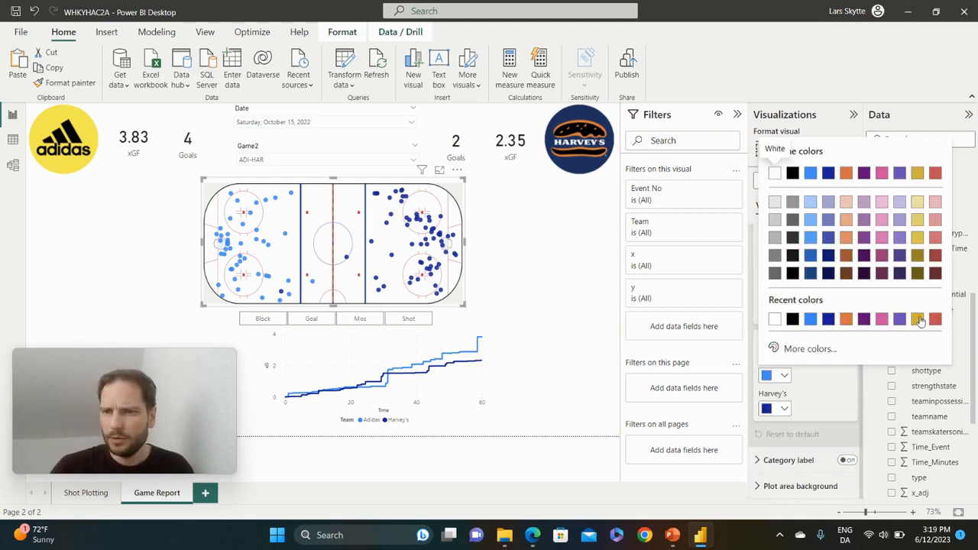
{"action": "left_click", "coordinate": [917, 221]}
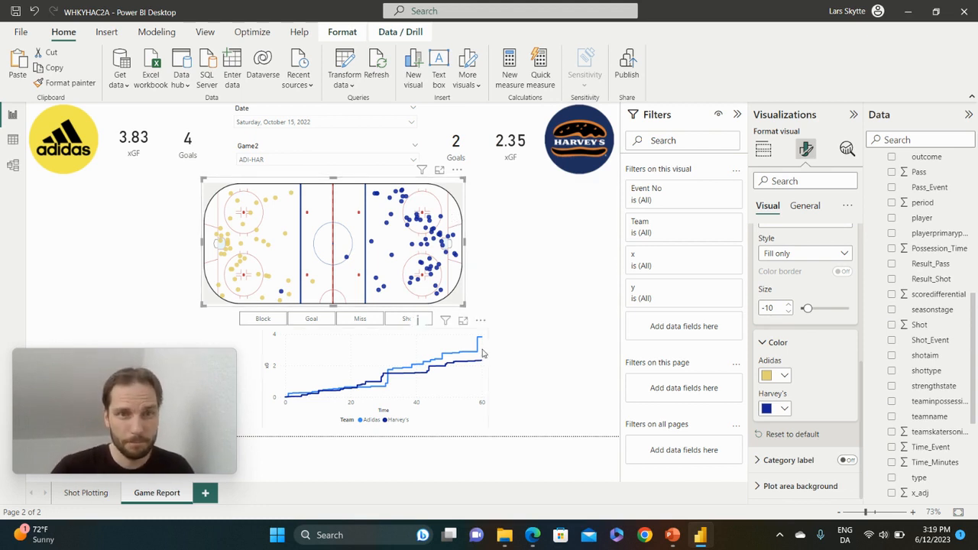
Filter the report to game SCO-SON and set Scotiabank's marker color in the shot plot to the theme red.
{"action": "left_click", "coordinate": [412, 159]}
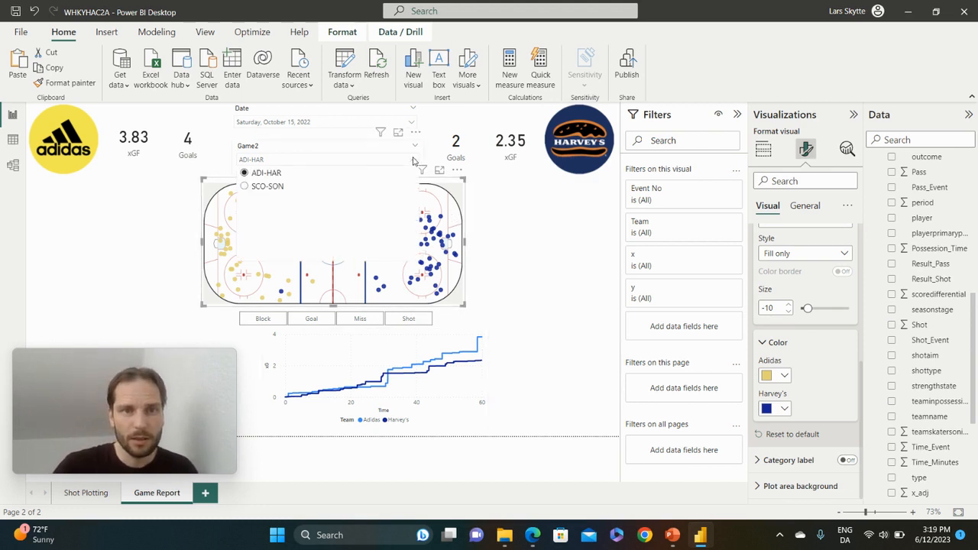
{"action": "left_click", "coordinate": [248, 188]}
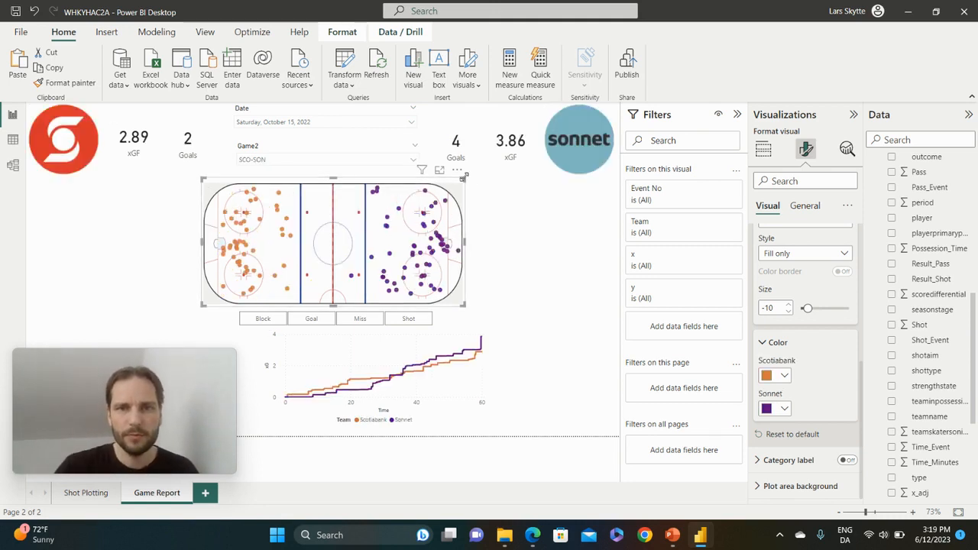
{"action": "left_click", "coordinate": [783, 377]}
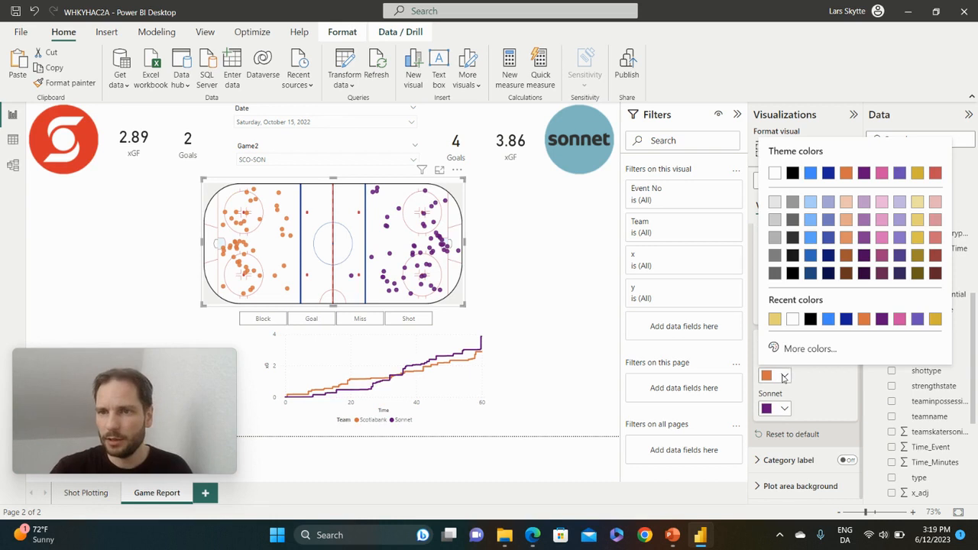
{"action": "left_click", "coordinate": [936, 176]}
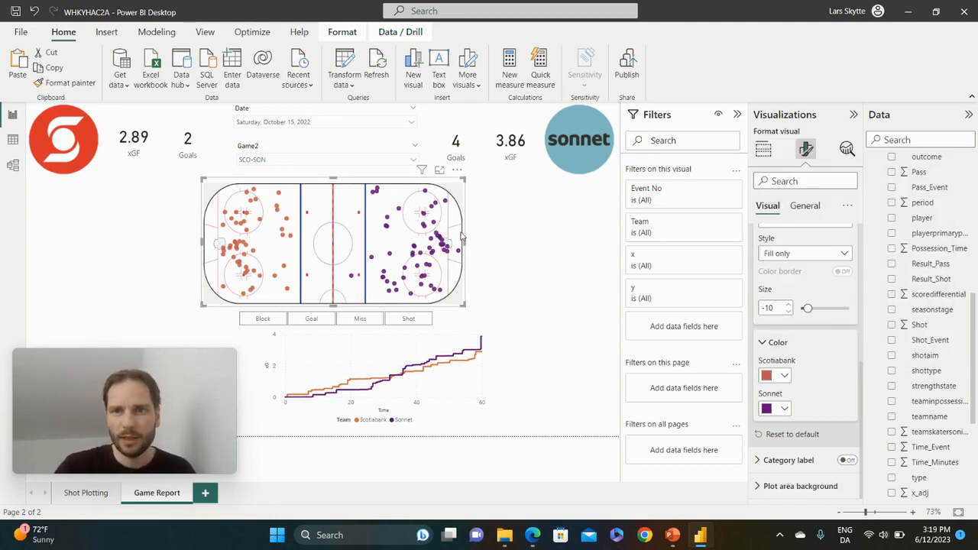
Set Sonnet's marker color in the shot plot to a custom light teal-blue, #63B8C5, matching its logo.
{"action": "left_click", "coordinate": [783, 409]}
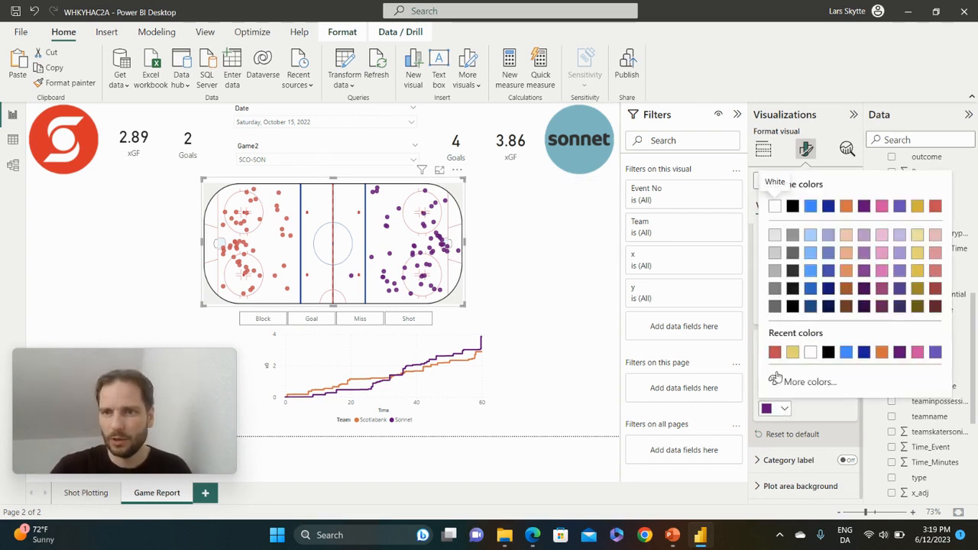
{"action": "left_click", "coordinate": [802, 382]}
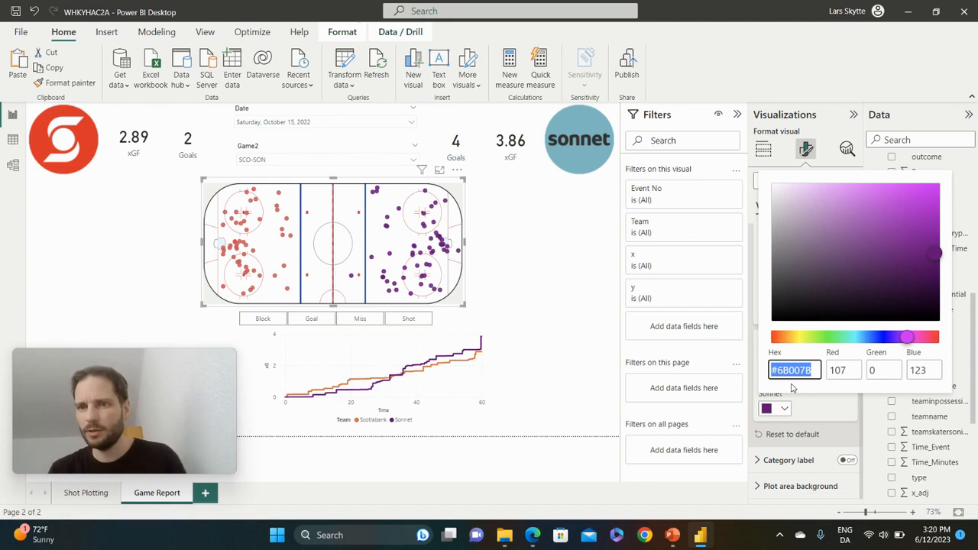
{"action": "left_click", "coordinate": [860, 338]}
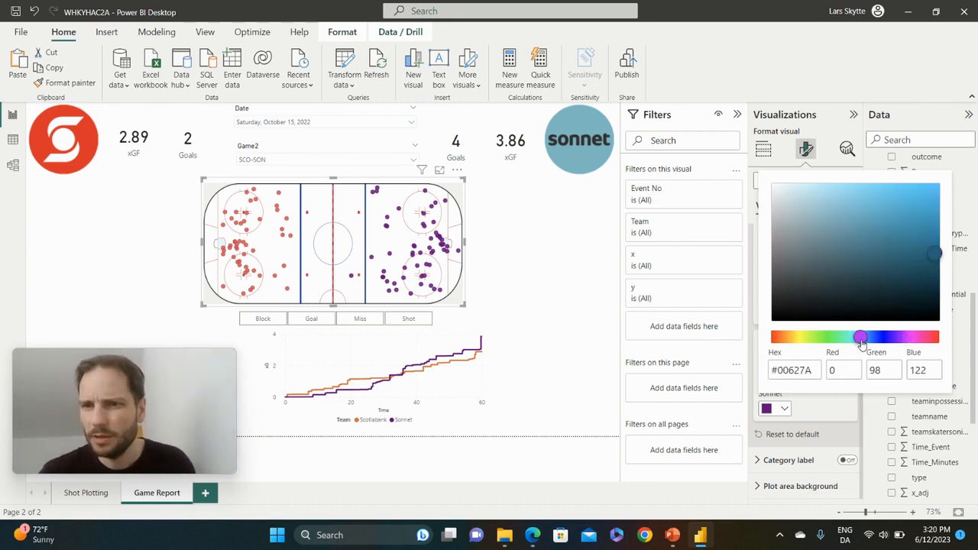
{"action": "left_click", "coordinate": [858, 337]}
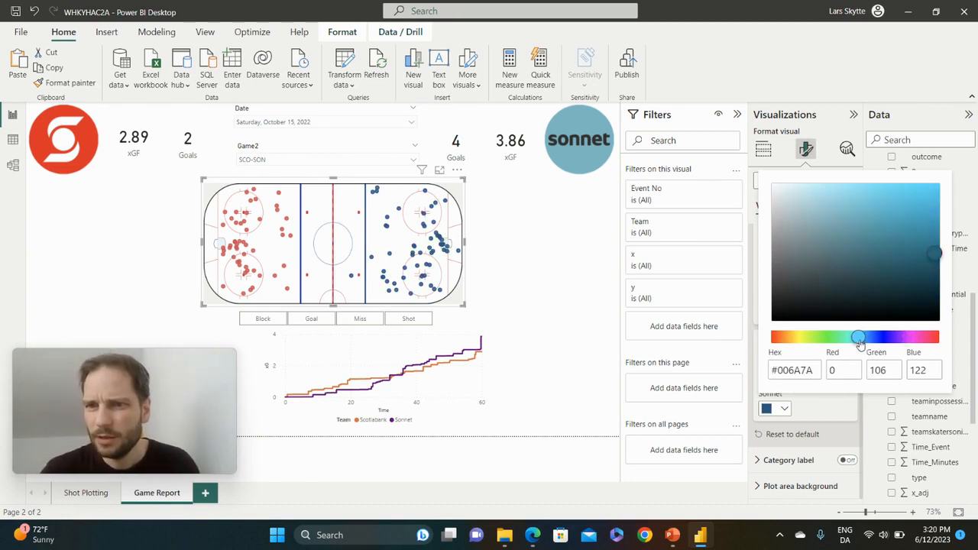
{"action": "left_click", "coordinate": [859, 226]}
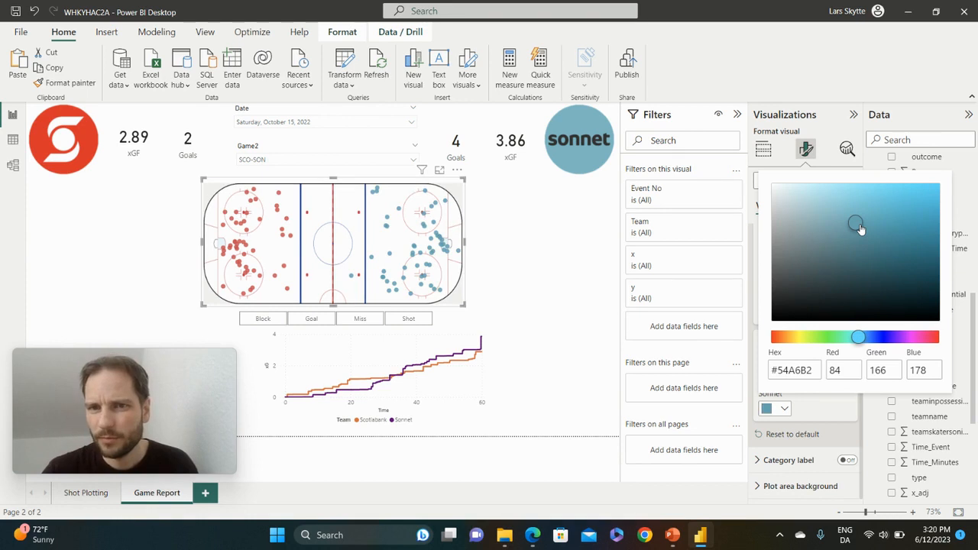
{"action": "left_click", "coordinate": [856, 217]}
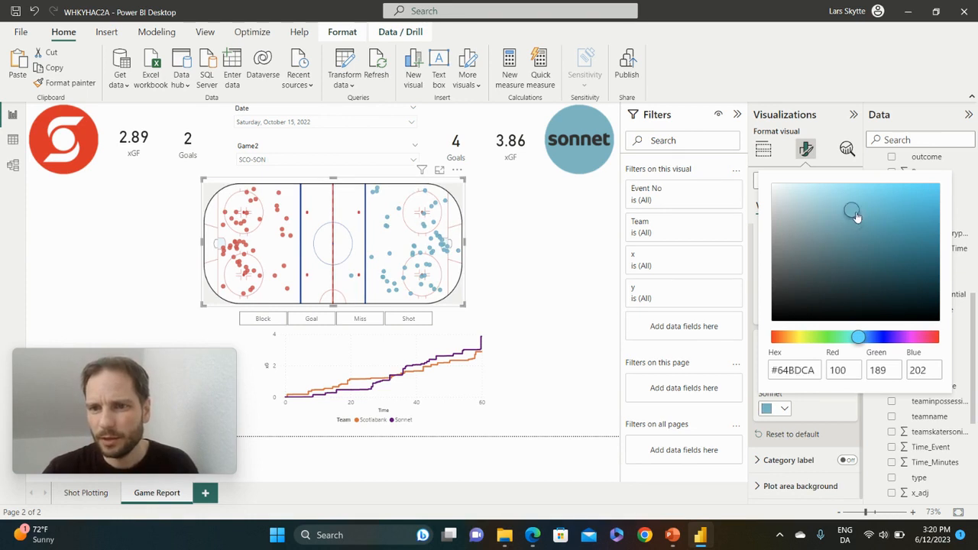
{"action": "left_click", "coordinate": [855, 218]}
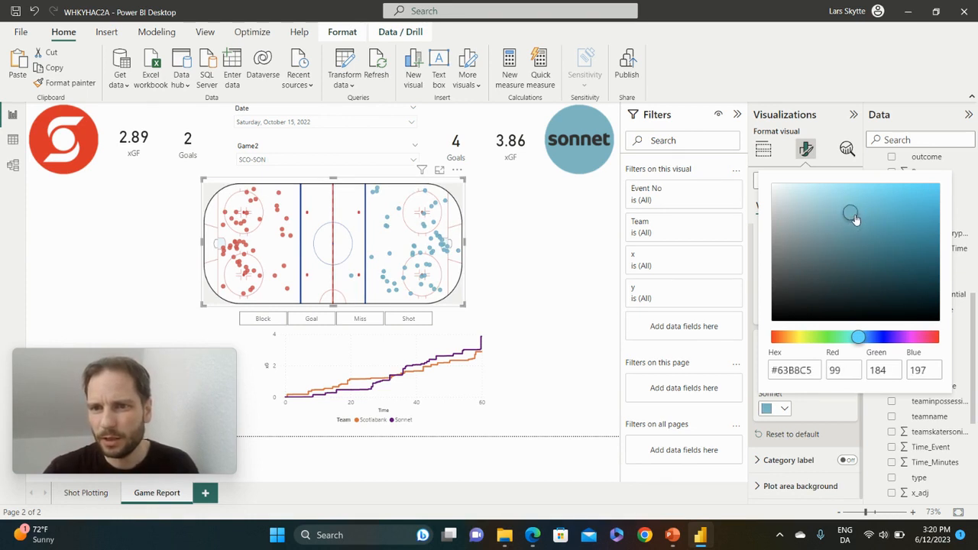
{"action": "left_click", "coordinate": [812, 419]}
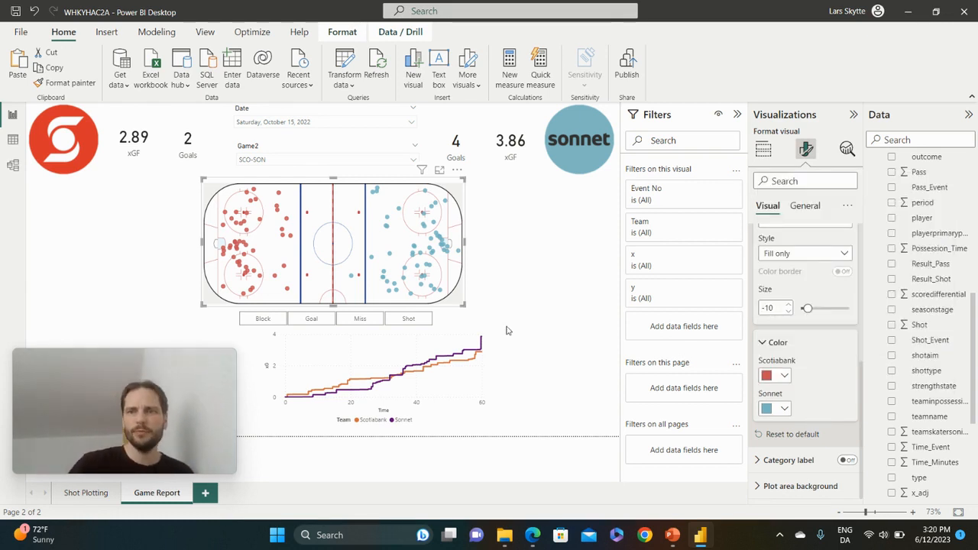
Color the xG chart's Sonnet line with the recent teal-blue and its Scotiabank line with the recent red.
{"action": "left_click", "coordinate": [483, 359]}
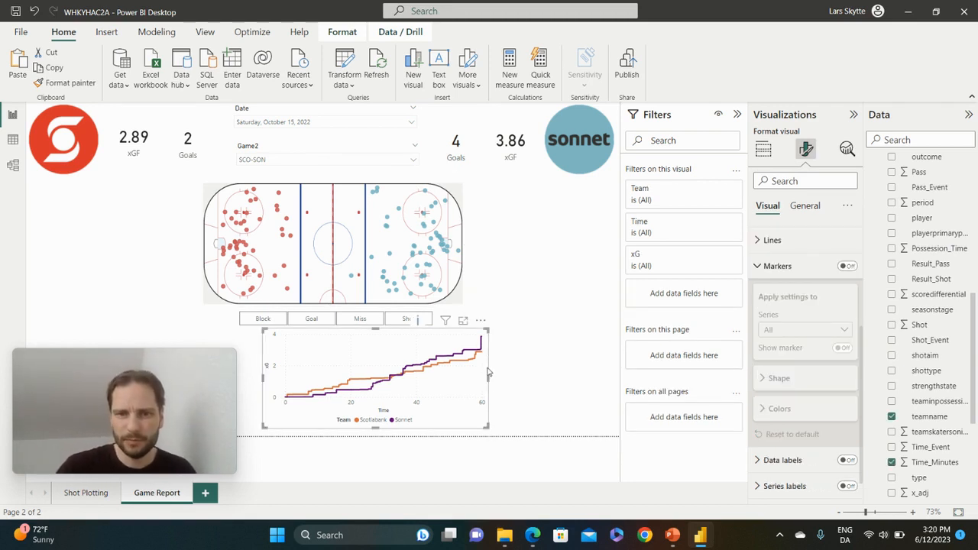
{"action": "left_click", "coordinate": [758, 267]}
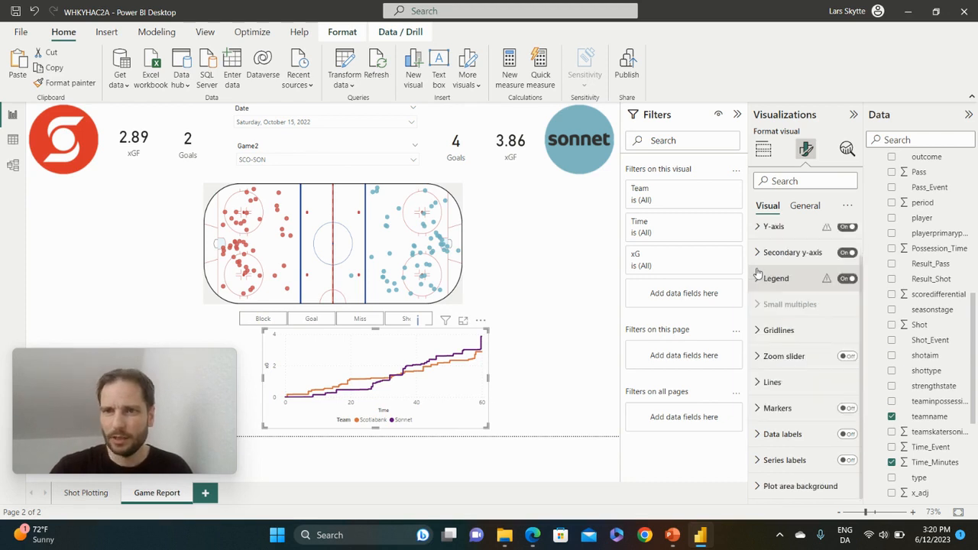
{"action": "left_click", "coordinate": [762, 385]}
{"action": "scroll", "coordinate": [830, 380], "scroll_direction": "down", "scroll_amount": 2}
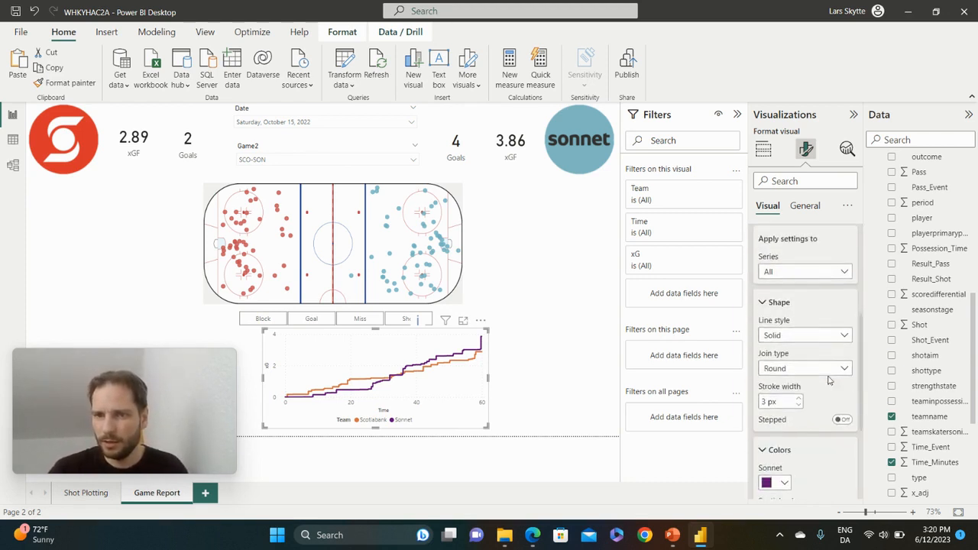
{"action": "scroll", "coordinate": [829, 380], "scroll_direction": "down", "scroll_amount": 1}
{"action": "left_click", "coordinate": [784, 434]}
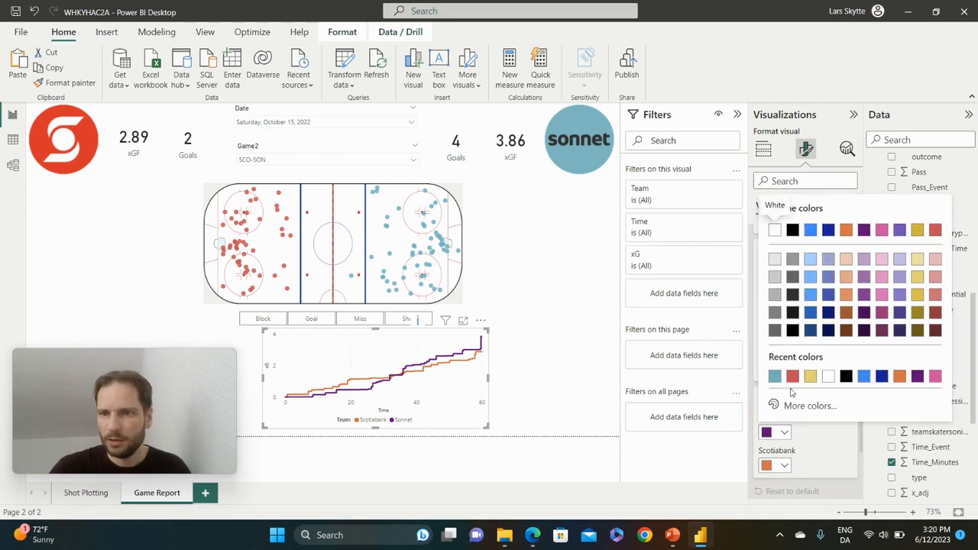
{"action": "left_click", "coordinate": [774, 379]}
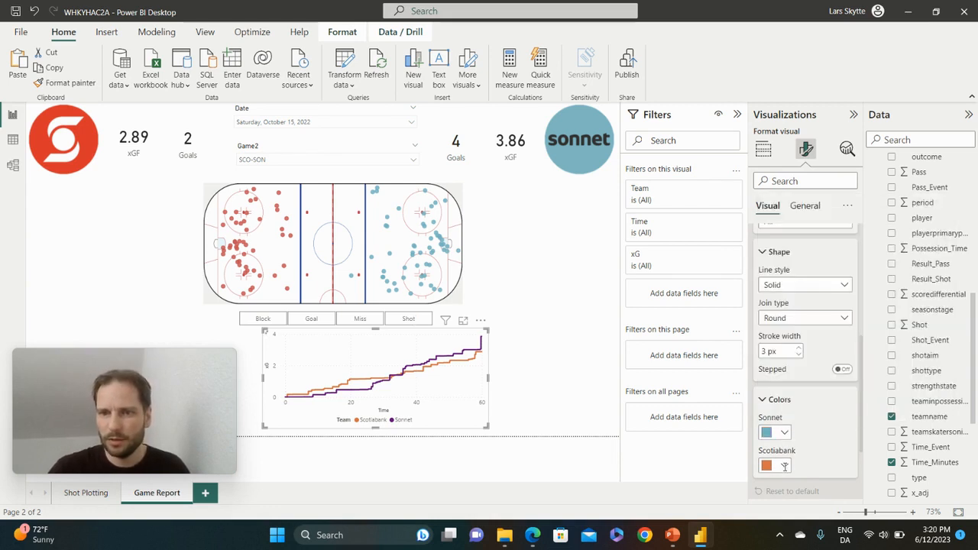
{"action": "left_click", "coordinate": [784, 466]}
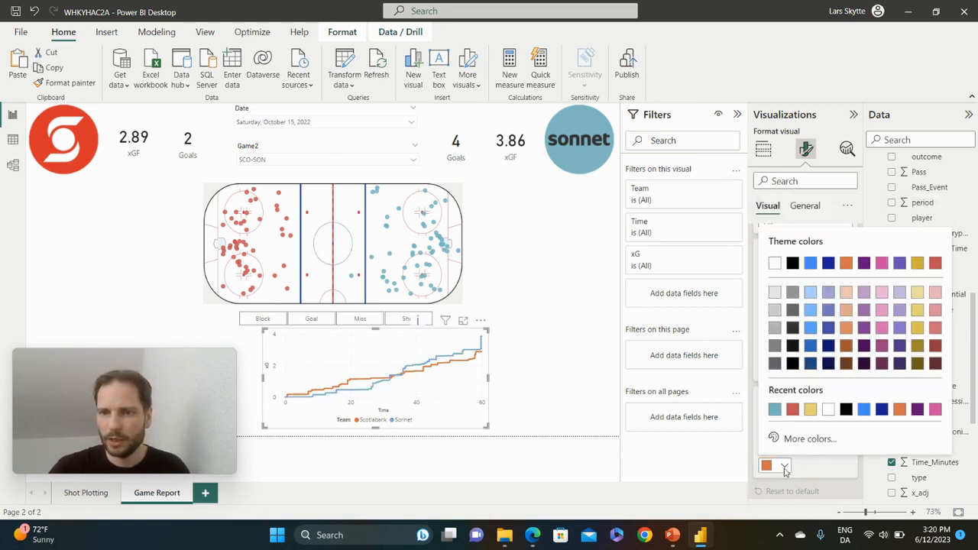
{"action": "left_click", "coordinate": [793, 412]}
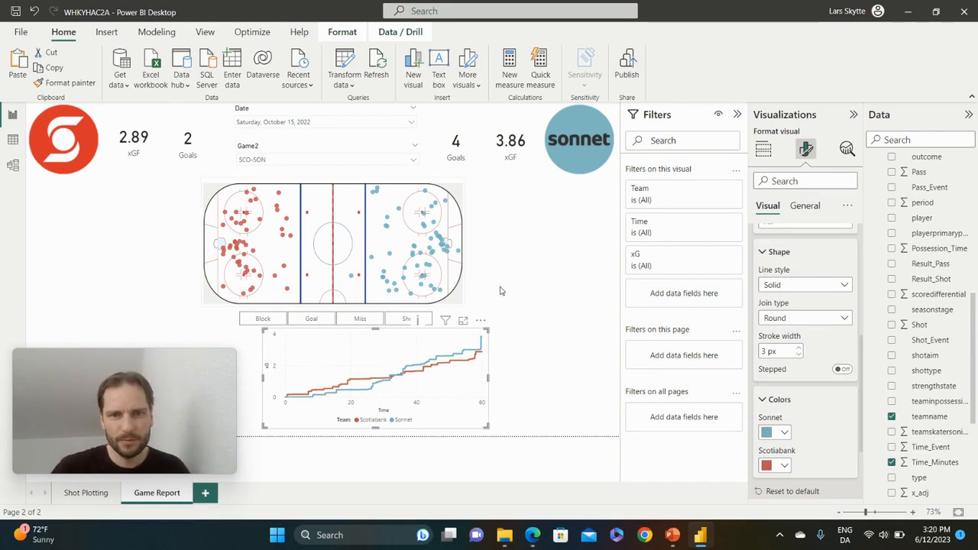
Filter the report to game ADI-HAR and color the xG chart's Adidas line with the recent light gold, #e8d166.
{"action": "left_click", "coordinate": [413, 163]}
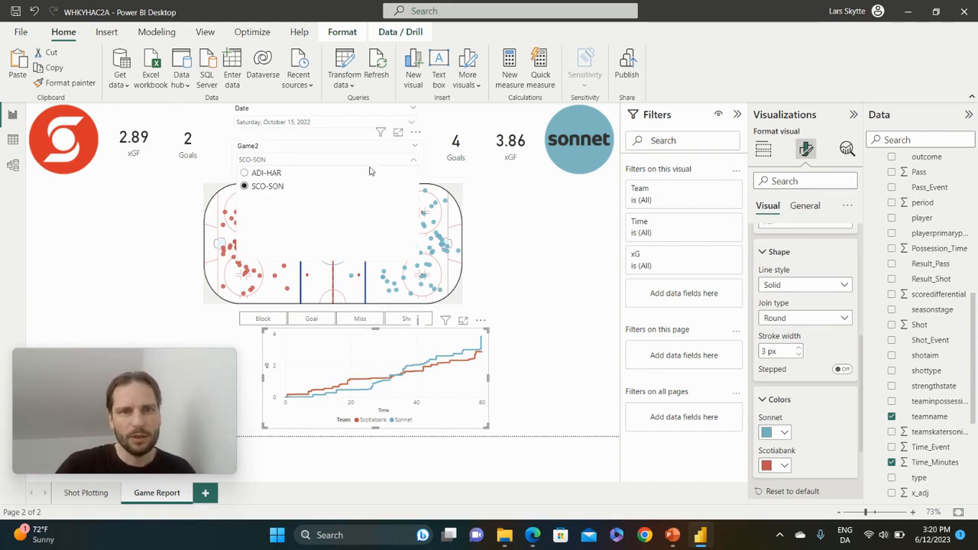
{"action": "left_click", "coordinate": [257, 174]}
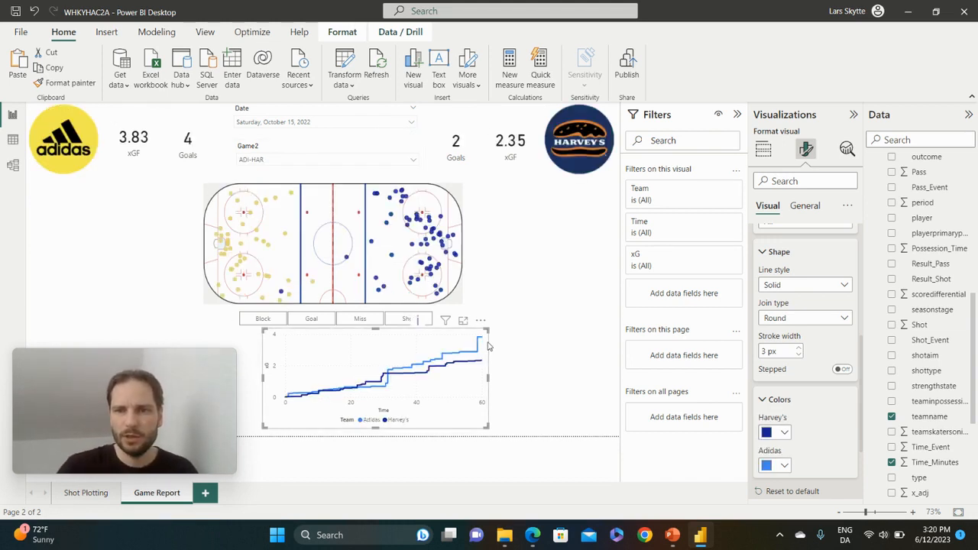
{"action": "left_click", "coordinate": [786, 468]}
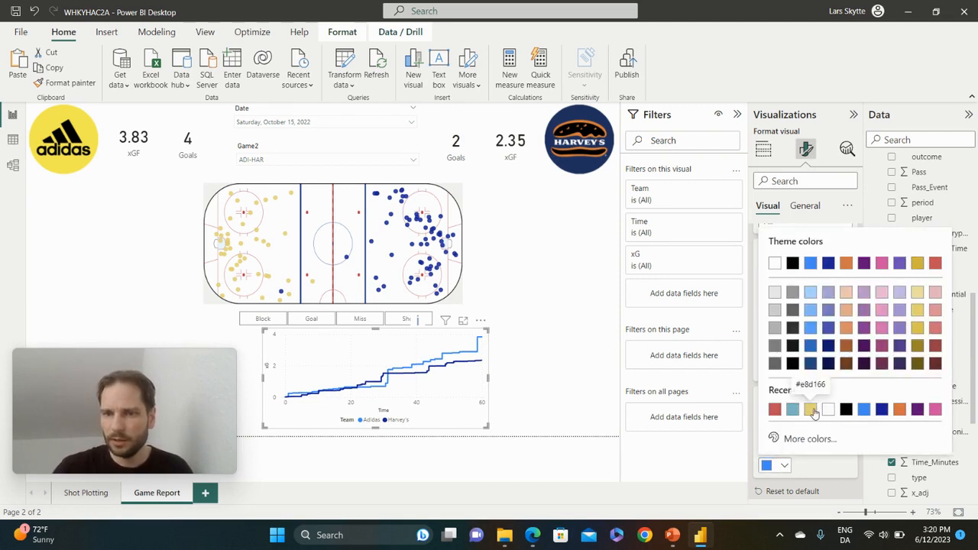
{"action": "left_click", "coordinate": [810, 409]}
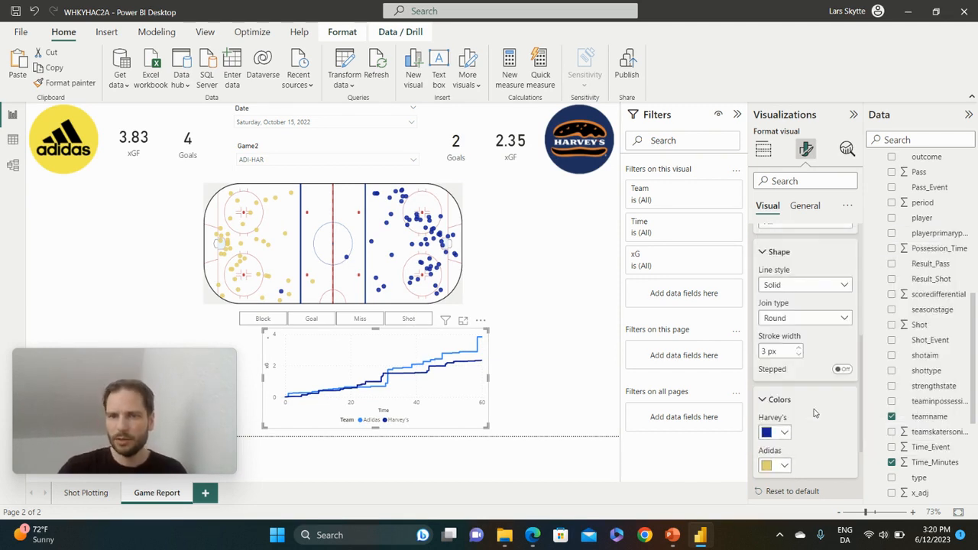
{"action": "left_click", "coordinate": [547, 314]}
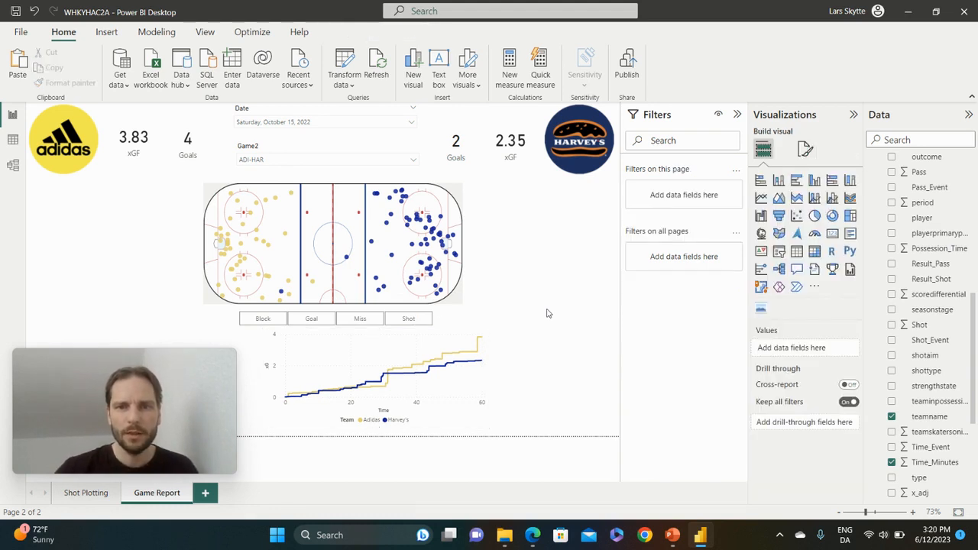
Duplicate the xG line chart and replace xG with CUM_Passes on the copy's Y-axis.
{"action": "left_click", "coordinate": [486, 349]}
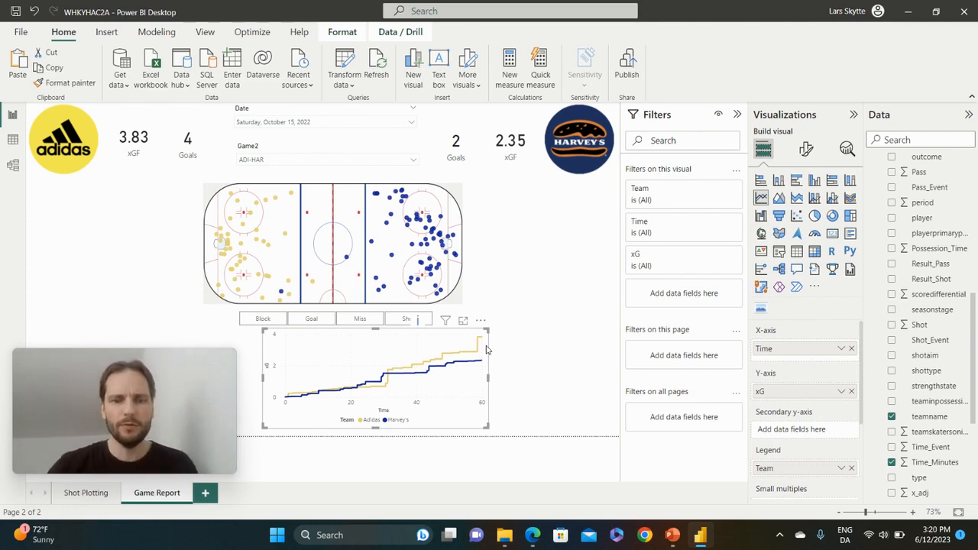
{"action": "left_click", "coordinate": [528, 328]}
{"action": "left_click", "coordinate": [490, 345]}
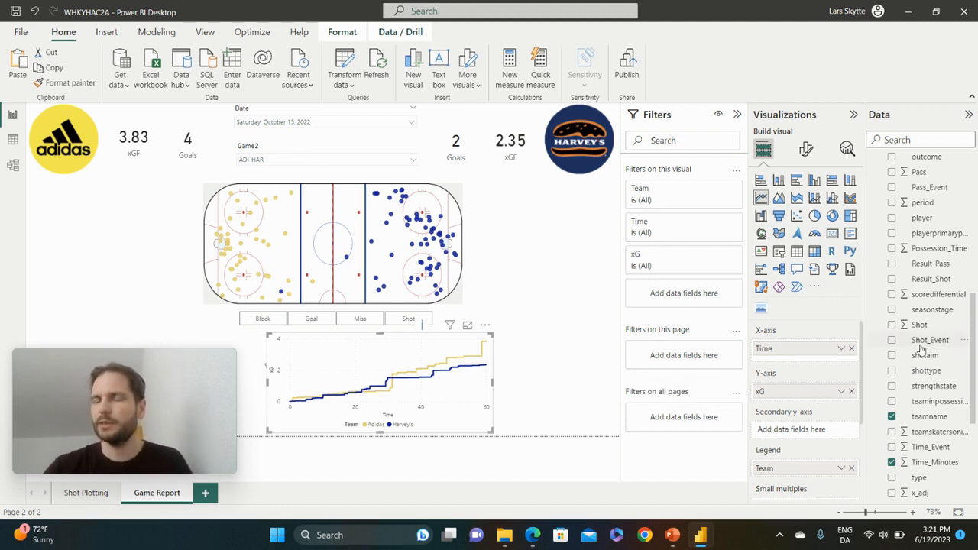
{"action": "scroll", "coordinate": [921, 349], "scroll_direction": "down", "scroll_amount": 4}
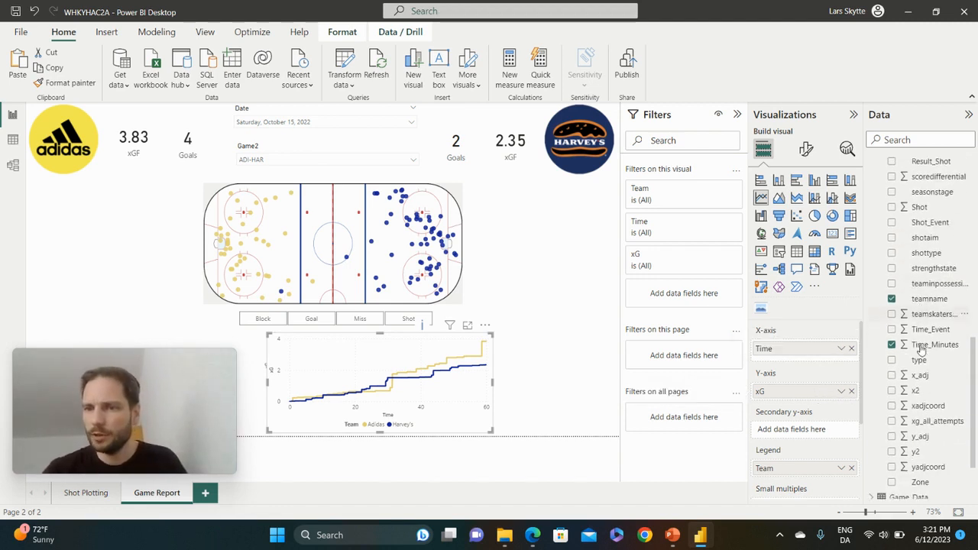
{"action": "scroll", "coordinate": [921, 349], "scroll_direction": "up", "scroll_amount": 4}
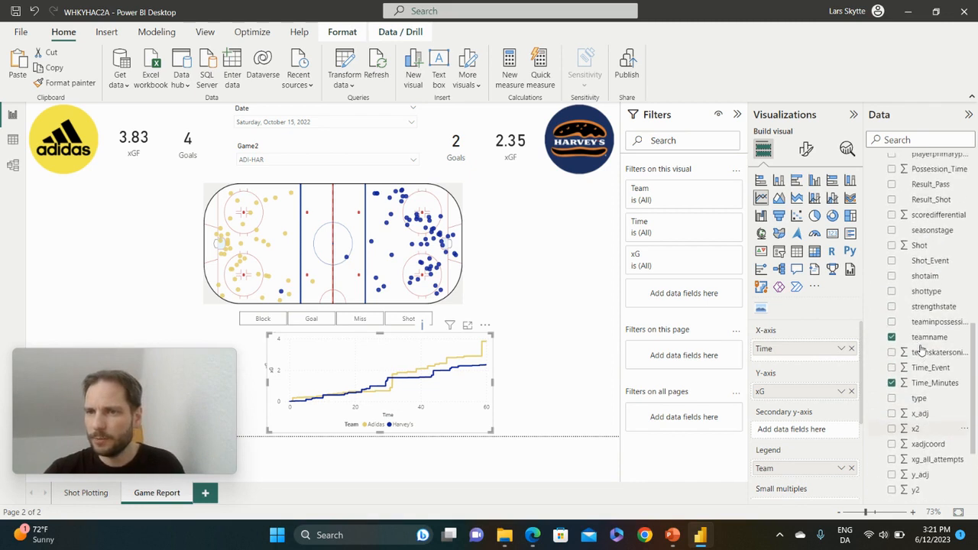
{"action": "scroll", "coordinate": [922, 349], "scroll_direction": "up", "scroll_amount": 3}
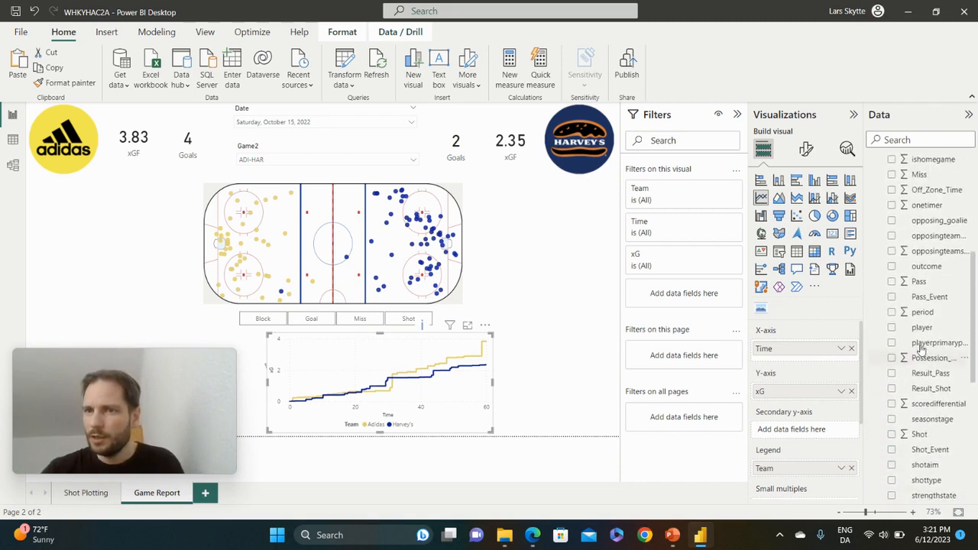
{"action": "scroll", "coordinate": [922, 349], "scroll_direction": "up", "scroll_amount": 5}
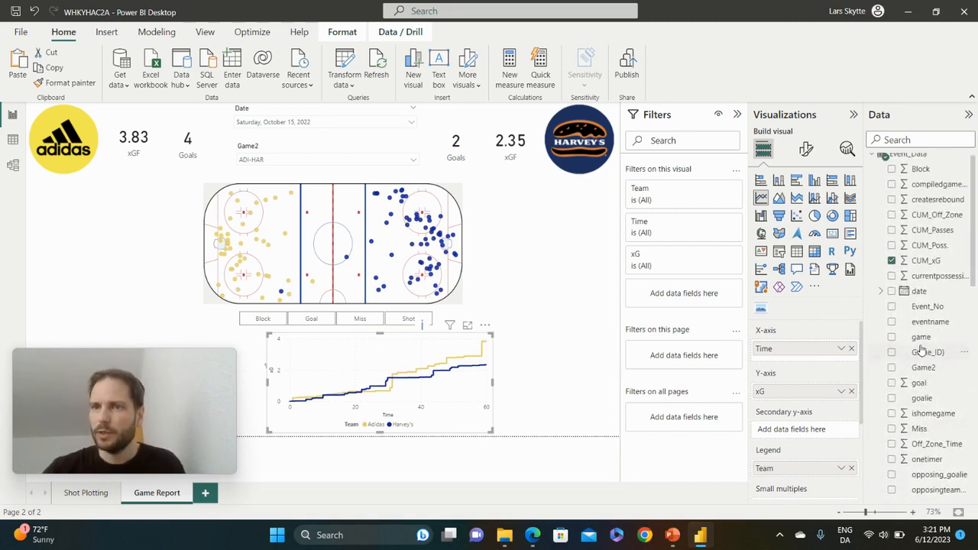
{"action": "left_click_drag", "start_coordinate": [933, 239], "coordinate": [816, 396]}
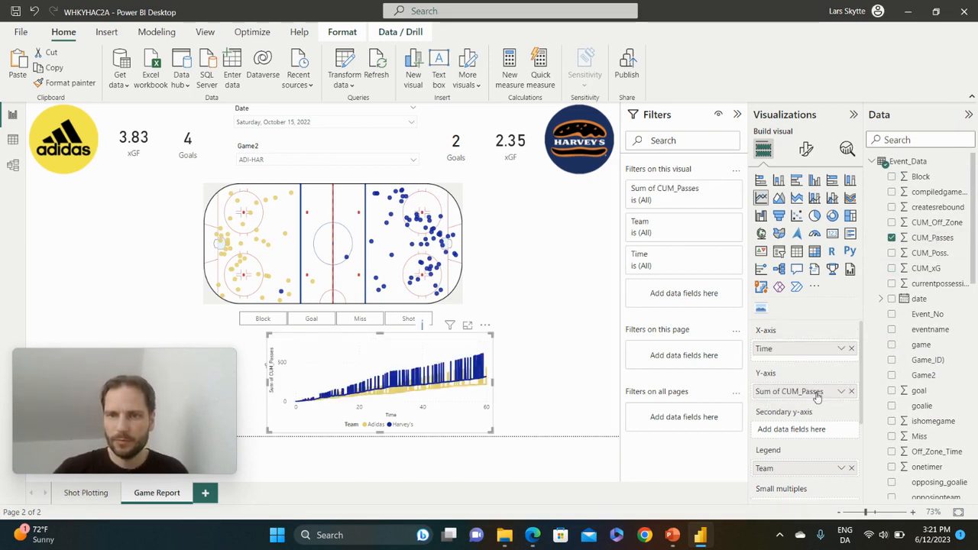
Rename the copied chart's Y-axis value to Passes and aggregate it by maximum.
{"action": "double_click", "coordinate": [816, 394]}
{"action": "left_click", "coordinate": [804, 391]}
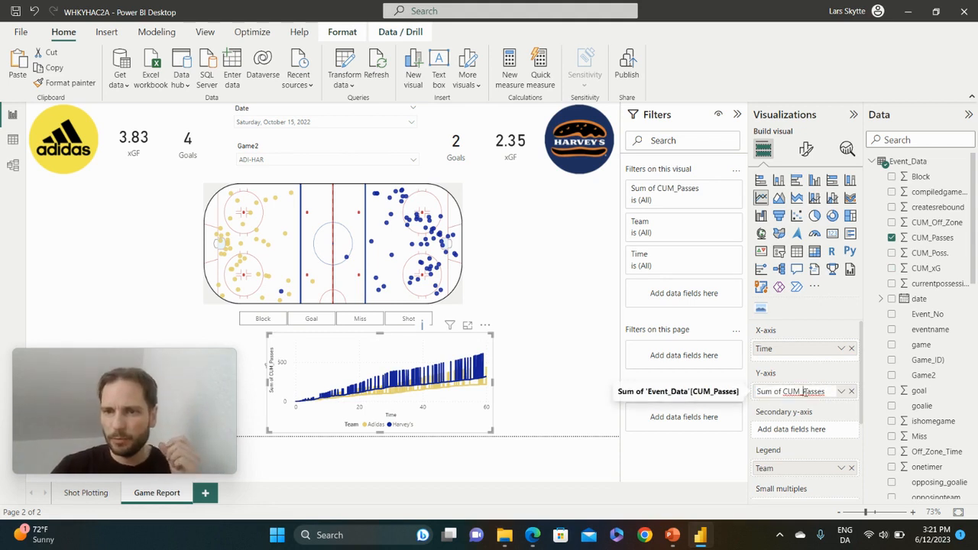
{"action": "key", "text": "BackSpace"}
{"action": "key", "text": "BackSpace"}
{"action": "key", "text": "BackSpace"}
{"action": "key", "text": "BackSpace"}
{"action": "key", "text": "BackSpace"}
{"action": "key", "text": "BackSpace"}
{"action": "key", "text": "BackSpace"}
{"action": "key", "text": "BackSpace"}
{"action": "key", "text": "BackSpace"}
{"action": "key", "text": "BackSpace"}
{"action": "key", "text": "BackSpace"}
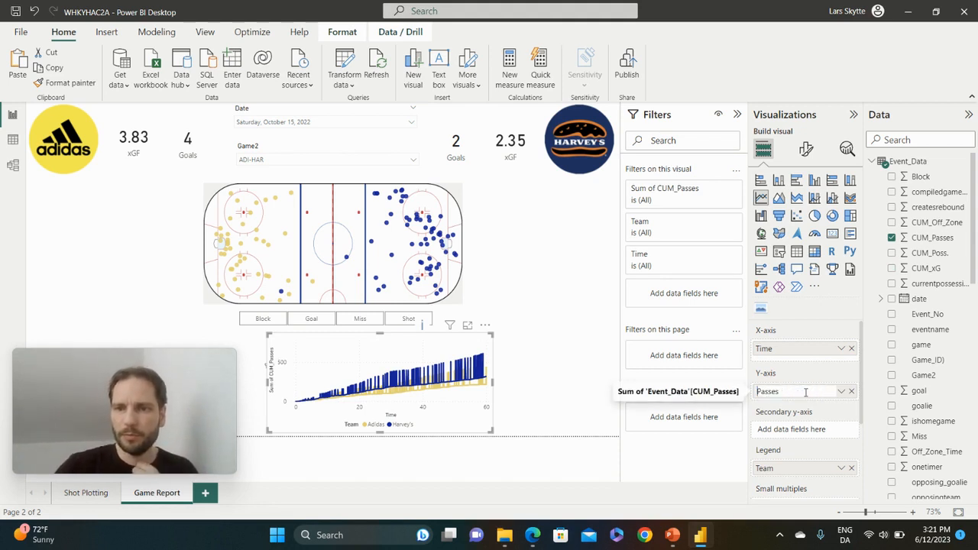
{"action": "key", "text": "Return"}
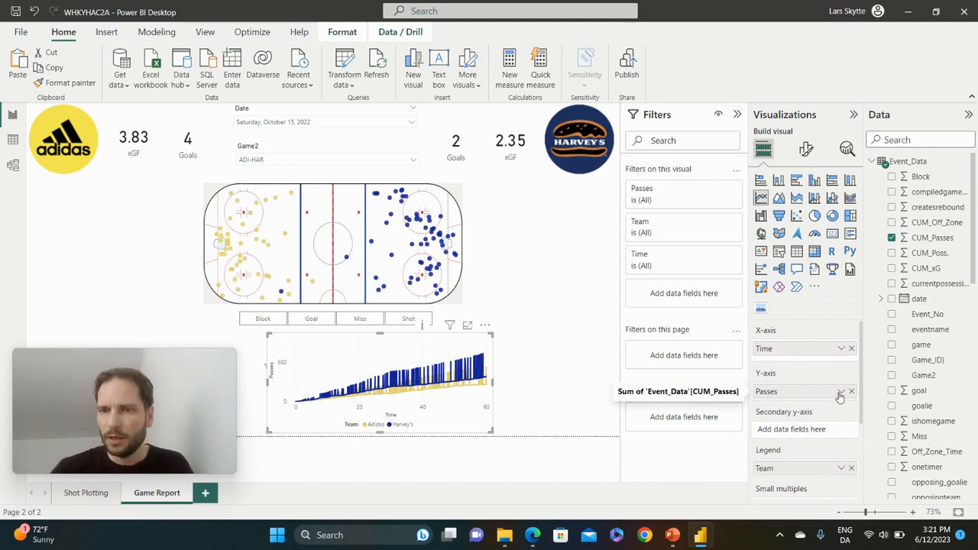
{"action": "left_click", "coordinate": [840, 391]}
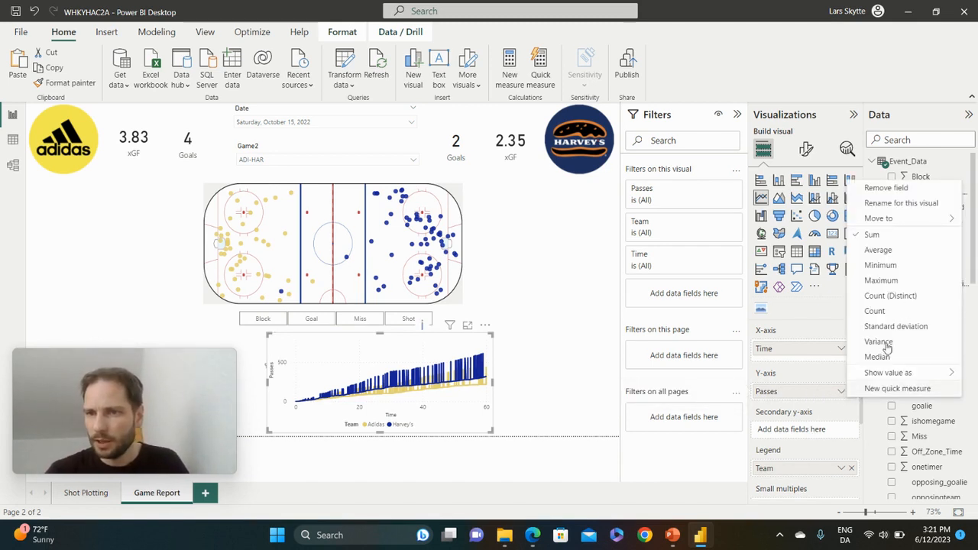
{"action": "left_click", "coordinate": [881, 281]}
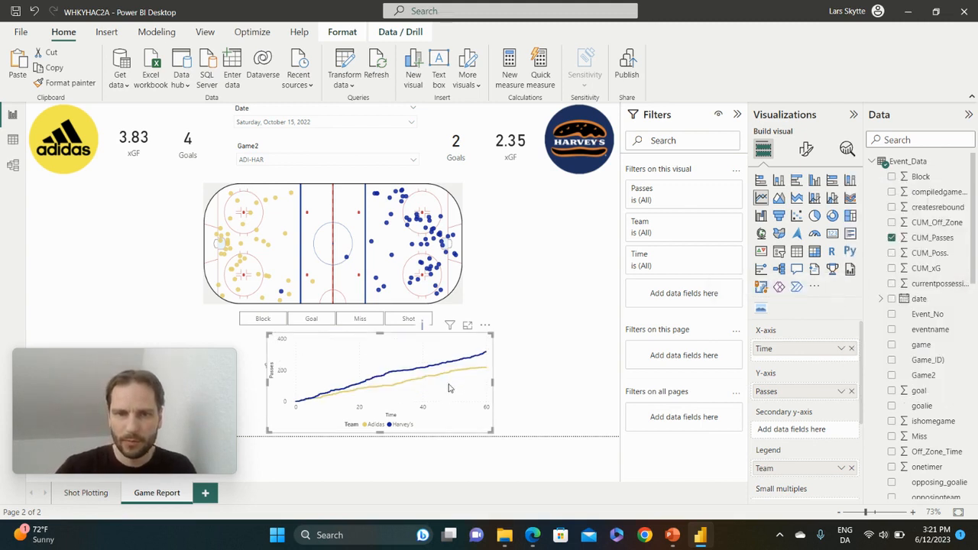
Paste another copy of the xG chart and plot the maximum of CUM_Poss. on its Y-axis instead of xG.
{"action": "left_click", "coordinate": [522, 373]}
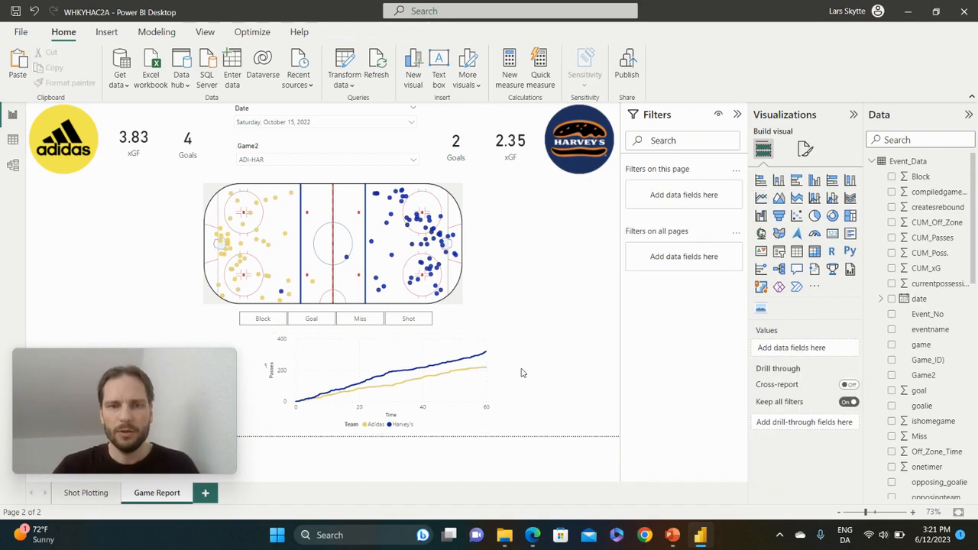
{"action": "key", "text": "ctrl+v"}
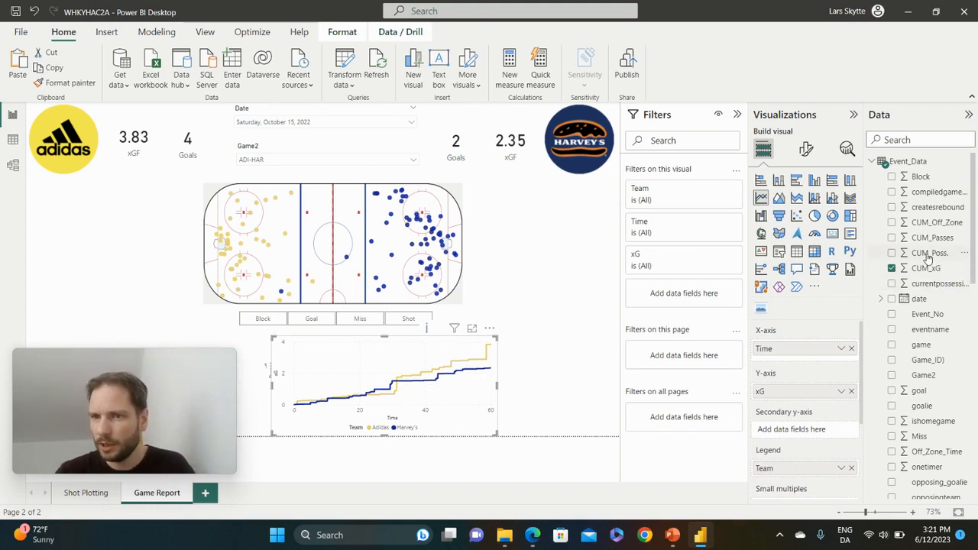
{"action": "left_click_drag", "start_coordinate": [927, 258], "coordinate": [801, 398]}
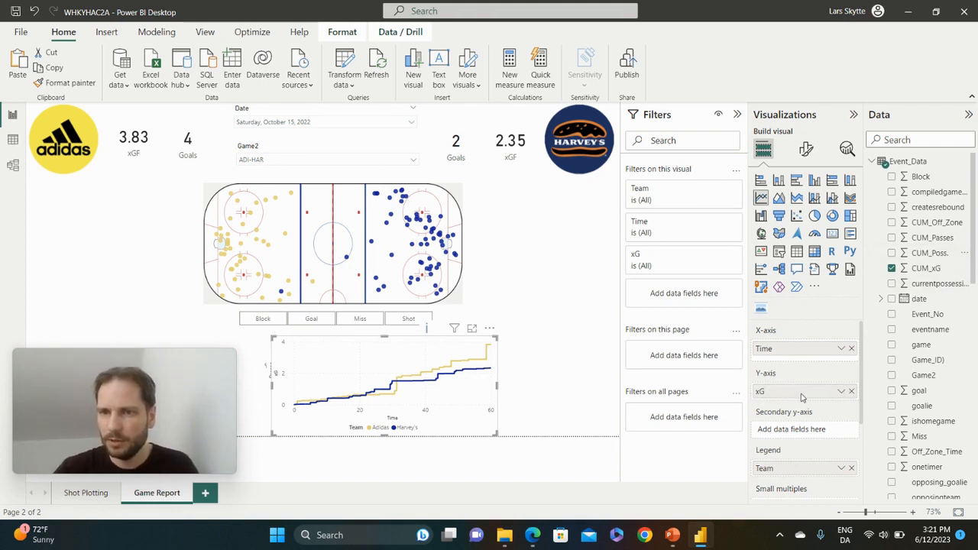
{"action": "left_click", "coordinate": [840, 392]}
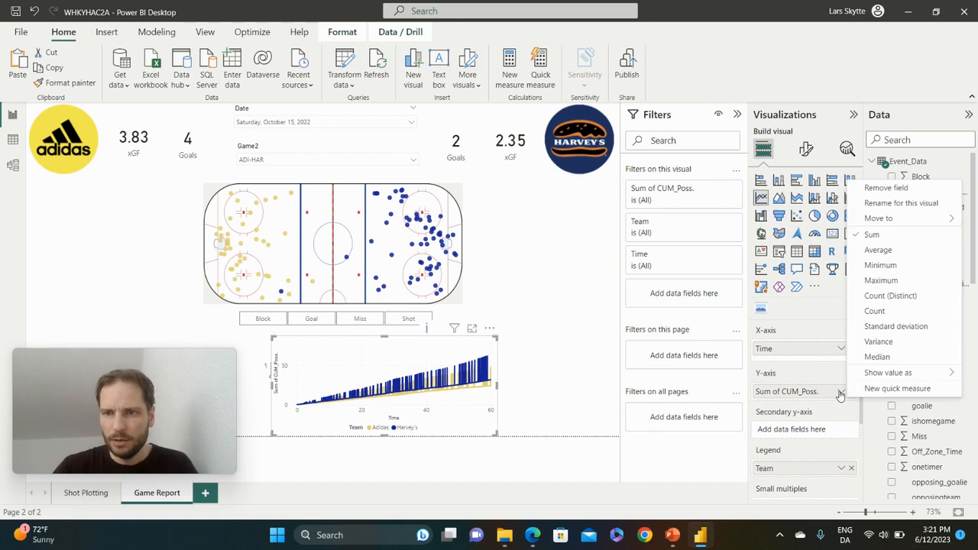
{"action": "left_click", "coordinate": [885, 283]}
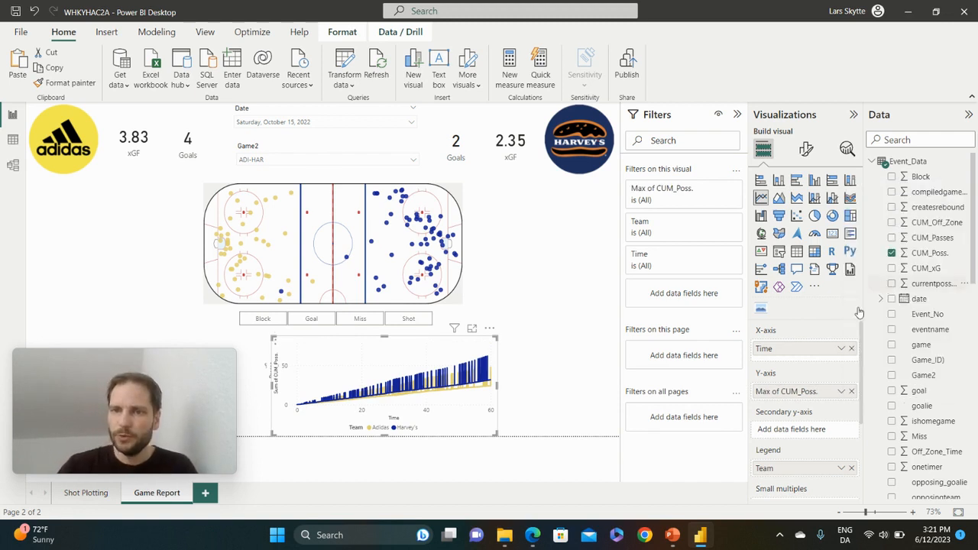
Rename the CUM_Poss. value on the new chart's Y-axis to Possession.
{"action": "double_click", "coordinate": [775, 392]}
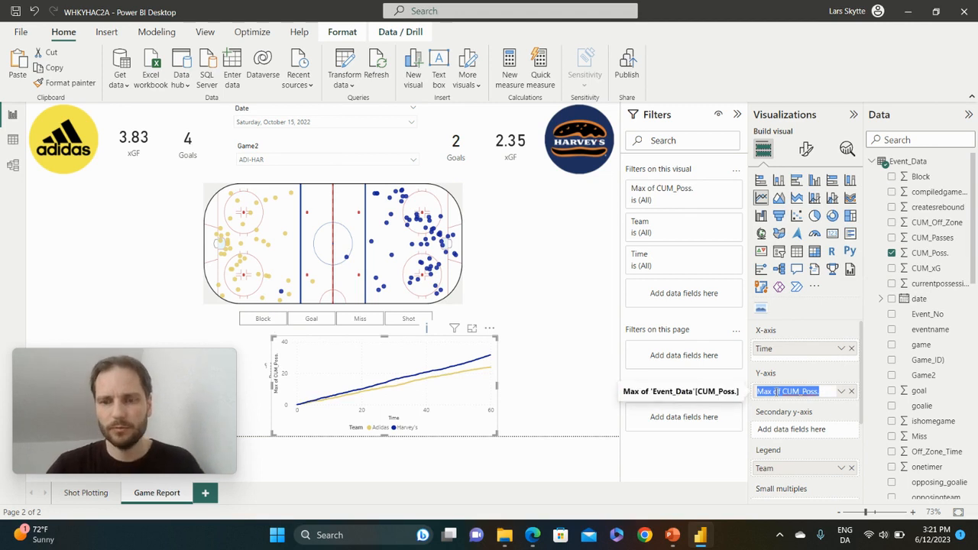
{"action": "type", "text": "P"}
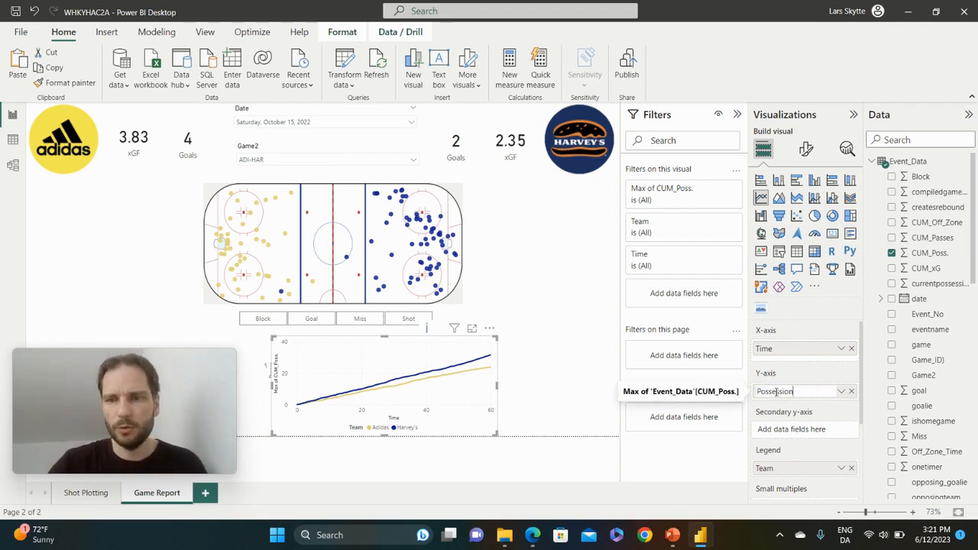
{"action": "type", "text": "ossession"}
{"action": "key", "text": "Return"}
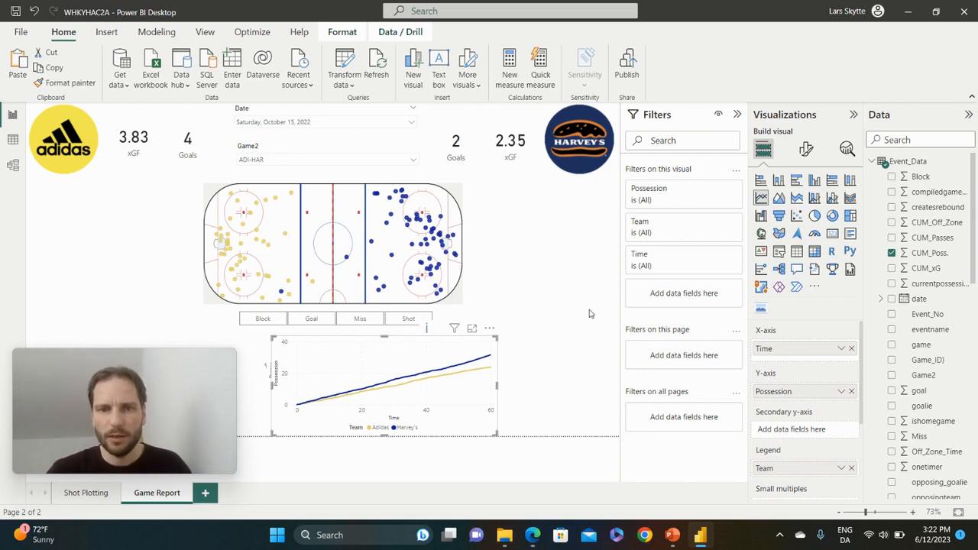
Paste one more copy of the xG chart and plot the maximum of CUM_Off_Zone on its Y-axis instead of xG.
{"action": "left_click", "coordinate": [553, 348]}
{"action": "key", "text": "ctrl+v"}
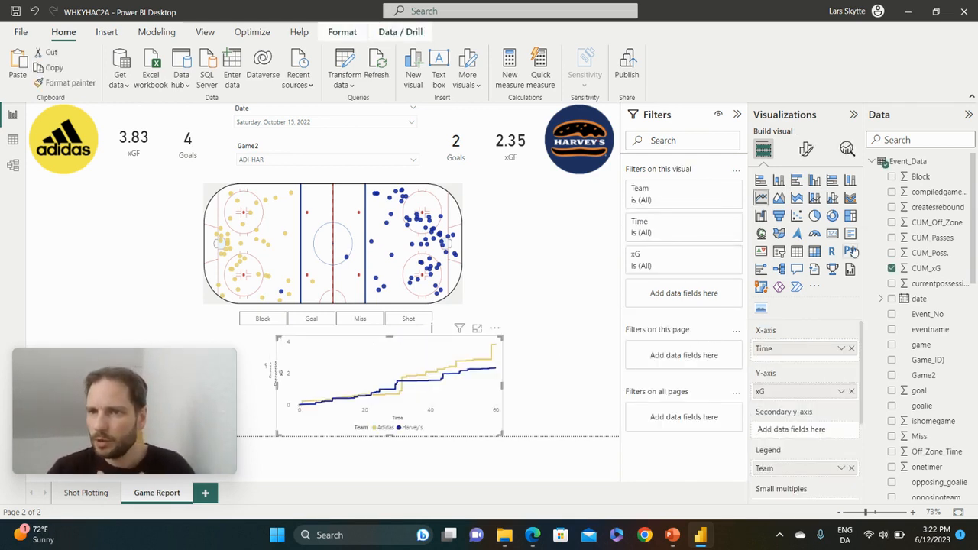
{"action": "left_click_drag", "start_coordinate": [936, 222], "coordinate": [817, 391]}
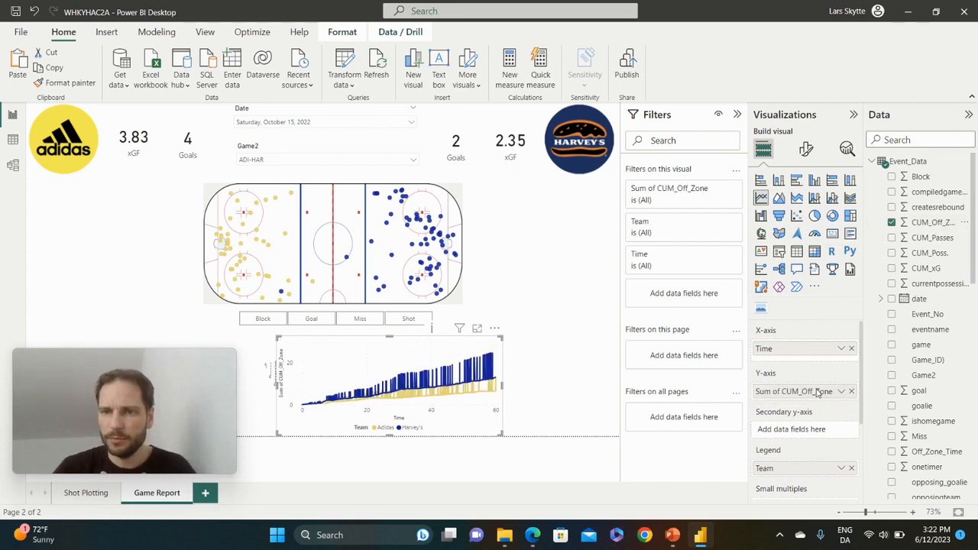
{"action": "left_click", "coordinate": [841, 391]}
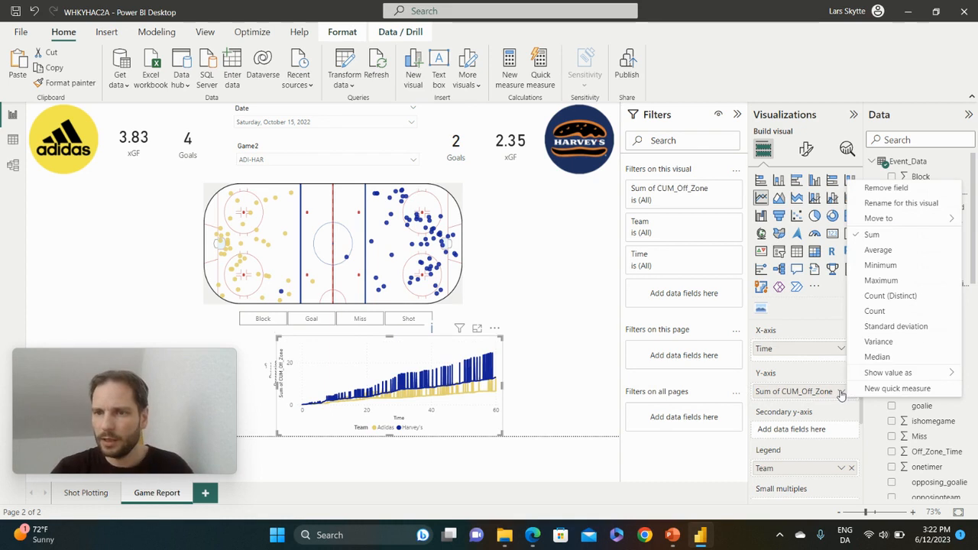
{"action": "left_click", "coordinate": [891, 281]}
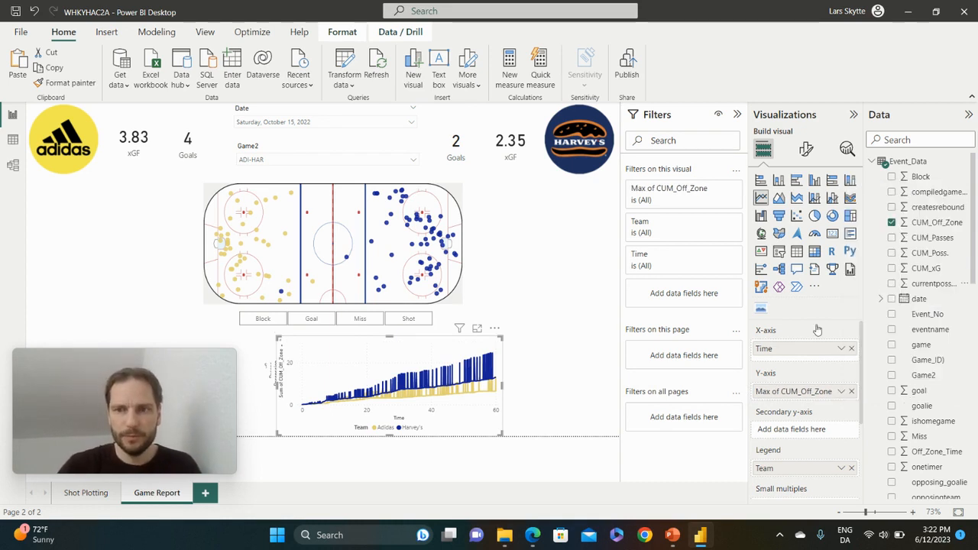
Rename the CUM_Off_Zone value on the newest chart's Y-axis to Off Zone Poss.
{"action": "double_click", "coordinate": [781, 391]}
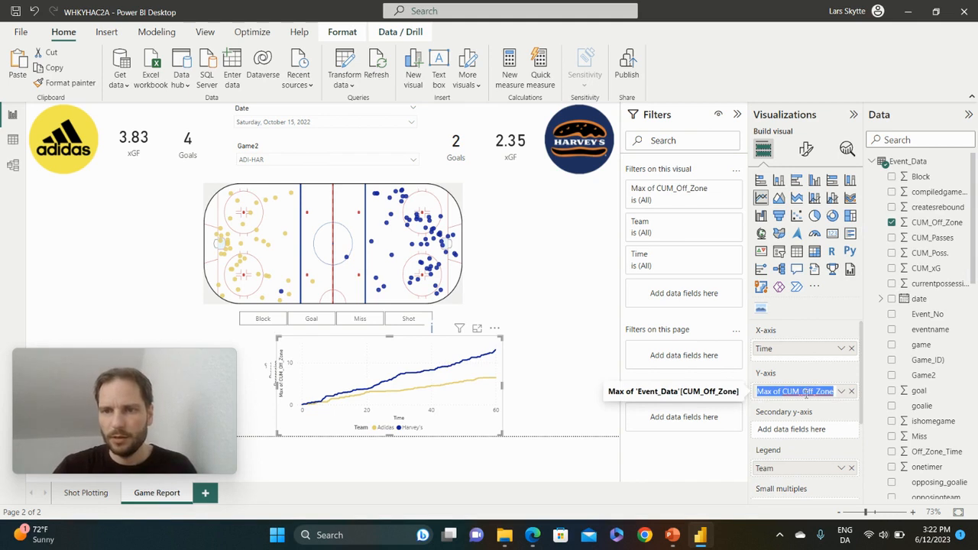
{"action": "left_click", "coordinate": [804, 391]}
{"action": "key", "text": "BackSpace"}
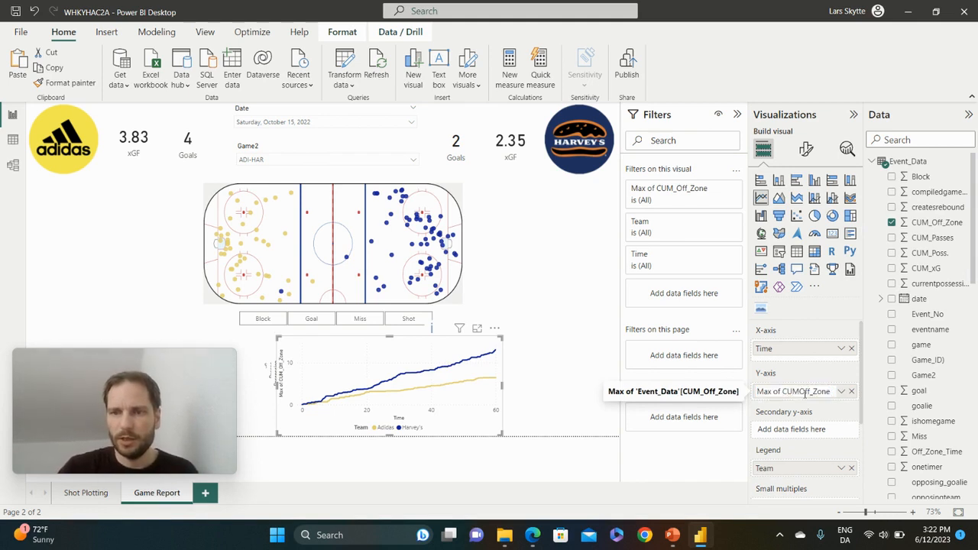
{"action": "key", "text": "BackSpace"}
{"action": "key", "text": "BackSpace"}
{"action": "key", "text": "BackSpace"}
{"action": "key", "text": "BackSpace"}
{"action": "key", "text": "BackSpace"}
{"action": "key", "text": "BackSpace"}
{"action": "key", "text": "BackSpace"}
{"action": "key", "text": "BackSpace"}
{"action": "key", "text": "BackSpace"}
{"action": "key", "text": "BackSpace"}
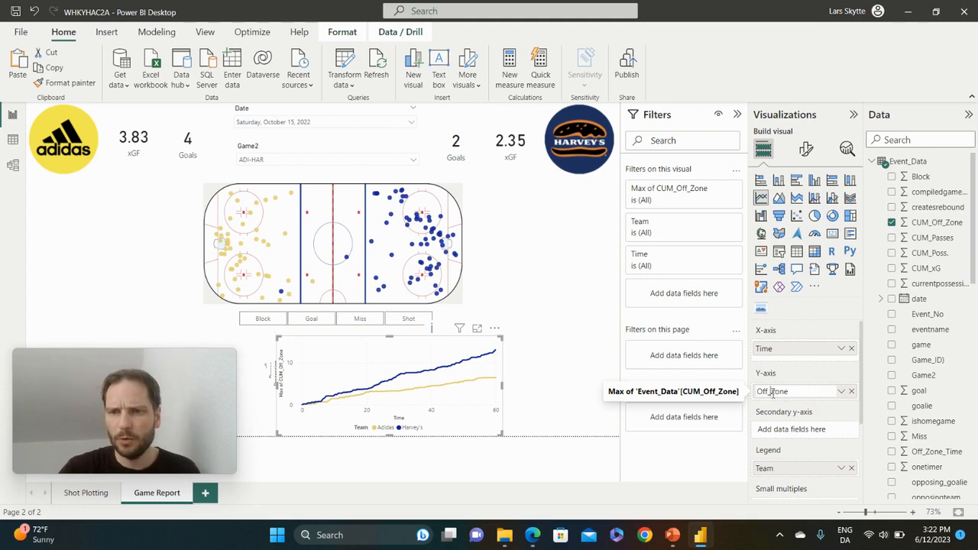
{"action": "left_click", "coordinate": [773, 391]}
{"action": "key", "text": "BackSpace"}
{"action": "type", "text": "Zone"}
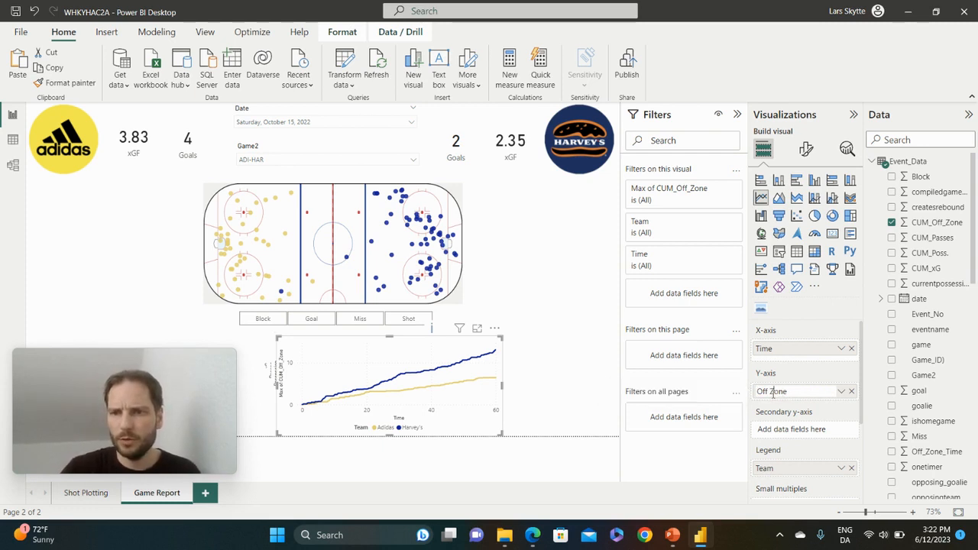
{"action": "type", "text": " Poss."}
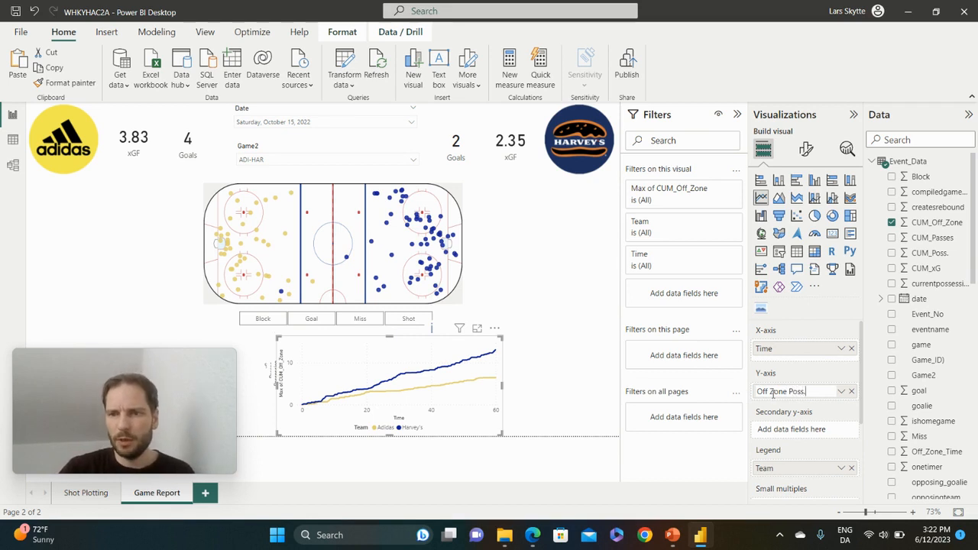
{"action": "key", "text": "Return"}
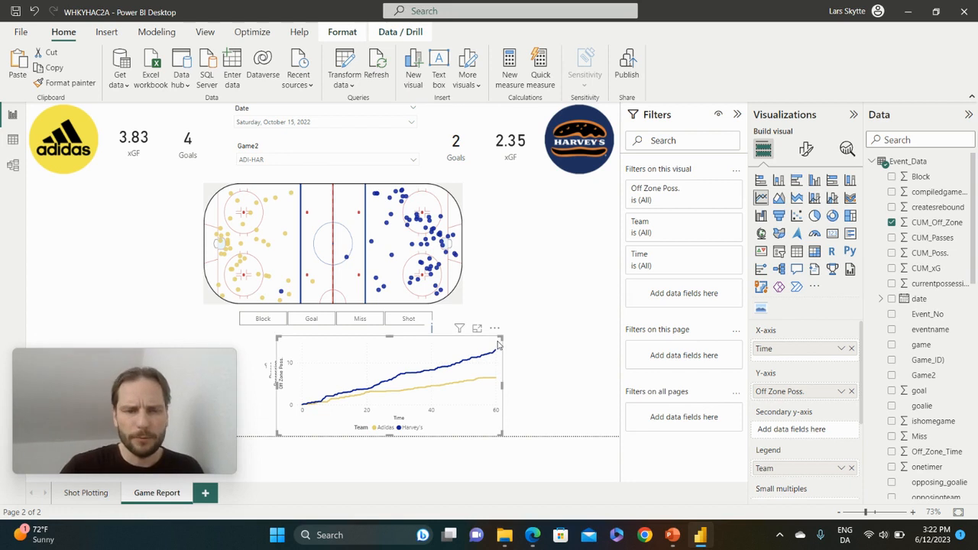
Move the Off Zone Poss. chart so it overlays the other line charts below the shot plot.
{"action": "left_click_drag", "start_coordinate": [498, 345], "coordinate": [495, 346]}
{"action": "left_click_drag", "start_coordinate": [434, 328], "coordinate": [482, 339]}
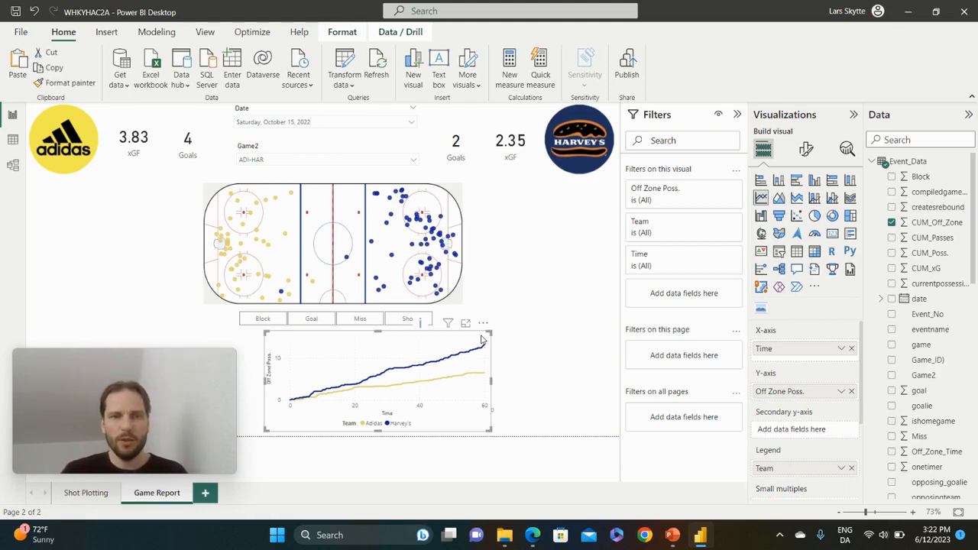
{"action": "left_click", "coordinate": [566, 292]}
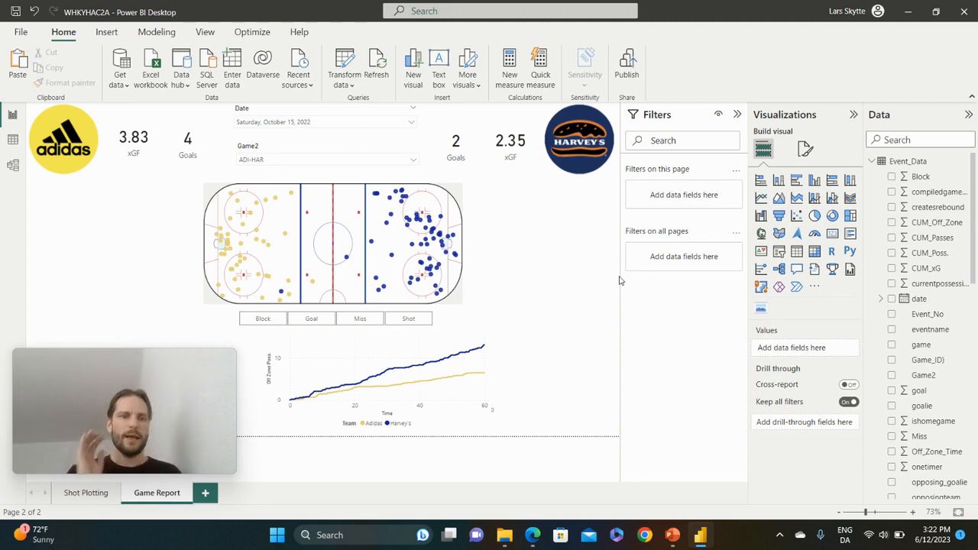
Change the report page's canvas type to Custom and set its height to 800 px.
{"action": "left_click", "coordinate": [804, 149]}
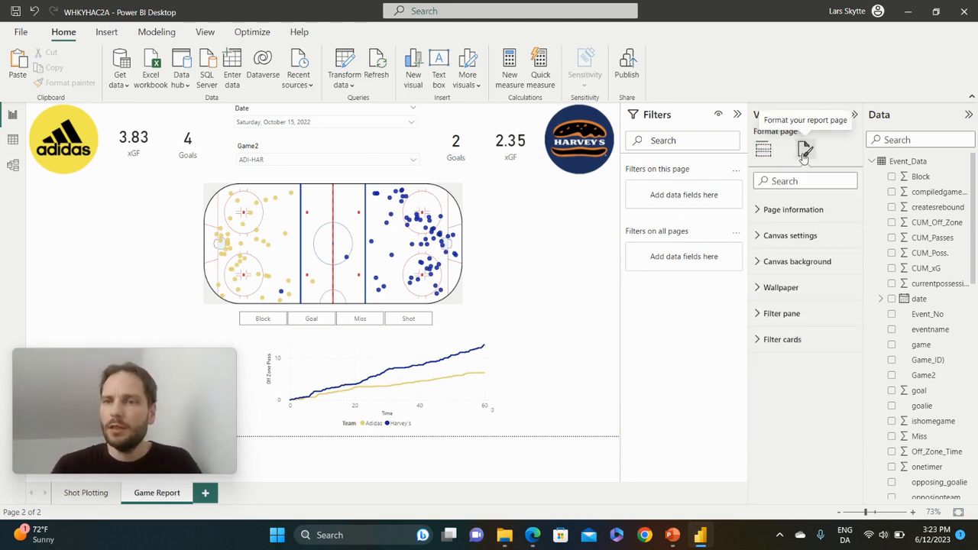
{"action": "left_click", "coordinate": [852, 241]}
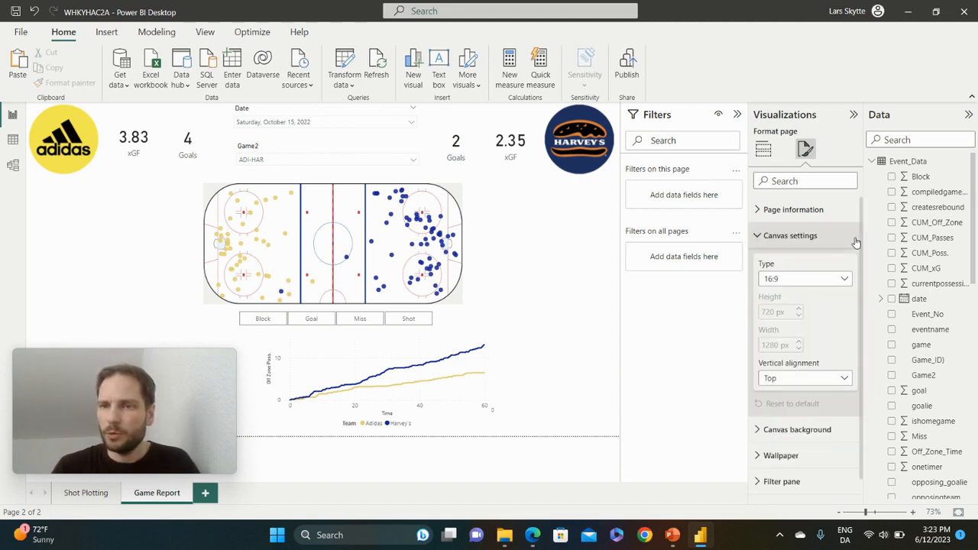
{"action": "left_click", "coordinate": [820, 280]}
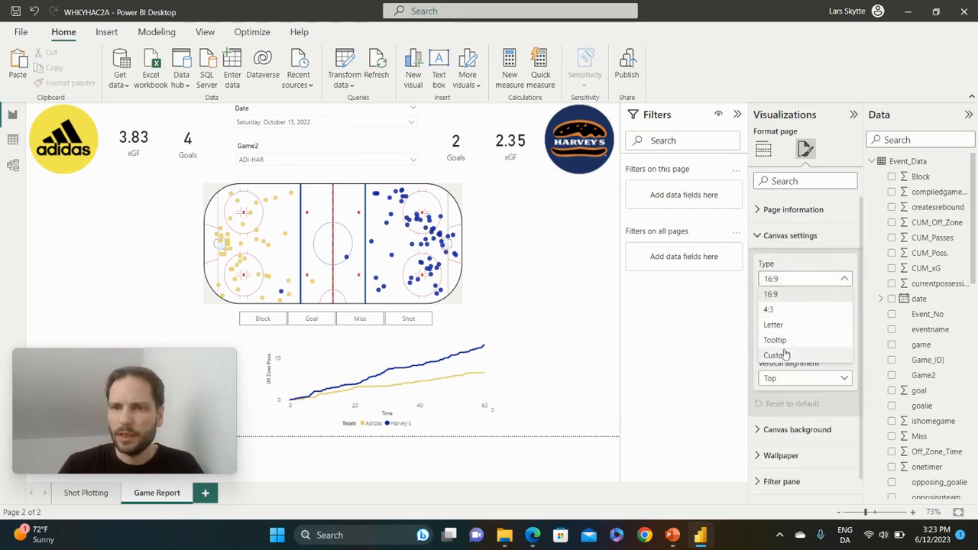
{"action": "left_click", "coordinate": [775, 356]}
{"action": "double_click", "coordinate": [773, 312]}
{"action": "type", "text": "800"}
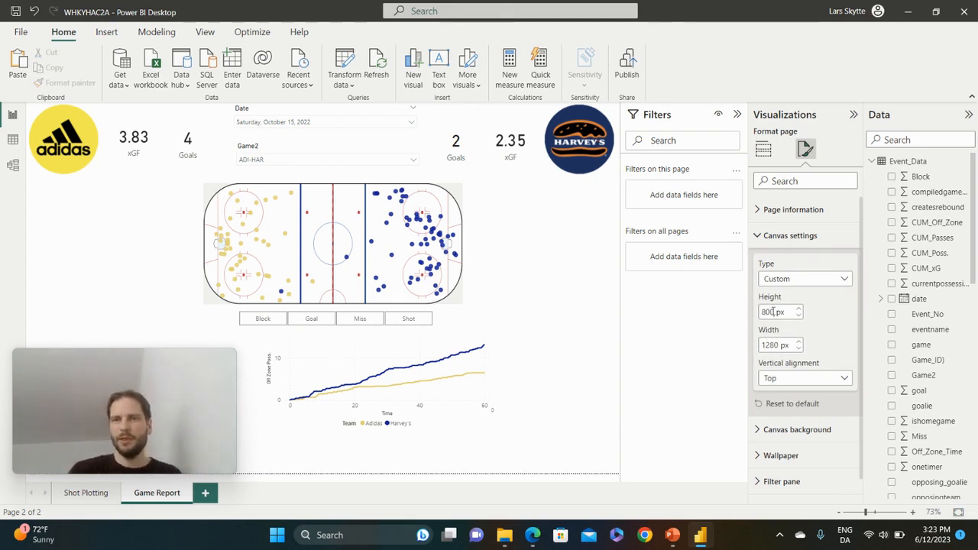
{"action": "left_click", "coordinate": [488, 360]}
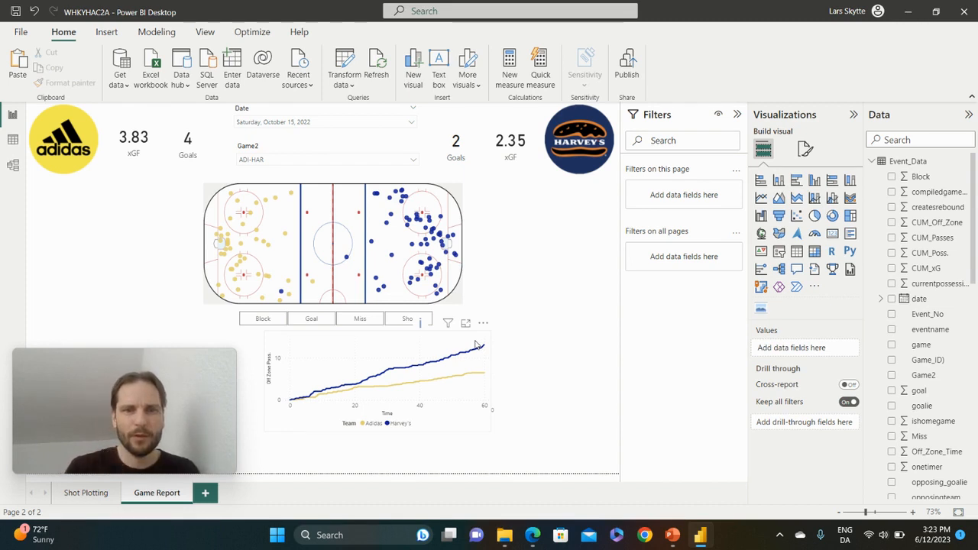
Show the Bookmarks pane, add a bookmark and name it xG.
{"action": "left_click", "coordinate": [200, 33]}
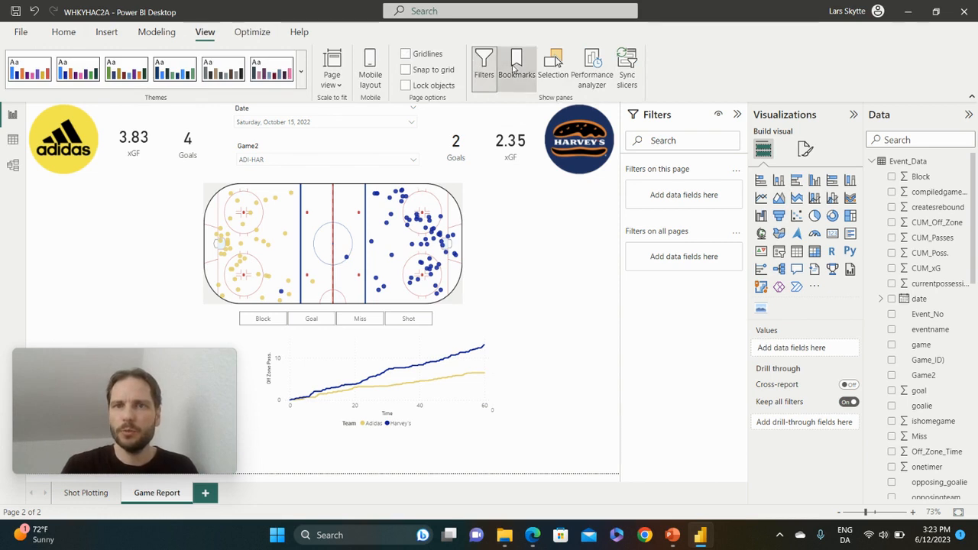
{"action": "left_click", "coordinate": [516, 67]}
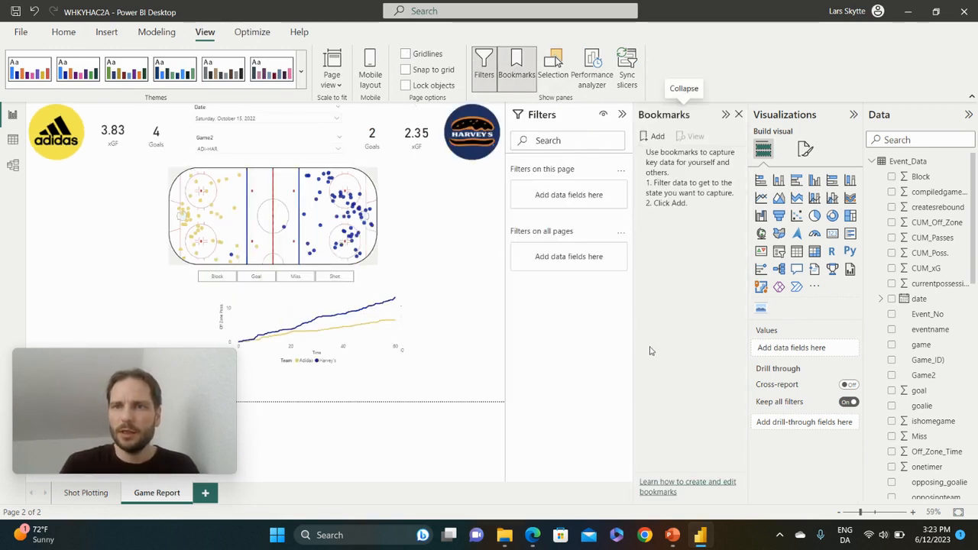
{"action": "left_click", "coordinate": [654, 138]}
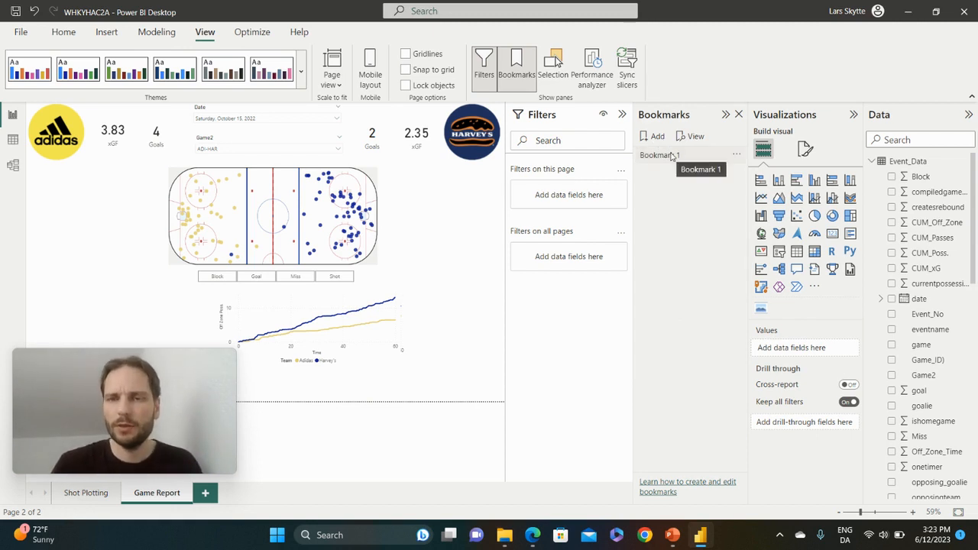
{"action": "double_click", "coordinate": [671, 156]}
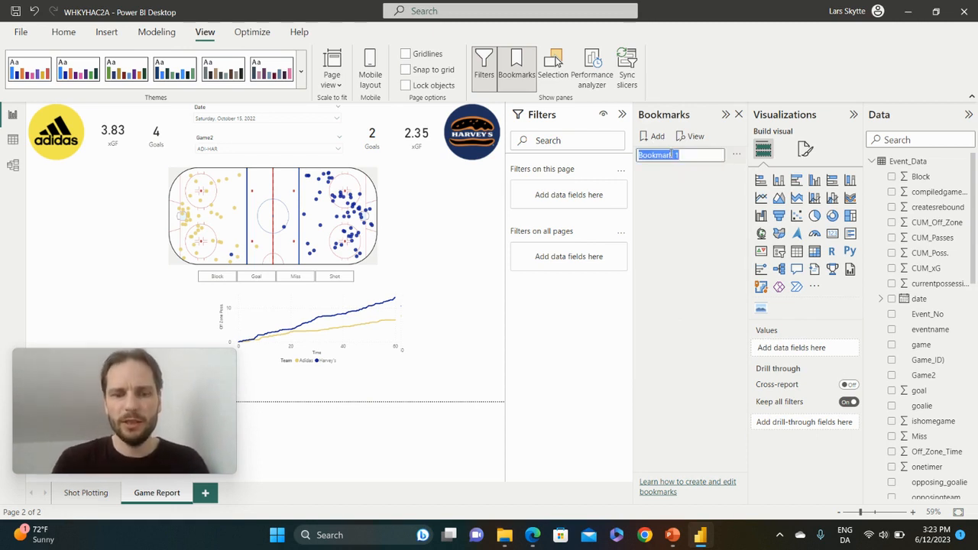
{"action": "type", "text": "xG"}
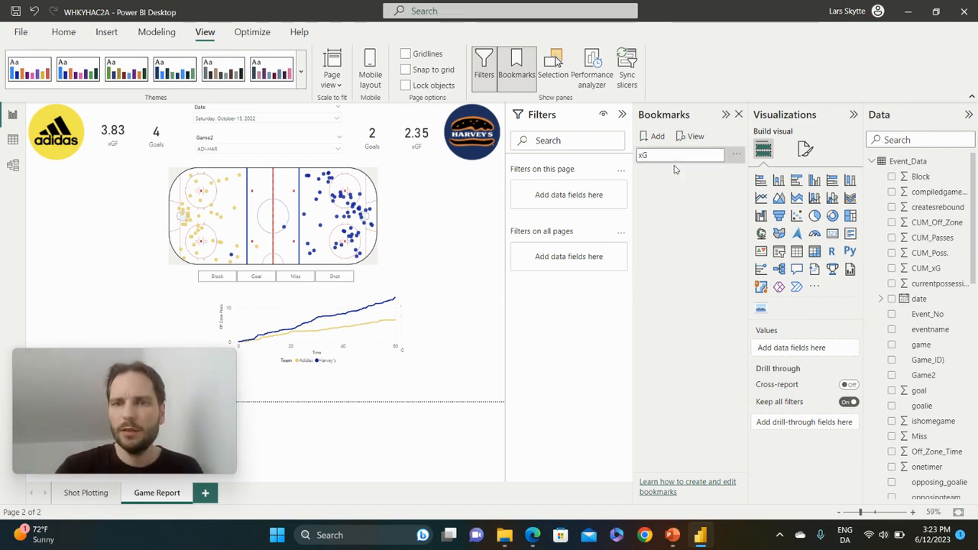
{"action": "left_click", "coordinate": [675, 170]}
Add three more bookmarks and rename the first of them Passes.
{"action": "left_click", "coordinate": [658, 138]}
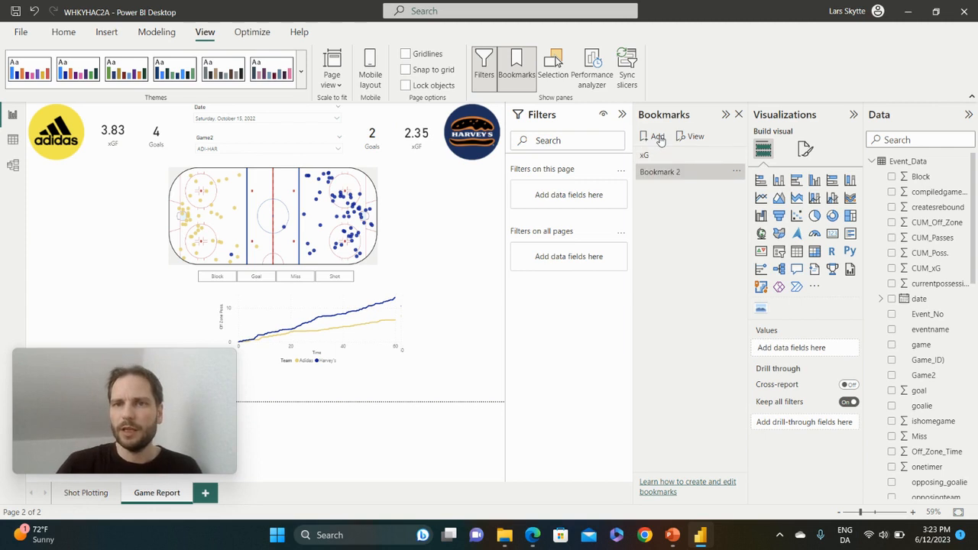
{"action": "left_click", "coordinate": [654, 138]}
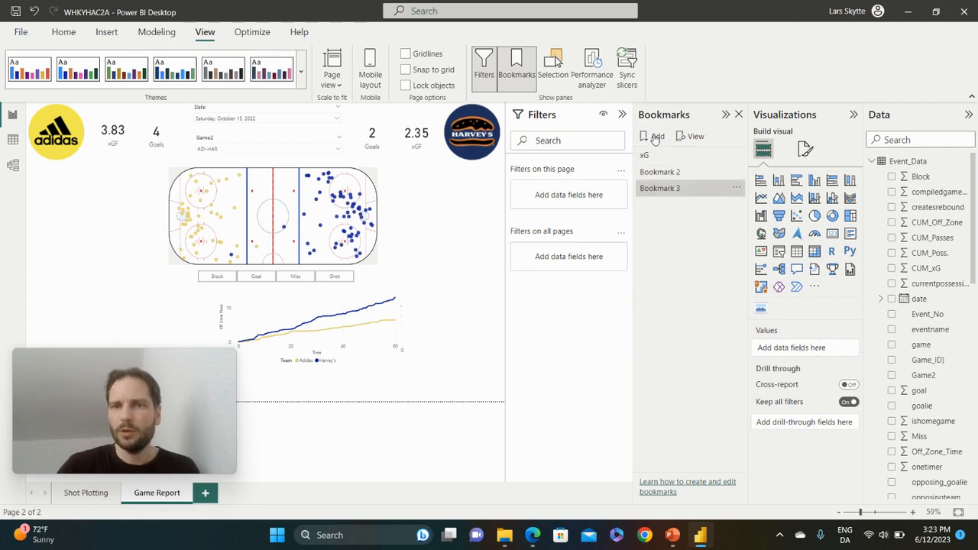
{"action": "left_click", "coordinate": [654, 137]}
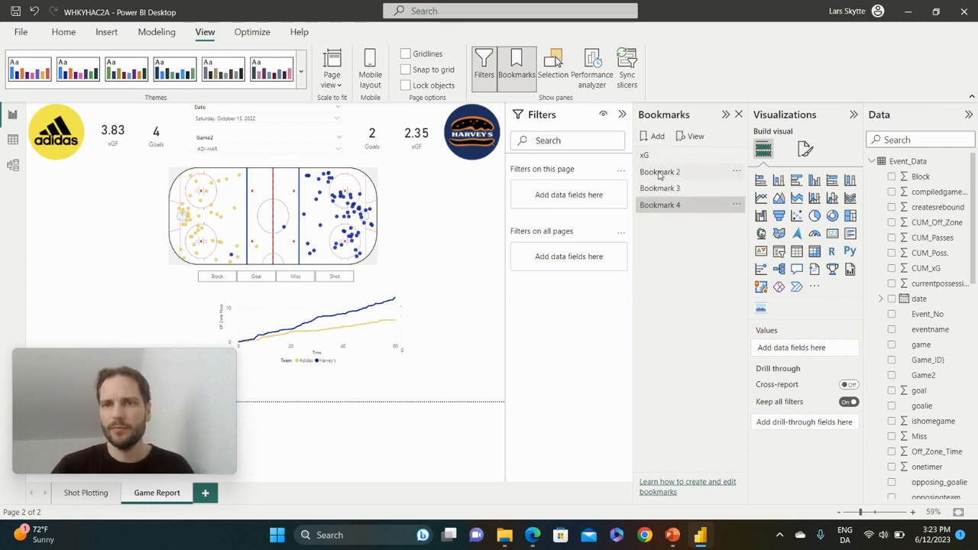
{"action": "double_click", "coordinate": [661, 173]}
{"action": "type", "text": "Pass"}
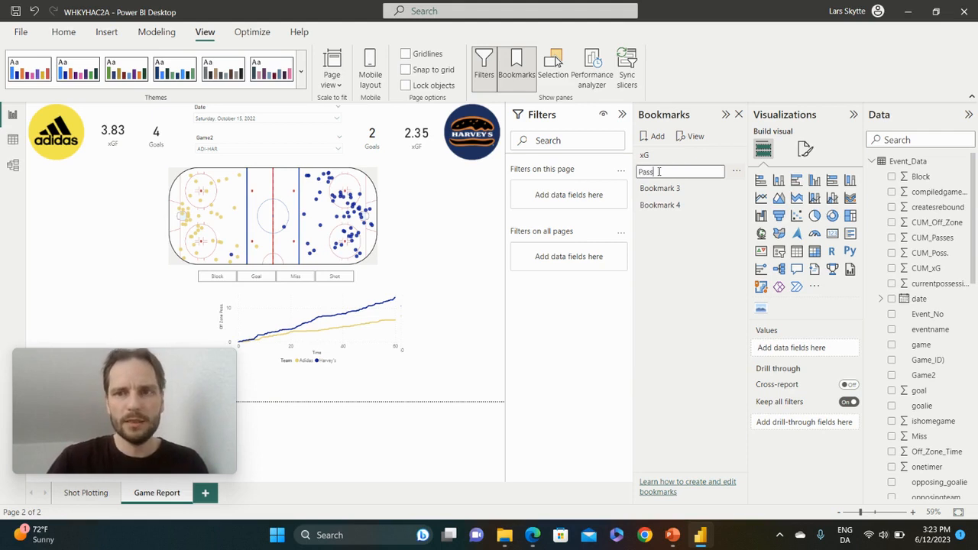
{"action": "type", "text": "es"}
{"action": "key", "text": "Return"}
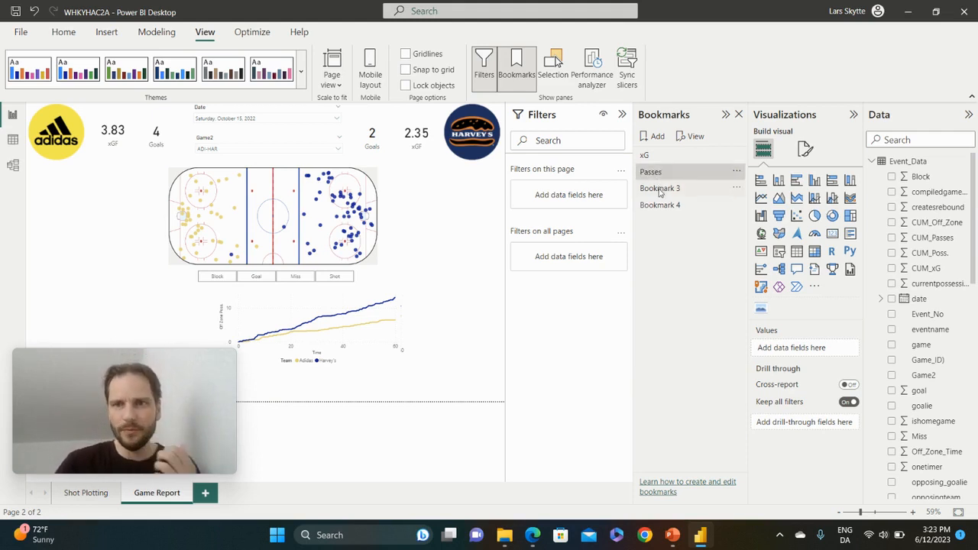
Rename the remaining two bookmarks Possession and Off Zone Poss.
{"action": "double_click", "coordinate": [659, 188]}
{"action": "type", "text": "Possession"}
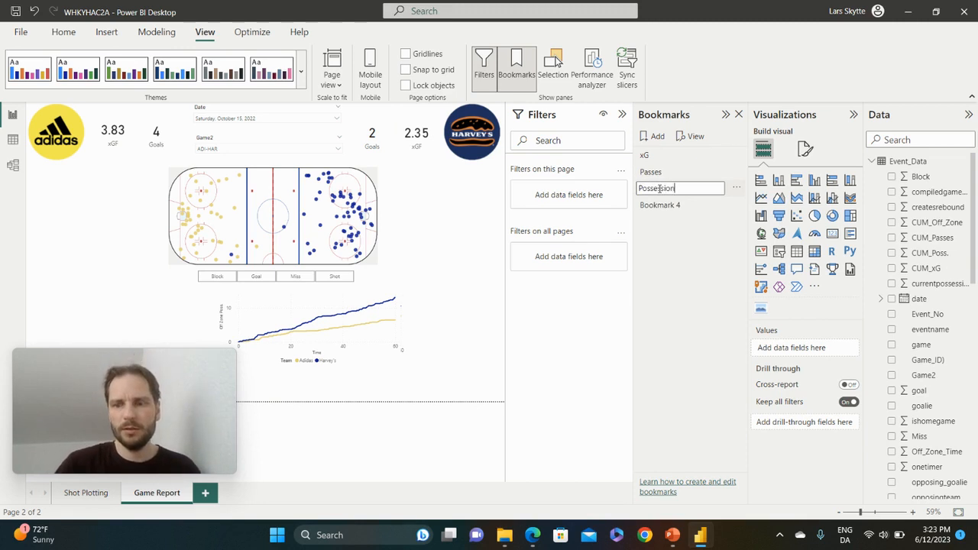
{"action": "key", "text": "Return"}
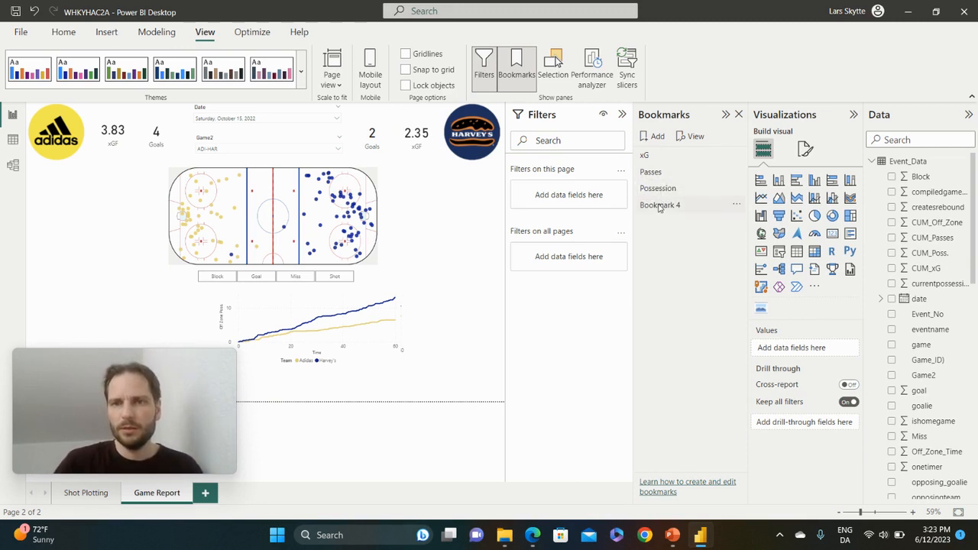
{"action": "double_click", "coordinate": [659, 205]}
{"action": "type", "text": "Off Zone Poss."}
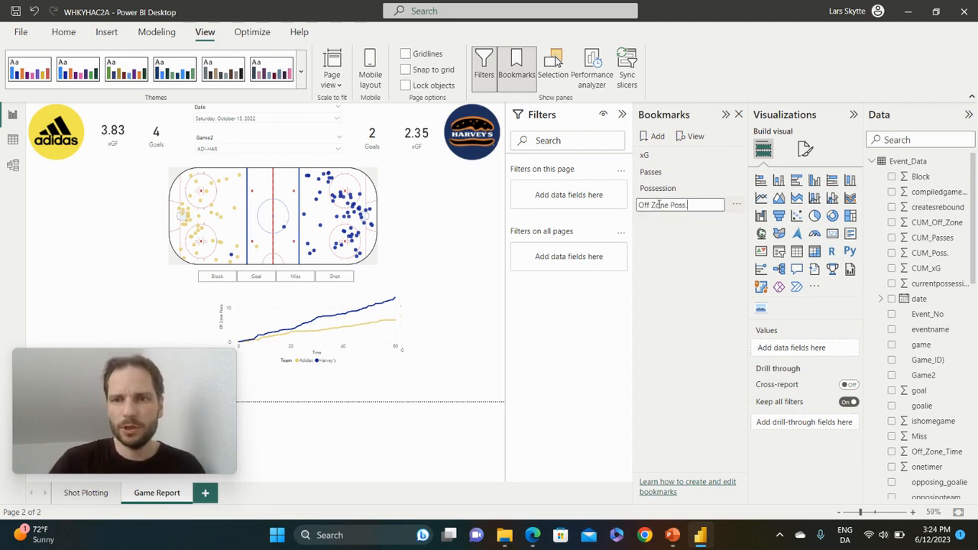
{"action": "key", "text": "Return"}
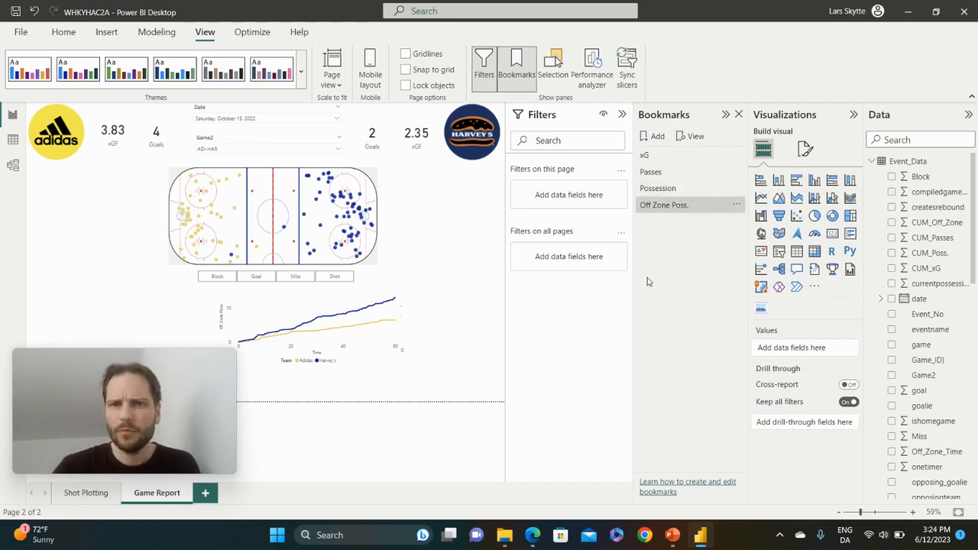
Collapse the Filters pane and show the Selection pane beside the bookmarks.
{"action": "left_click", "coordinate": [622, 115]}
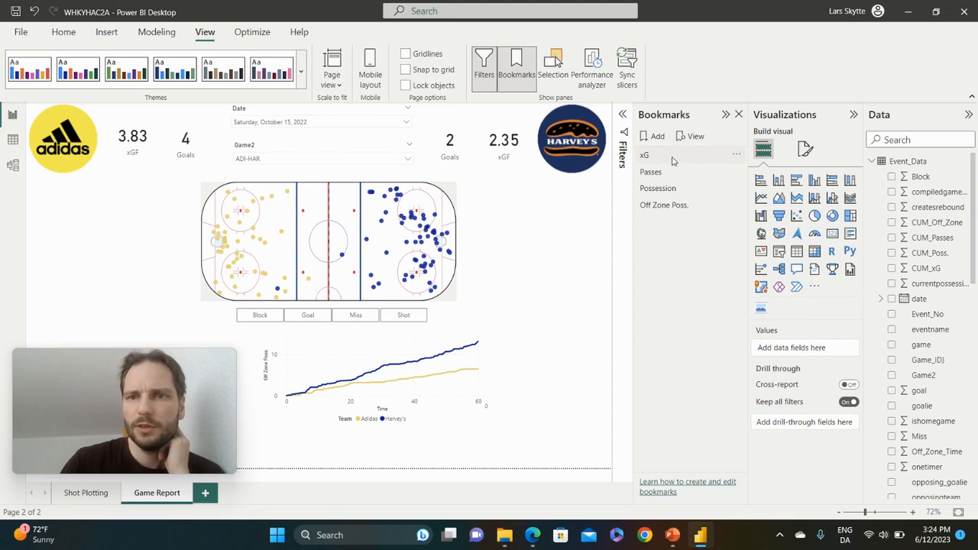
{"action": "left_click", "coordinate": [554, 65]}
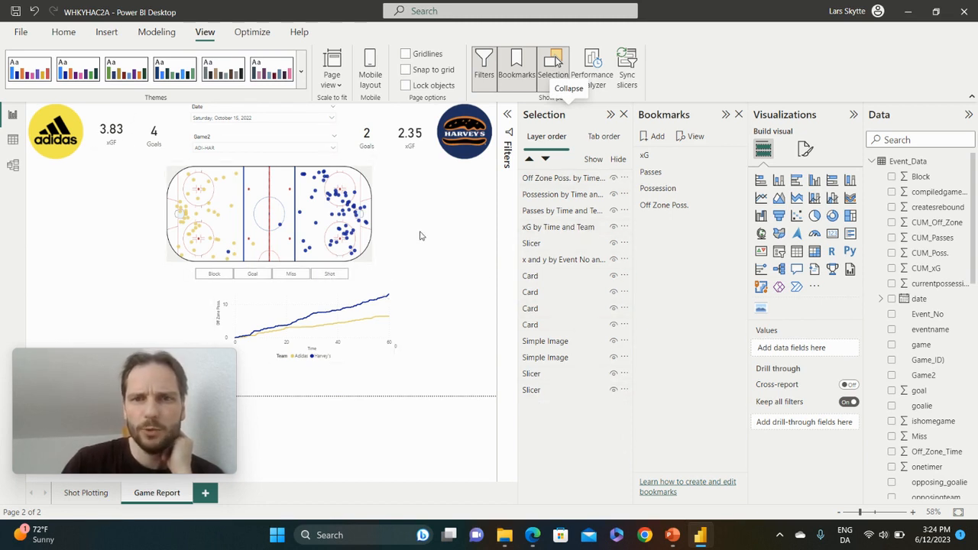
Apply the xG bookmark and hide the Off Zone Poss., Possession and Passes line charts.
{"action": "left_click", "coordinate": [655, 156]}
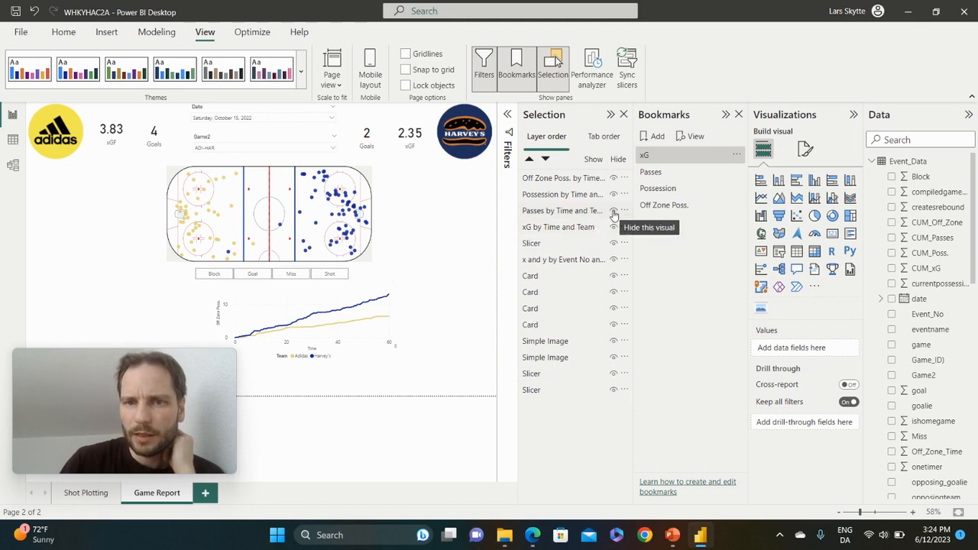
{"action": "left_click", "coordinate": [614, 178]}
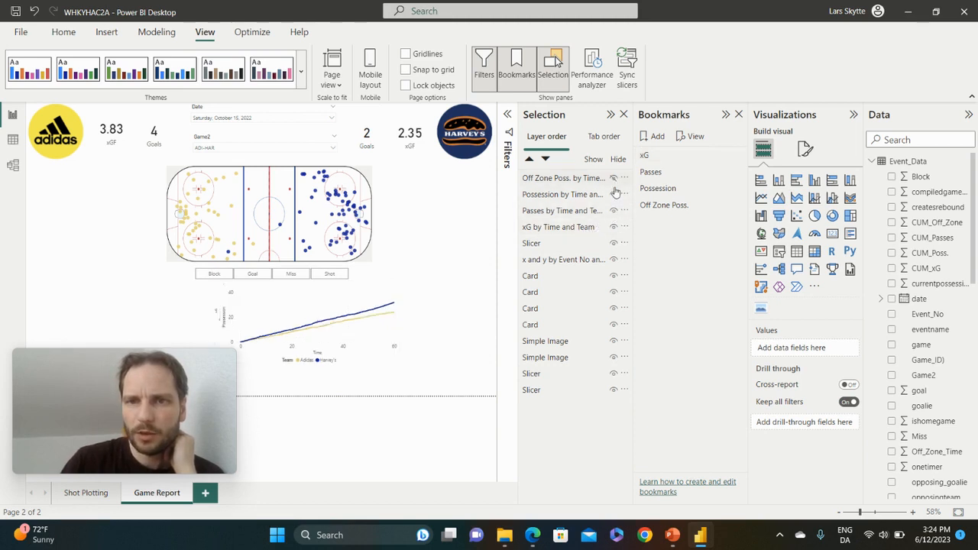
{"action": "left_click", "coordinate": [614, 195]}
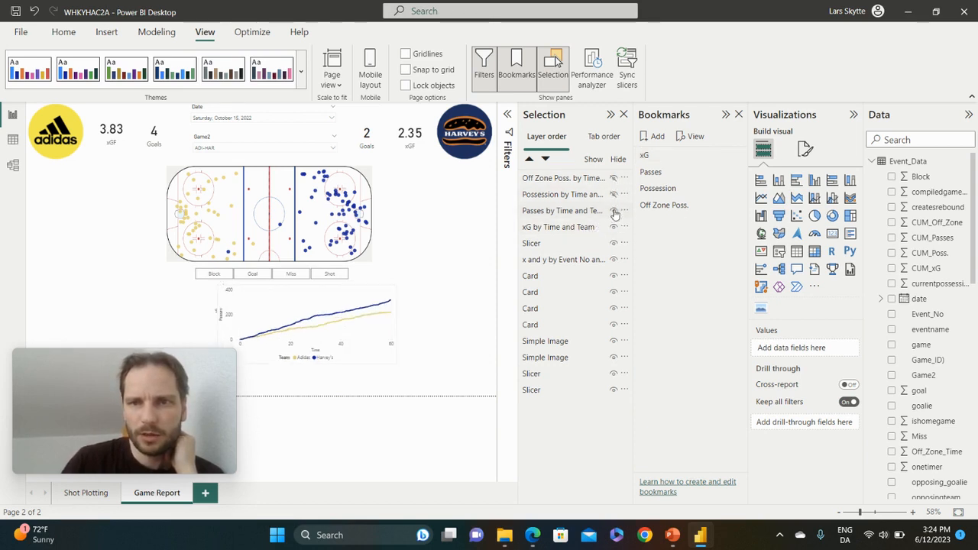
{"action": "left_click", "coordinate": [614, 211]}
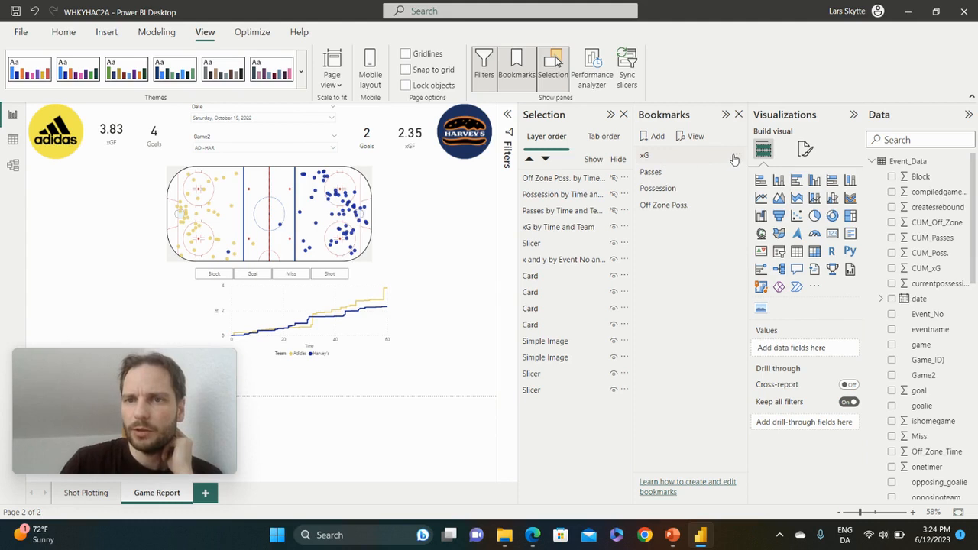
Turn off the Data and Current page options of the xG bookmark and update the bookmark.
{"action": "left_click", "coordinate": [735, 158]}
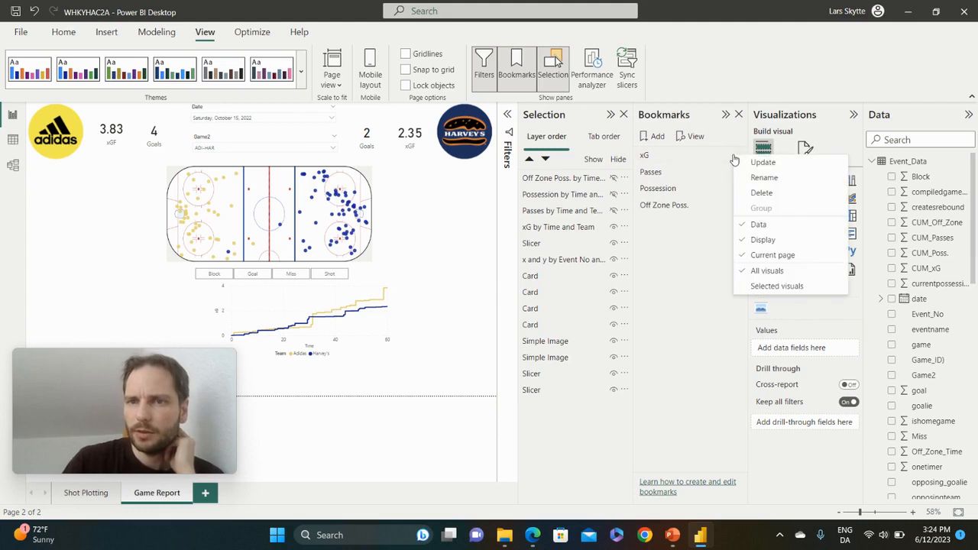
{"action": "left_click", "coordinate": [786, 226]}
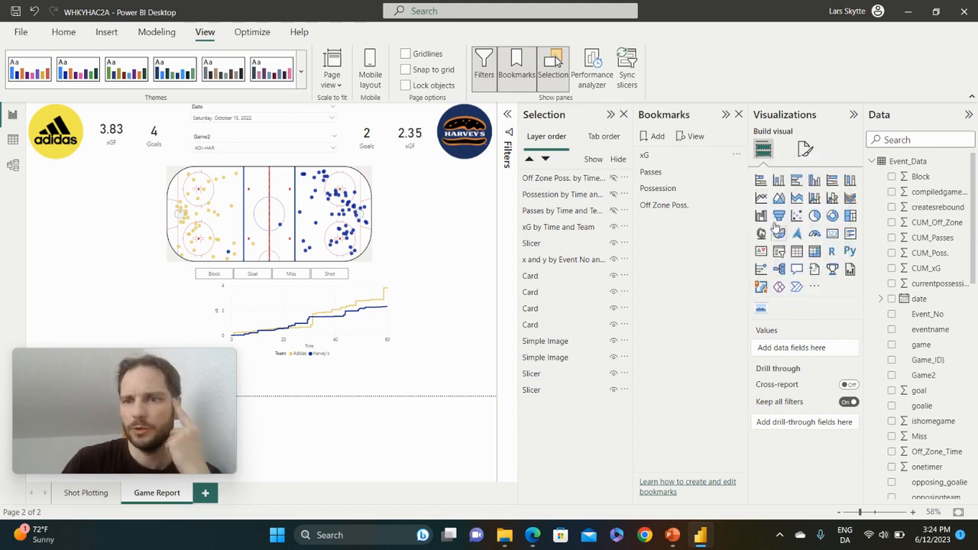
{"action": "left_click", "coordinate": [736, 158]}
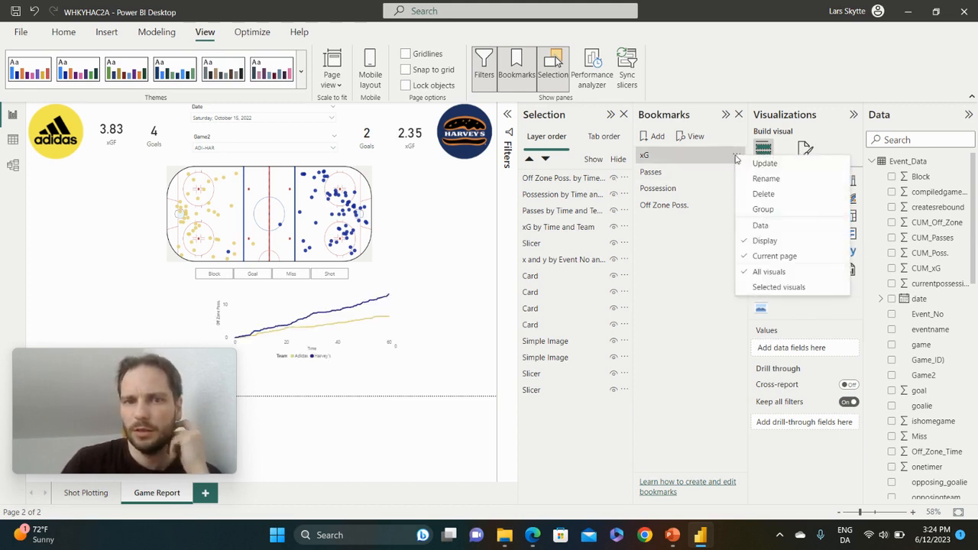
{"action": "left_click", "coordinate": [770, 262]}
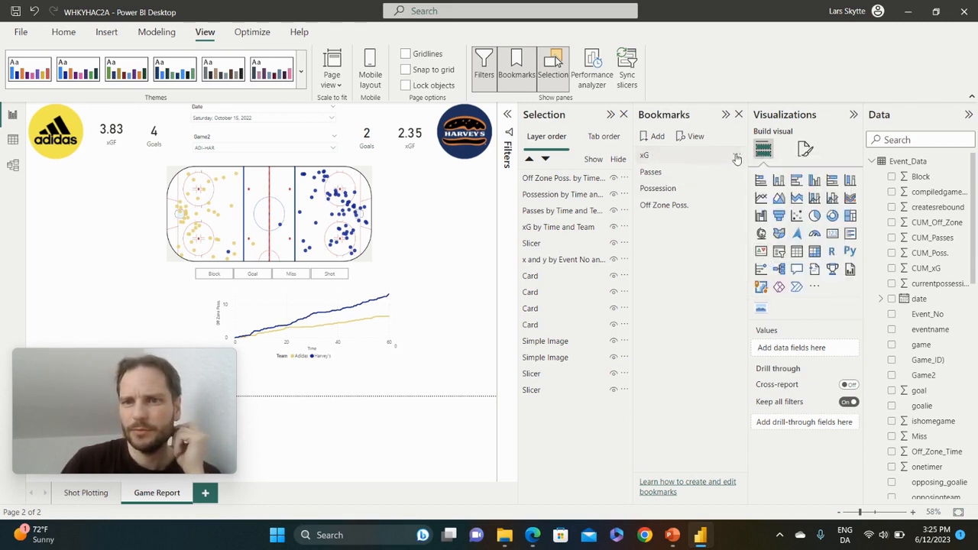
{"action": "left_click", "coordinate": [736, 158]}
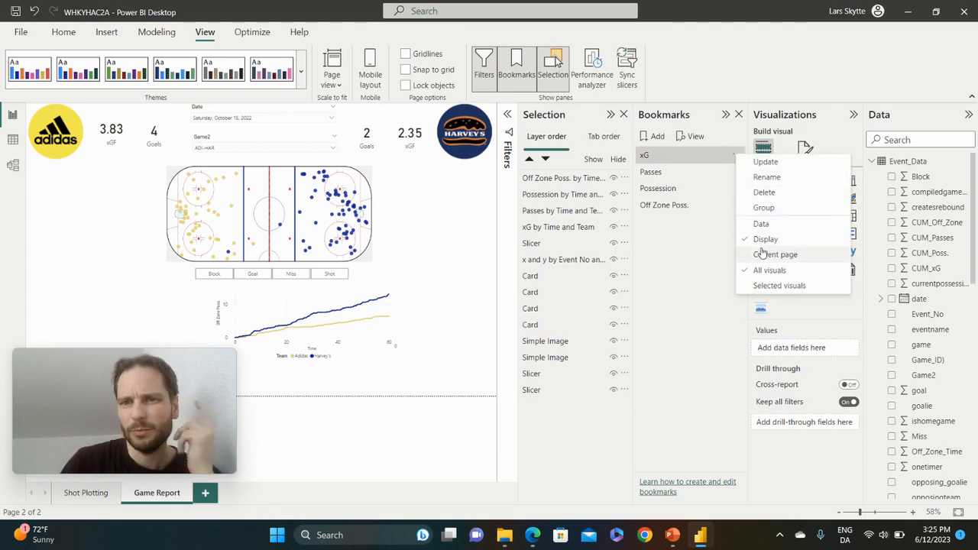
{"action": "left_click", "coordinate": [764, 163]}
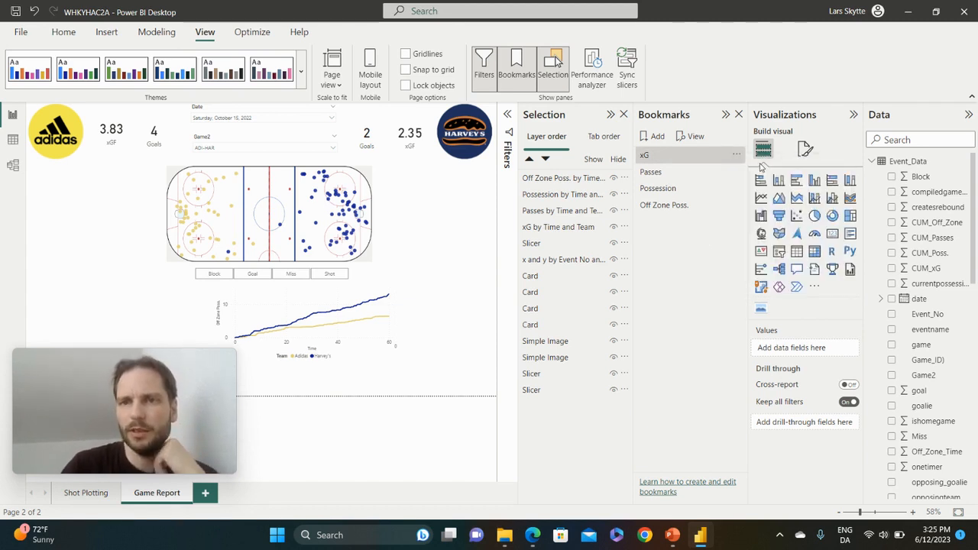
Apply the Passes bookmark and hide the Off Zone Poss., Possession and xG line charts.
{"action": "left_click", "coordinate": [678, 173]}
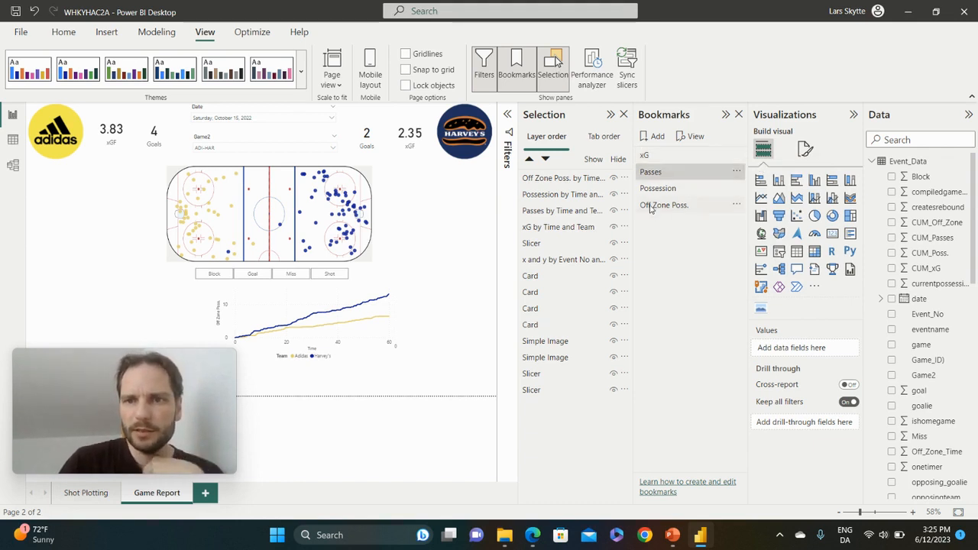
{"action": "left_click", "coordinate": [611, 180]}
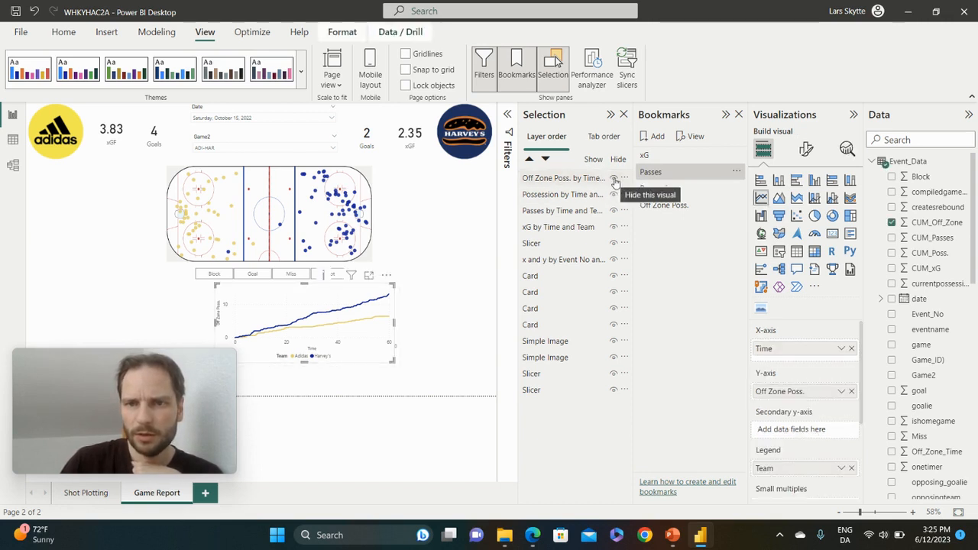
{"action": "left_click", "coordinate": [613, 180]}
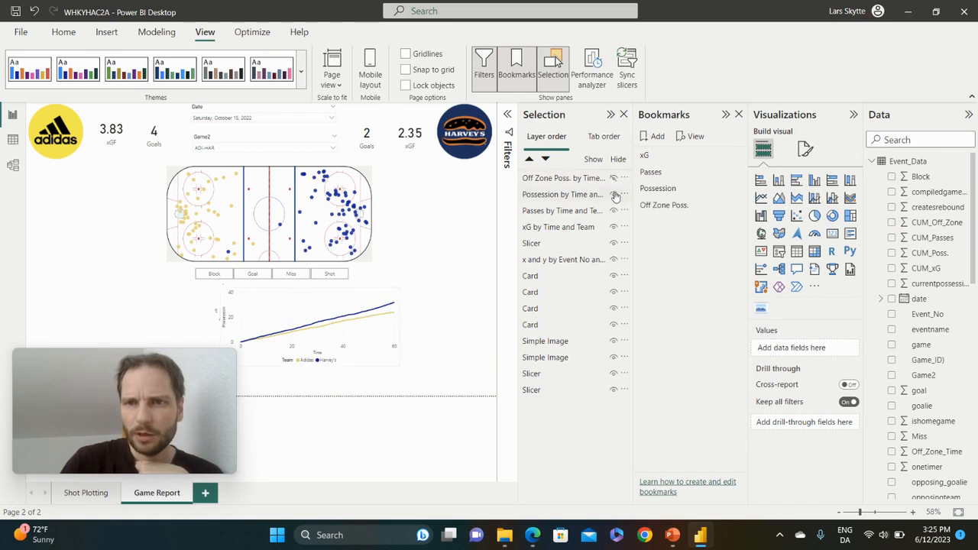
{"action": "left_click", "coordinate": [615, 195]}
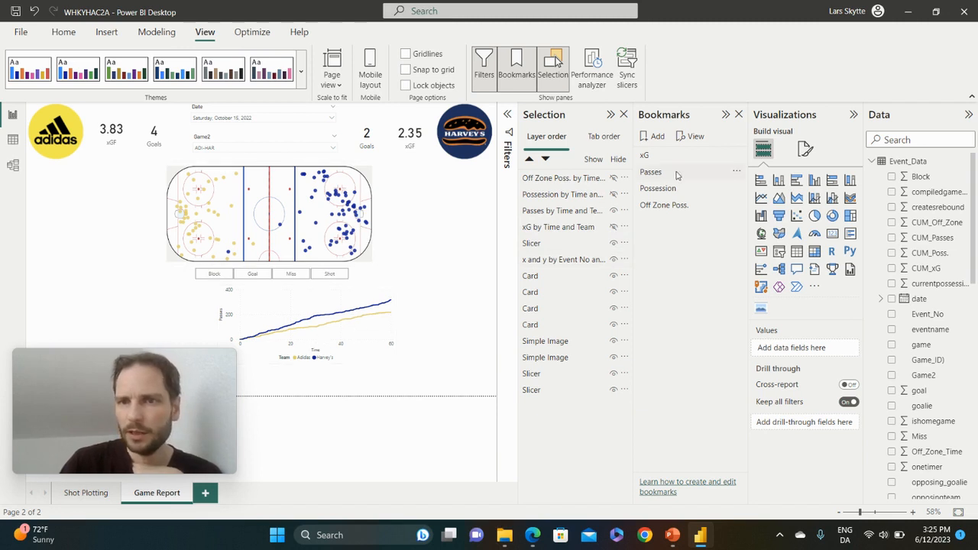
Turn off the Data option of the Passes bookmark and update the bookmark.
{"action": "left_click", "coordinate": [736, 172]}
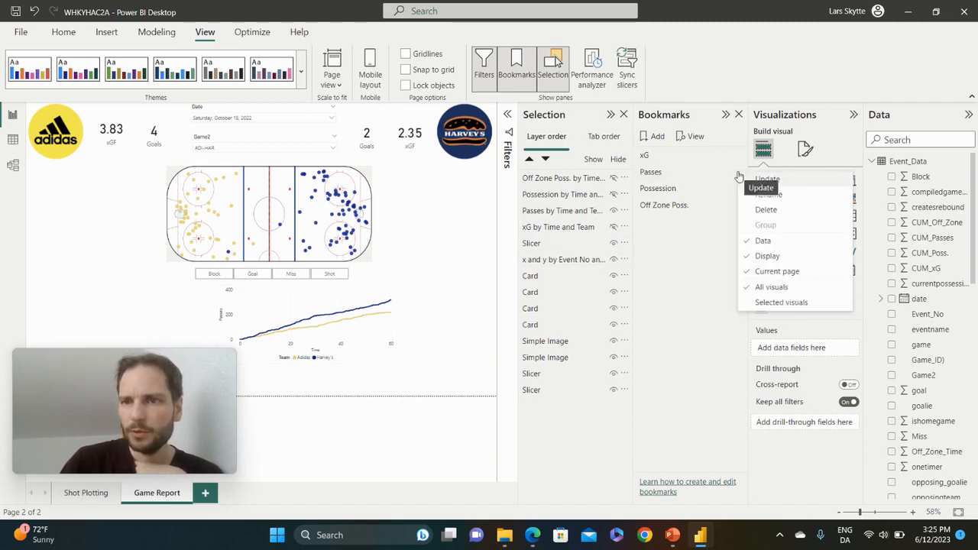
{"action": "left_click", "coordinate": [772, 248]}
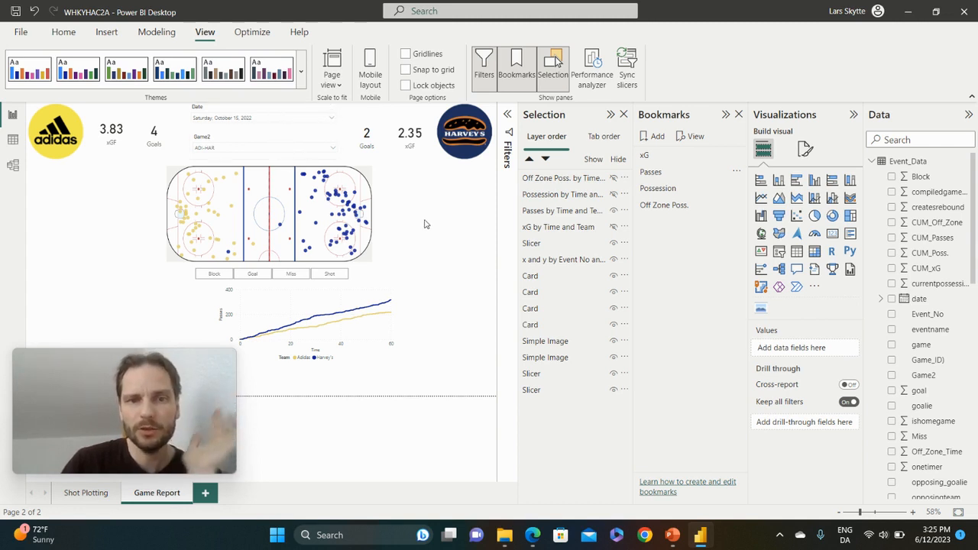
{"action": "left_click", "coordinate": [737, 174]}
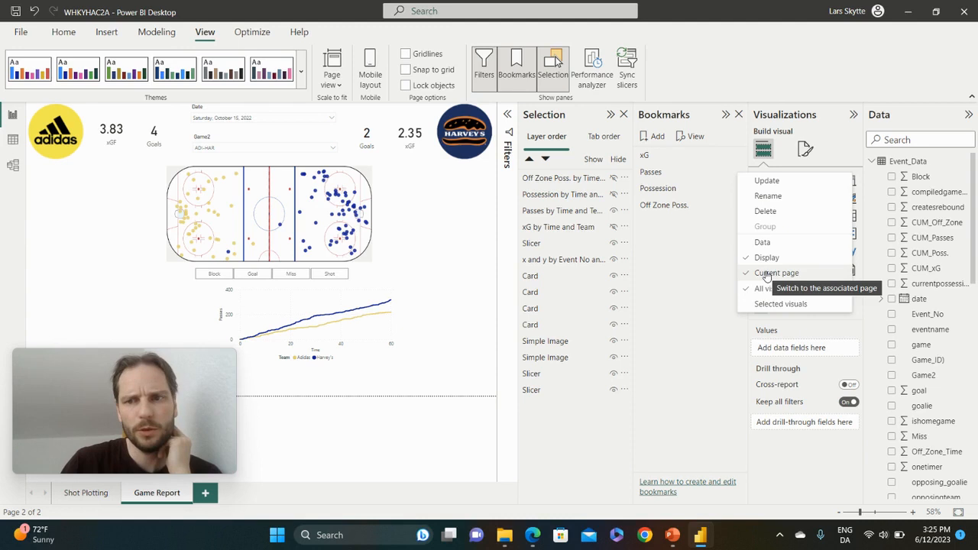
{"action": "left_click", "coordinate": [772, 180]}
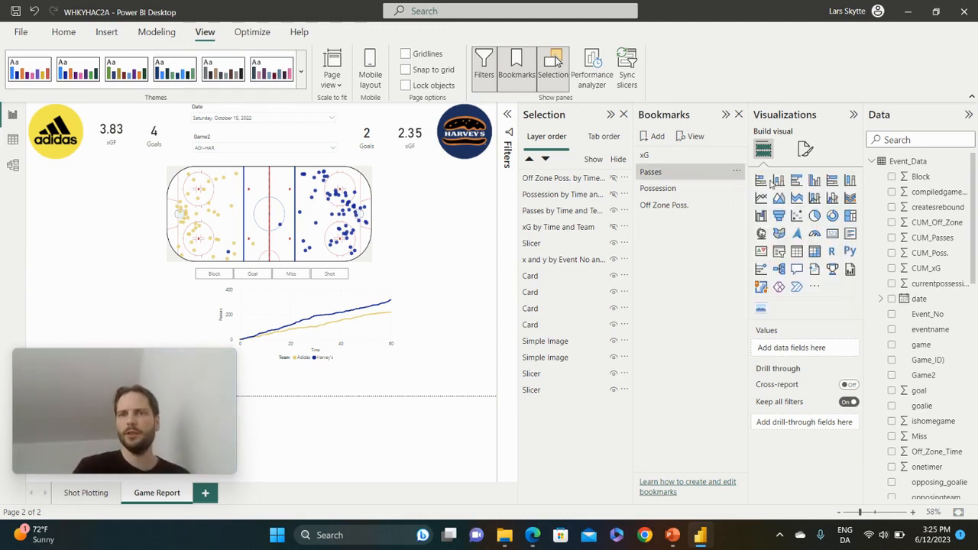
Apply the Possession bookmark and hide the Off Zone Poss., Passes and xG line charts.
{"action": "left_click", "coordinate": [668, 192]}
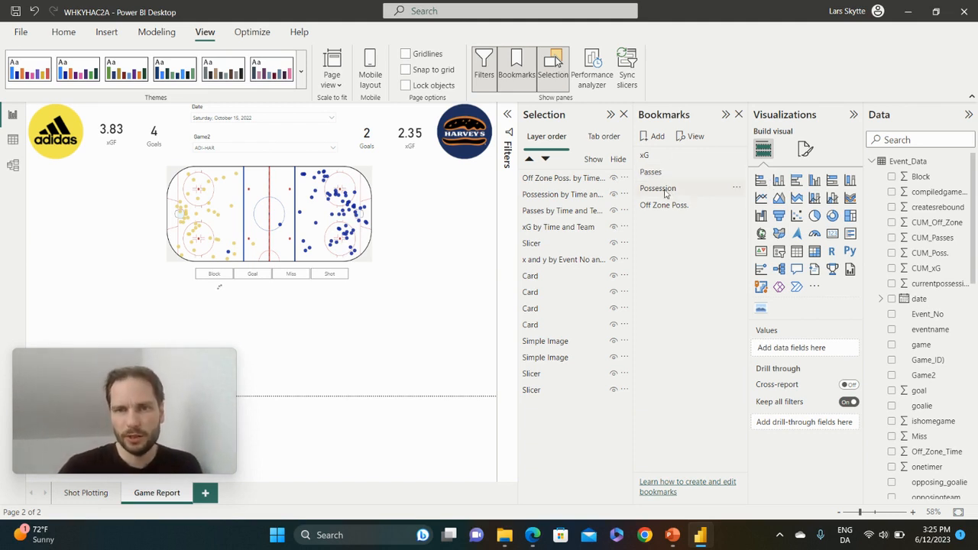
{"action": "left_click", "coordinate": [614, 178]}
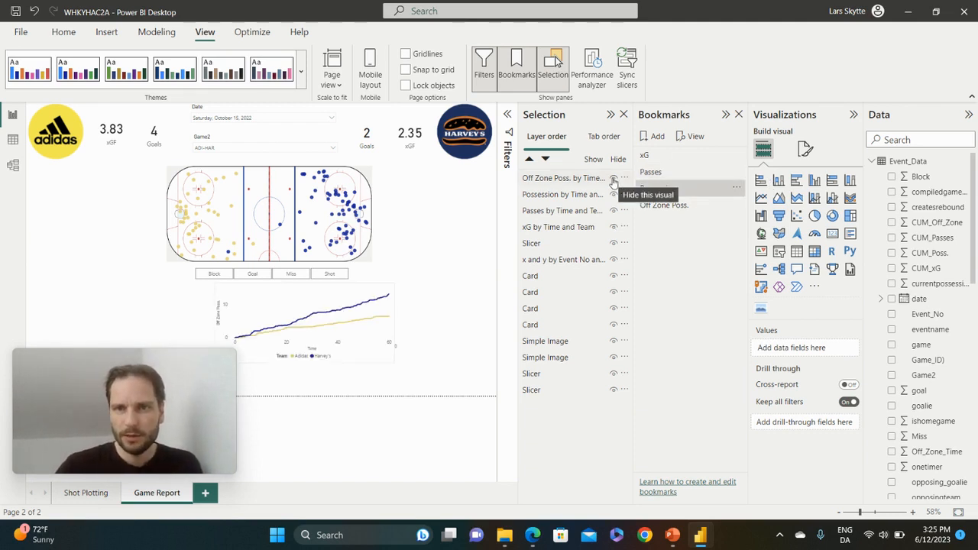
{"action": "left_click", "coordinate": [614, 178]}
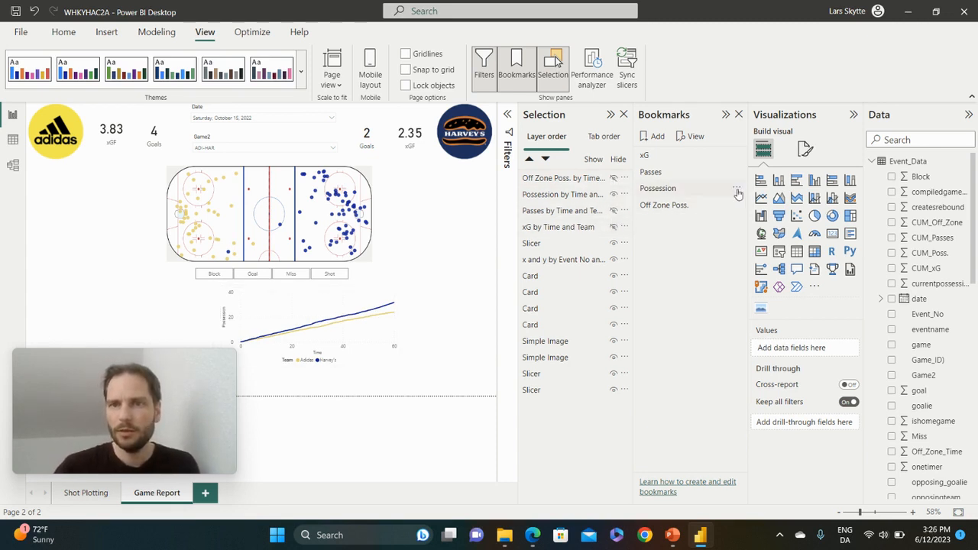
Turn off the Data option of the Possession bookmark and update the bookmark.
{"action": "left_click", "coordinate": [738, 193]}
{"action": "left_click", "coordinate": [778, 260]}
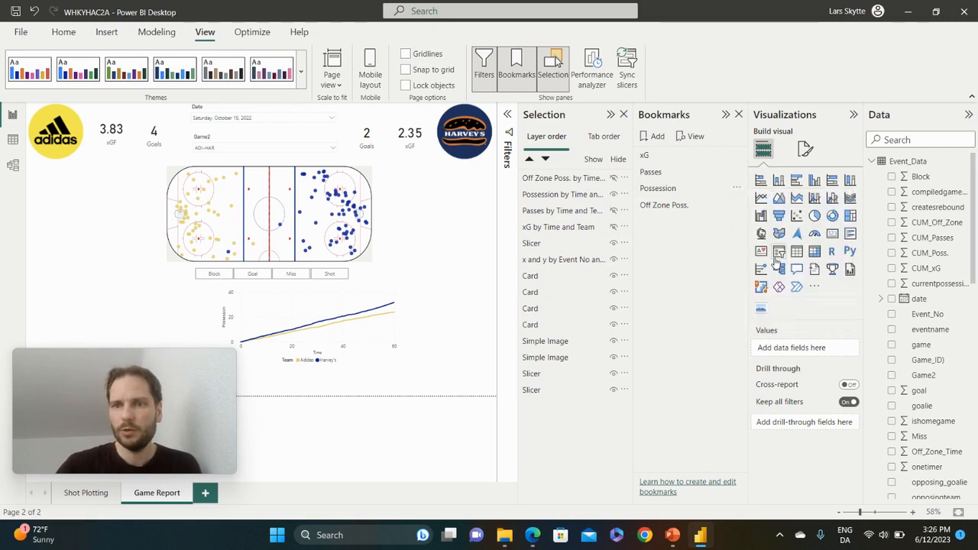
{"action": "left_click", "coordinate": [736, 189]}
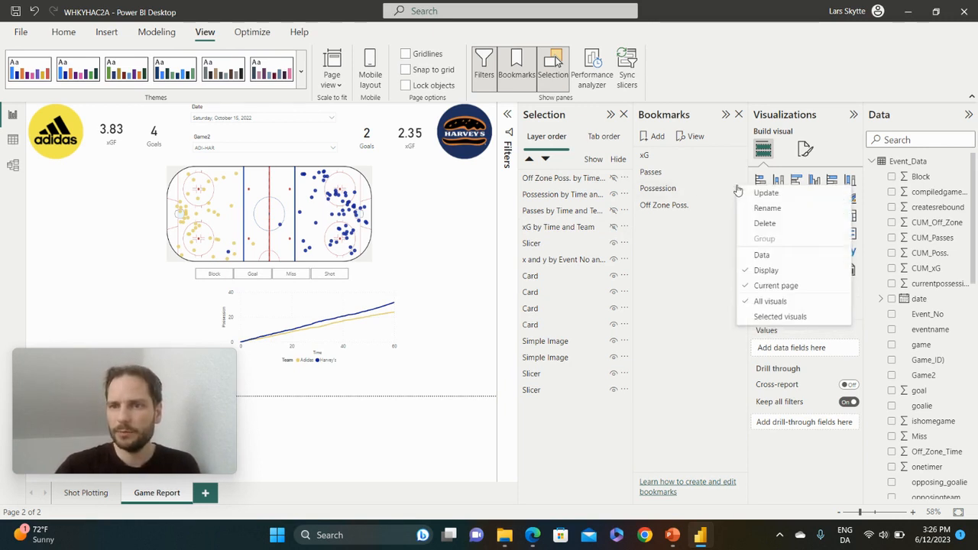
{"action": "left_click", "coordinate": [783, 196]}
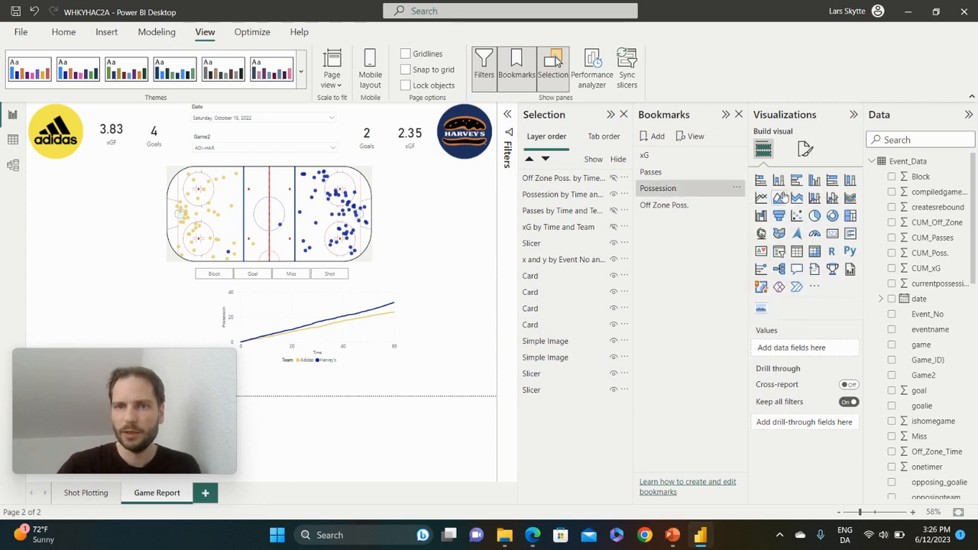
Apply the Off Zone Poss. bookmark and hide the Possession, Passes and xG line charts.
{"action": "left_click", "coordinate": [669, 206]}
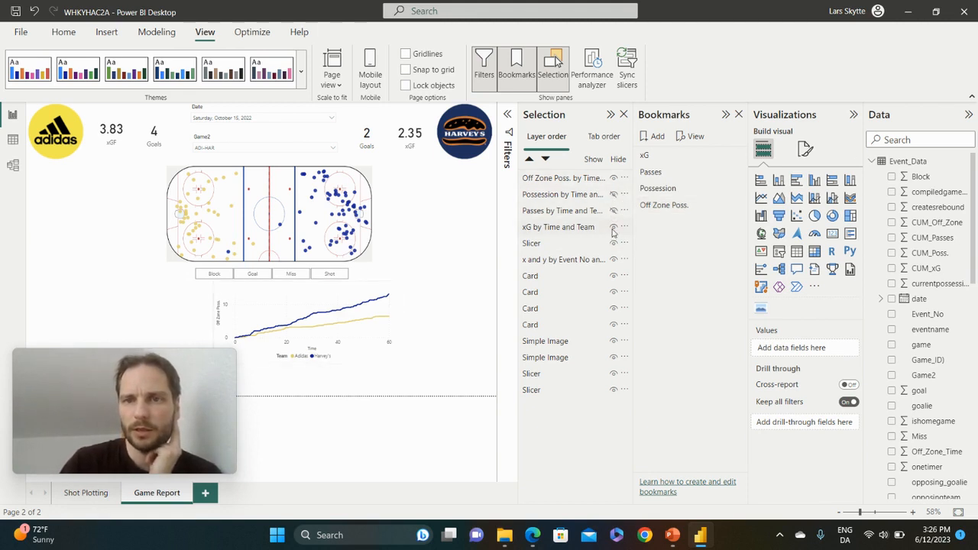
{"action": "left_click", "coordinate": [604, 228]}
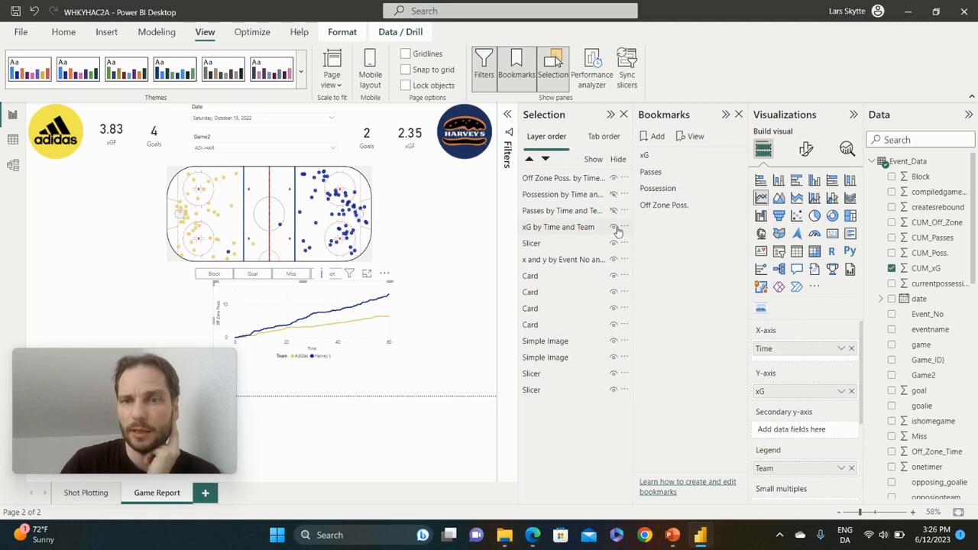
{"action": "left_click", "coordinate": [615, 229]}
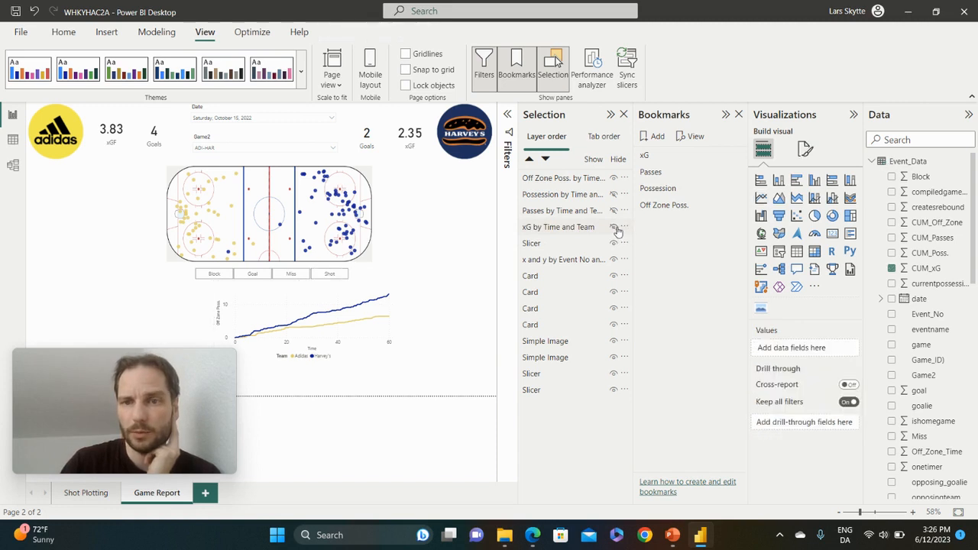
Turn off the Data option of the Off Zone Poss. bookmark and update the bookmark.
{"action": "left_click", "coordinate": [737, 206]}
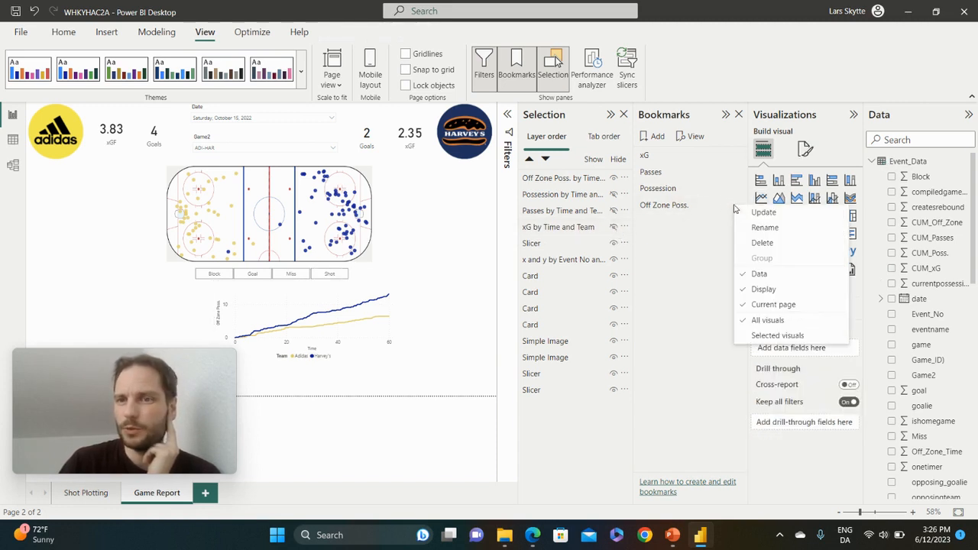
{"action": "left_click", "coordinate": [759, 275]}
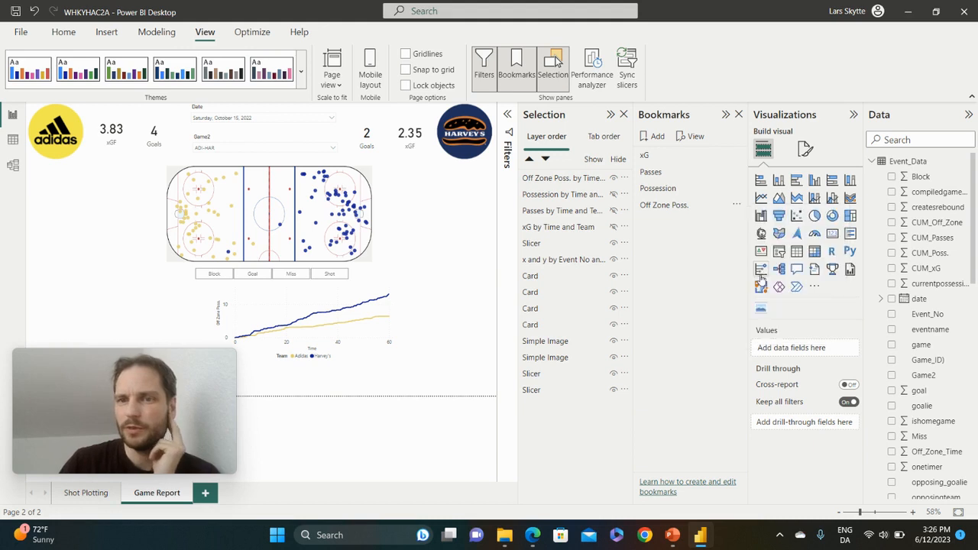
{"action": "left_click", "coordinate": [736, 207]}
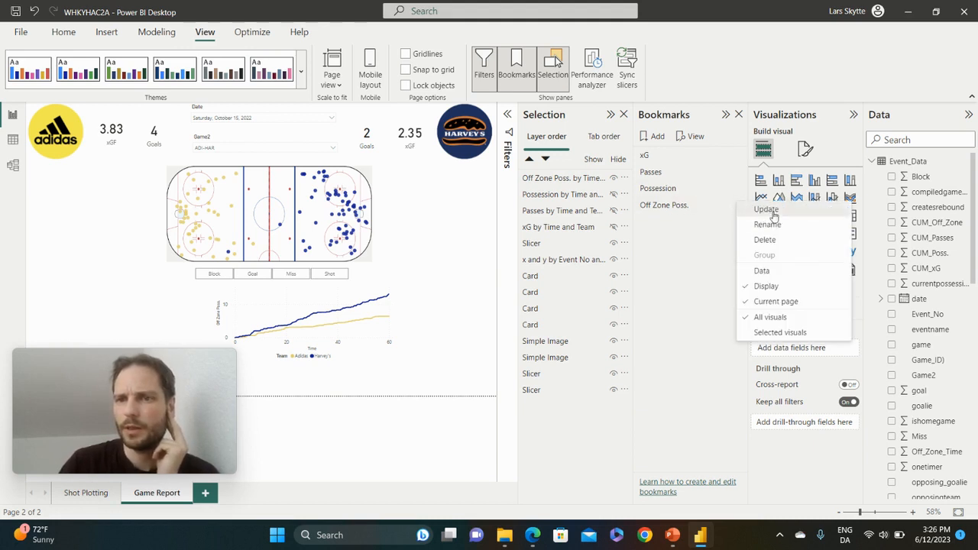
{"action": "left_click", "coordinate": [772, 209]}
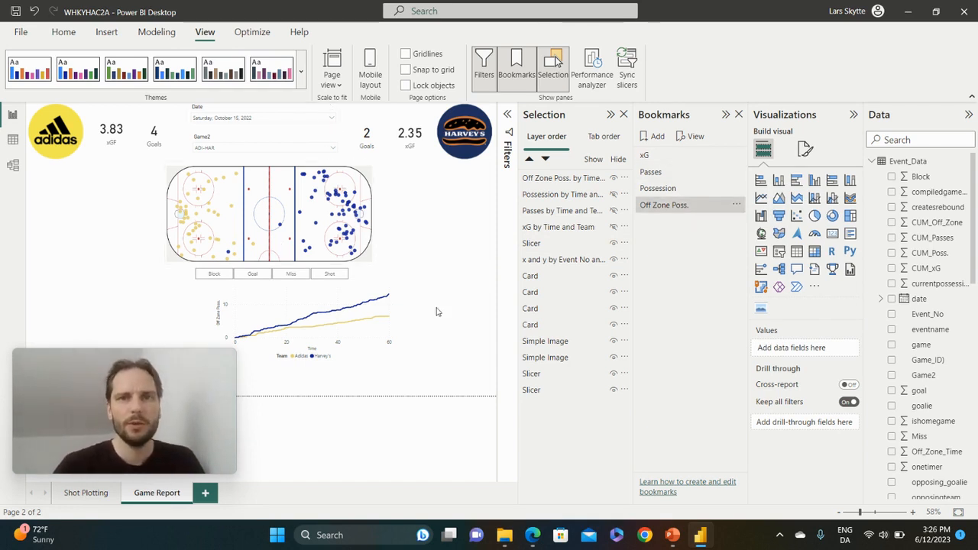
Insert a bookmark navigator and place it beneath the line chart, shifted clear of the webcam overlay.
{"action": "left_click", "coordinate": [99, 35]}
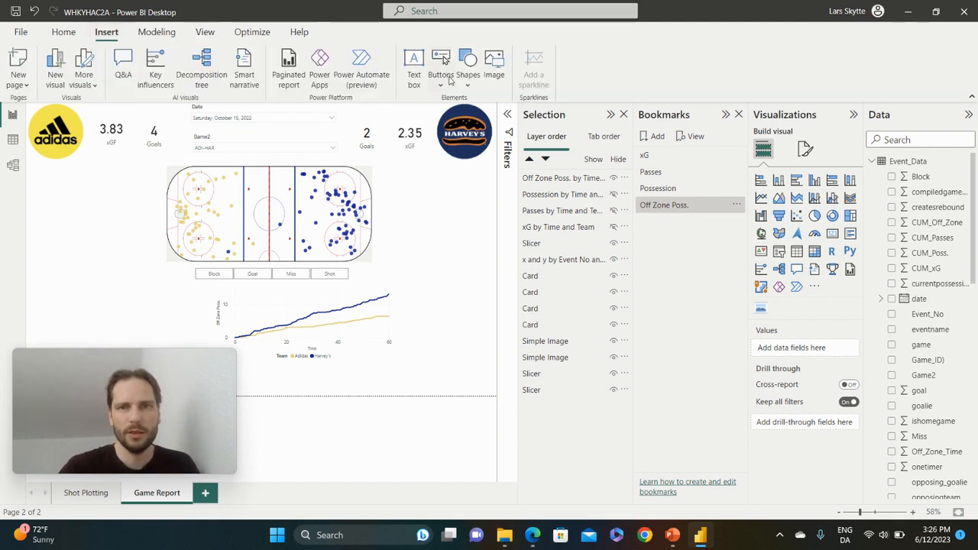
{"action": "left_click", "coordinate": [444, 81]}
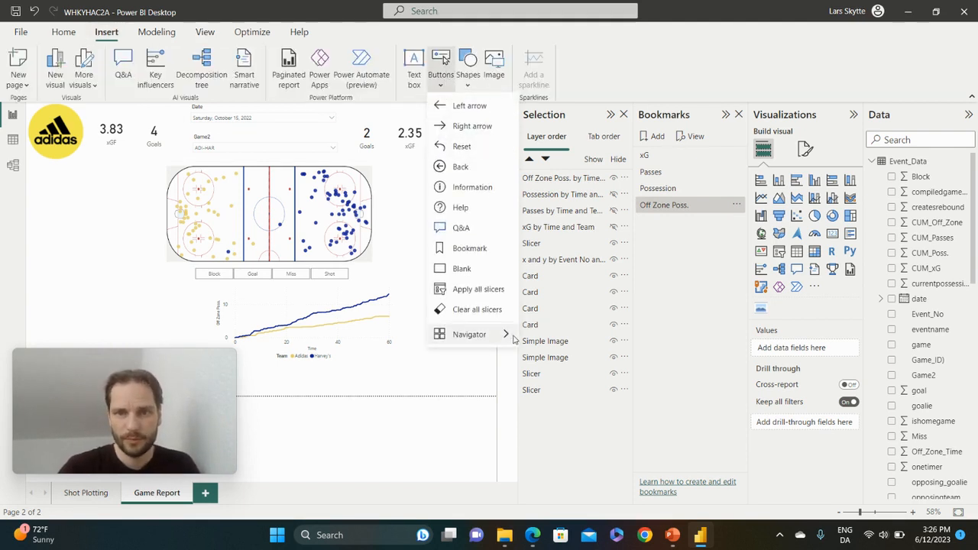
{"action": "mouse_move", "coordinate": [497, 334]}
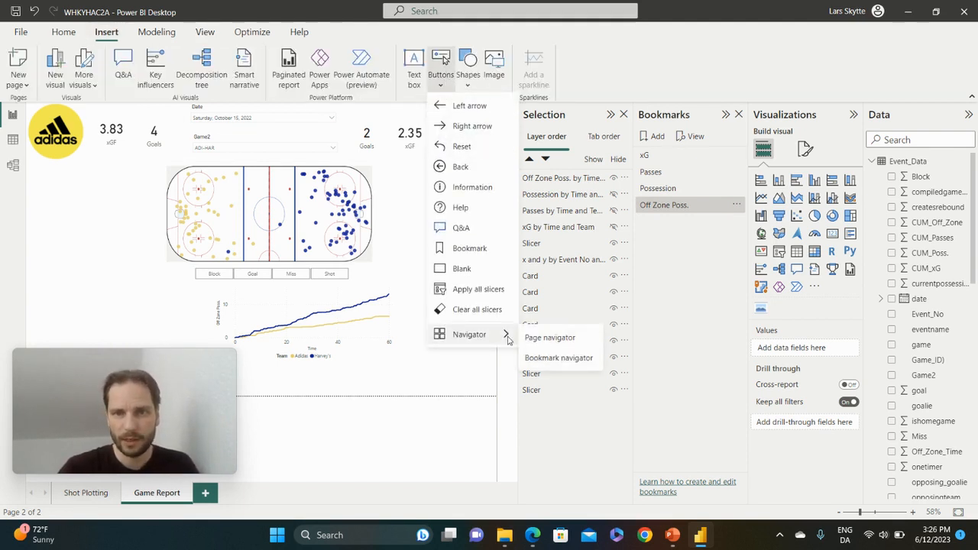
{"action": "left_click", "coordinate": [558, 358]}
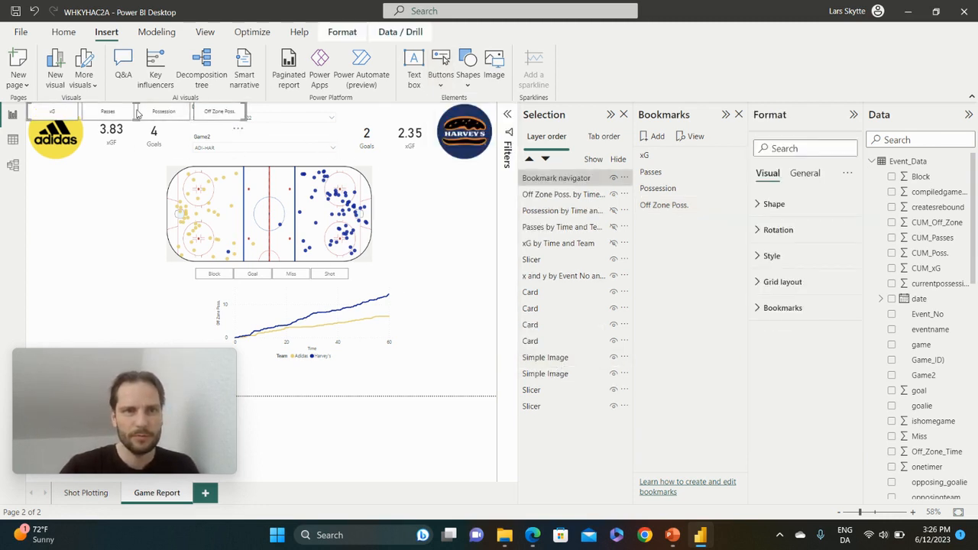
{"action": "left_click_drag", "start_coordinate": [137, 113], "coordinate": [321, 382]}
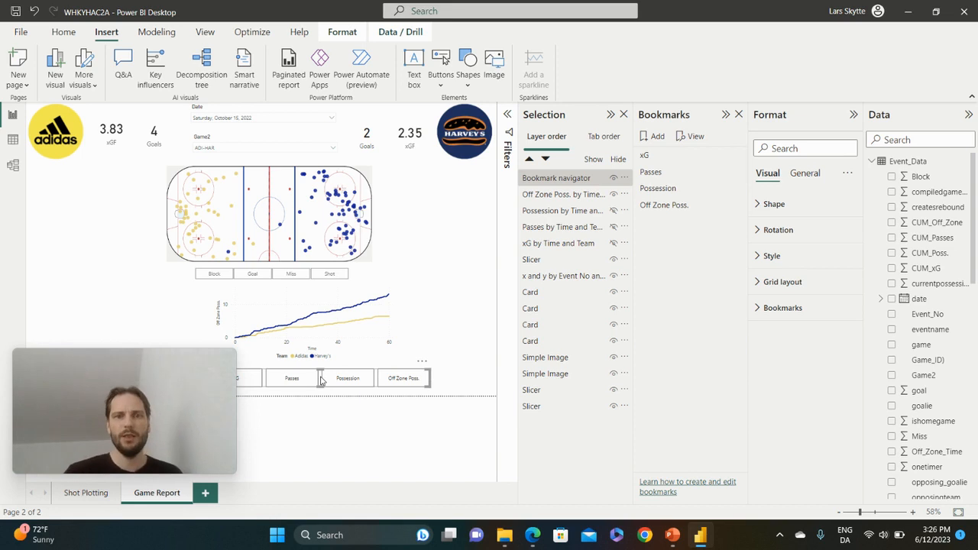
{"action": "left_click_drag", "start_coordinate": [321, 381], "coordinate": [368, 381]}
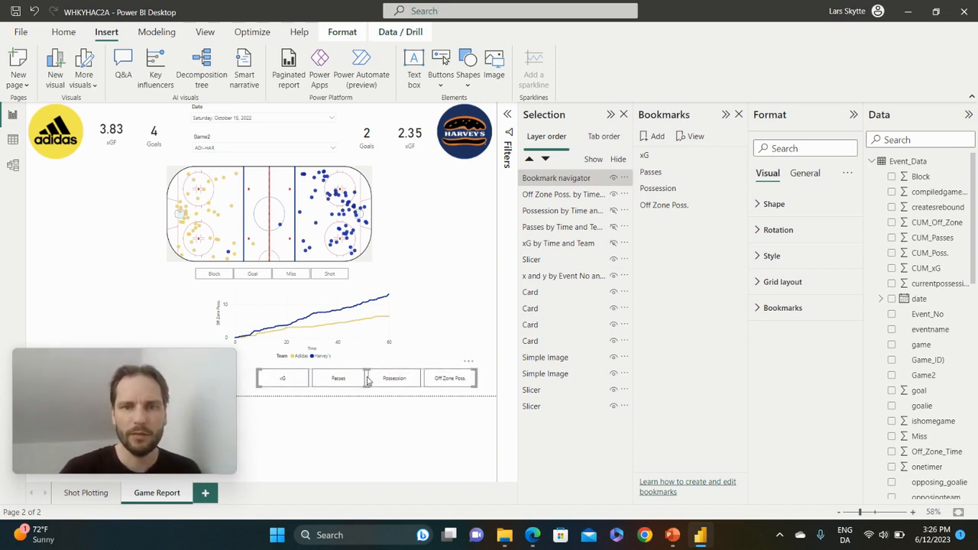
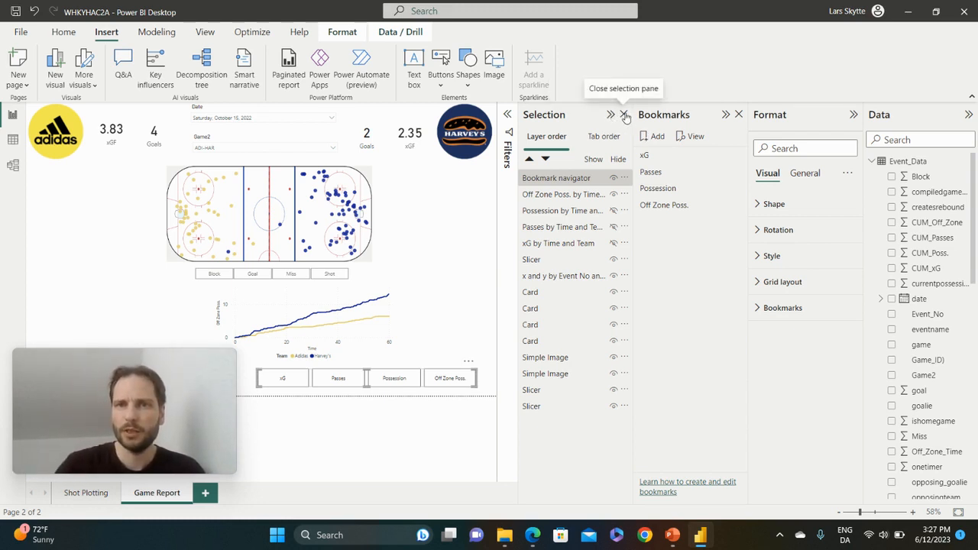
Close the Selection and Bookmarks panes and select the bookmark navigator on the report page.
{"action": "left_click", "coordinate": [625, 115]}
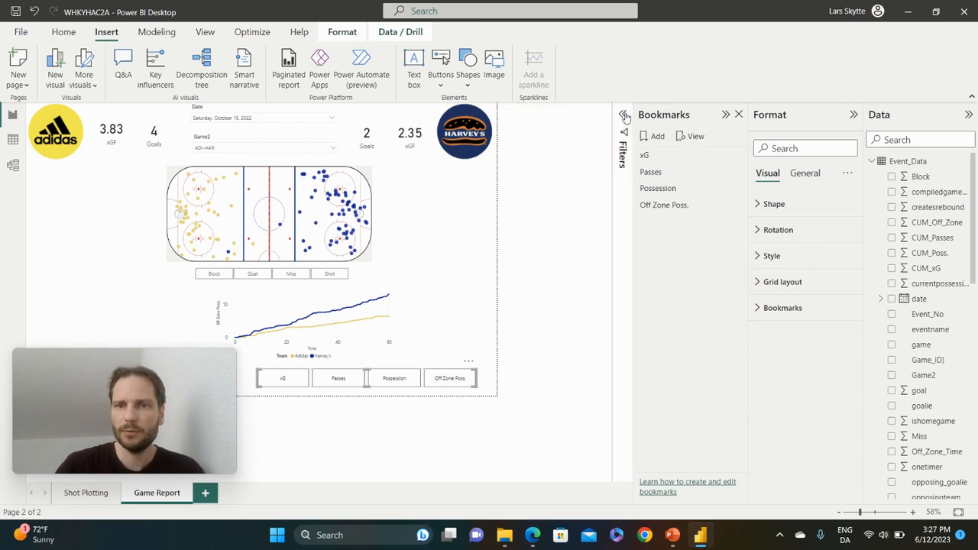
{"action": "left_click", "coordinate": [739, 116]}
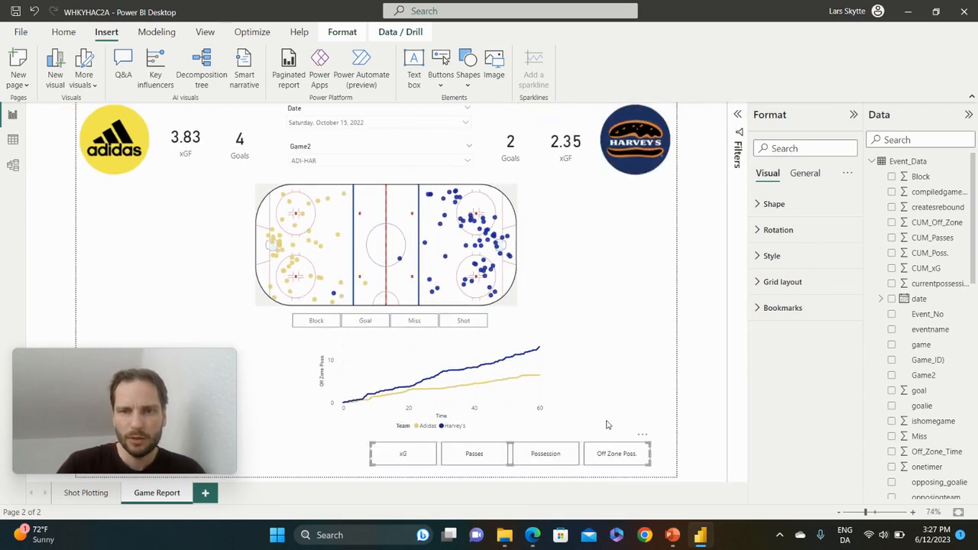
{"action": "left_click", "coordinate": [610, 428]}
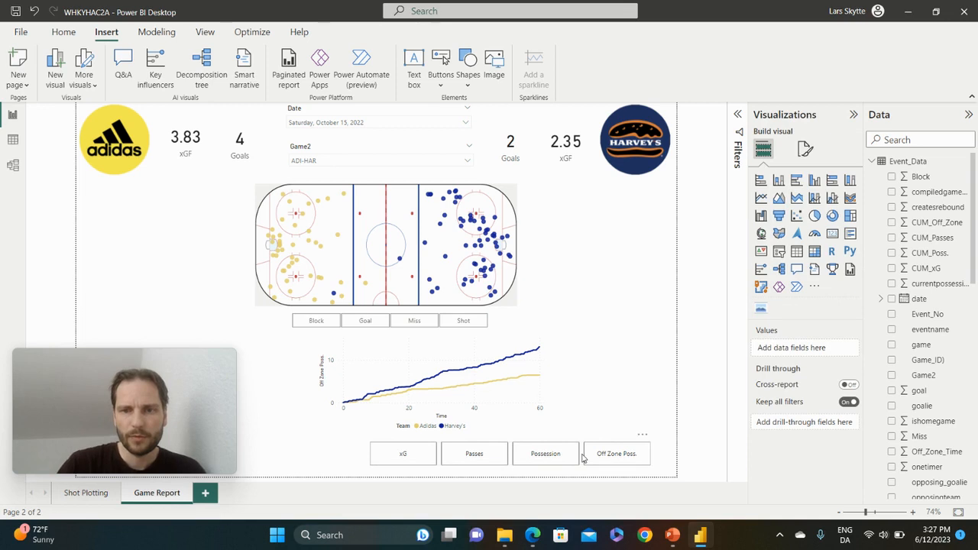
{"action": "left_click", "coordinate": [582, 457]}
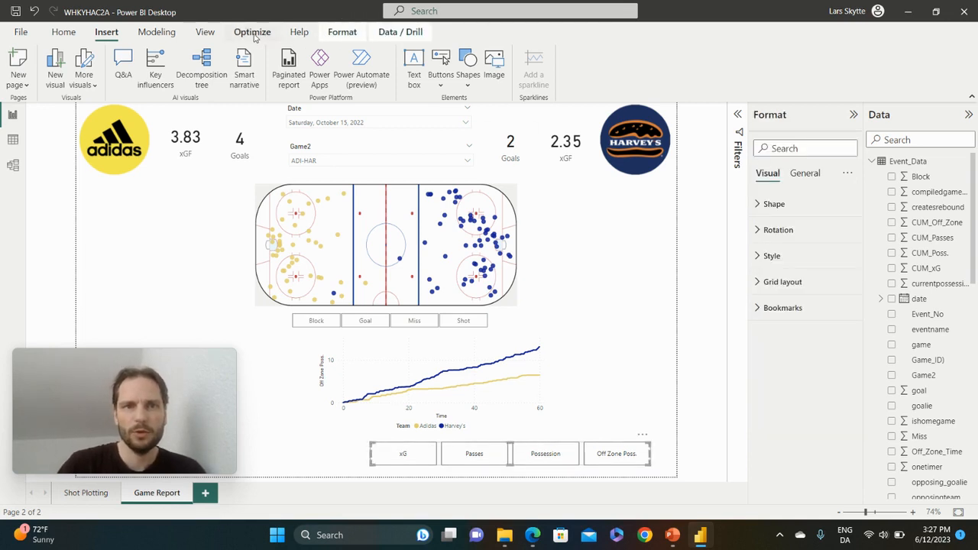
Show the Bookmarks pane again and test the xG button of the bookmark navigator.
{"action": "left_click", "coordinate": [205, 32]}
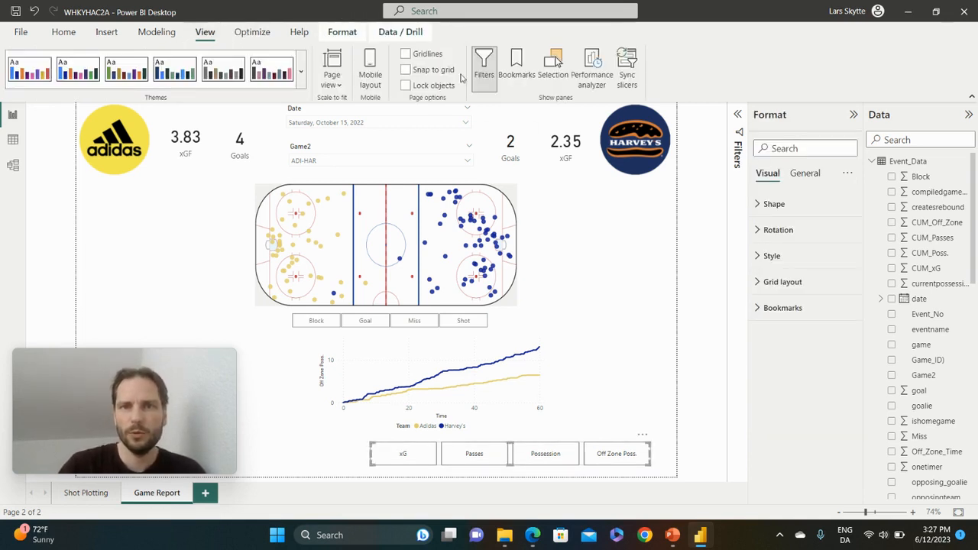
{"action": "left_click", "coordinate": [516, 74]}
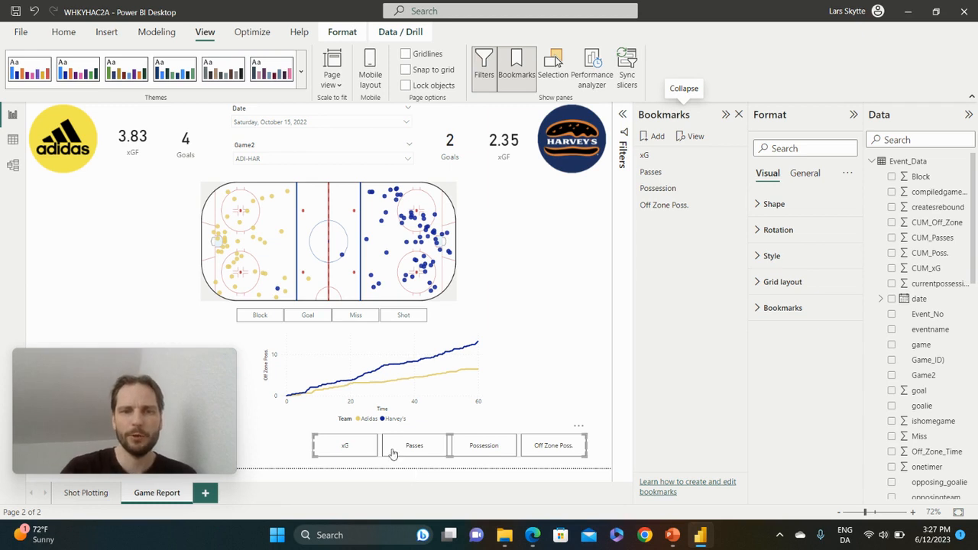
{"action": "left_click", "coordinate": [350, 449], "text": "ctrl"}
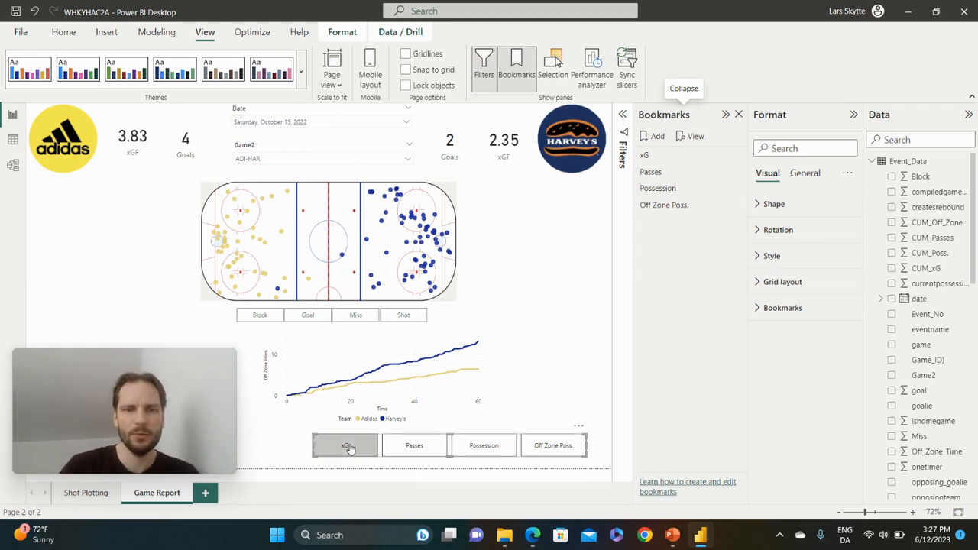
Play through the four bookmarks in bookmark view mode, from xG to Off Zone Poss., and watch the line chart switch.
{"action": "left_click", "coordinate": [415, 451]}
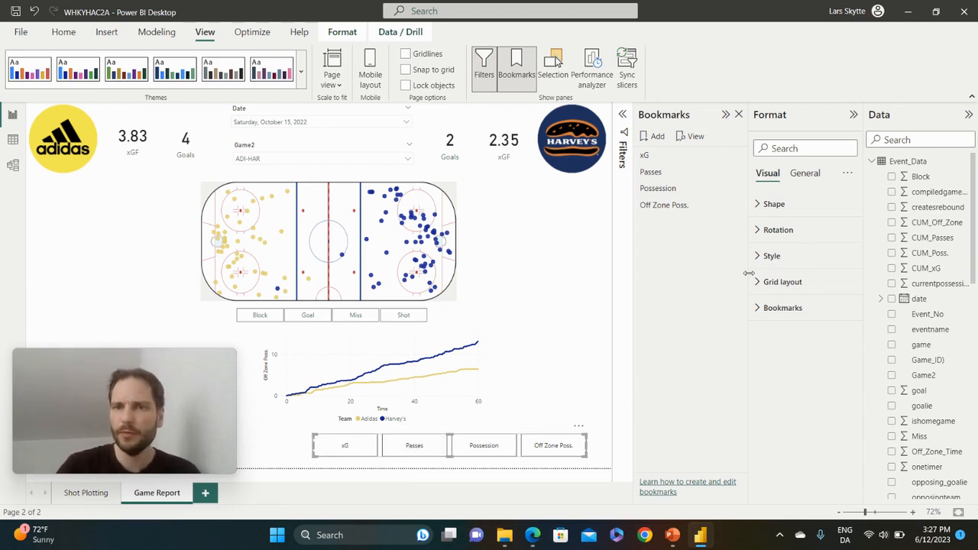
{"action": "left_click", "coordinate": [695, 138]}
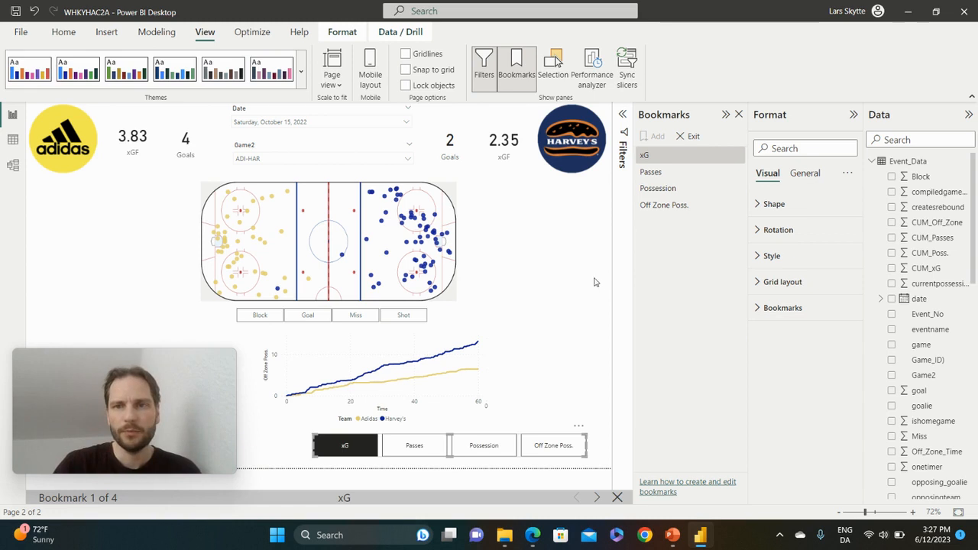
{"action": "left_click", "coordinate": [598, 498]}
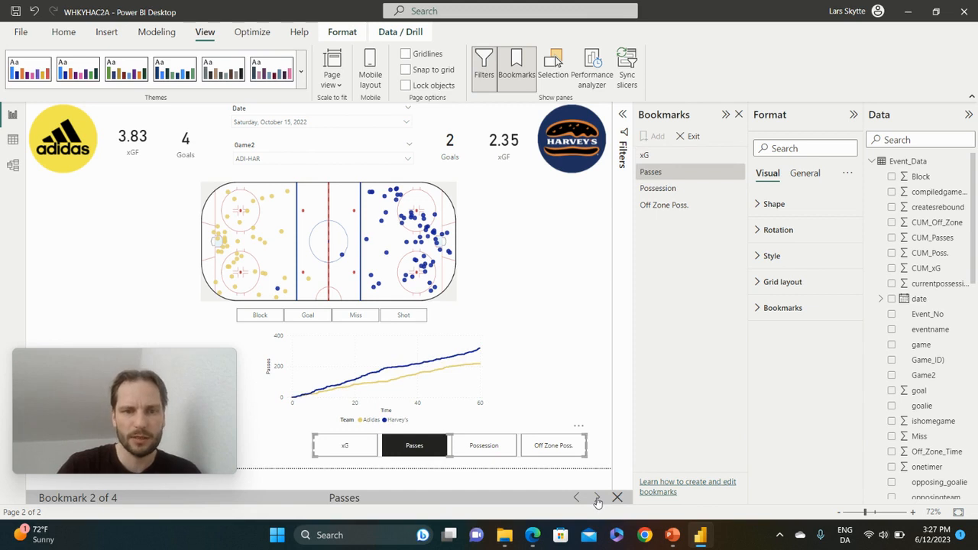
{"action": "left_click", "coordinate": [597, 498]}
{"action": "left_click", "coordinate": [597, 499]}
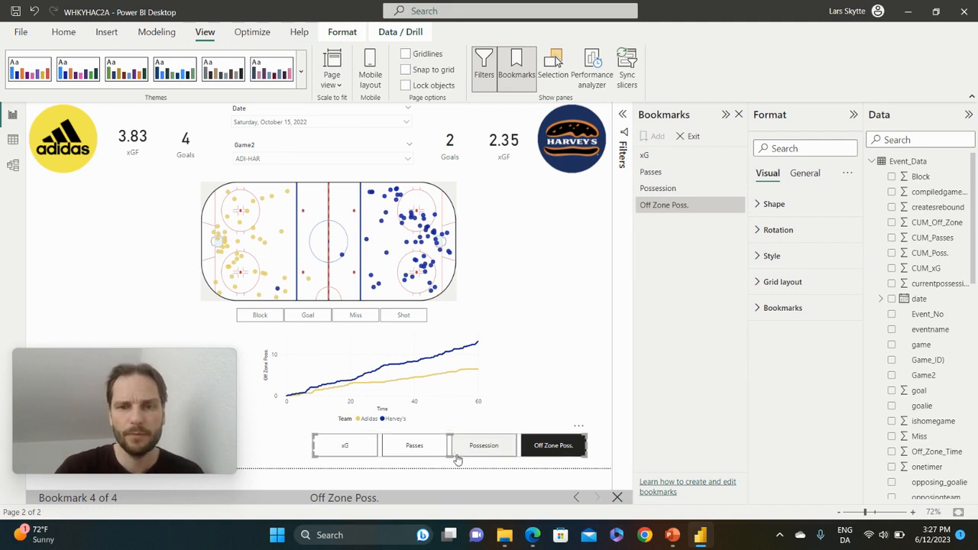
Make the bookmark navigator flatter, align it beneath the line chart, and nudge the rink shot plot slightly.
{"action": "left_click_drag", "start_coordinate": [451, 449], "coordinate": [451, 445]}
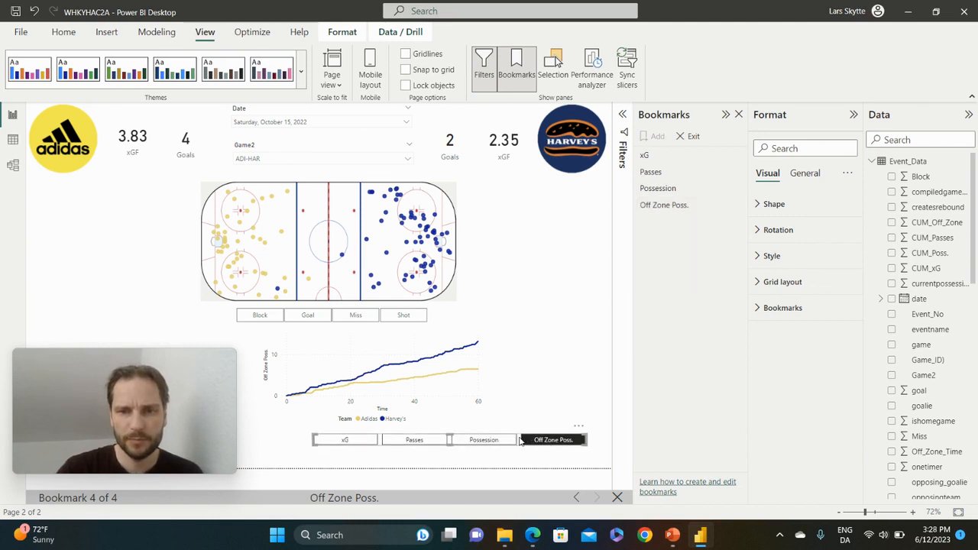
{"action": "left_click_drag", "start_coordinate": [522, 441], "coordinate": [470, 444]}
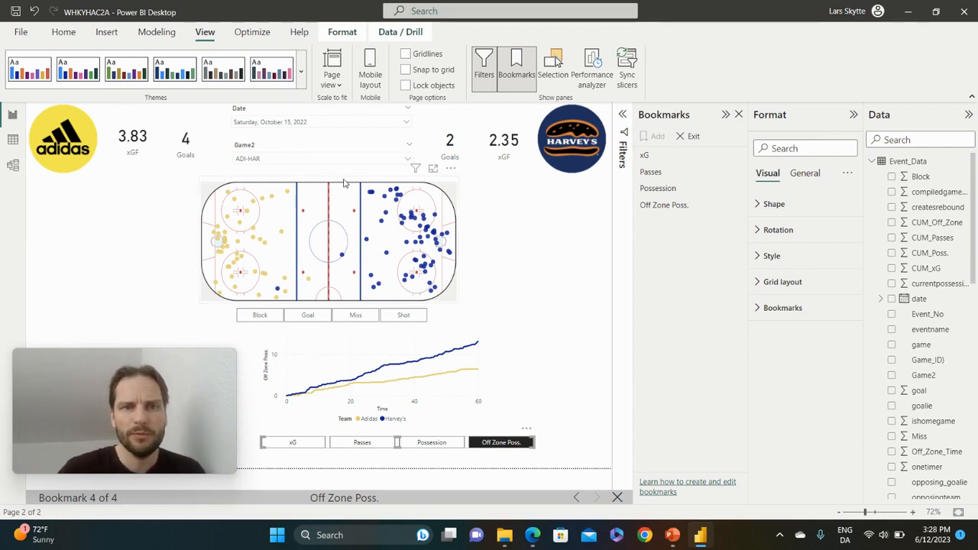
{"action": "left_click_drag", "start_coordinate": [343, 184], "coordinate": [350, 186]}
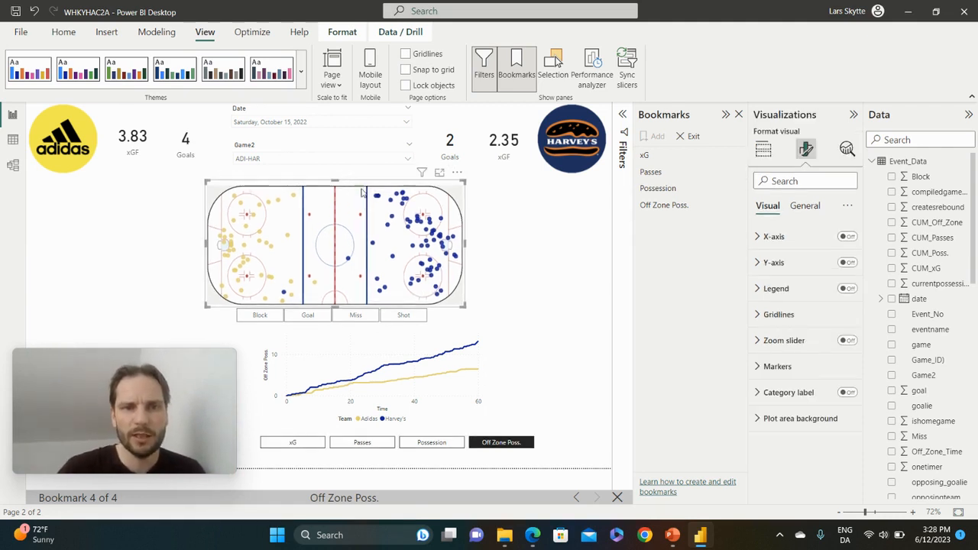
{"action": "left_click", "coordinate": [542, 320]}
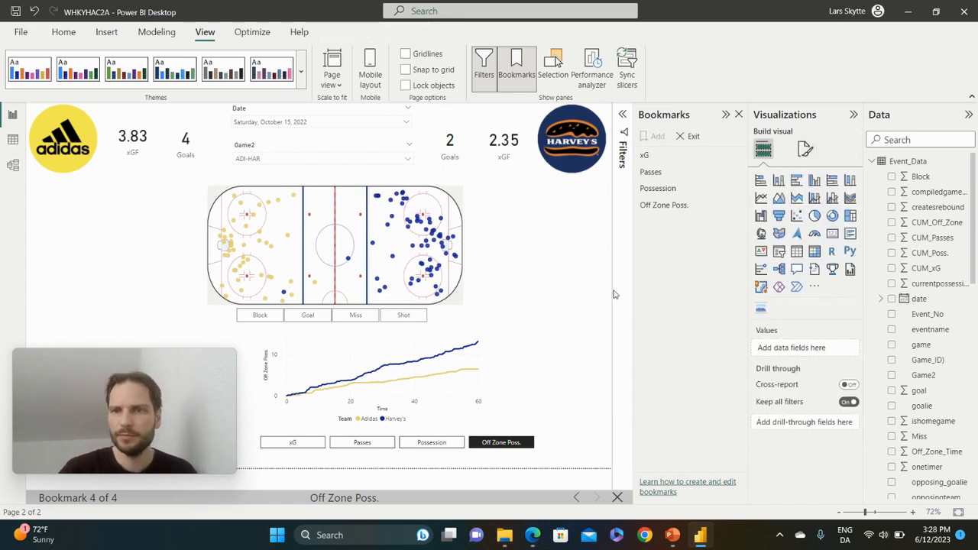
{"action": "left_click", "coordinate": [779, 252]}
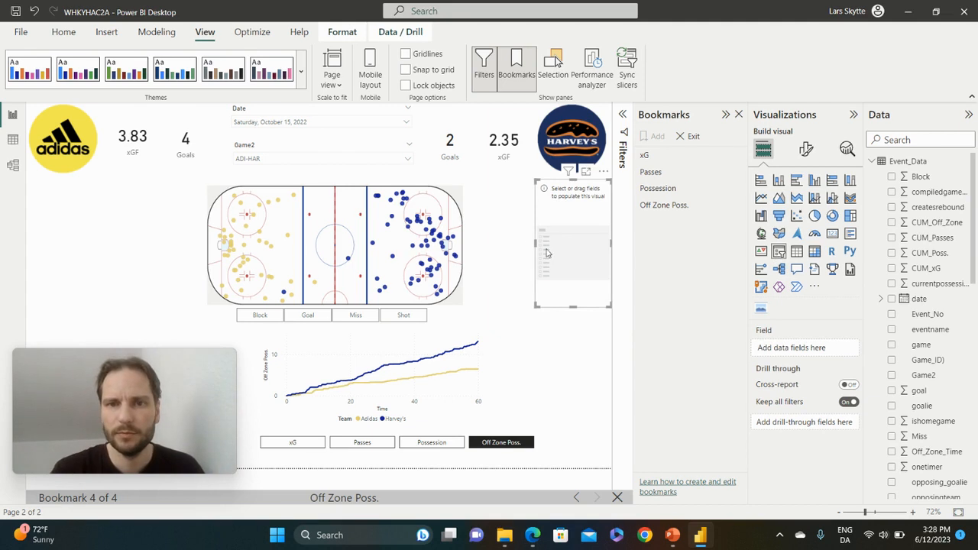
{"action": "left_click_drag", "start_coordinate": [535, 243], "coordinate": [399, 243]}
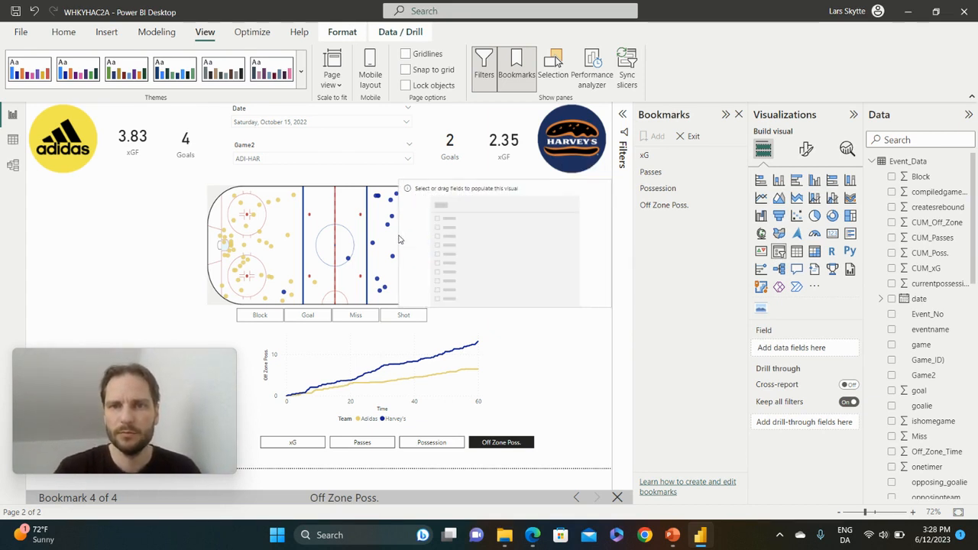
{"action": "left_click_drag", "start_coordinate": [505, 305], "coordinate": [506, 198]}
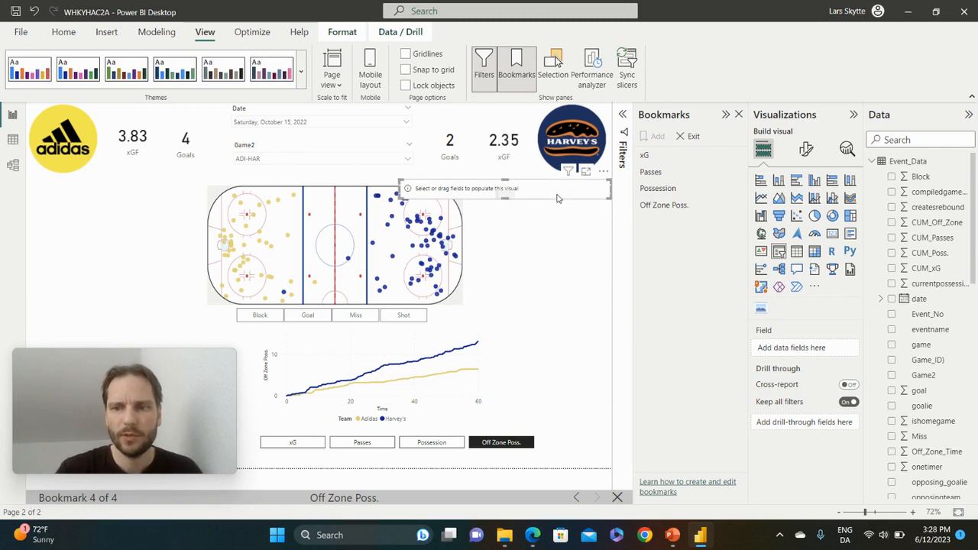
{"action": "key", "text": "Delete"}
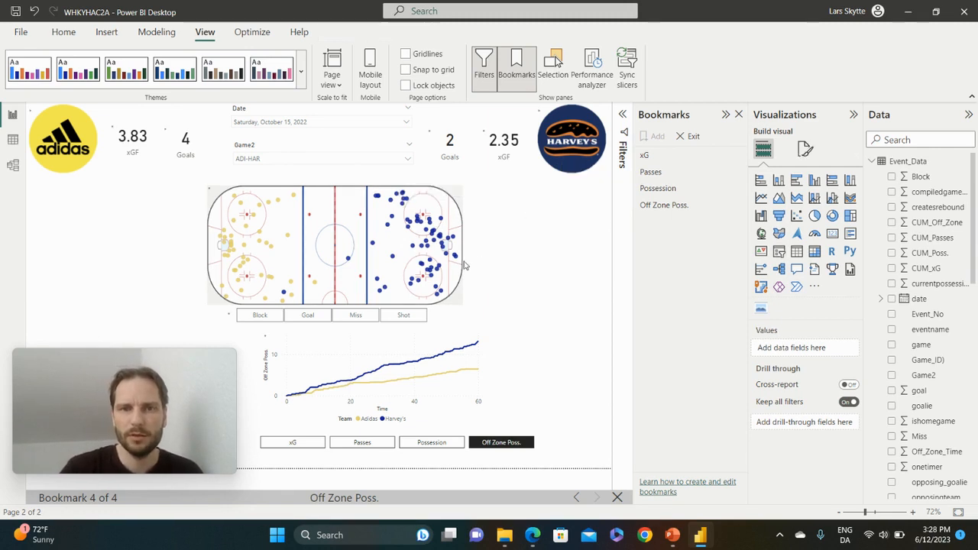
Duplicate the Shot_Event slicer, narrow the copy slightly and place it directly above the rink shot plot.
{"action": "left_click", "coordinate": [436, 316]}
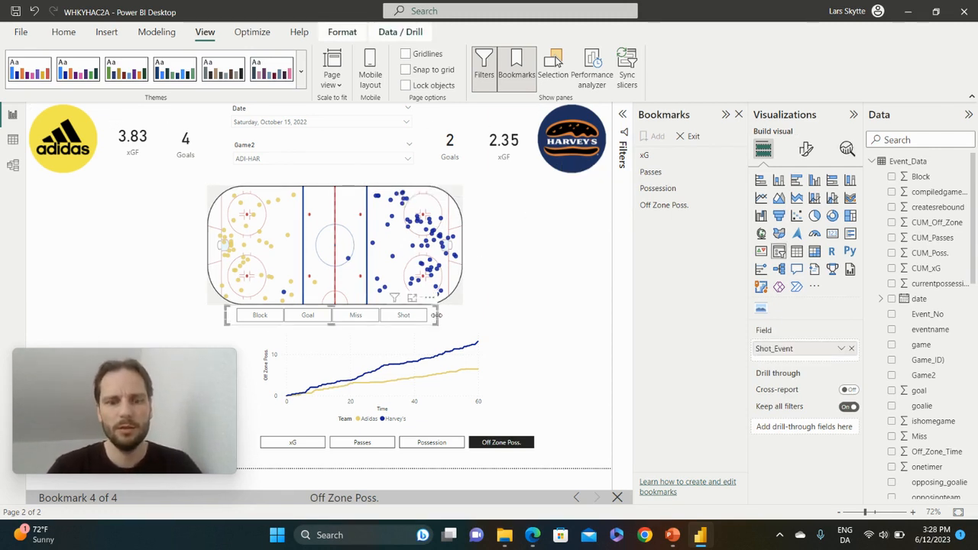
{"action": "left_click_drag", "start_coordinate": [436, 315], "coordinate": [441, 320]}
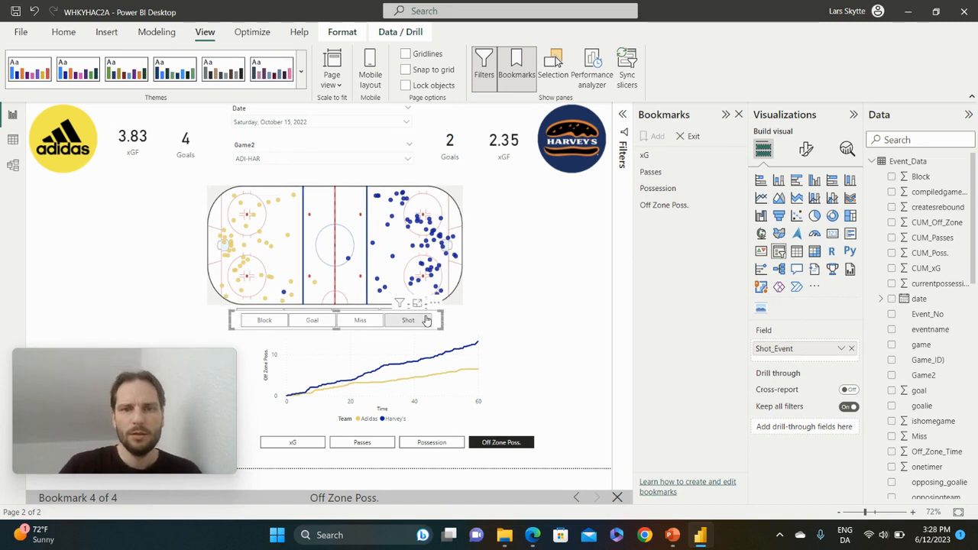
{"action": "left_click", "coordinate": [427, 320]}
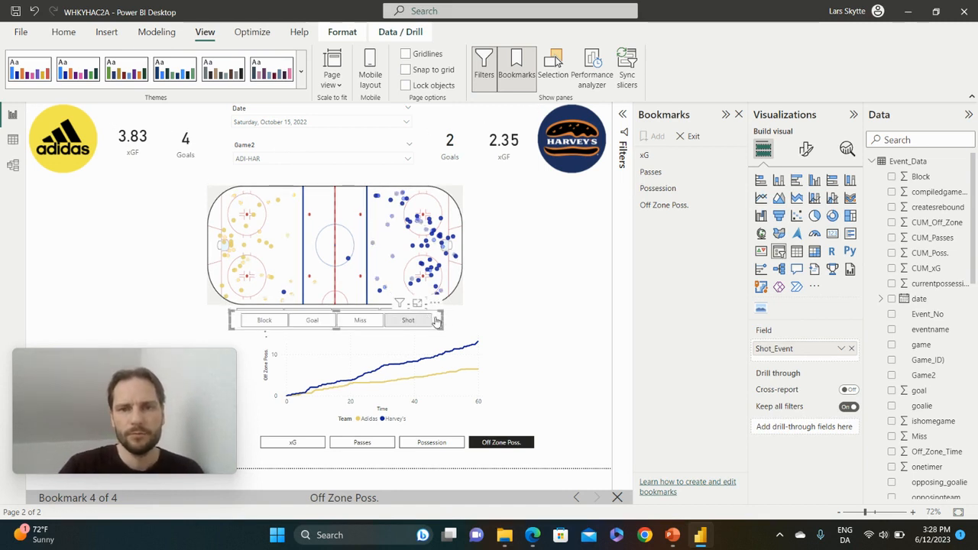
{"action": "mouse_move", "coordinate": [441, 311]}
{"action": "left_mouse_down"}
{"action": "mouse_move", "coordinate": [412, 311]}
{"action": "mouse_move", "coordinate": [435, 314]}
{"action": "left_mouse_up"}
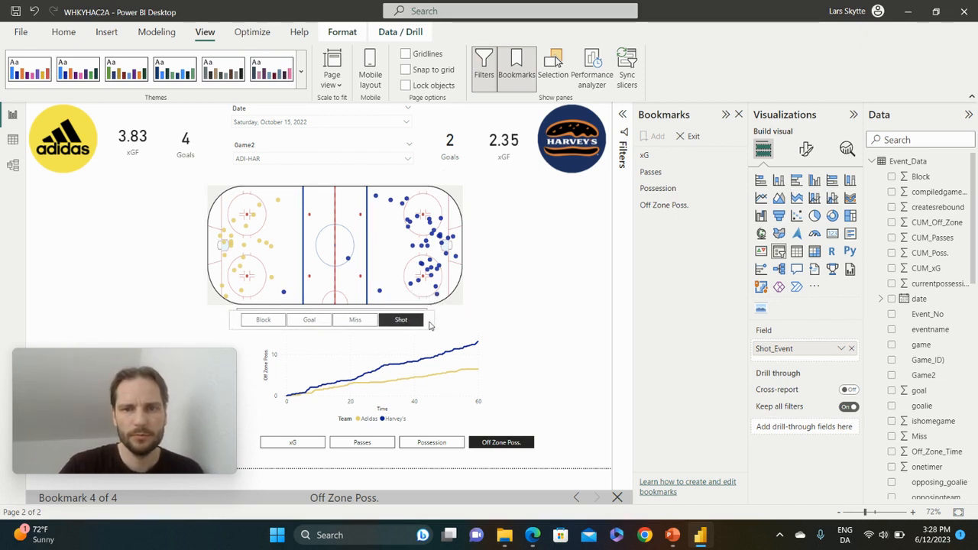
{"action": "left_click", "coordinate": [391, 320]}
{"action": "left_click", "coordinate": [391, 320]}
{"action": "left_click_drag", "start_coordinate": [391, 311], "coordinate": [375, 171]}
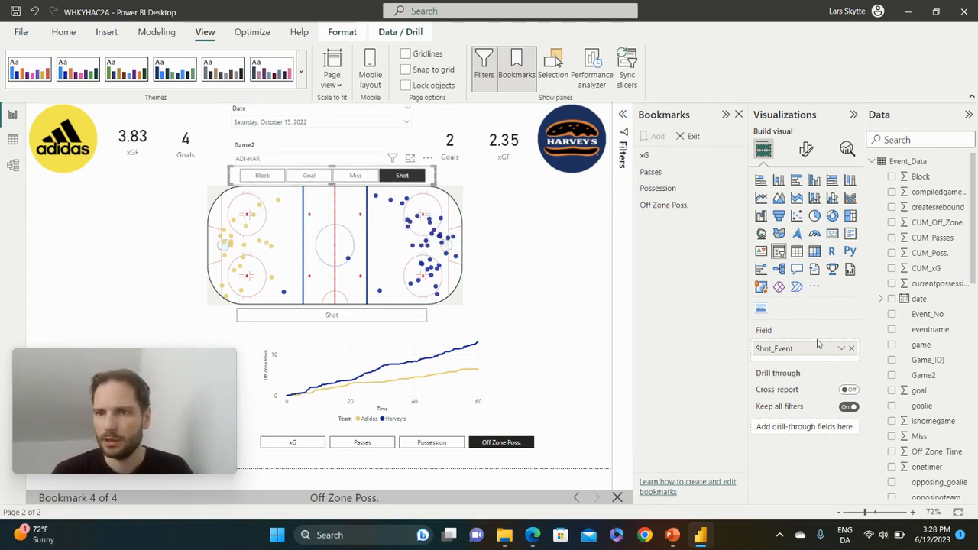
Replace the Shot_Event field of the slicer above the rink with strengthstate.
{"action": "left_click", "coordinate": [851, 348]}
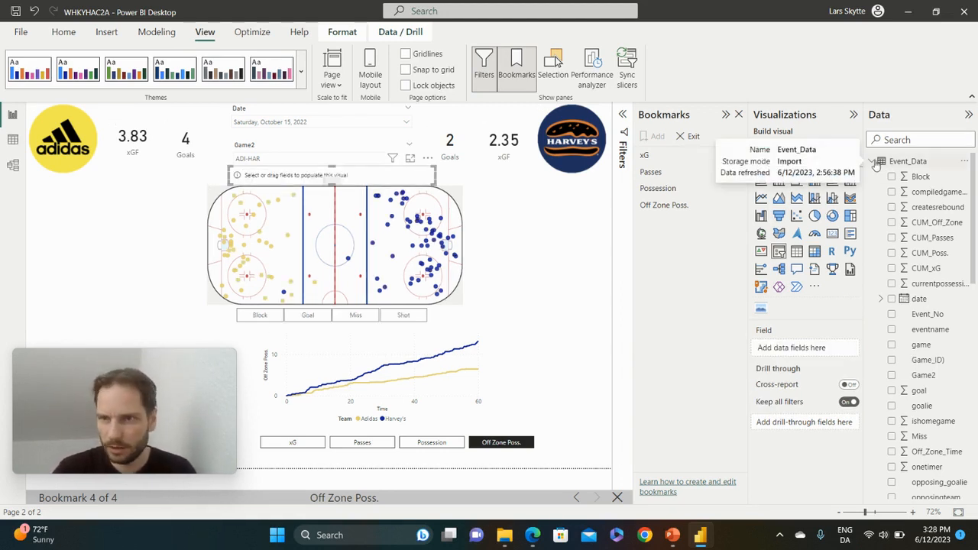
{"action": "scroll", "coordinate": [924, 374], "scroll_direction": "down", "scroll_amount": 3}
{"action": "scroll", "coordinate": [927, 374], "scroll_direction": "down", "scroll_amount": 2}
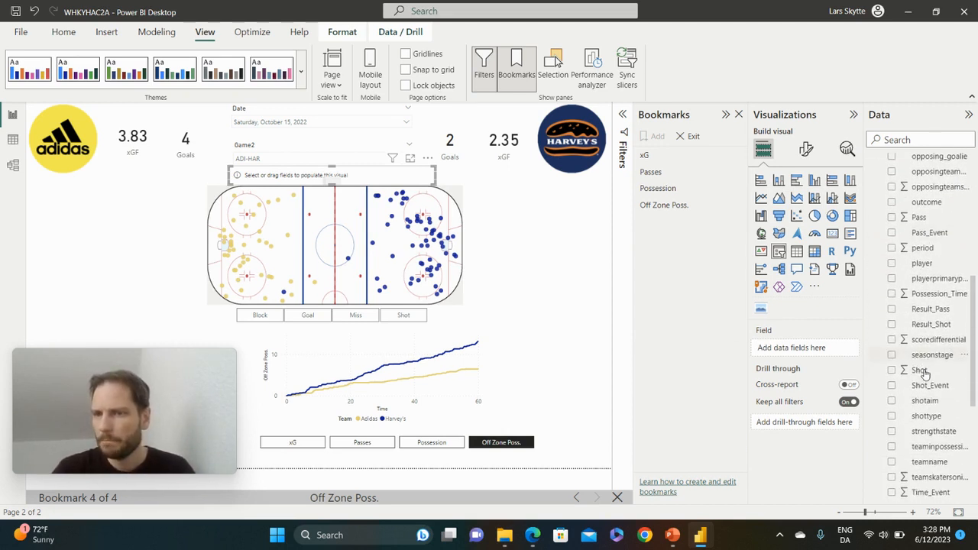
{"action": "left_click_drag", "start_coordinate": [938, 434], "coordinate": [791, 348]}
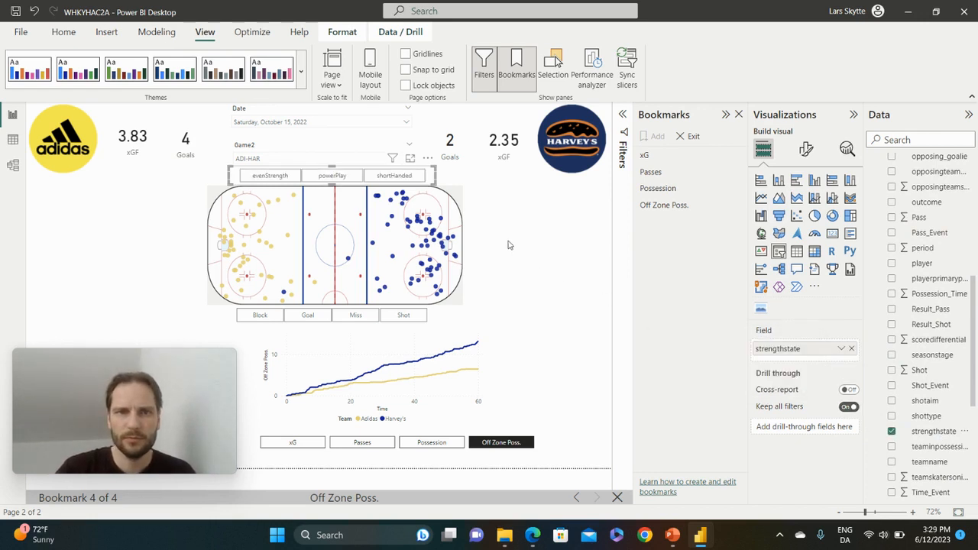
Filter the report to evenStrength and test the Goal option of the shot event slicer on and off.
{"action": "left_click", "coordinate": [272, 178]}
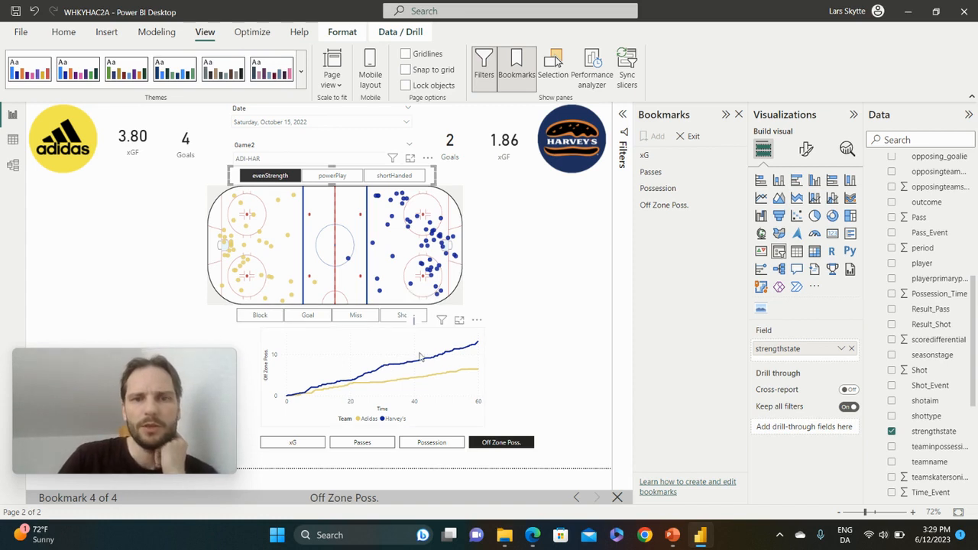
{"action": "mouse_move", "coordinate": [476, 346]}
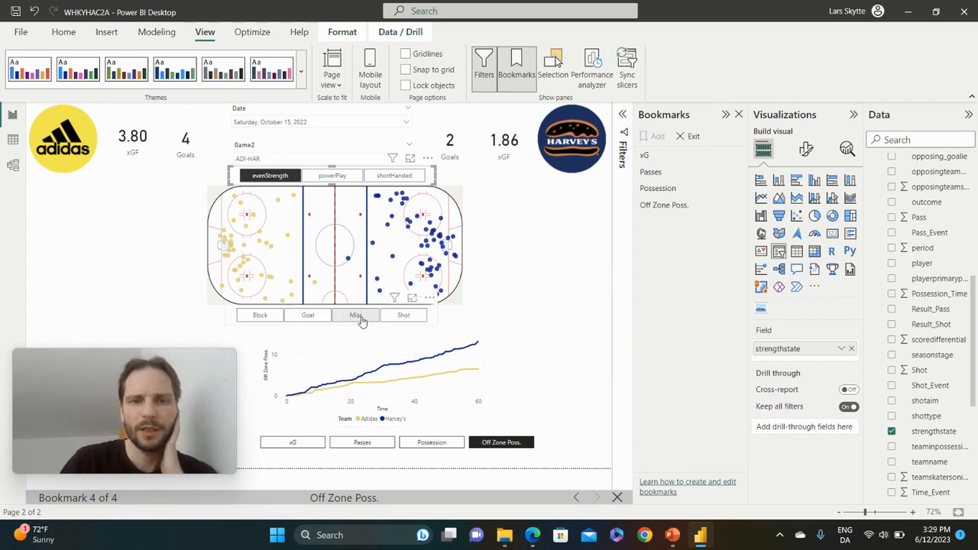
{"action": "left_click", "coordinate": [308, 315]}
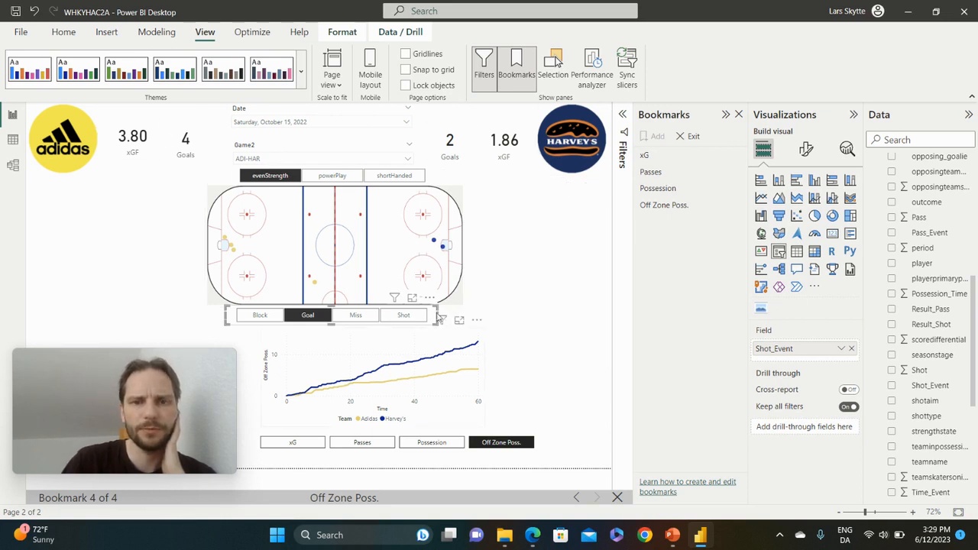
{"action": "left_click", "coordinate": [304, 320]}
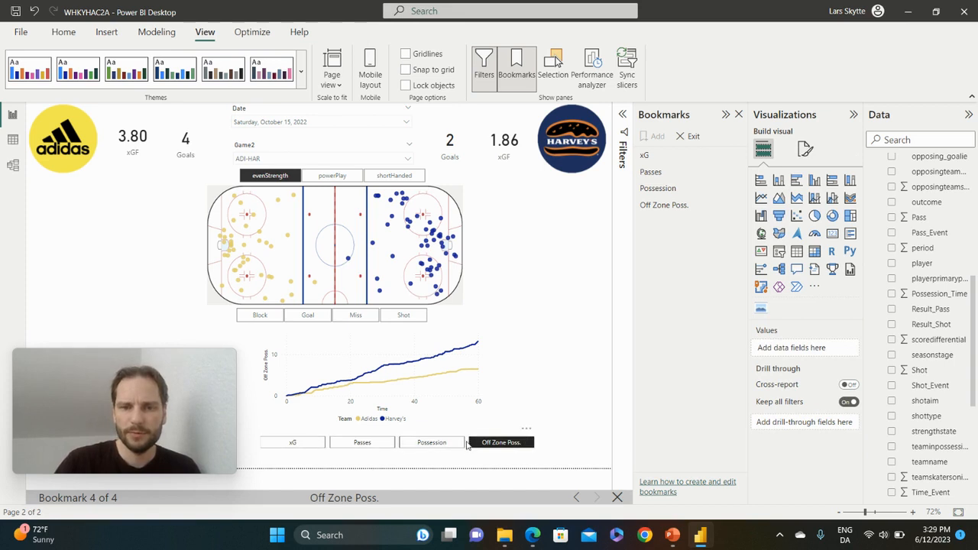
Narrow the bookmark navigator to roughly match the width of the line chart above it.
{"action": "left_click", "coordinate": [467, 446]}
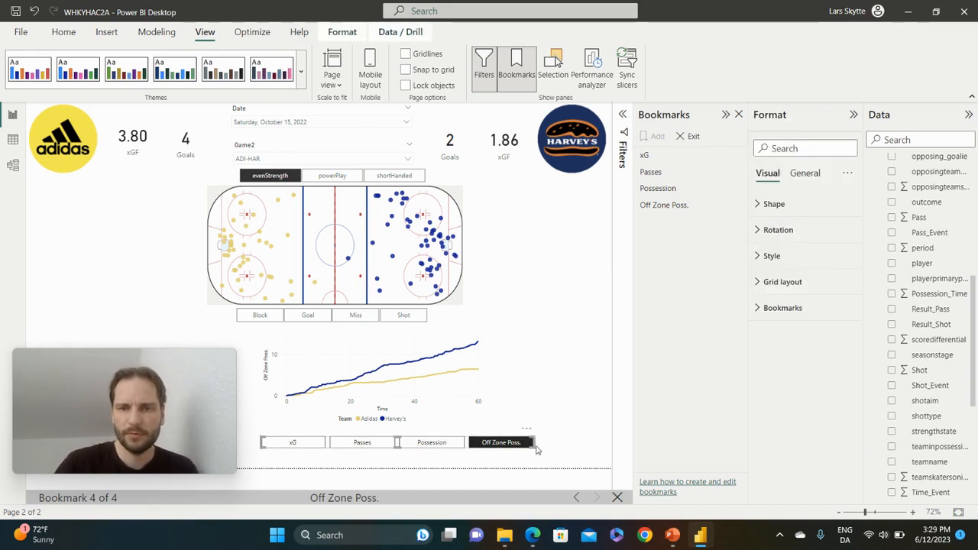
{"action": "left_click_drag", "start_coordinate": [532, 445], "coordinate": [469, 450]}
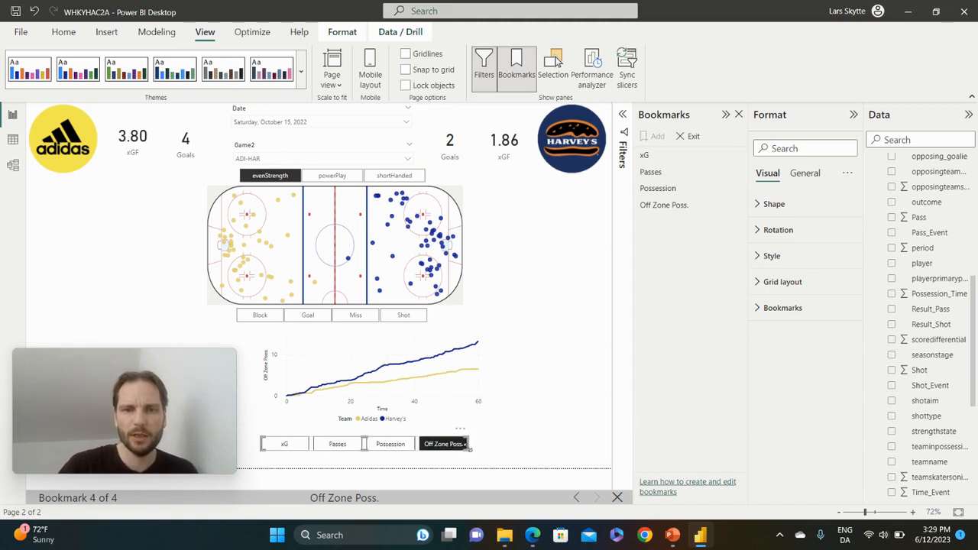
{"action": "left_click", "coordinate": [523, 367]}
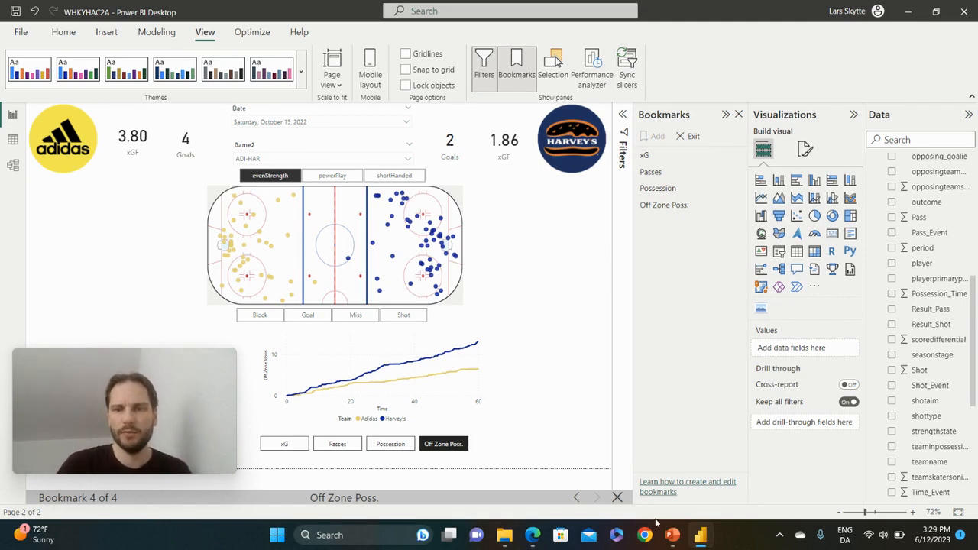
Switch to the PowerPoint background slide and compare it with the published Power BI game report in Edge.
{"action": "left_click", "coordinate": [671, 537]}
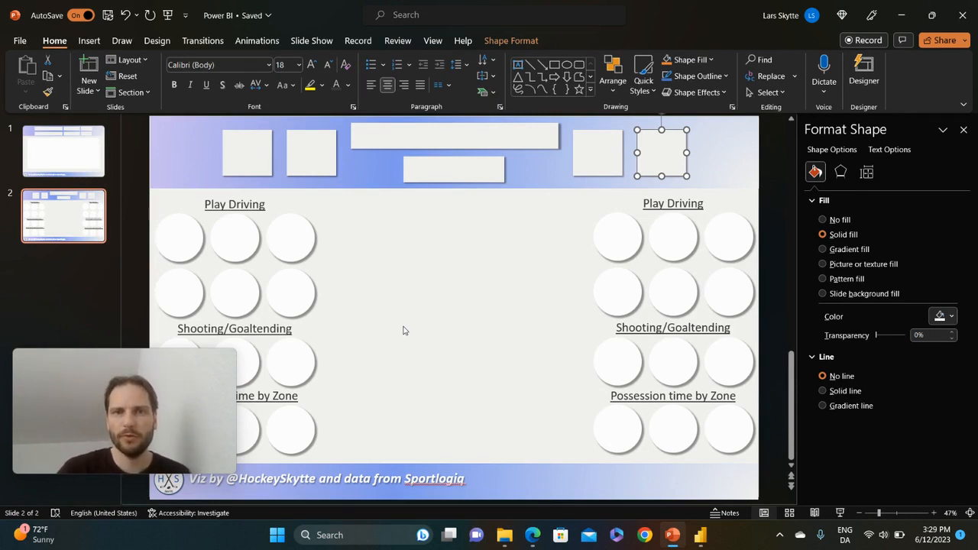
{"action": "left_click", "coordinate": [404, 330]}
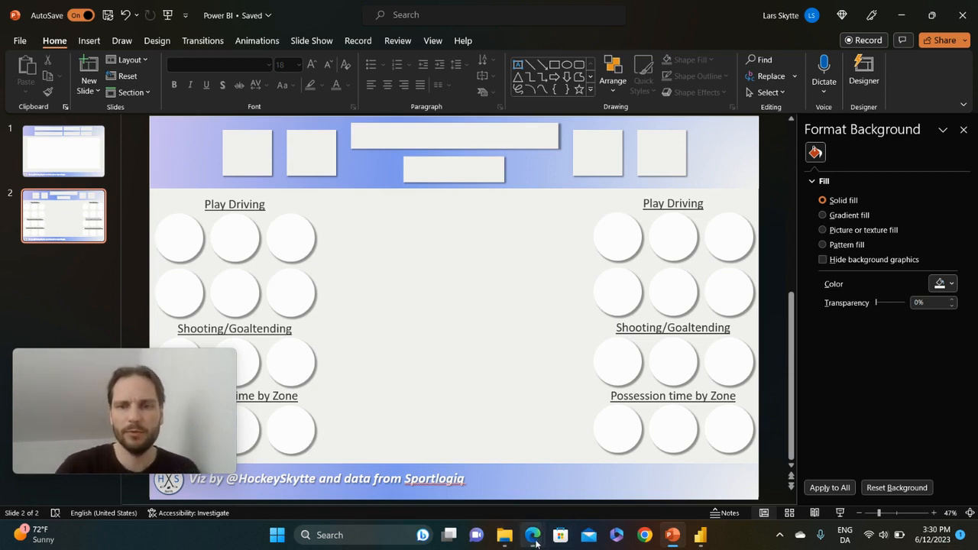
{"action": "mouse_move", "coordinate": [535, 539]}
{"action": "left_click", "coordinate": [408, 426]}
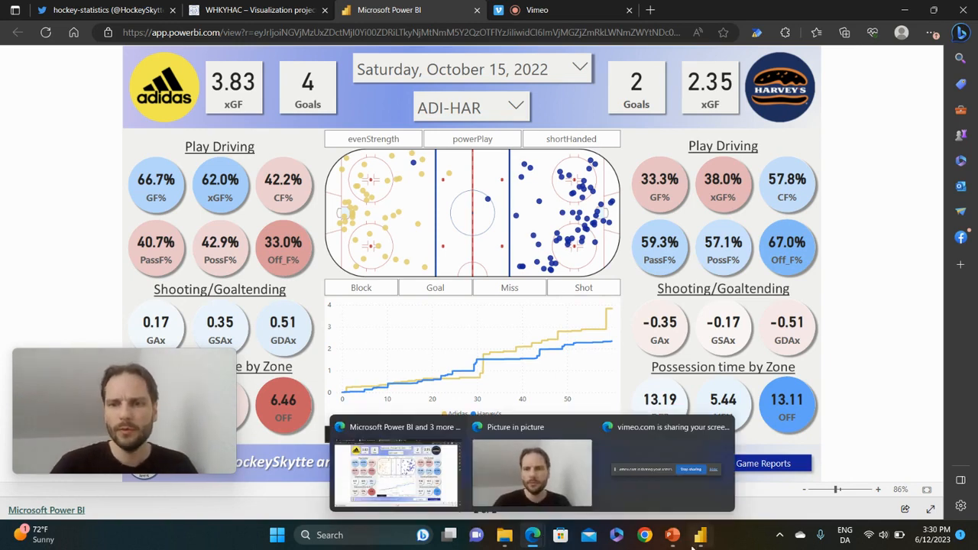
Switch to PowerPoint and export only the second slide as a PNG to the Desktop, replacing the existing Power BI3 file.
{"action": "mouse_move", "coordinate": [679, 541]}
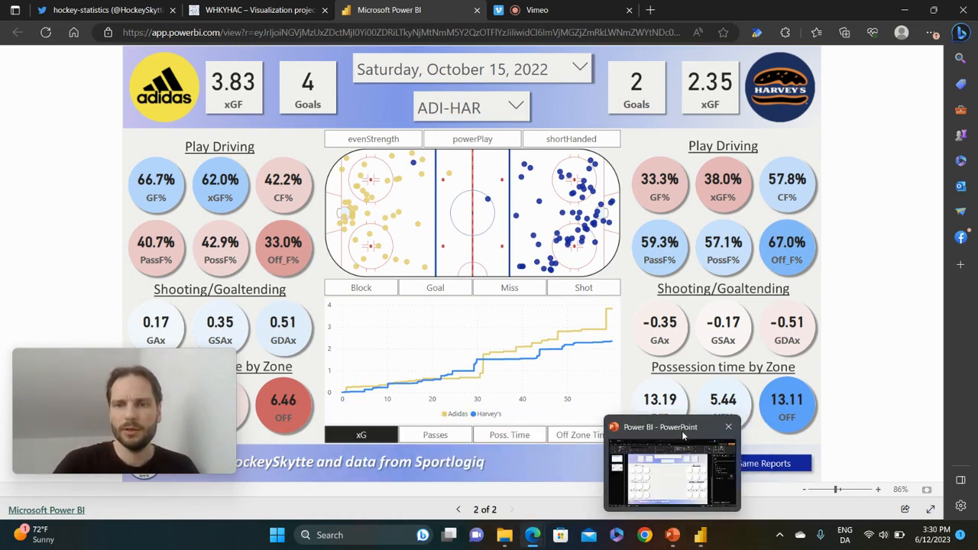
{"action": "left_click", "coordinate": [673, 467]}
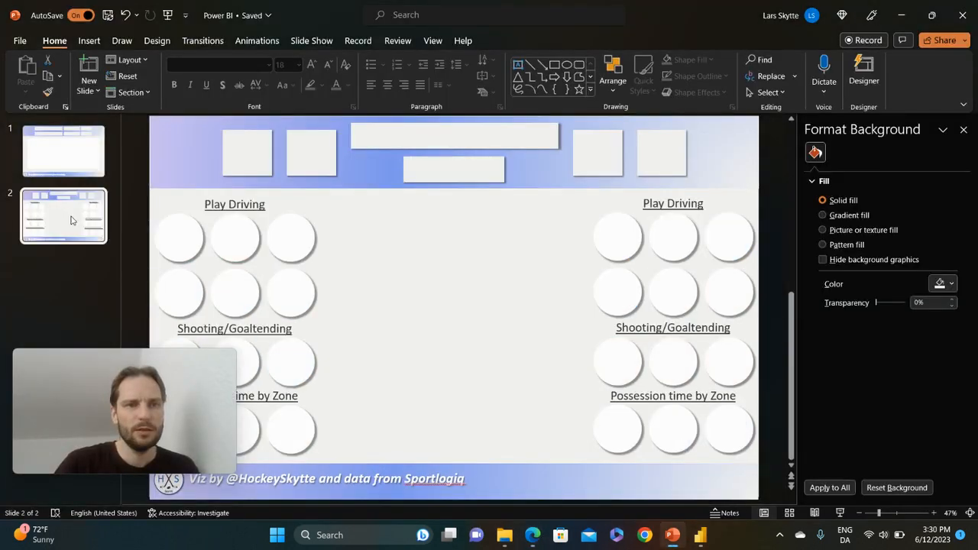
{"action": "left_click", "coordinate": [20, 40]}
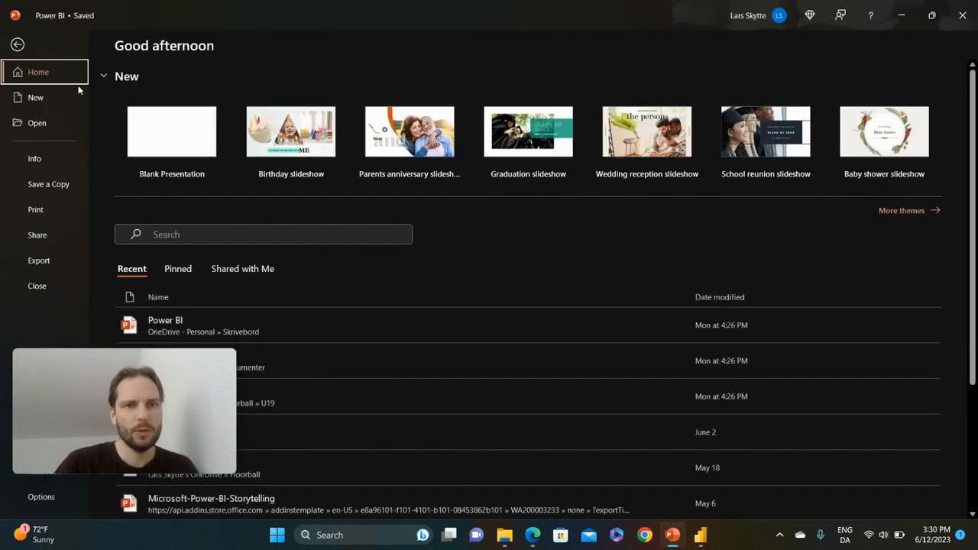
{"action": "left_click", "coordinate": [53, 184]}
{"action": "left_click", "coordinate": [172, 263]}
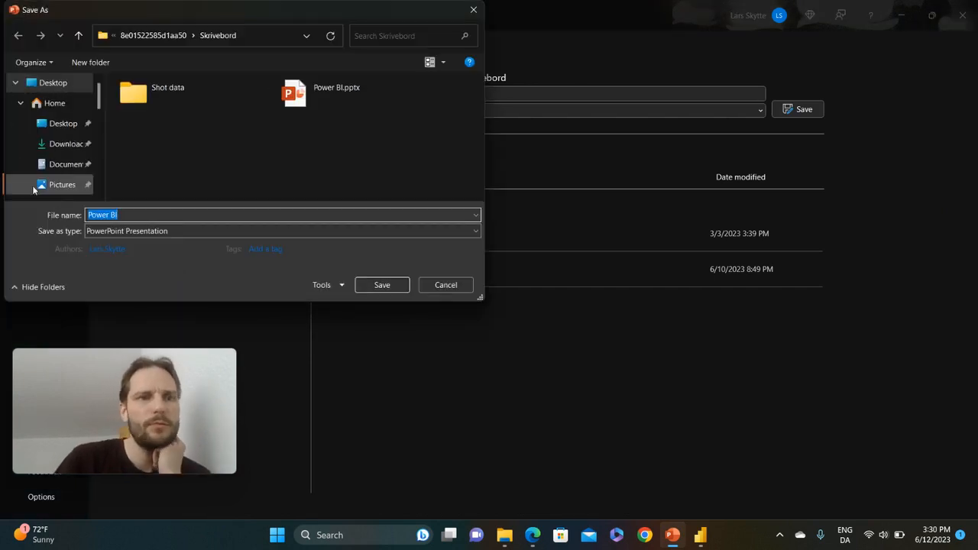
{"action": "left_click", "coordinate": [63, 126]}
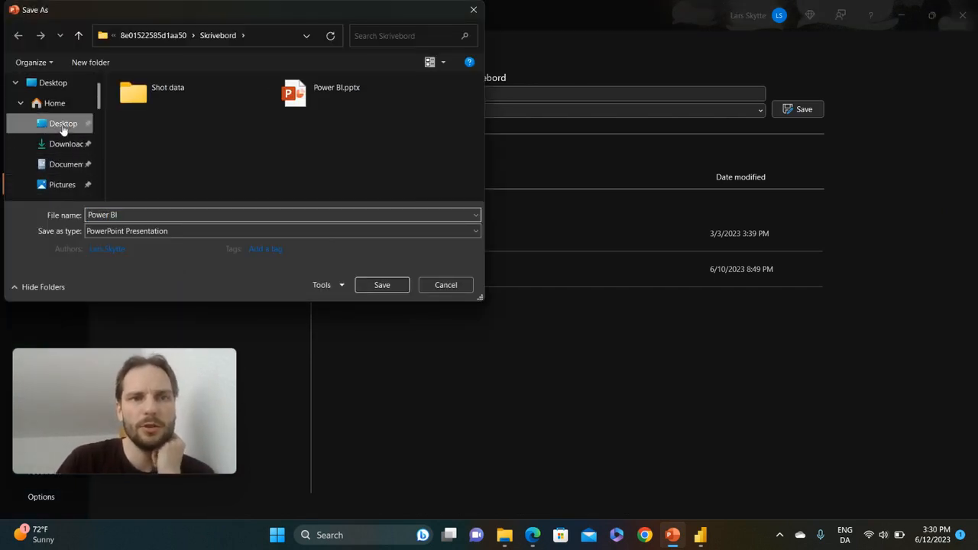
{"action": "left_click", "coordinate": [313, 232]}
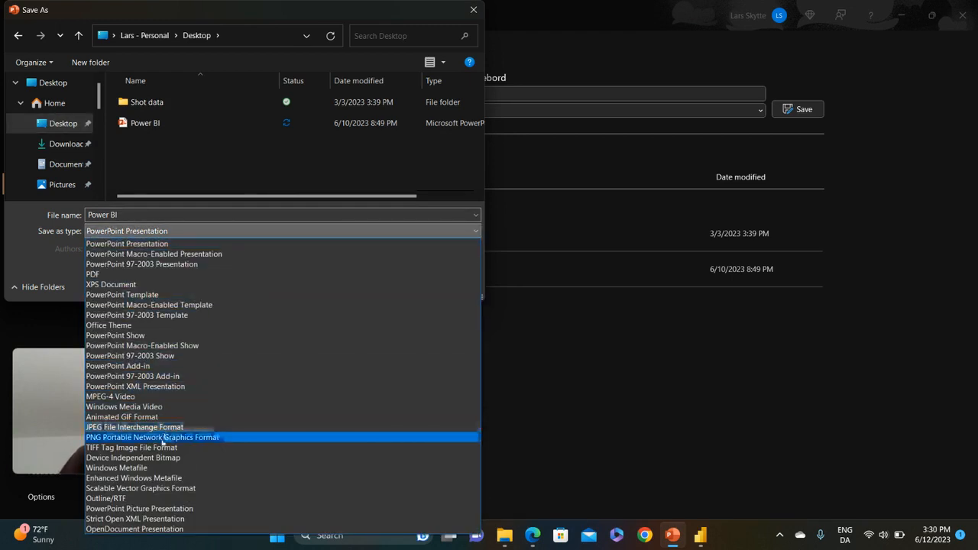
{"action": "left_click", "coordinate": [162, 438]}
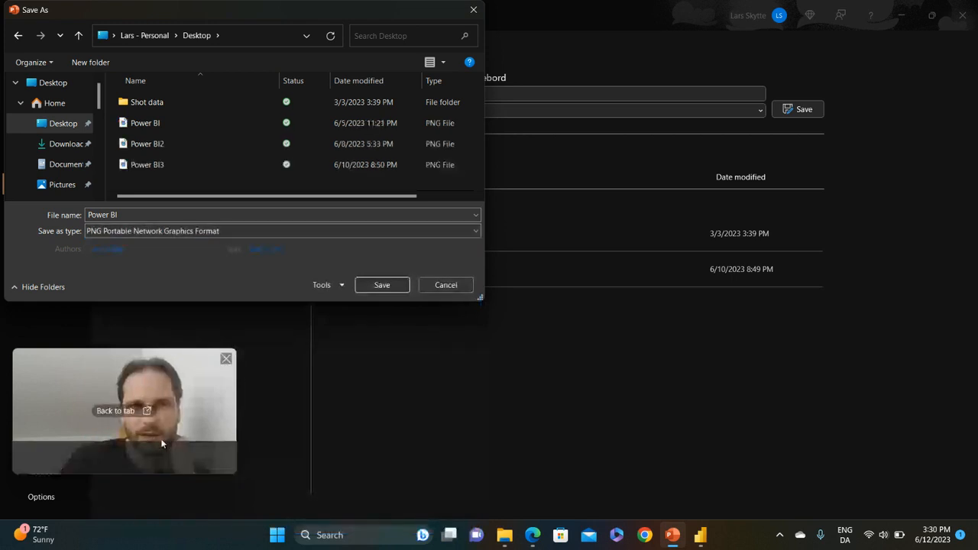
{"action": "double_click", "coordinate": [145, 166]}
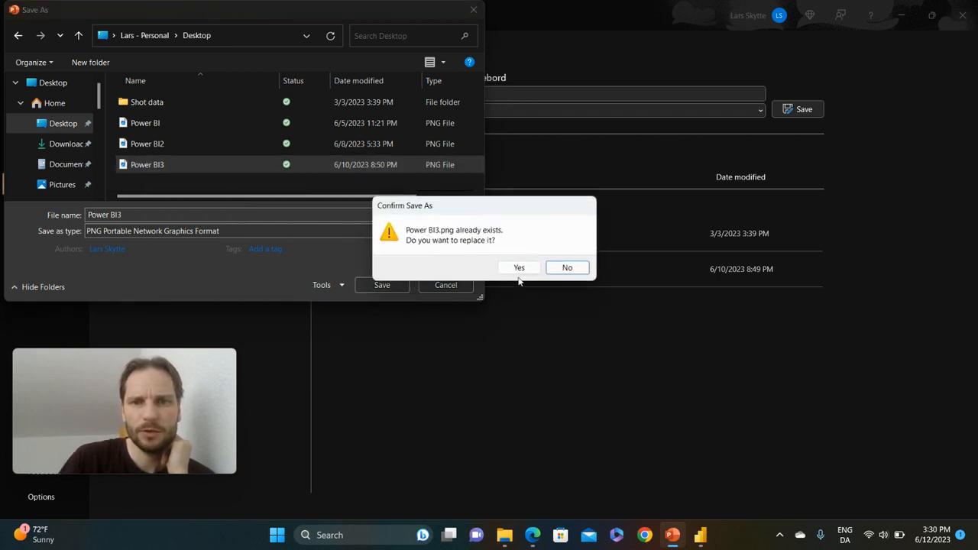
{"action": "left_click", "coordinate": [518, 268]}
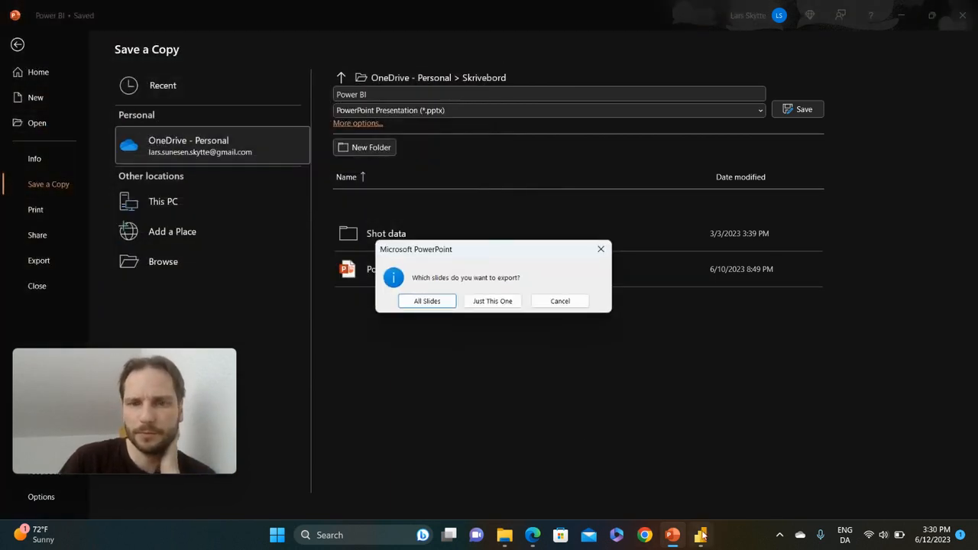
{"action": "left_click", "coordinate": [493, 301]}
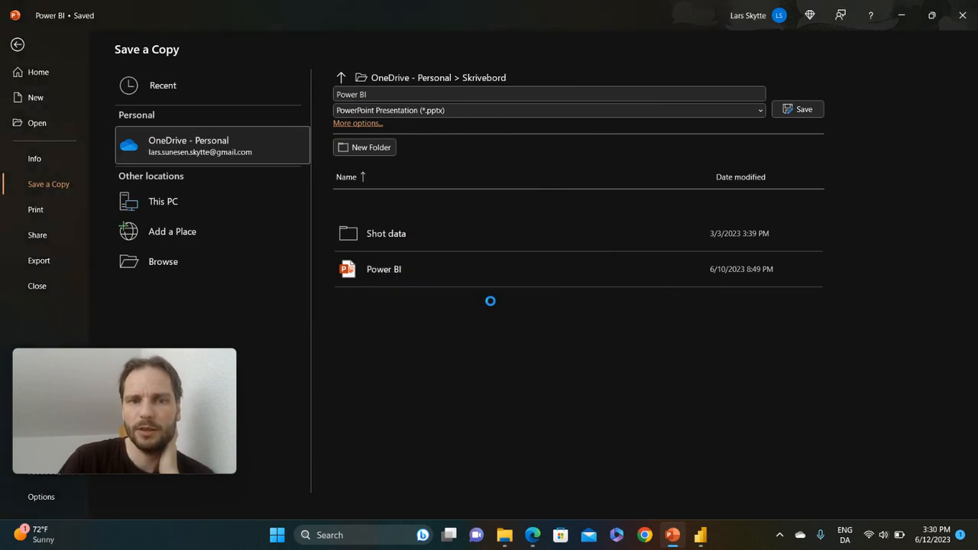
Switch to Power BI Desktop and set Power BI3.png from the Desktop as the page's canvas background image.
{"action": "left_click", "coordinate": [699, 534]}
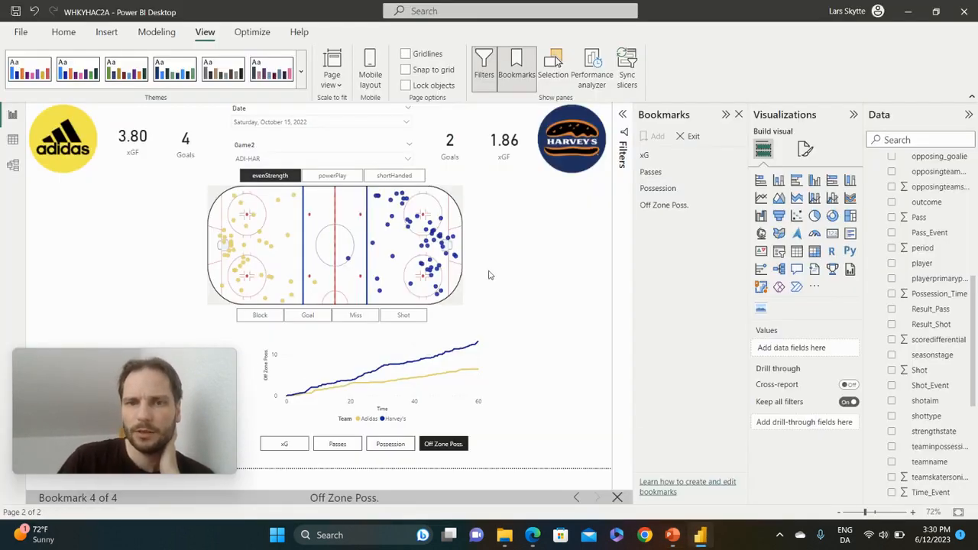
{"action": "left_click", "coordinate": [738, 116]}
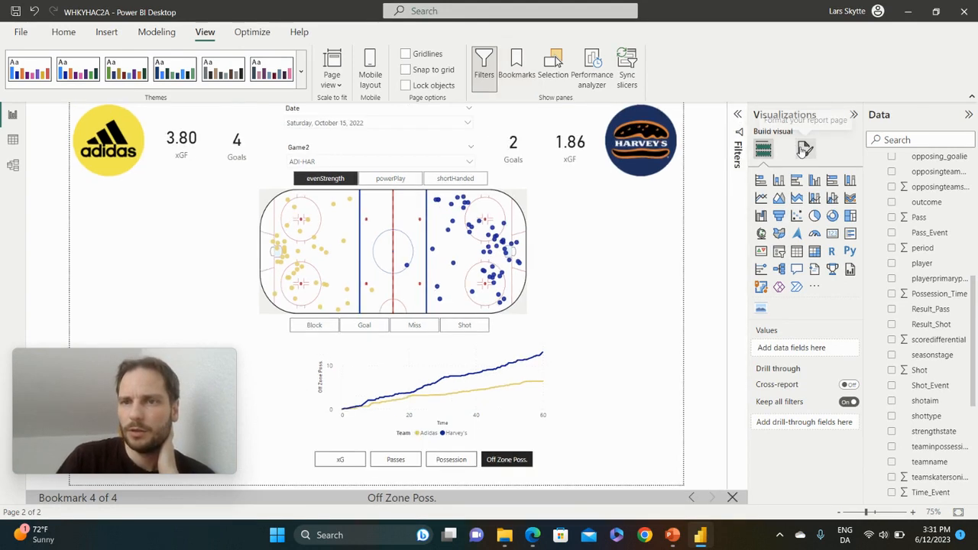
{"action": "left_click", "coordinate": [804, 149]}
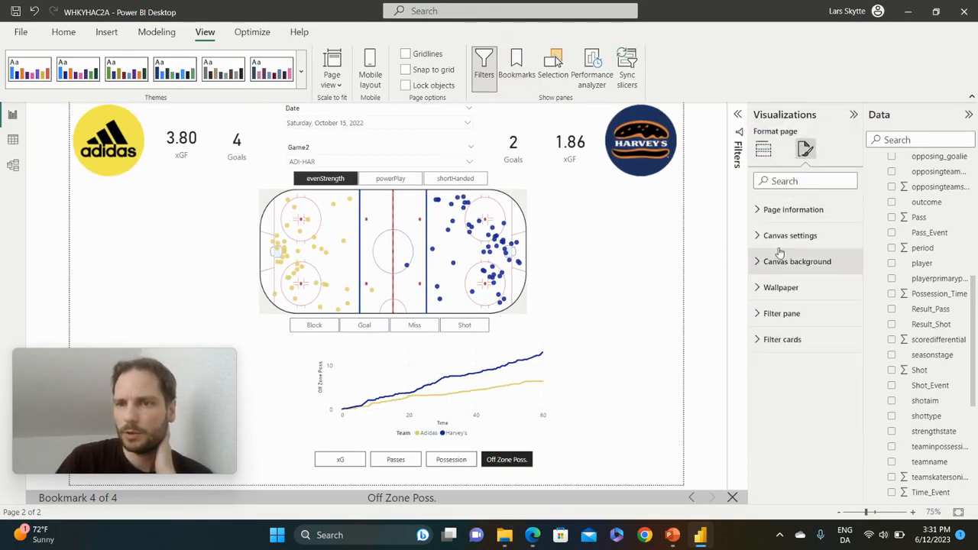
{"action": "left_click", "coordinate": [761, 261]}
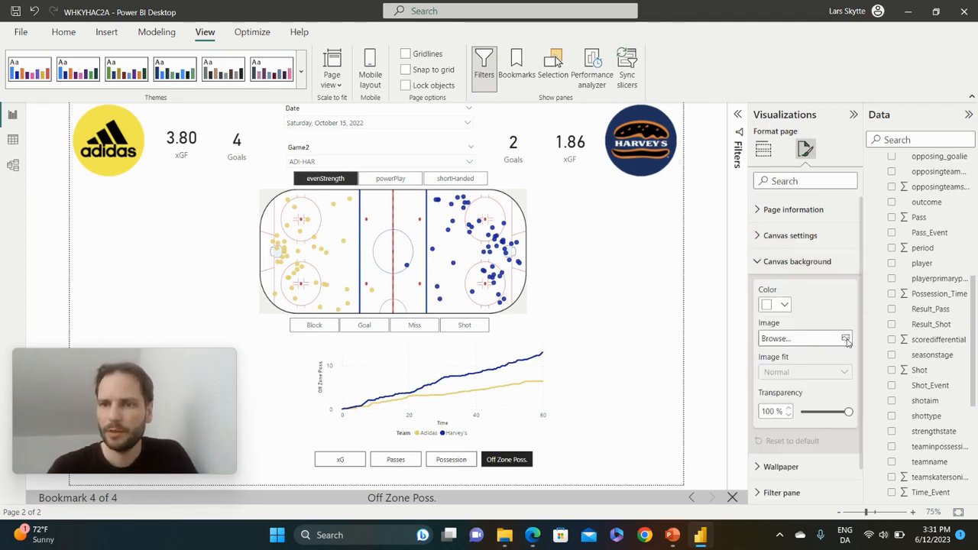
{"action": "left_click", "coordinate": [845, 338]}
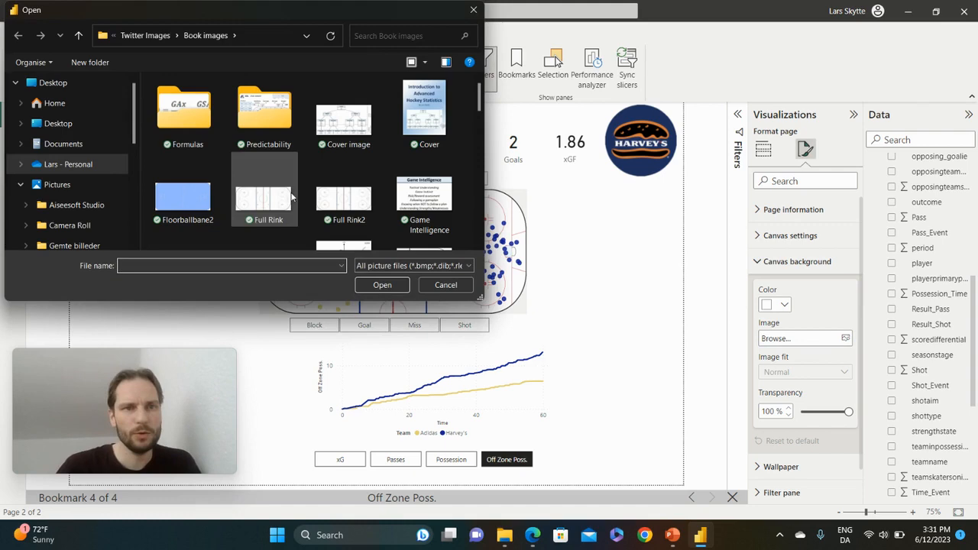
{"action": "left_click", "coordinate": [81, 125]}
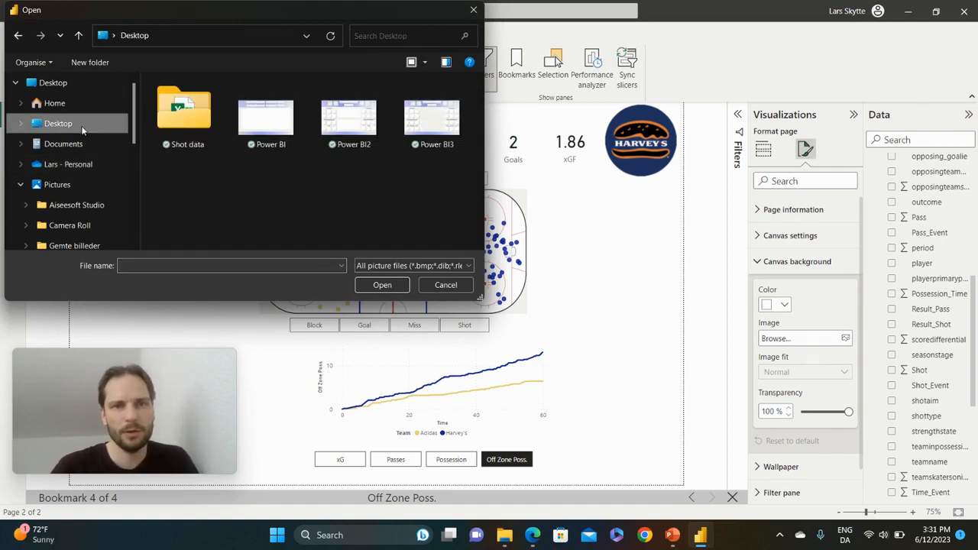
{"action": "double_click", "coordinate": [424, 141]}
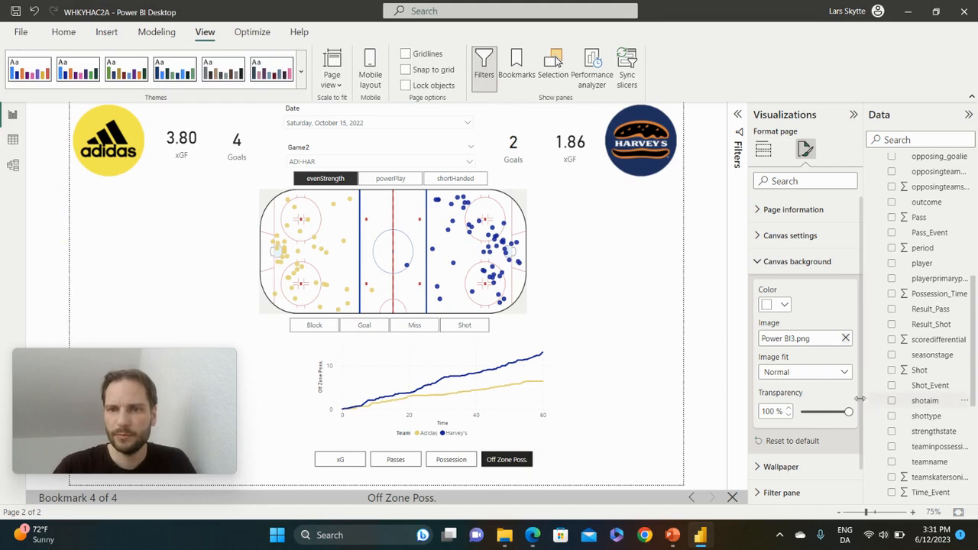
Set the canvas background's transparency to 0% and its image fit to Fit.
{"action": "left_click_drag", "start_coordinate": [847, 411], "coordinate": [770, 421]}
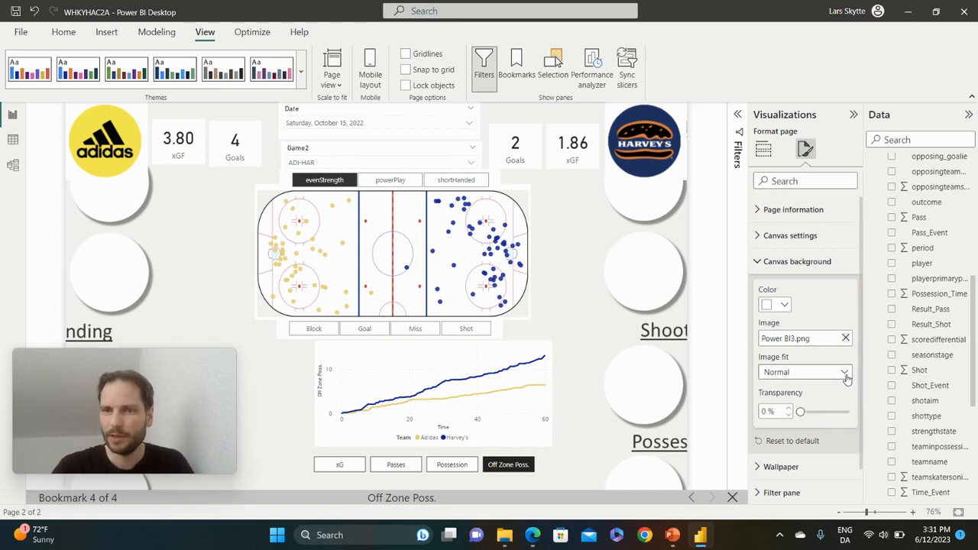
{"action": "left_click", "coordinate": [844, 372]}
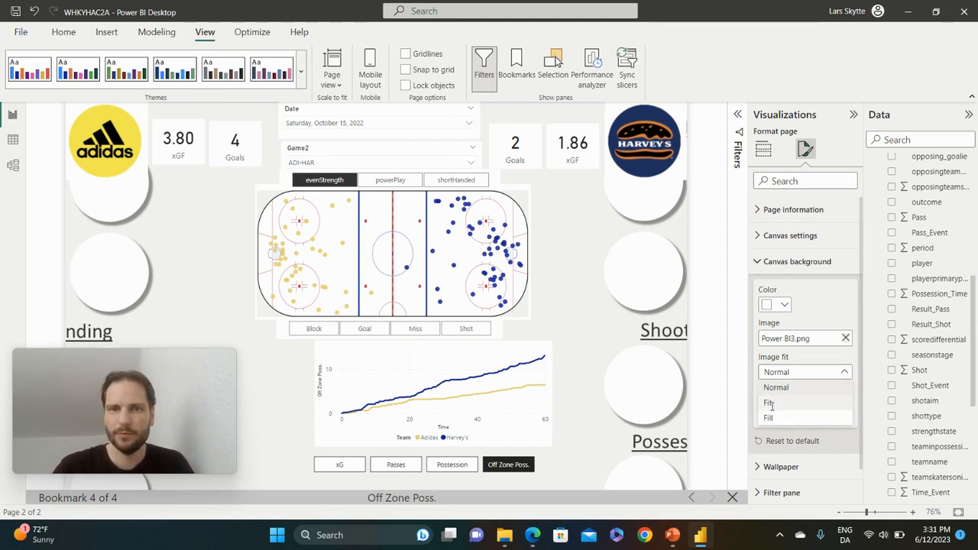
{"action": "left_click", "coordinate": [769, 403]}
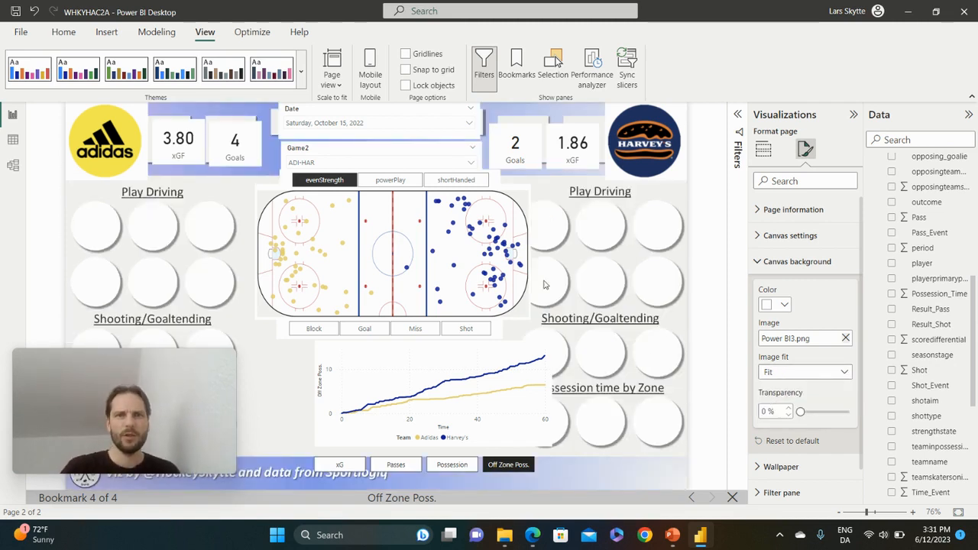
Shrink the Adidas and Harvey's logos so they fit within the height of the blue header band.
{"action": "left_click", "coordinate": [145, 178]}
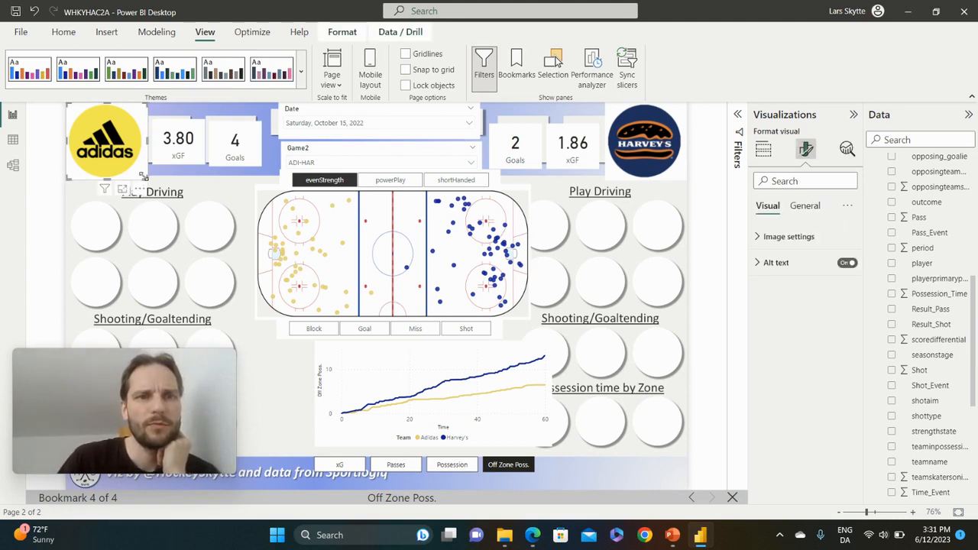
{"action": "left_click_drag", "start_coordinate": [144, 178], "coordinate": [134, 176]}
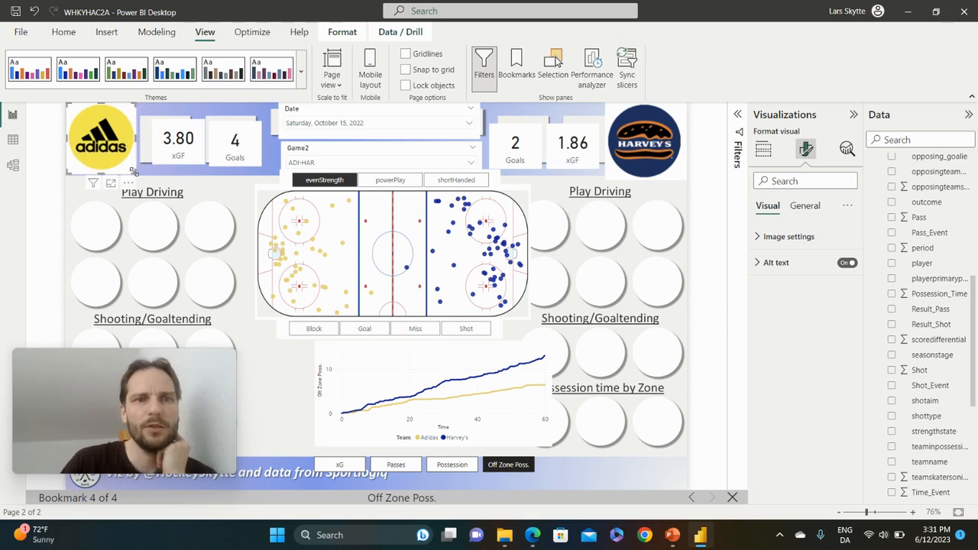
{"action": "left_click", "coordinate": [616, 178]}
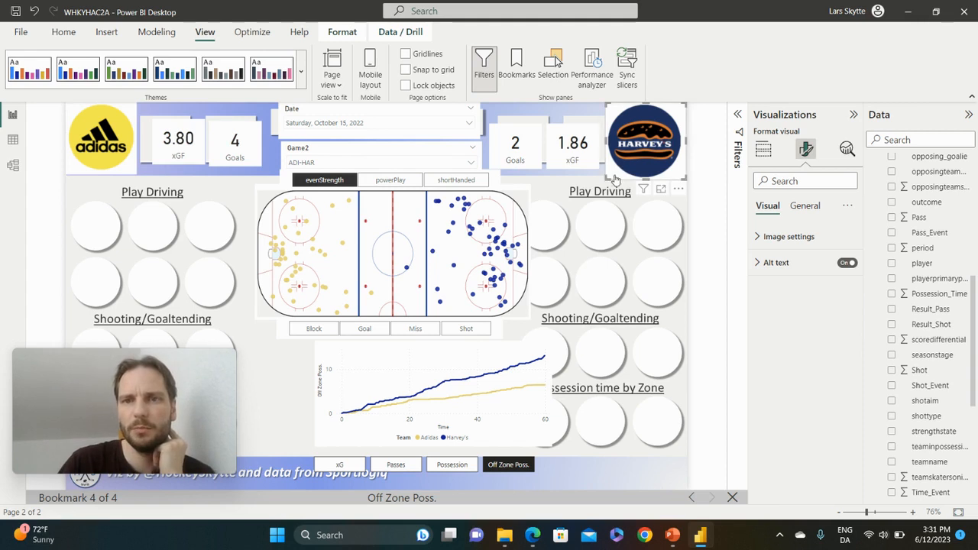
{"action": "left_click_drag", "start_coordinate": [611, 177], "coordinate": [609, 175]}
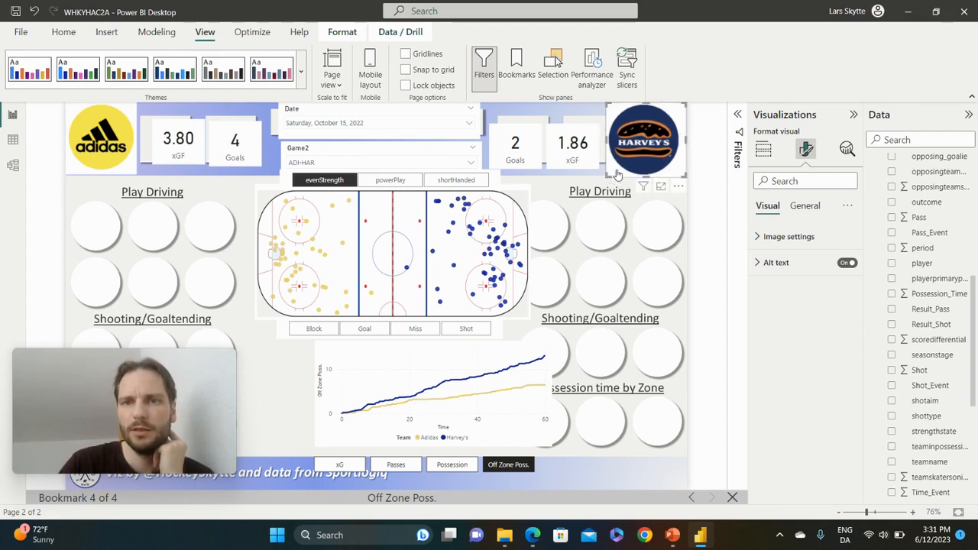
{"action": "mouse_move", "coordinate": [617, 175]}
{"action": "left_mouse_down"}
{"action": "mouse_move", "coordinate": [450, 177]}
{"action": "mouse_move", "coordinate": [645, 170]}
{"action": "mouse_move", "coordinate": [621, 180]}
{"action": "left_mouse_up"}
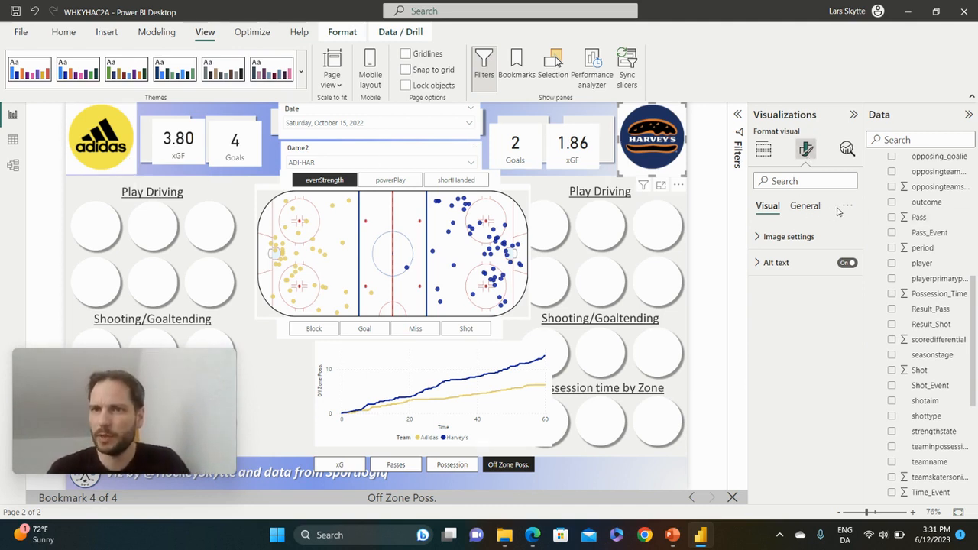
Turn off the visual background of all four xGF and Goals cards in the header.
{"action": "left_click", "coordinate": [808, 208]}
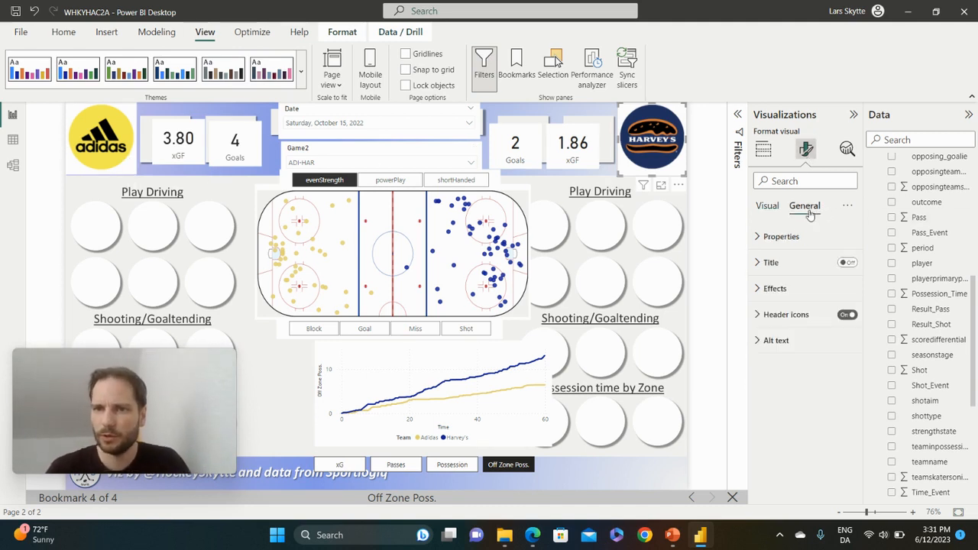
{"action": "left_click", "coordinate": [774, 291]}
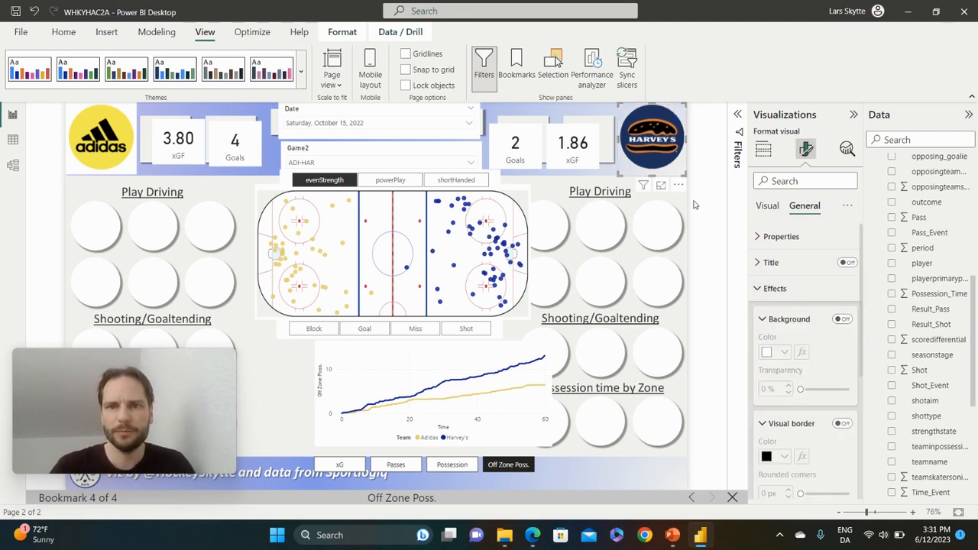
{"action": "left_click", "coordinate": [590, 138]}
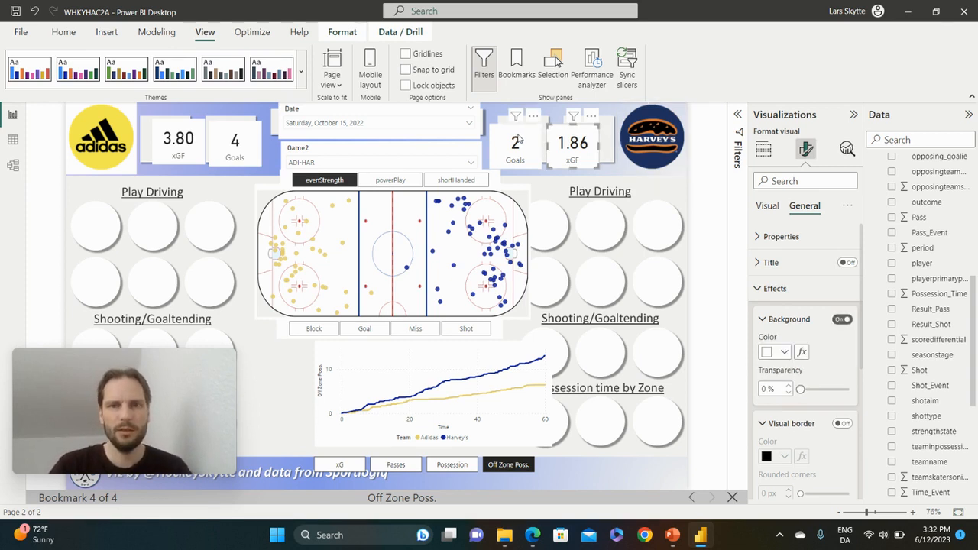
{"action": "left_click", "coordinate": [248, 137], "text": "ctrl"}
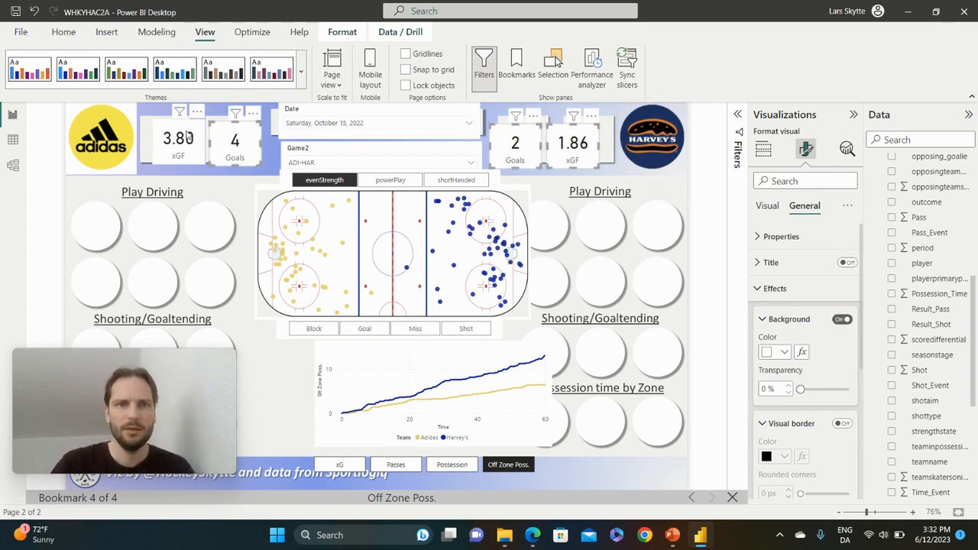
{"action": "left_click", "coordinate": [191, 134], "text": "ctrl"}
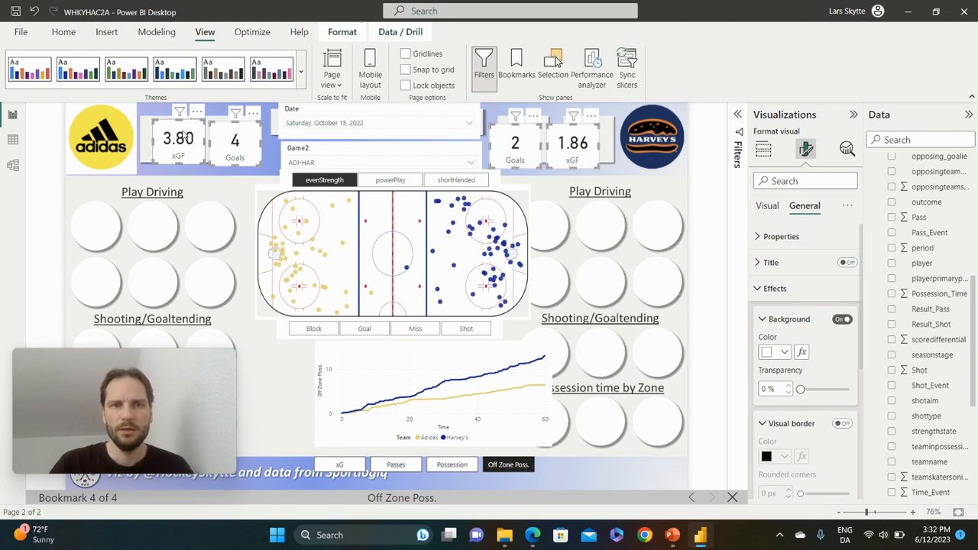
{"action": "left_click", "coordinate": [841, 318]}
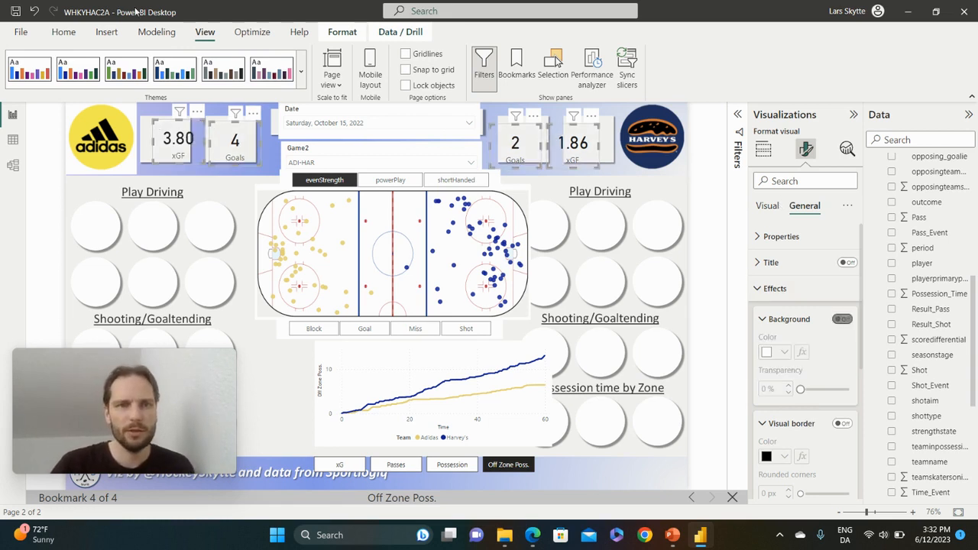
Move the xGF and Goals cards of both teams so each is centred on its box in the background image.
{"action": "left_click", "coordinate": [190, 134]}
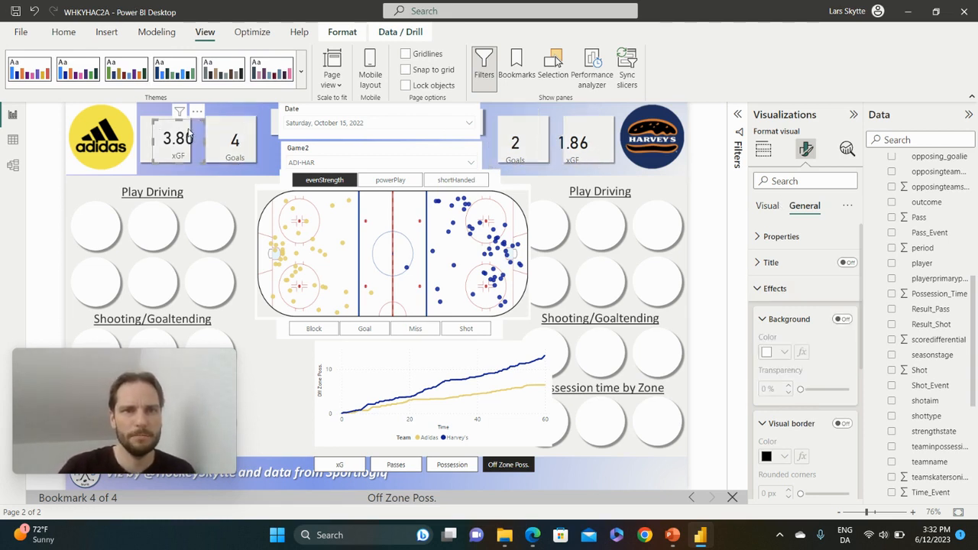
{"action": "left_click_drag", "start_coordinate": [190, 133], "coordinate": [175, 130]}
{"action": "left_click_drag", "start_coordinate": [247, 130], "coordinate": [245, 132]}
{"action": "left_click_drag", "start_coordinate": [535, 134], "coordinate": [609, 130]}
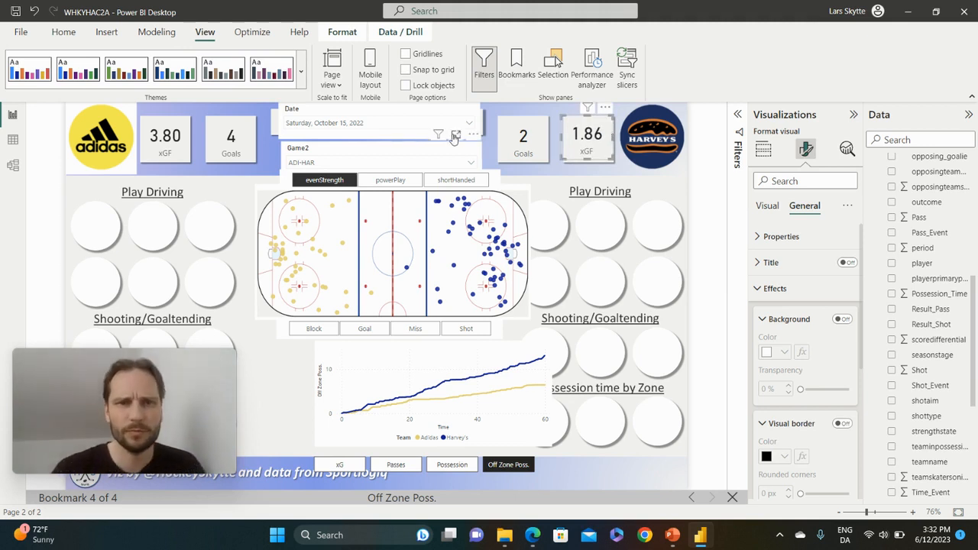
Turn off the visual background of the Date slicer.
{"action": "left_click", "coordinate": [436, 113]}
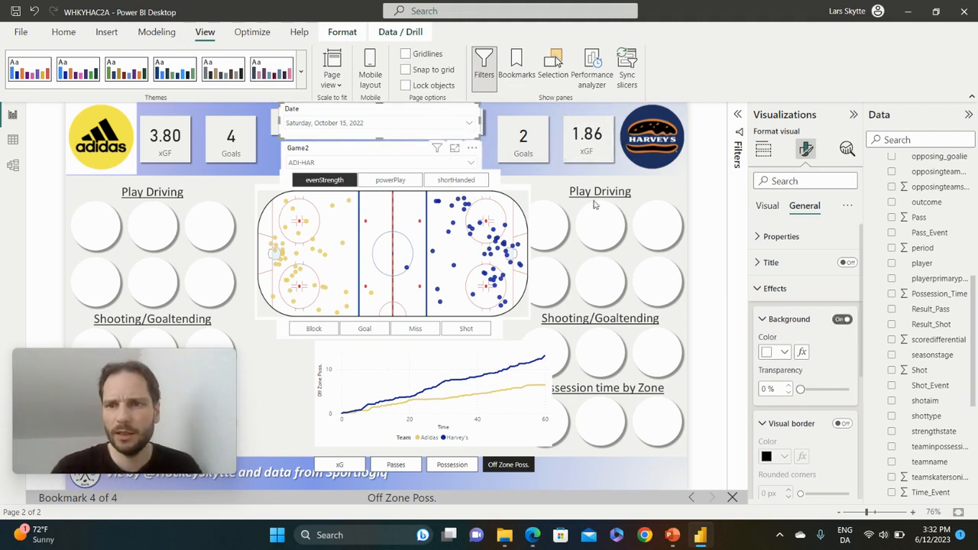
{"action": "left_click", "coordinate": [841, 319]}
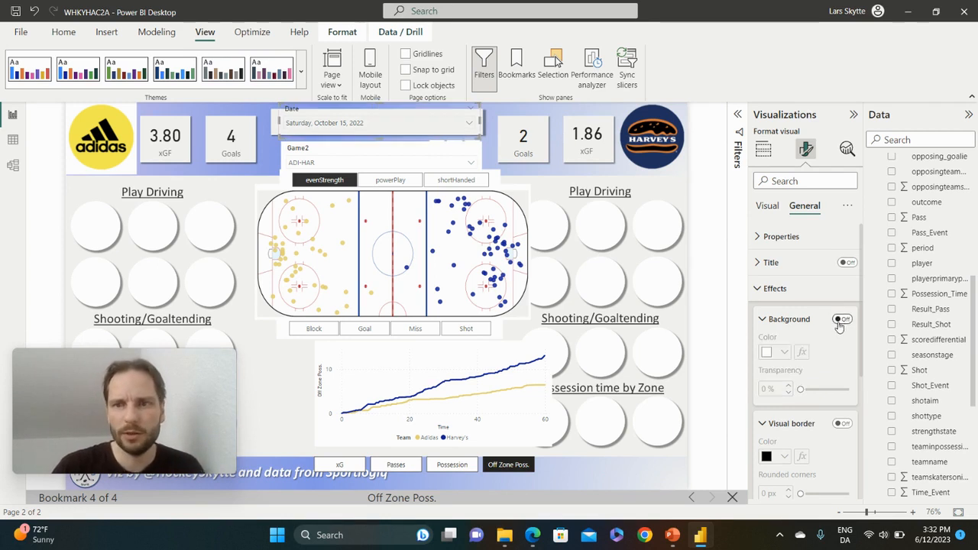
Hide the Date slicer's header and set the font size of its values to 20.
{"action": "left_click", "coordinate": [761, 290]}
{"action": "left_click", "coordinate": [767, 206]}
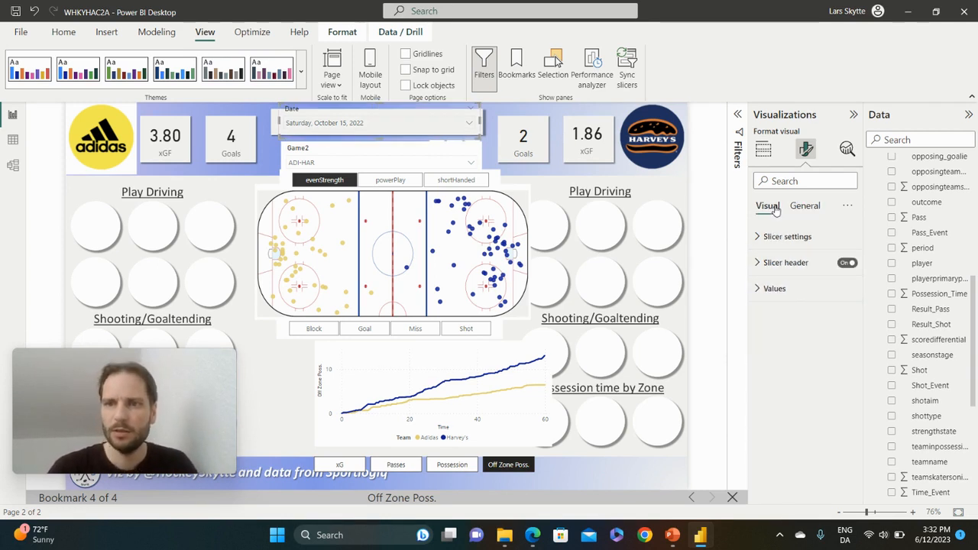
{"action": "left_click", "coordinate": [847, 262]}
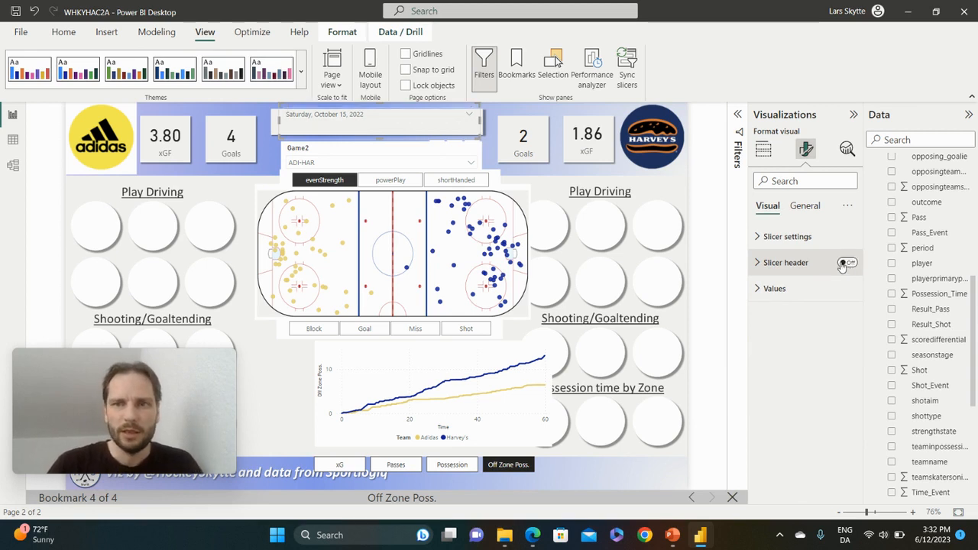
{"action": "left_click", "coordinate": [802, 242]}
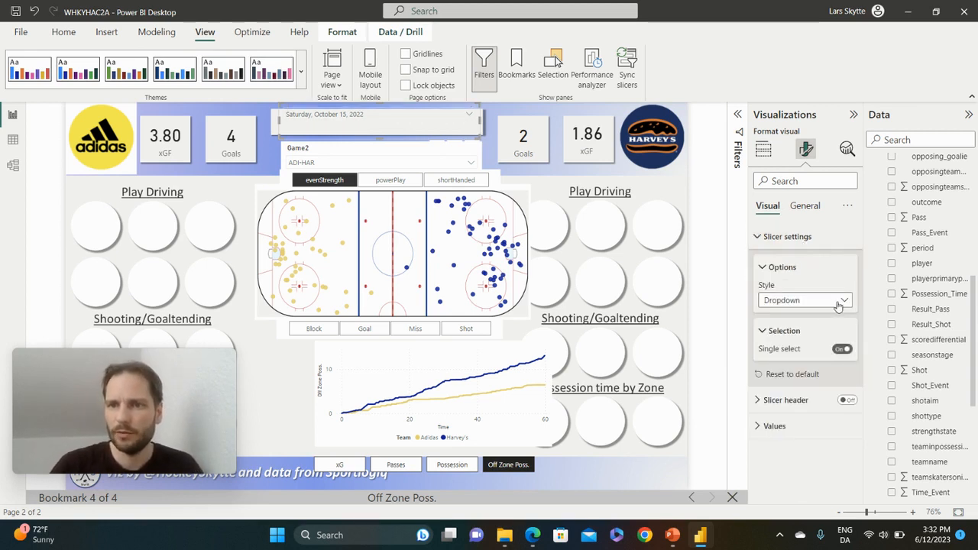
{"action": "left_click", "coordinate": [759, 237]}
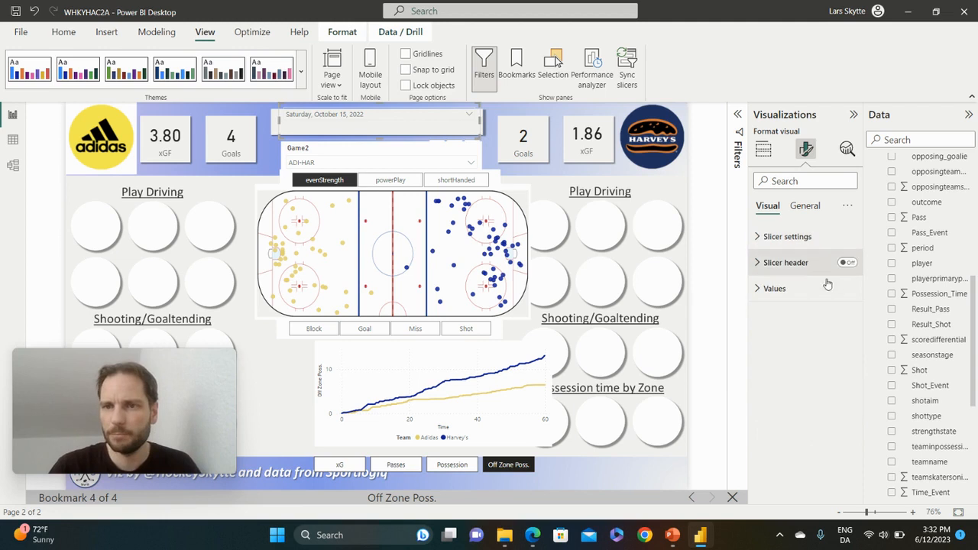
{"action": "left_click", "coordinate": [790, 294]}
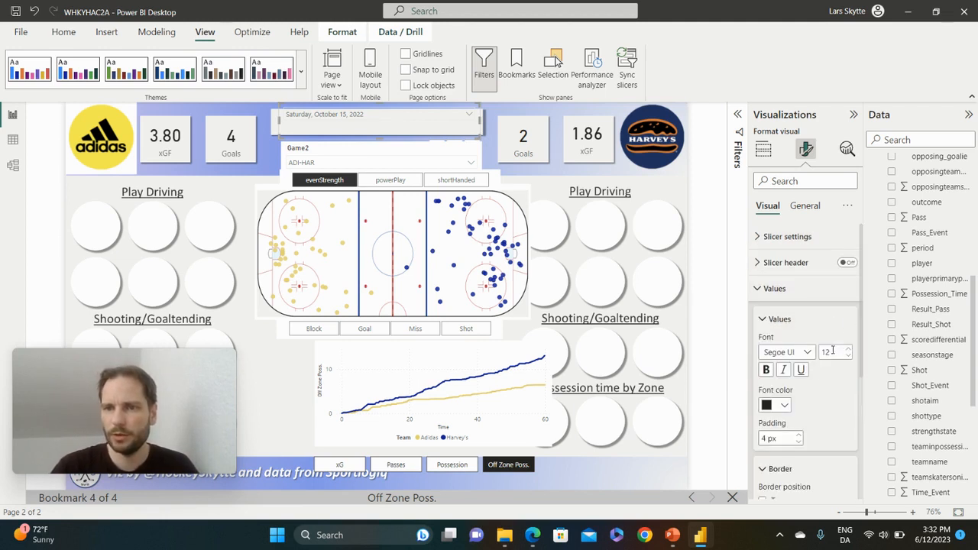
{"action": "type", "text": "20"}
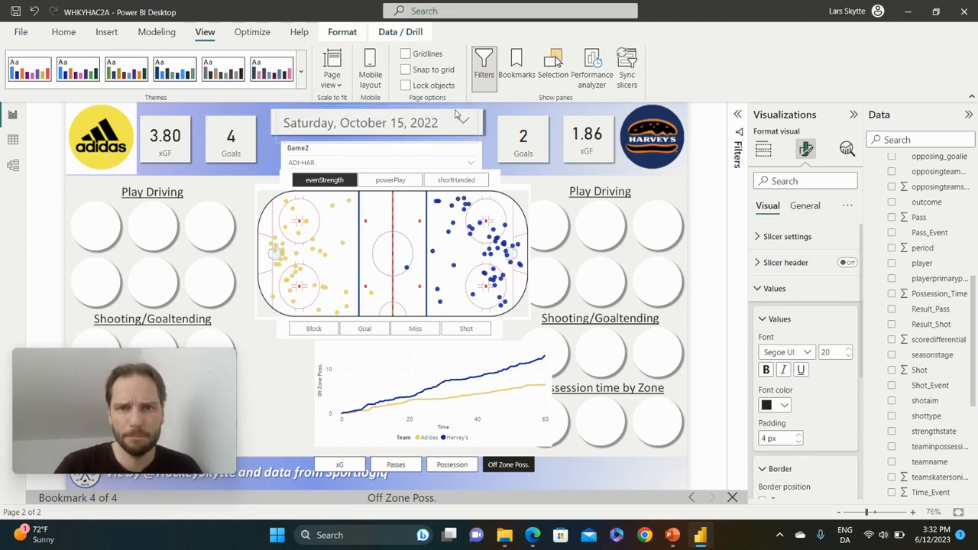
Set the font size of the Game2 slicer's values to 20 and hide its header.
{"action": "left_click", "coordinate": [846, 262]}
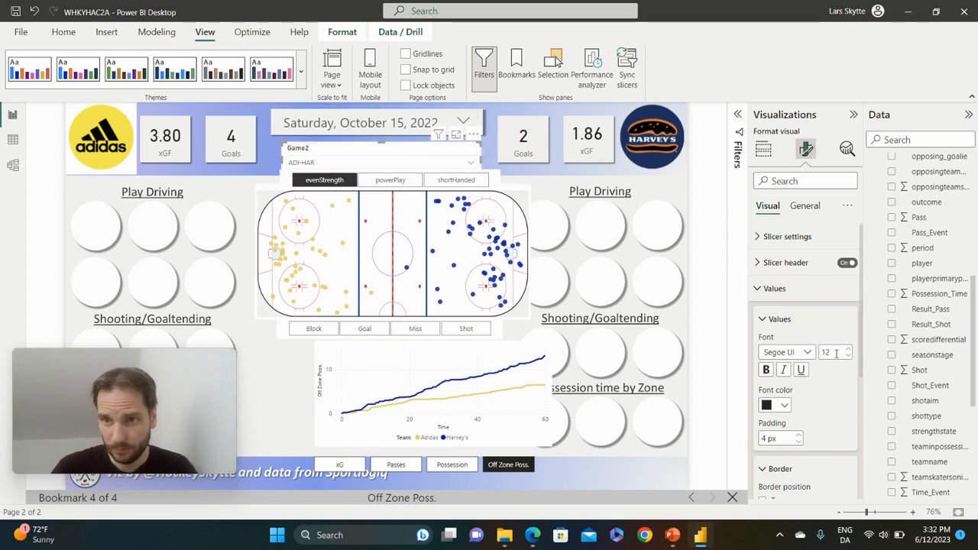
{"action": "type", "text": "20"}
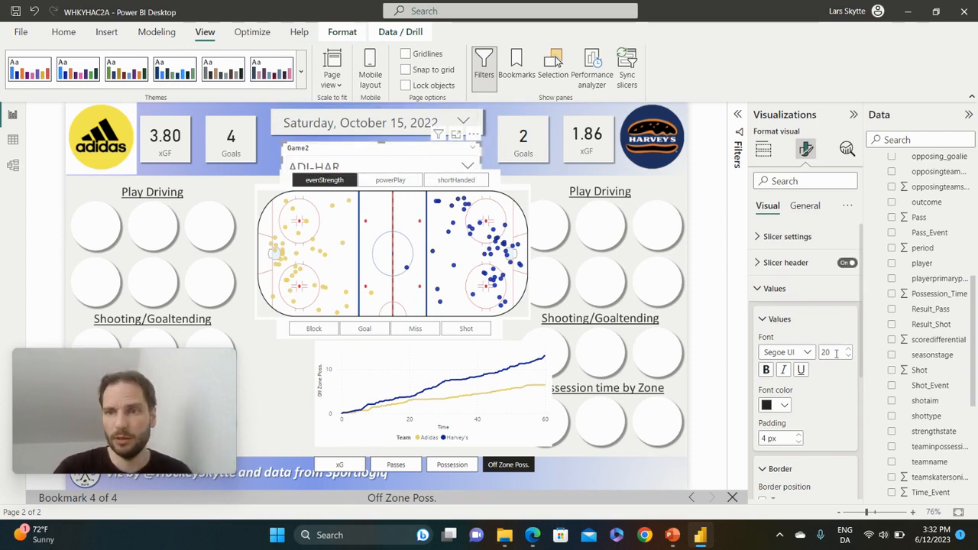
{"action": "left_click", "coordinate": [844, 264]}
Turn off the game slicer's background, then narrow the slicer and fit it onto its box below the date.
{"action": "left_click", "coordinate": [805, 206]}
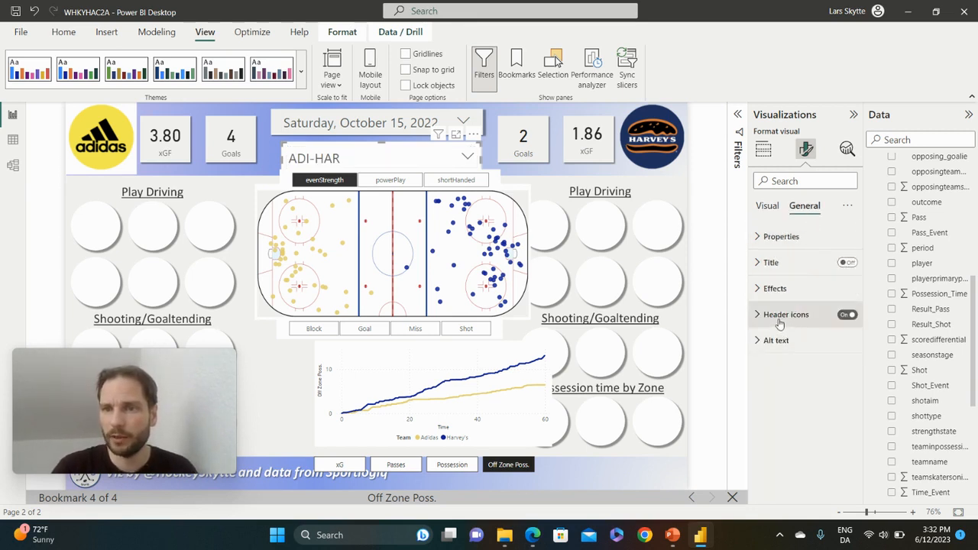
{"action": "left_click", "coordinate": [773, 294]}
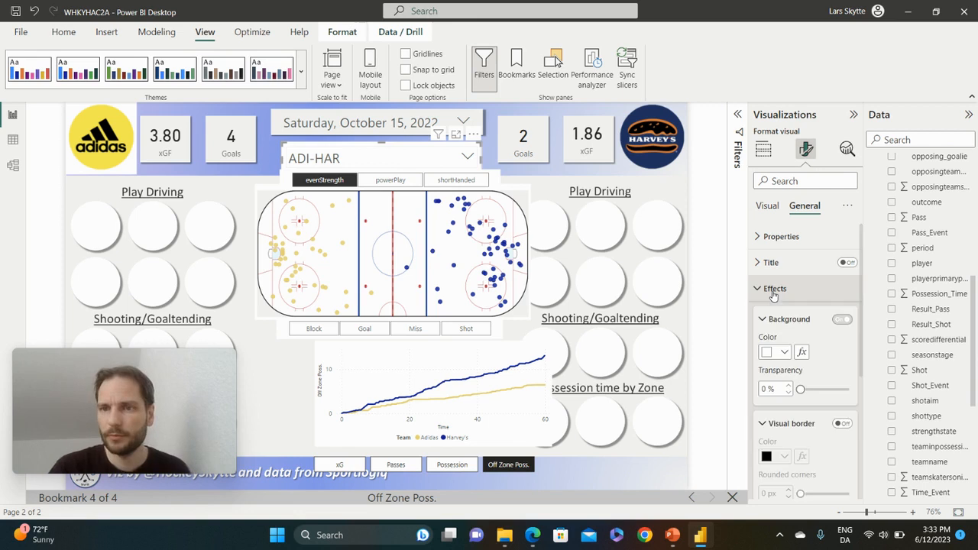
{"action": "left_click", "coordinate": [842, 319]}
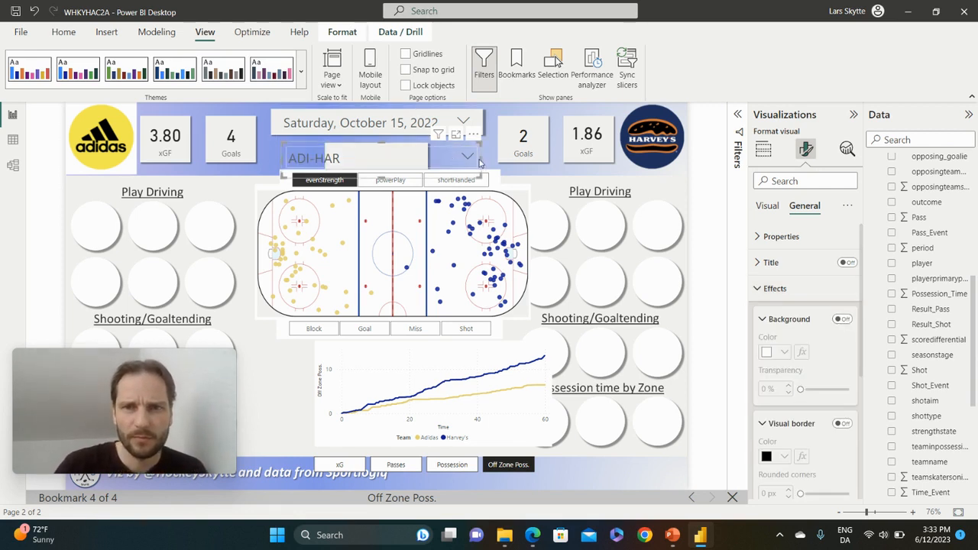
{"action": "left_click_drag", "start_coordinate": [480, 159], "coordinate": [382, 157]}
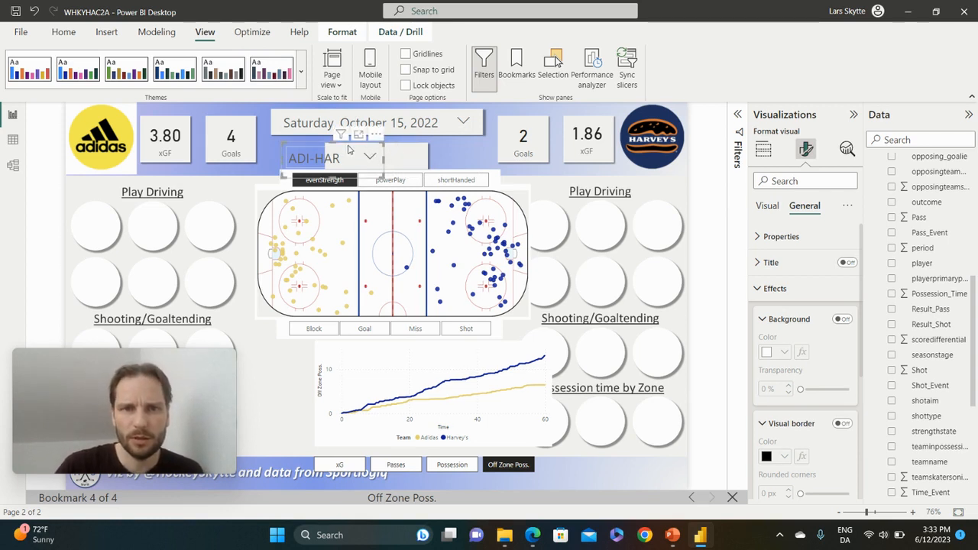
{"action": "left_click_drag", "start_coordinate": [346, 148], "coordinate": [392, 148]}
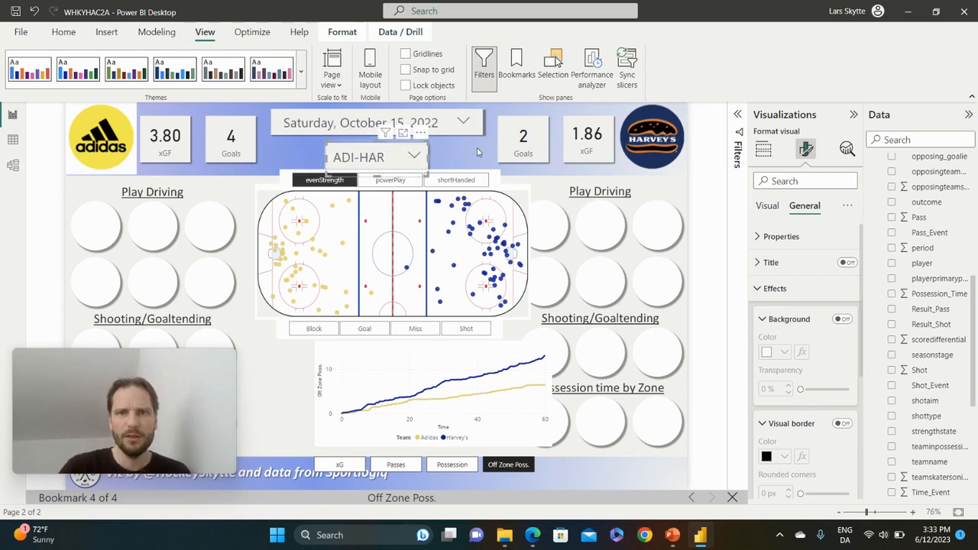
Turn off the visual background of the strength-state slicer, the rink shot plot and the Block/Goal/Miss/Shot slicer.
{"action": "left_click", "coordinate": [496, 178]}
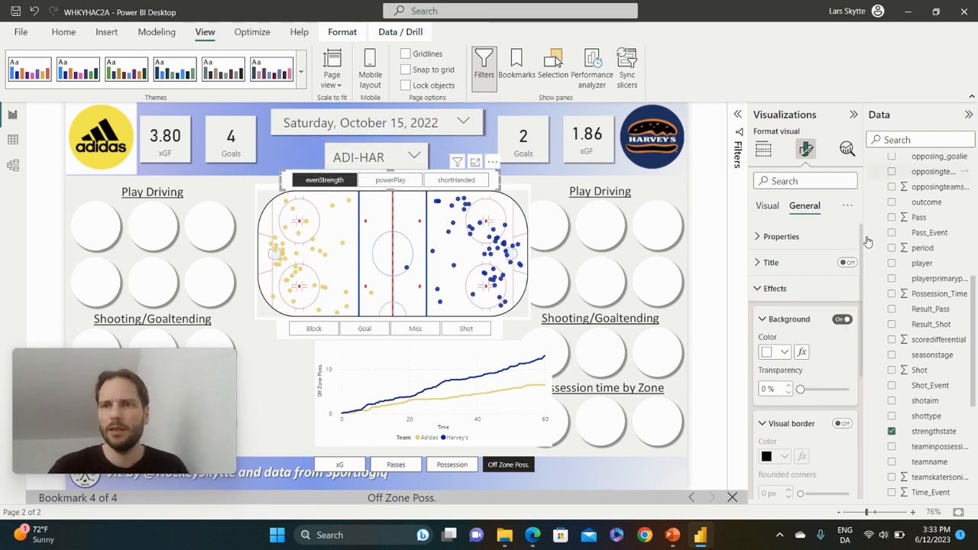
{"action": "left_click", "coordinate": [842, 320]}
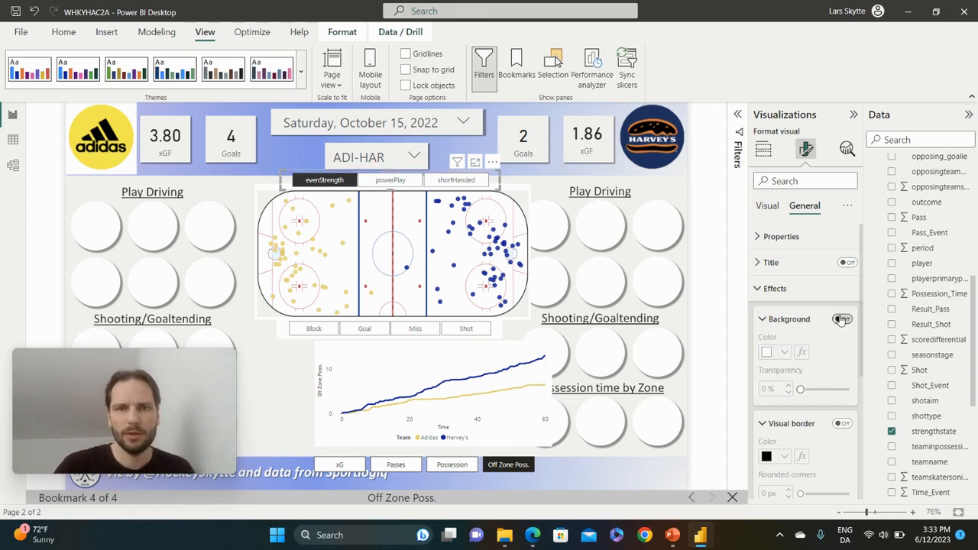
{"action": "left_click", "coordinate": [842, 319]}
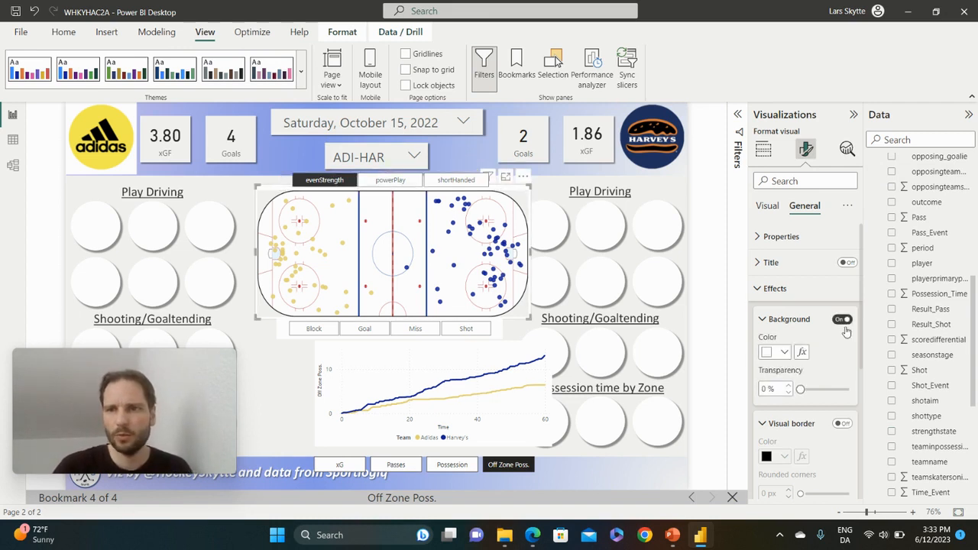
{"action": "left_click", "coordinate": [841, 320]}
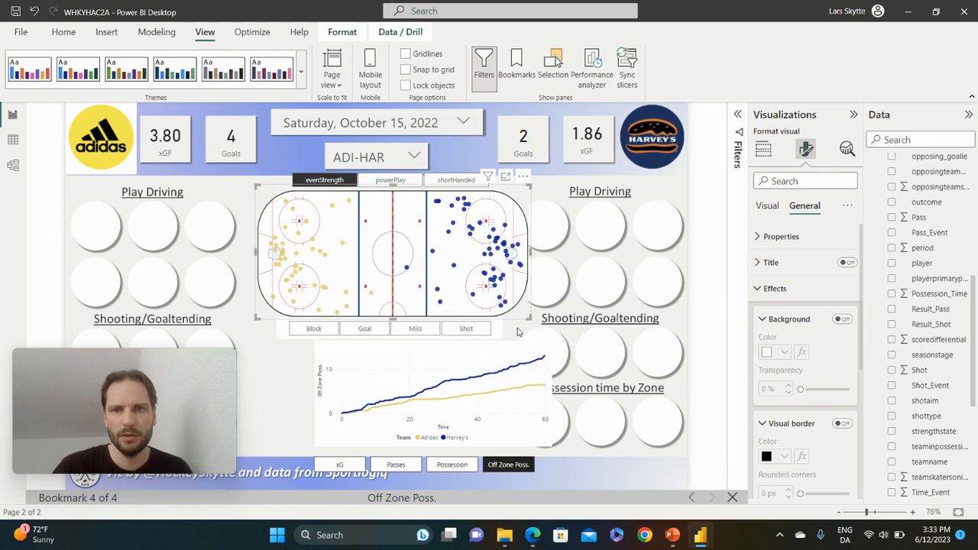
{"action": "left_click", "coordinate": [498, 334]}
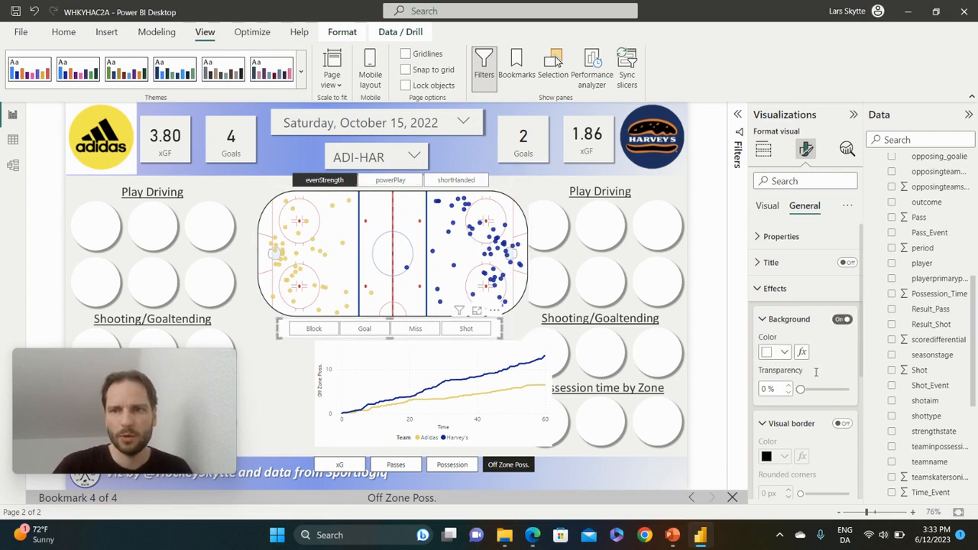
{"action": "left_click", "coordinate": [842, 321]}
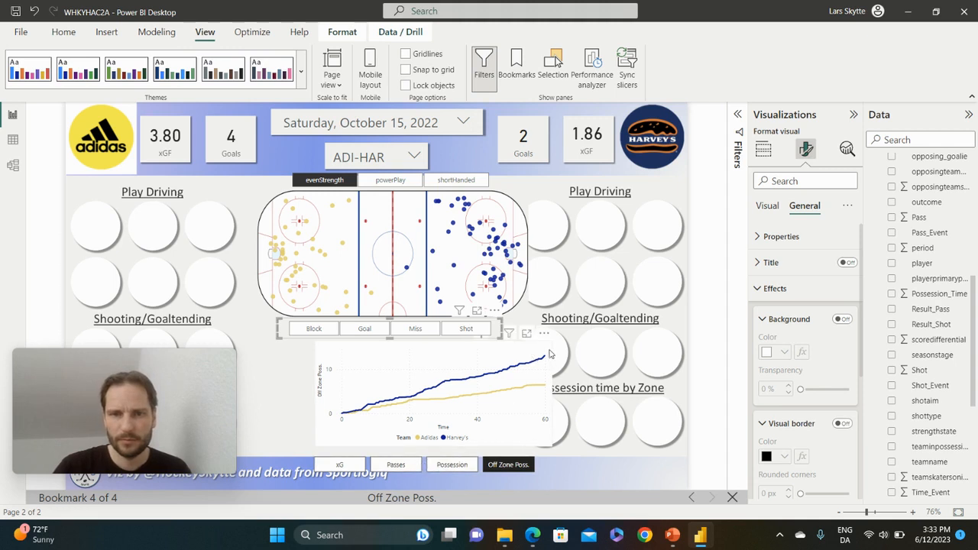
Move the Off Zone Poss. line chart and the bookmark navigator into the gap between the two teams' circle columns.
{"action": "left_click", "coordinate": [499, 362]}
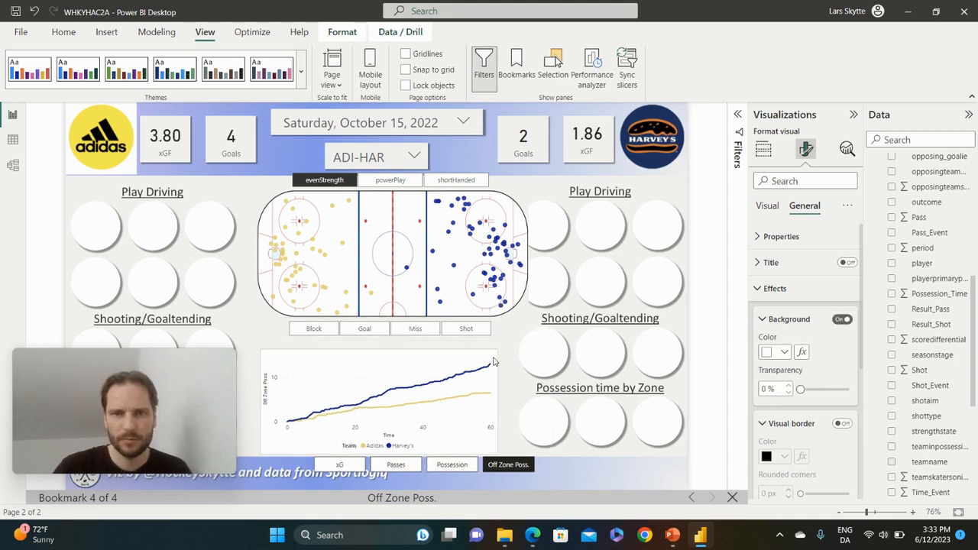
{"action": "left_click_drag", "start_coordinate": [476, 359], "coordinate": [479, 347]}
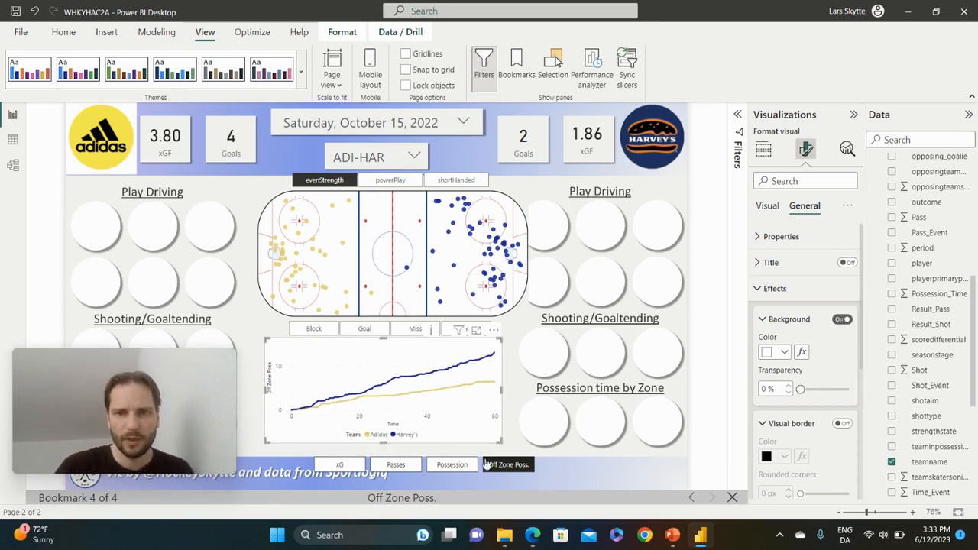
{"action": "left_click_drag", "start_coordinate": [482, 466], "coordinate": [450, 453]}
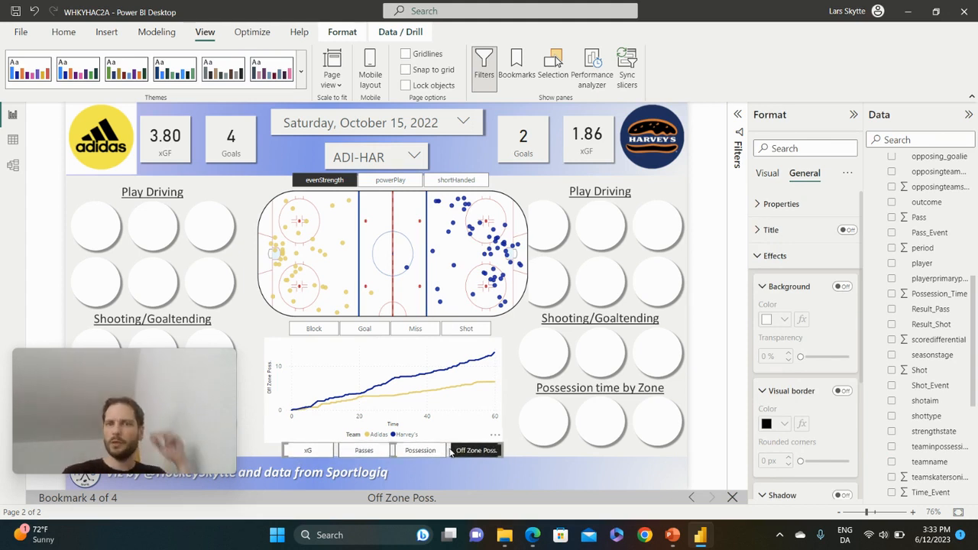
Shrink the rink shot plot in width and height so it fits between the two teams' circle columns.
{"action": "left_click", "coordinate": [524, 201]}
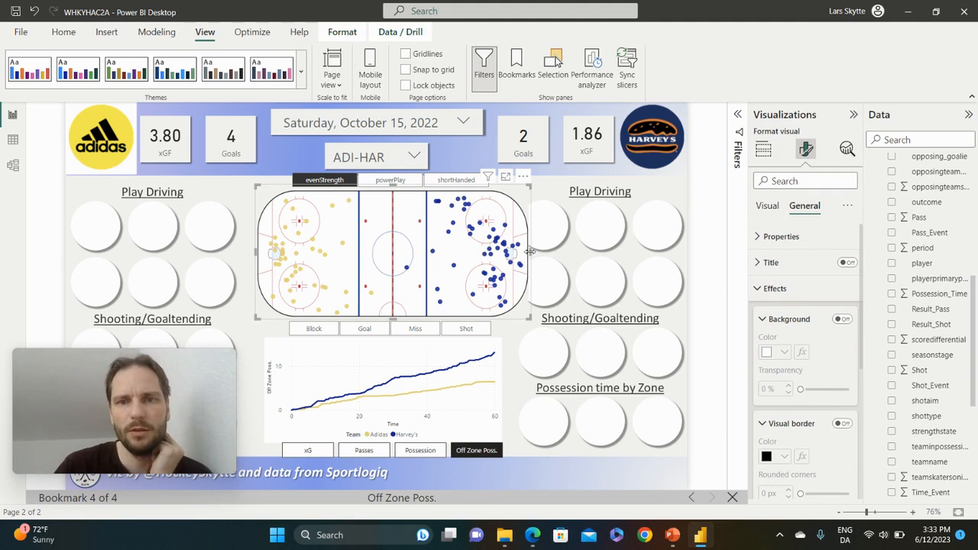
{"action": "left_click_drag", "start_coordinate": [529, 250], "coordinate": [501, 252]}
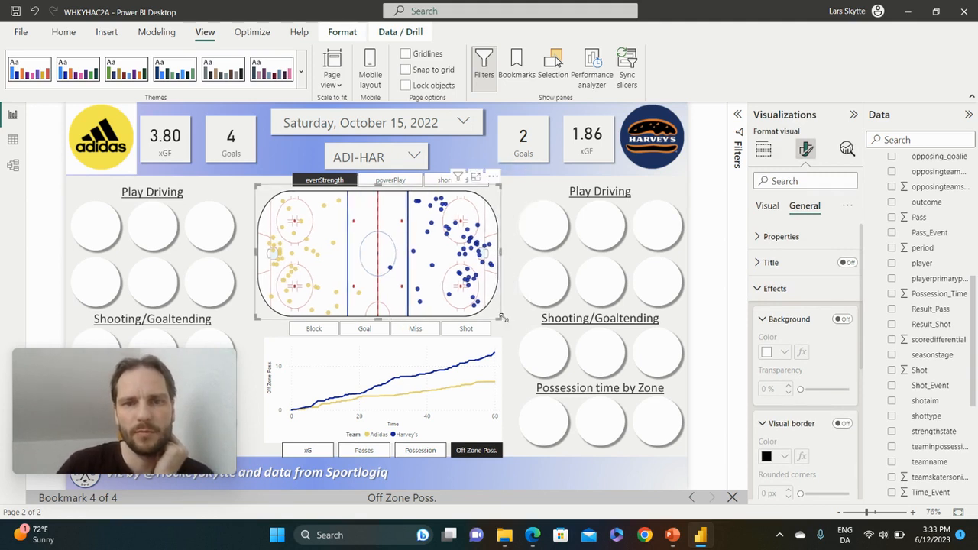
{"action": "left_click_drag", "start_coordinate": [379, 312], "coordinate": [379, 293]}
{"action": "left_click_drag", "start_coordinate": [491, 194], "coordinate": [493, 199]}
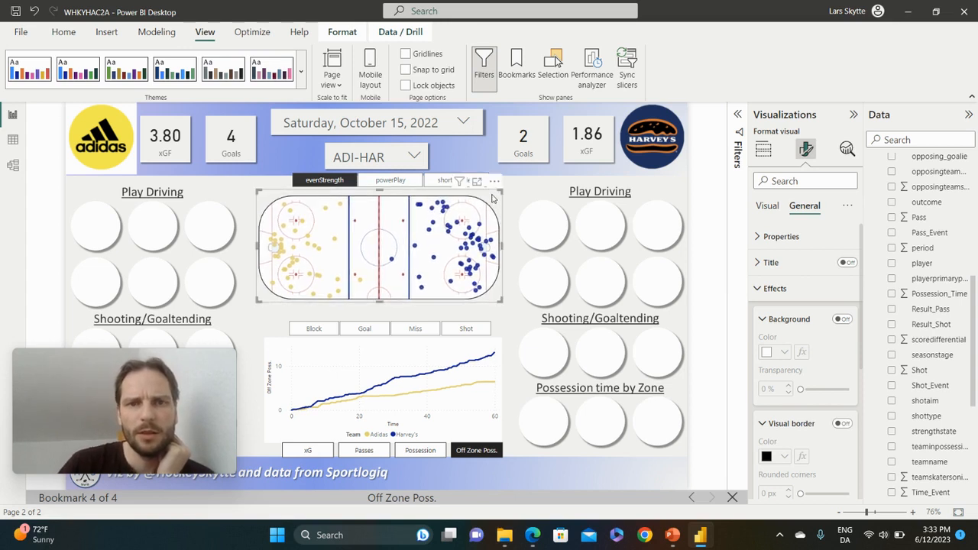
Reposition the strength-state slicer, event-type slicer, Off Zone Poss. chart and bookmark navigator to stack evenly around the smaller rink.
{"action": "left_click", "coordinate": [424, 174]}
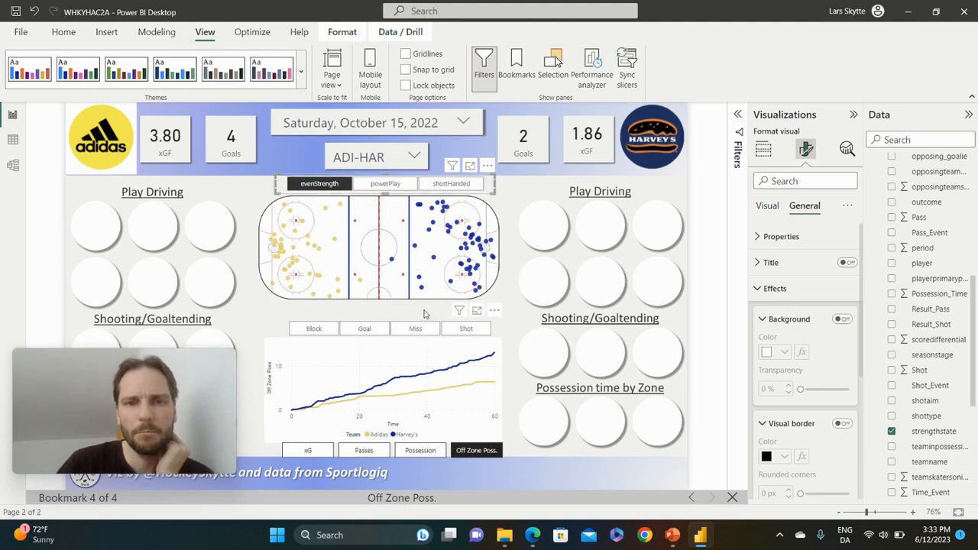
{"action": "left_click_drag", "start_coordinate": [426, 315], "coordinate": [419, 299]}
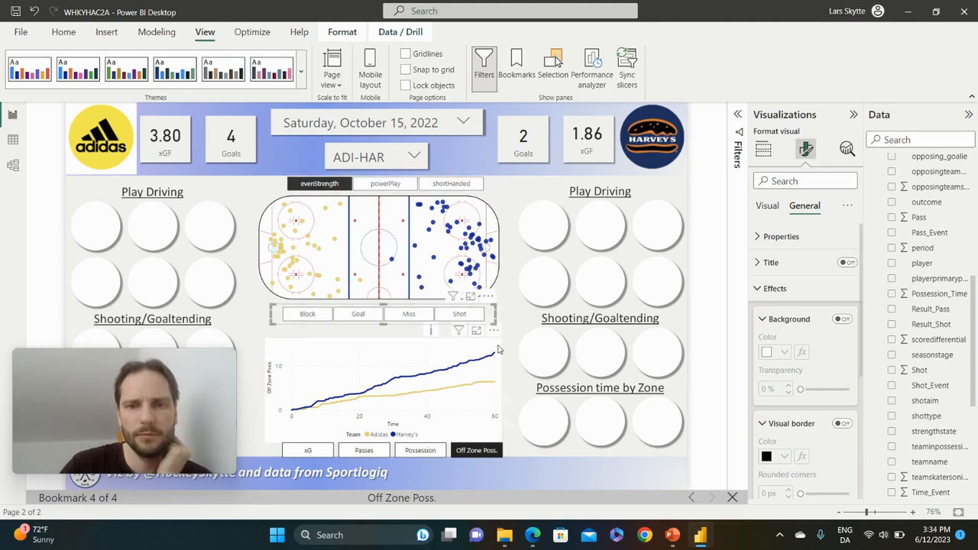
{"action": "left_click_drag", "start_coordinate": [493, 345], "coordinate": [498, 334]}
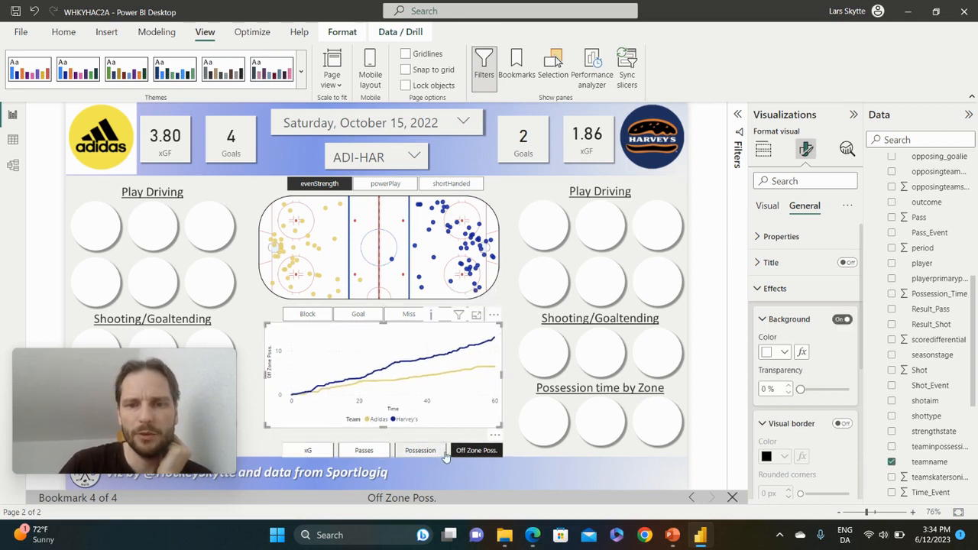
{"action": "left_click_drag", "start_coordinate": [445, 448], "coordinate": [440, 441]}
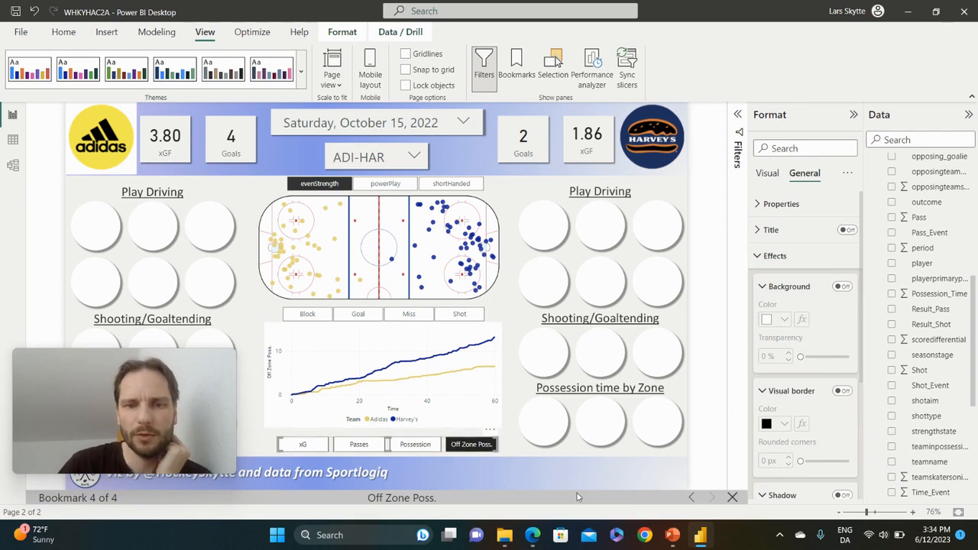
Show the Possession and Passes bookmarks and move their line charts into the space above the bookmark navigator.
{"action": "left_click", "coordinate": [692, 498]}
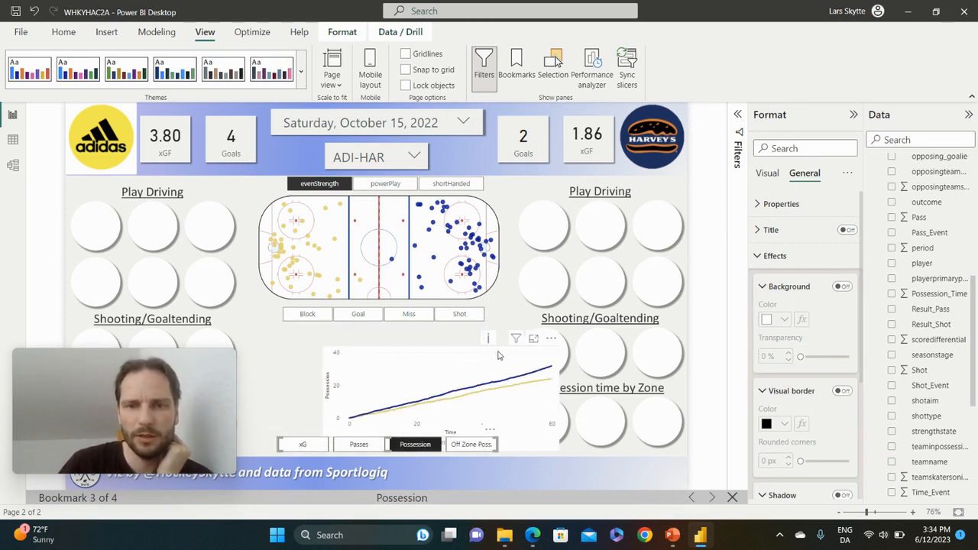
{"action": "left_click", "coordinate": [440, 329]}
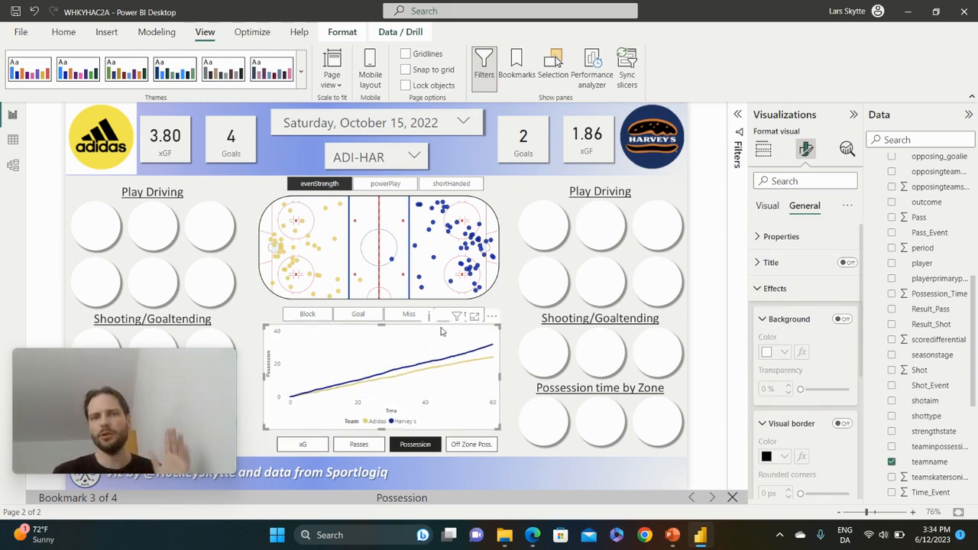
{"action": "left_click", "coordinate": [692, 498]}
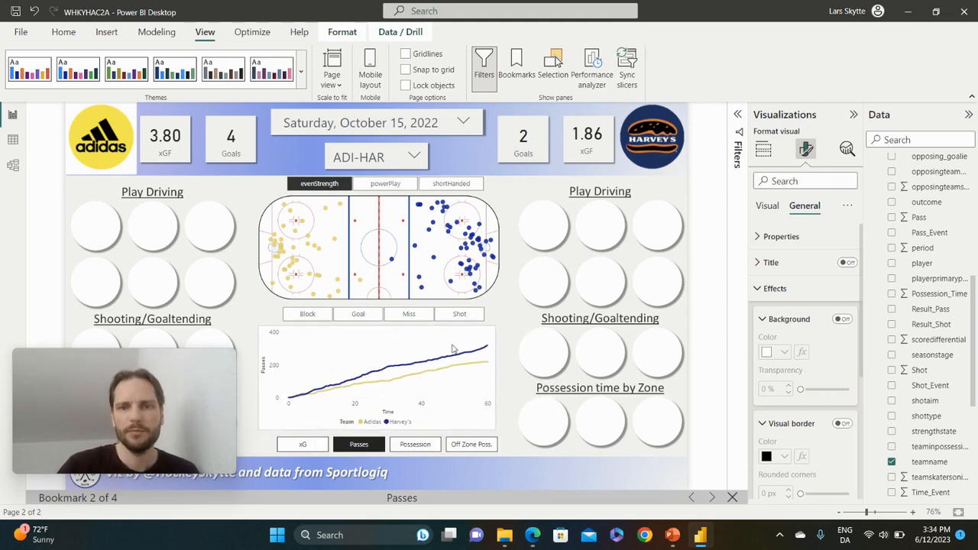
Return to the xG bookmark and bring up both the bookmark list and the layer order of the report's visuals.
{"action": "left_click", "coordinate": [692, 497]}
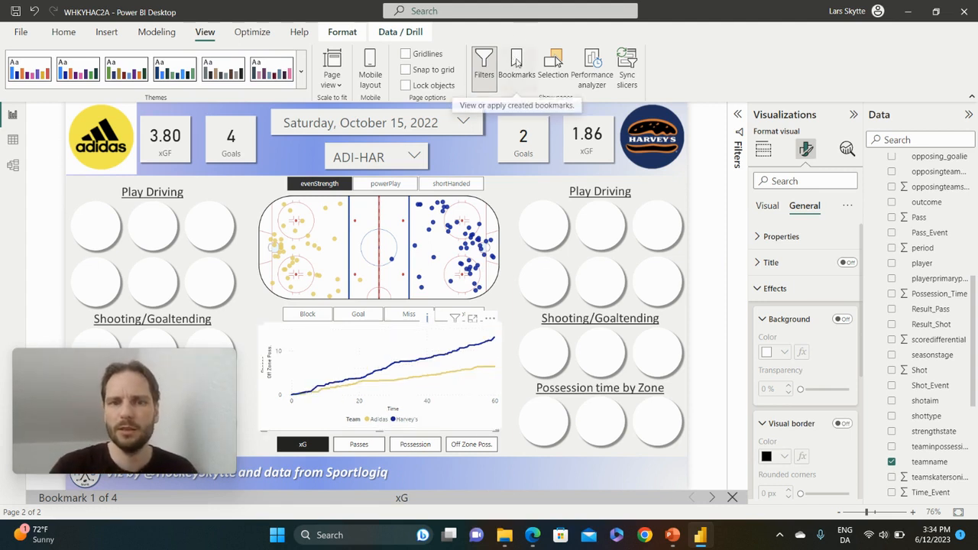
{"action": "left_click", "coordinate": [517, 62]}
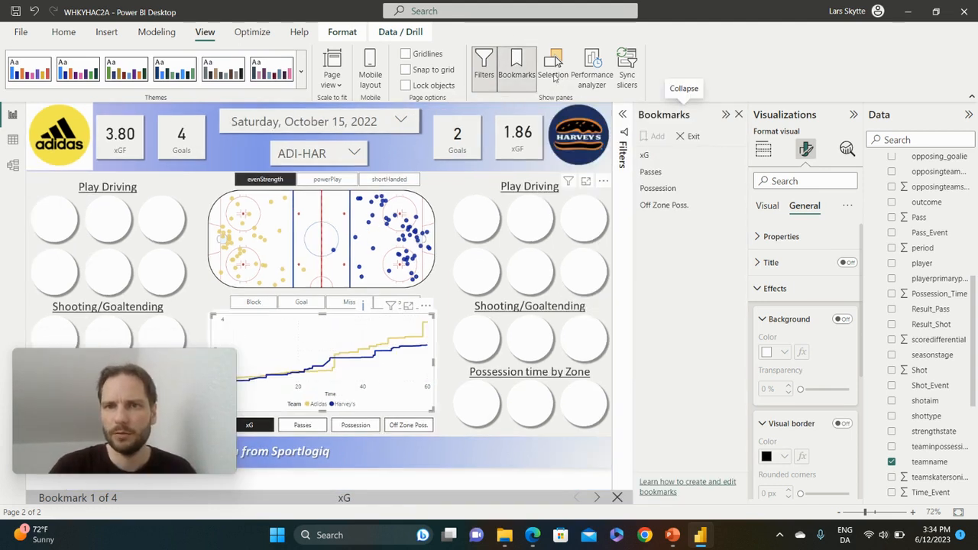
{"action": "left_click", "coordinate": [550, 64]}
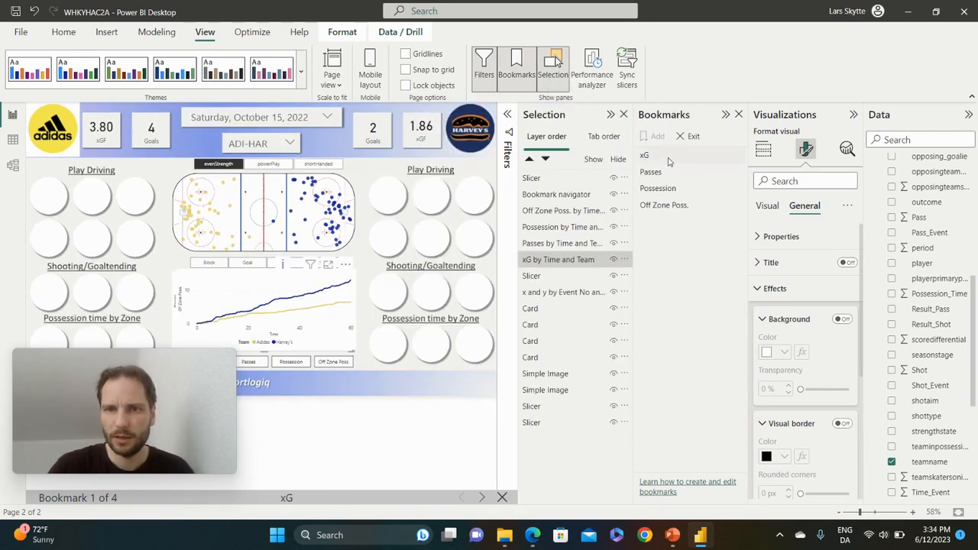
{"action": "left_click", "coordinate": [668, 158]}
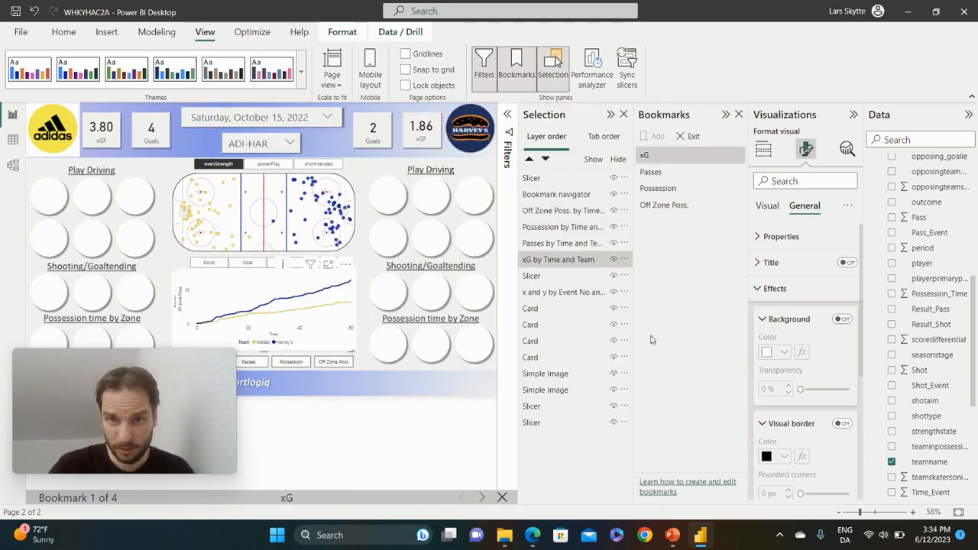
Try to hide the Off Zone Poss., Possession and Passes line charts for the xG bookmark while still in bookmark view mode.
{"action": "left_click", "coordinate": [613, 211]}
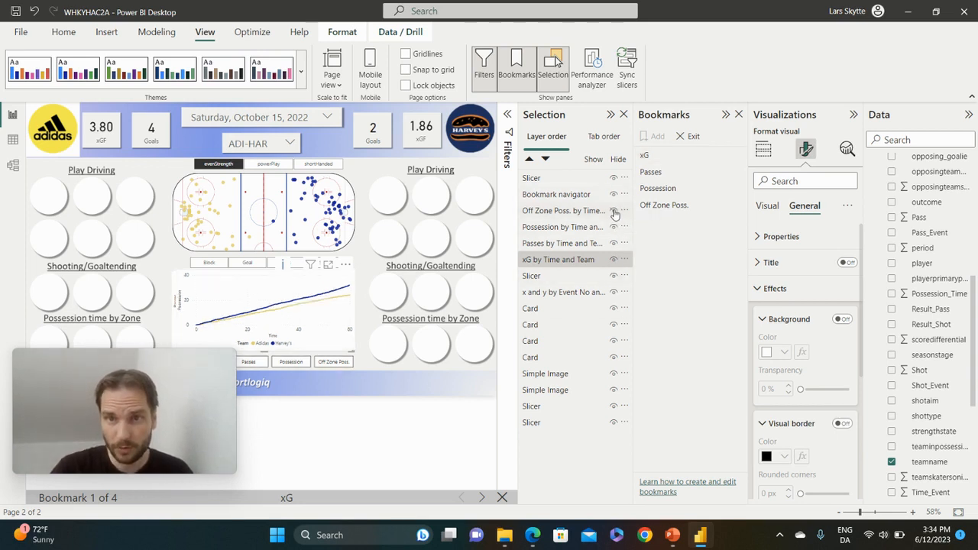
{"action": "left_click", "coordinate": [615, 228]}
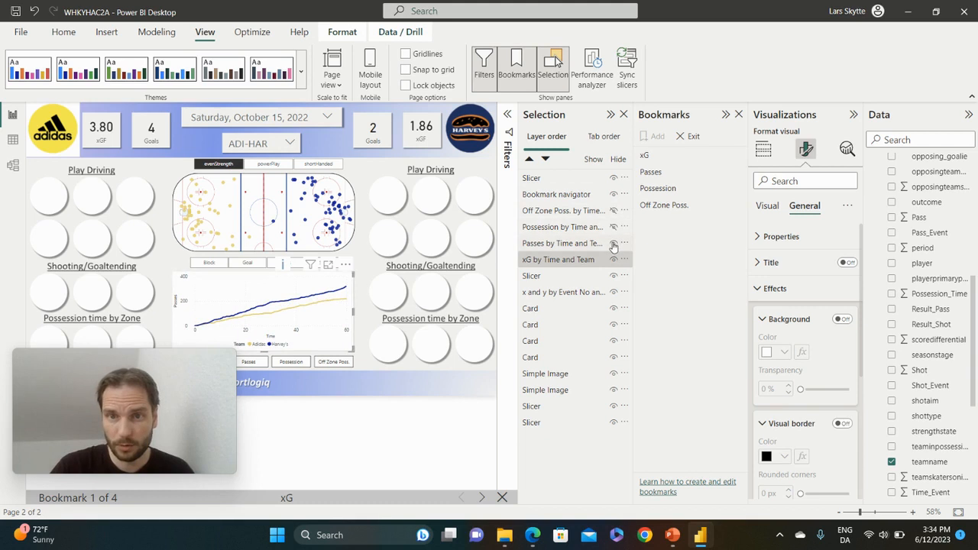
{"action": "left_click", "coordinate": [614, 244]}
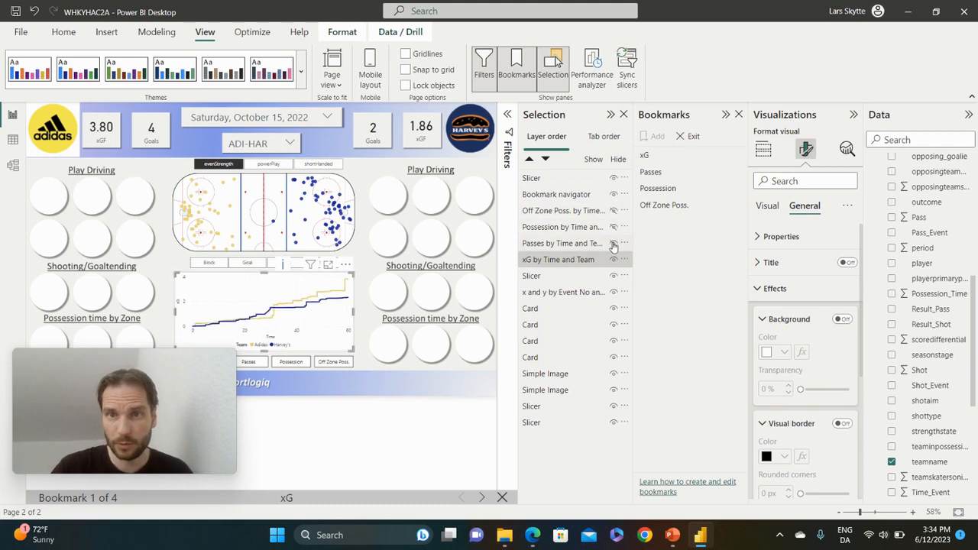
{"action": "left_click", "coordinate": [737, 159]}
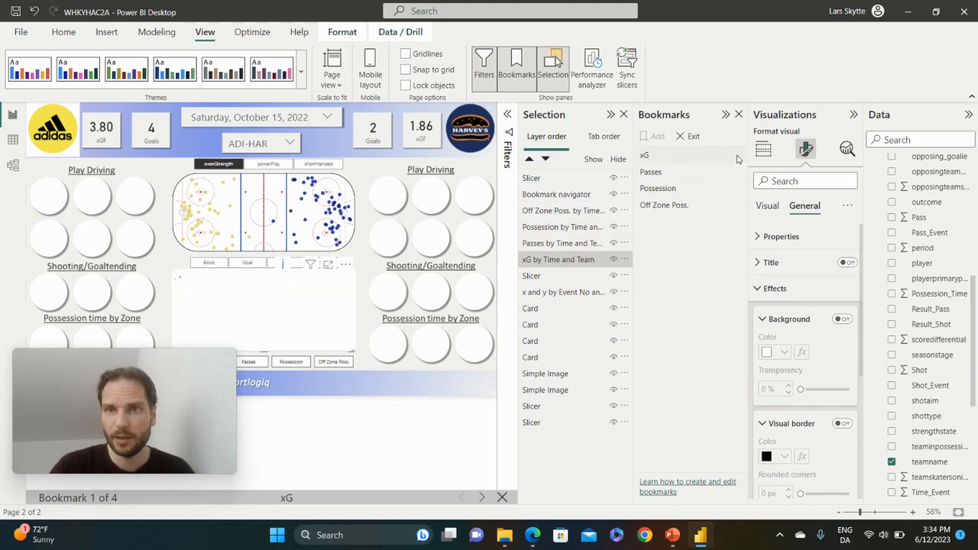
Exit bookmark view mode, apply the xG bookmark and hide the Off Zone Poss., Possession and Passes line charts.
{"action": "left_click", "coordinate": [682, 137]}
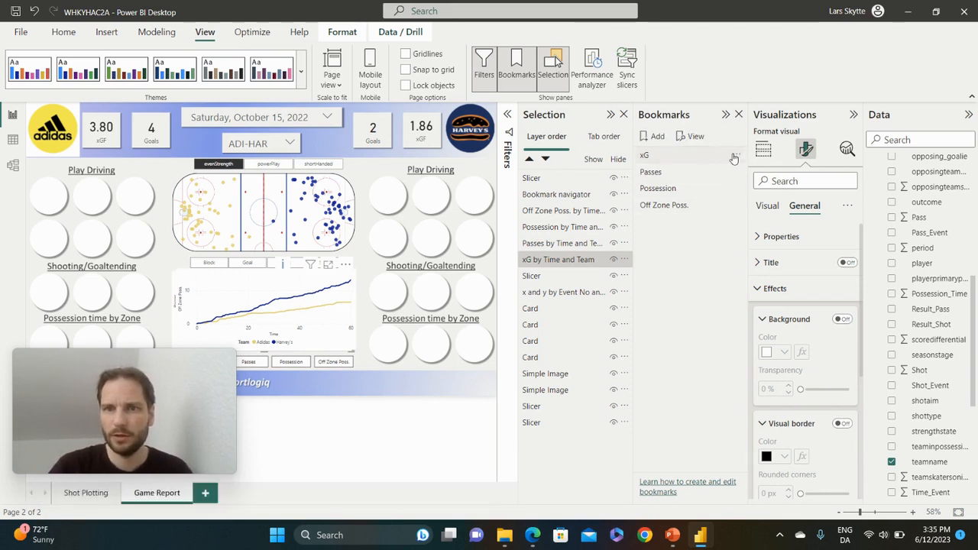
{"action": "left_click", "coordinate": [734, 158]}
{"action": "left_click", "coordinate": [680, 157]}
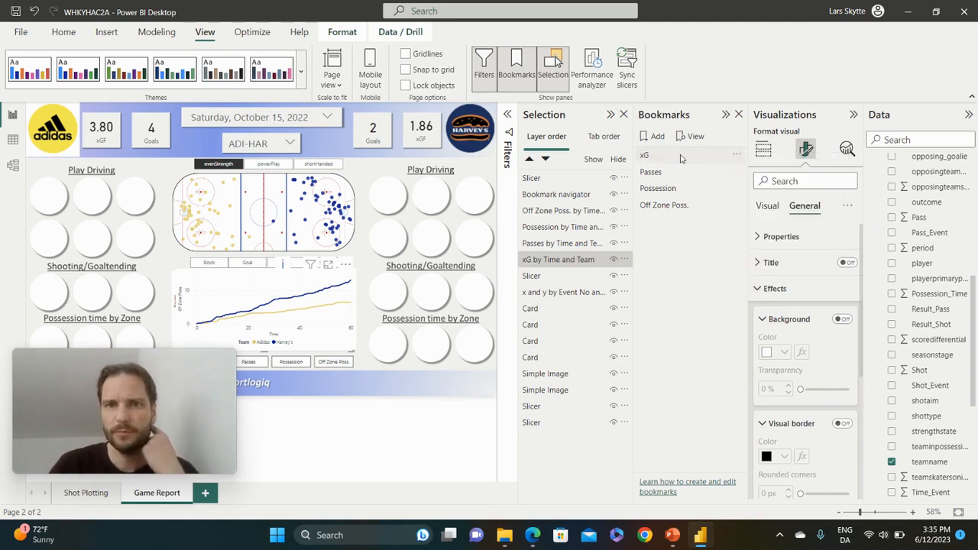
{"action": "left_click", "coordinate": [613, 212]}
{"action": "left_click", "coordinate": [613, 229]}
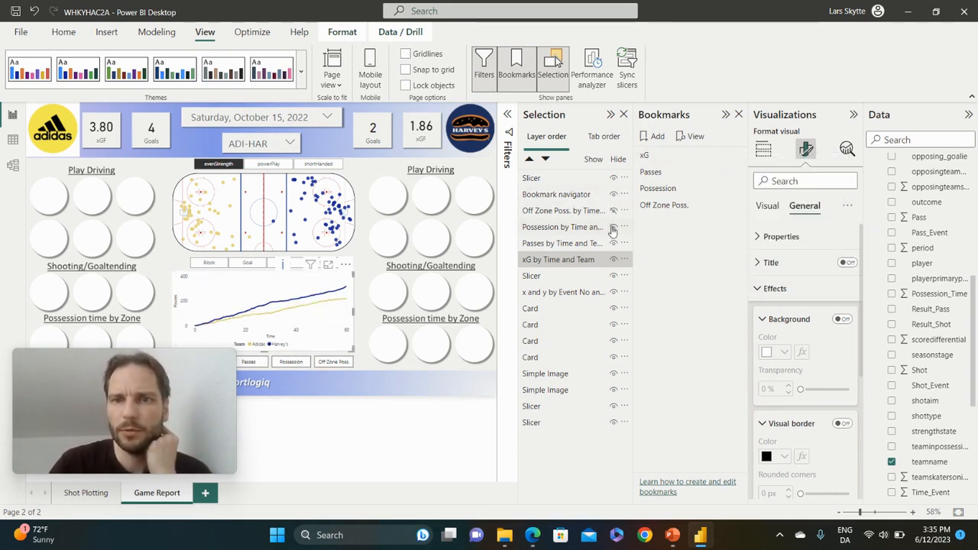
{"action": "left_click", "coordinate": [612, 245]}
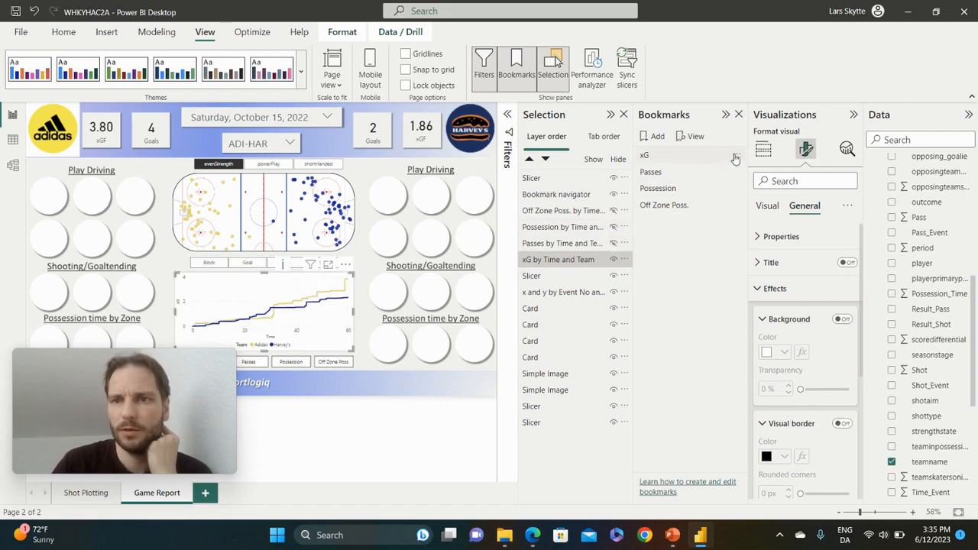
Enable the Current page option for the xG bookmark and update it with the present chart visibility.
{"action": "left_click", "coordinate": [735, 158]}
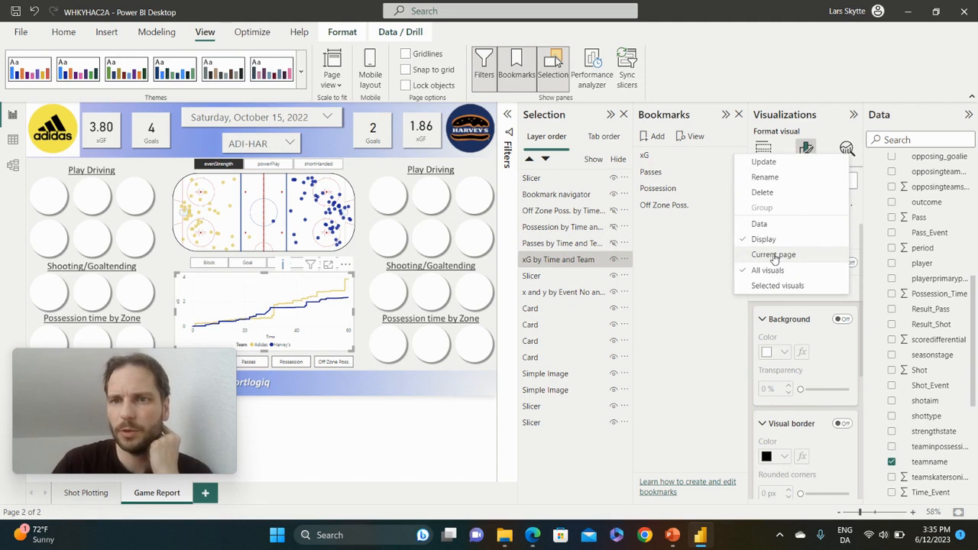
{"action": "left_click", "coordinate": [774, 256]}
{"action": "left_click", "coordinate": [736, 157]}
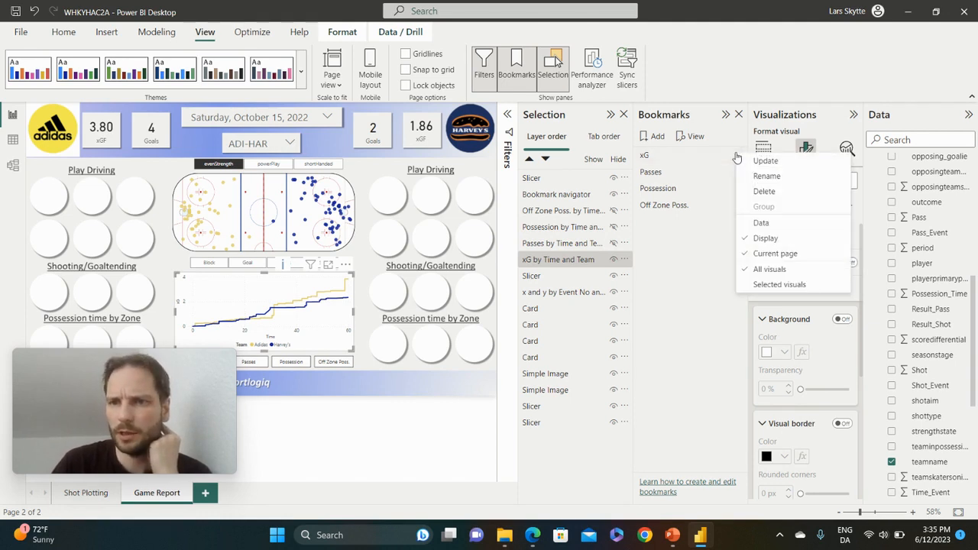
{"action": "left_click", "coordinate": [765, 162]}
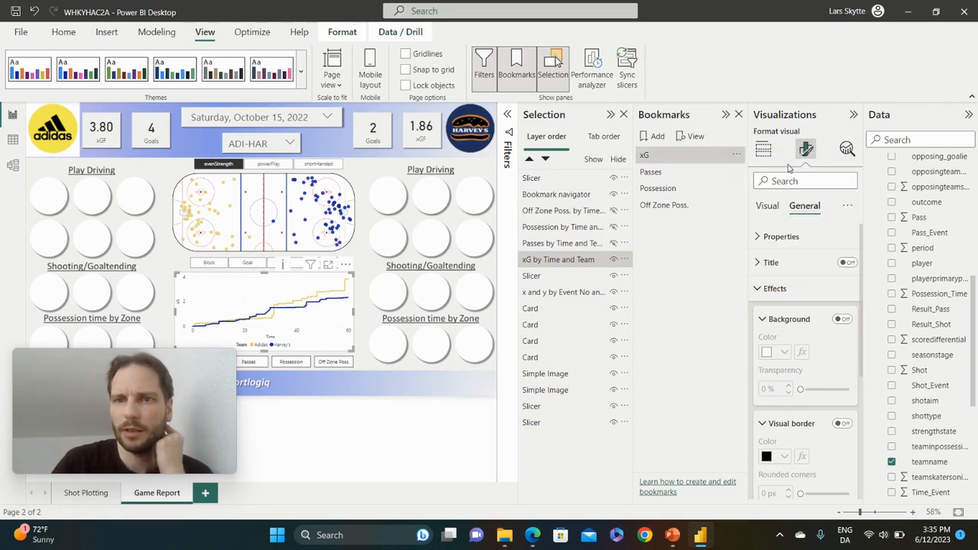
View the bookmarks in sequence from xG through Off Zone Poss. and back to xG to check which chart each shows.
{"action": "left_click", "coordinate": [691, 136]}
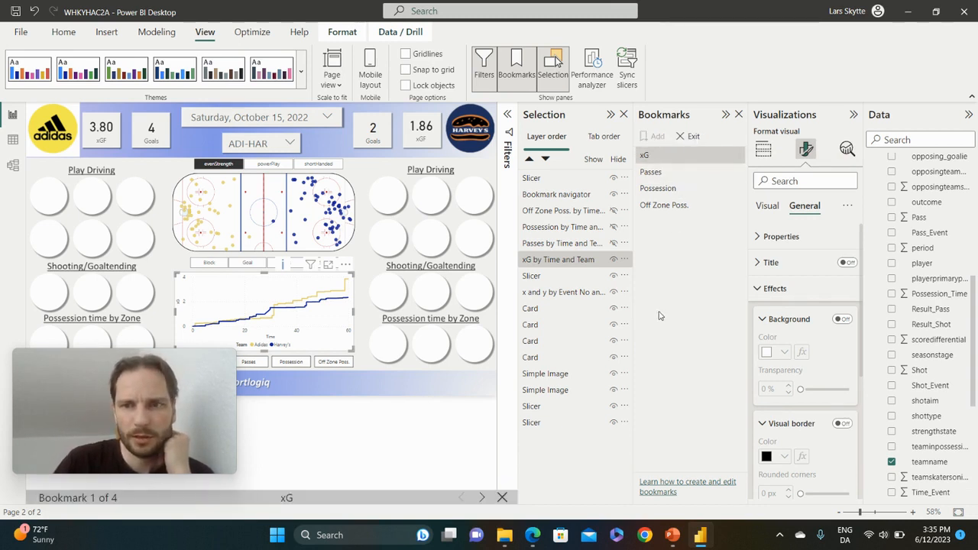
{"action": "left_click", "coordinate": [484, 498]}
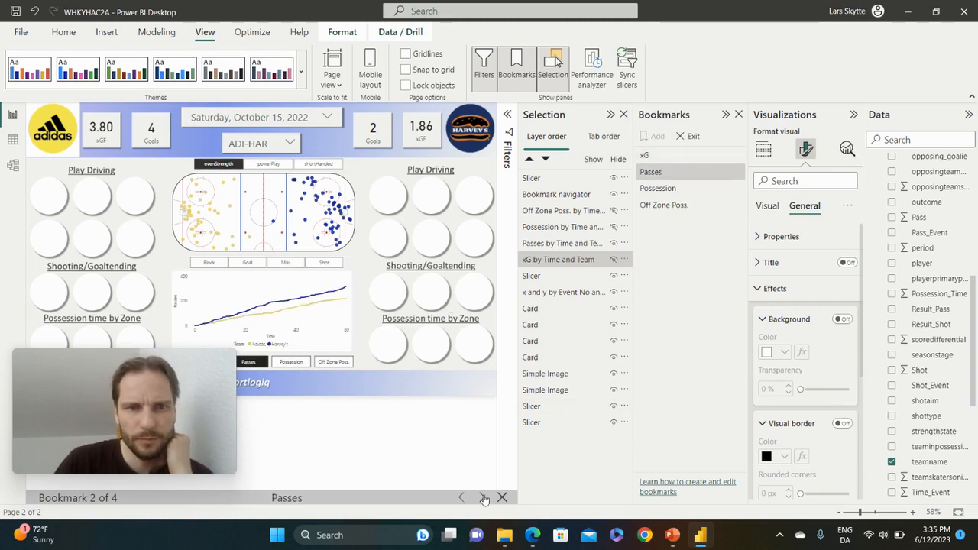
{"action": "left_click", "coordinate": [483, 498]}
{"action": "left_click", "coordinate": [483, 498]}
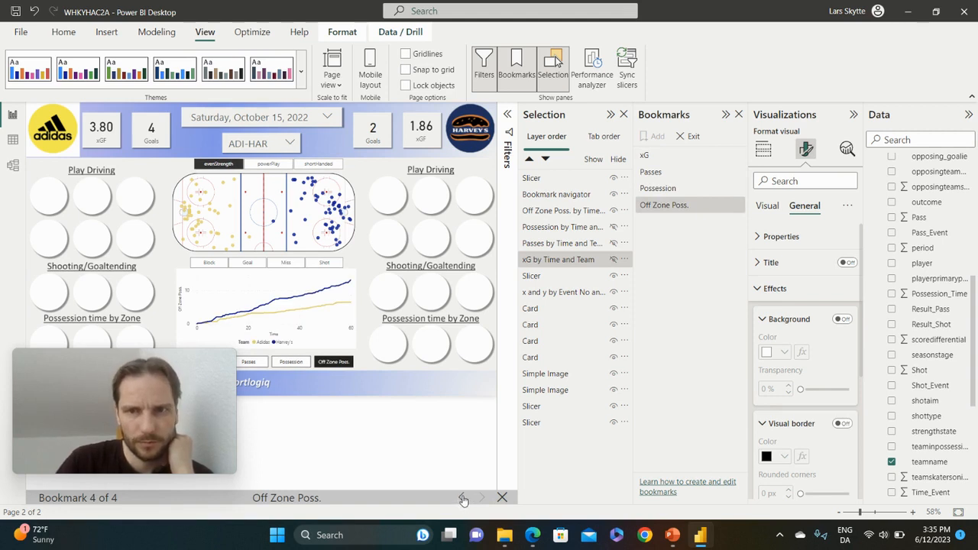
{"action": "left_click", "coordinate": [460, 498]}
{"action": "left_click", "coordinate": [462, 498]}
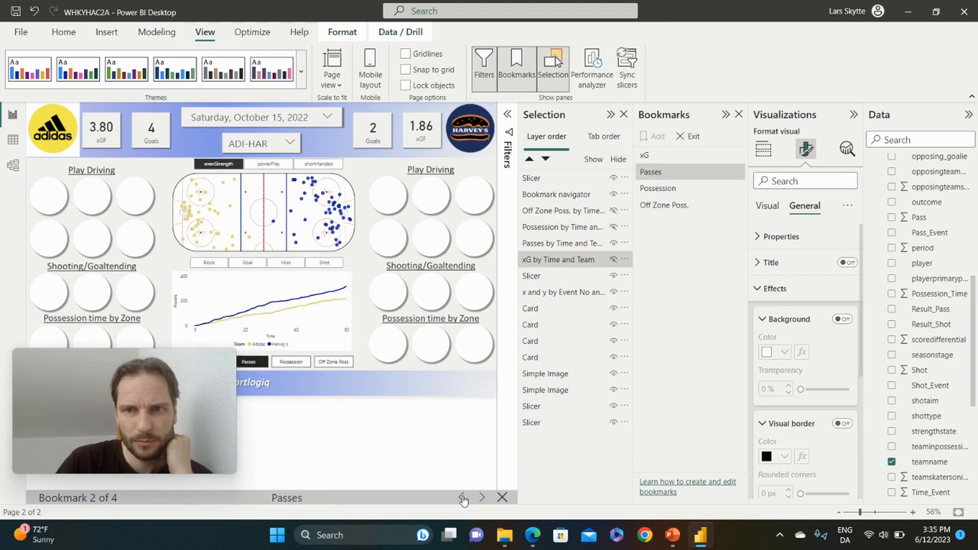
{"action": "left_click", "coordinate": [462, 498]}
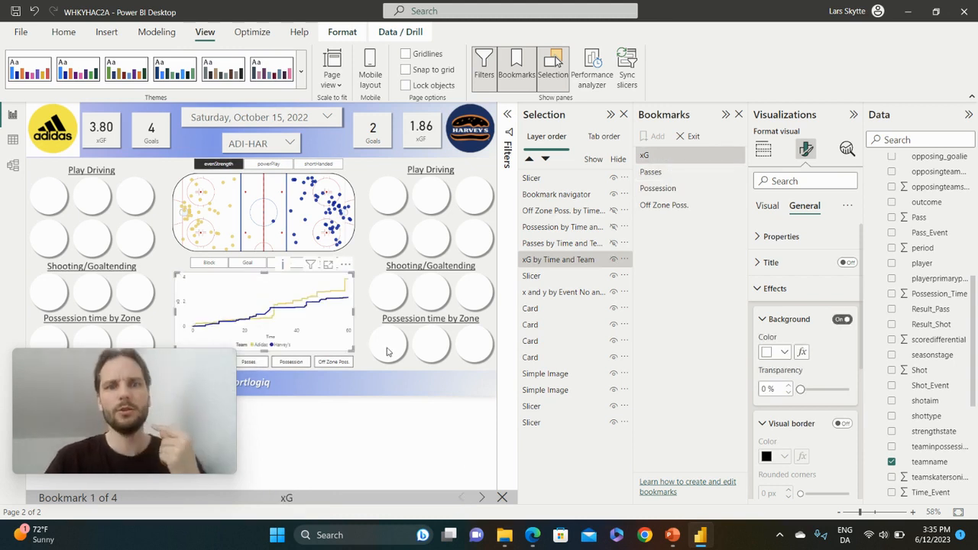
Deselect the xG chart and close the Selection and Bookmarks panes.
{"action": "left_click", "coordinate": [360, 349]}
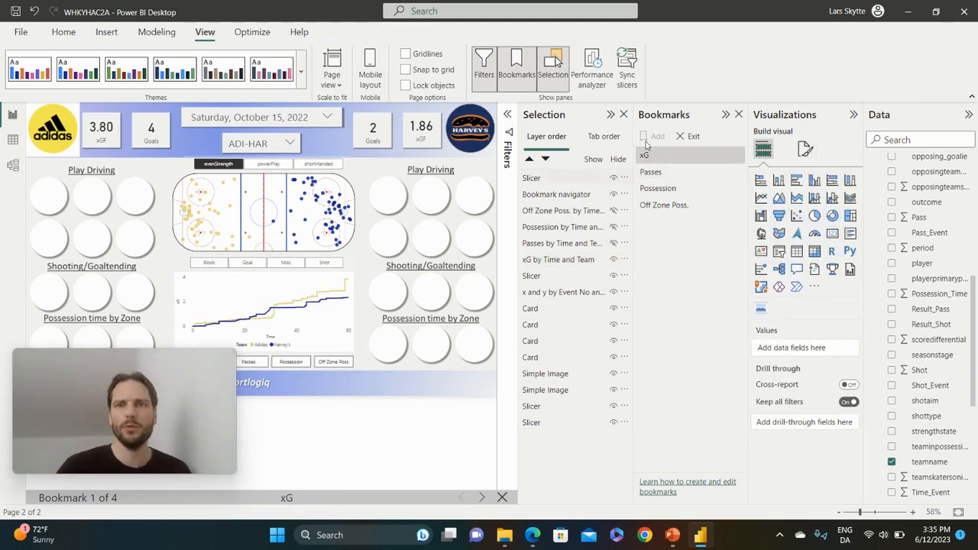
{"action": "left_click", "coordinate": [623, 115]}
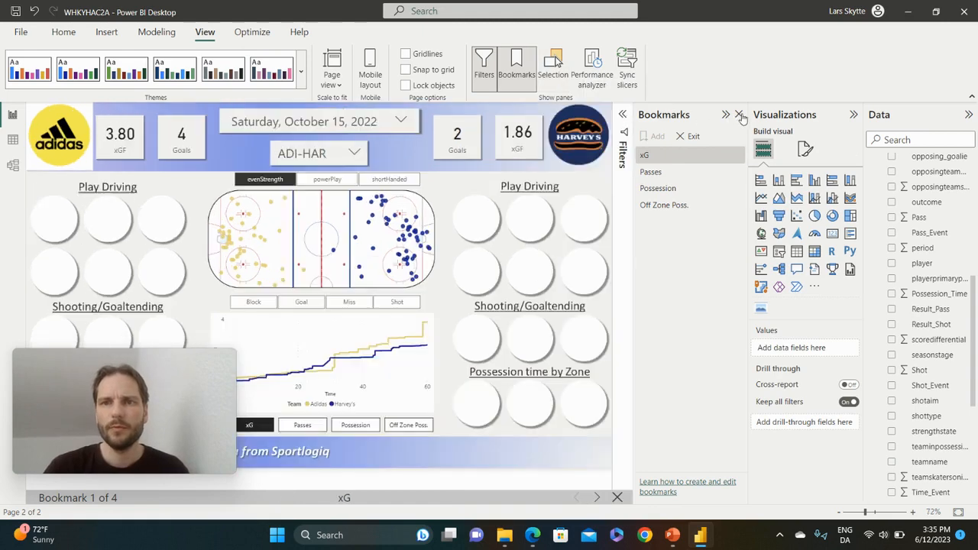
{"action": "left_click", "coordinate": [738, 114]}
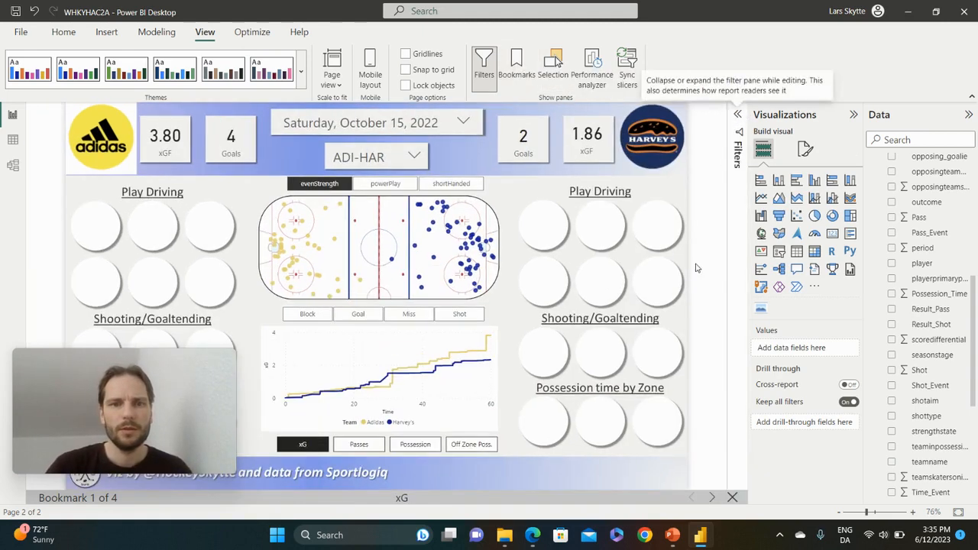